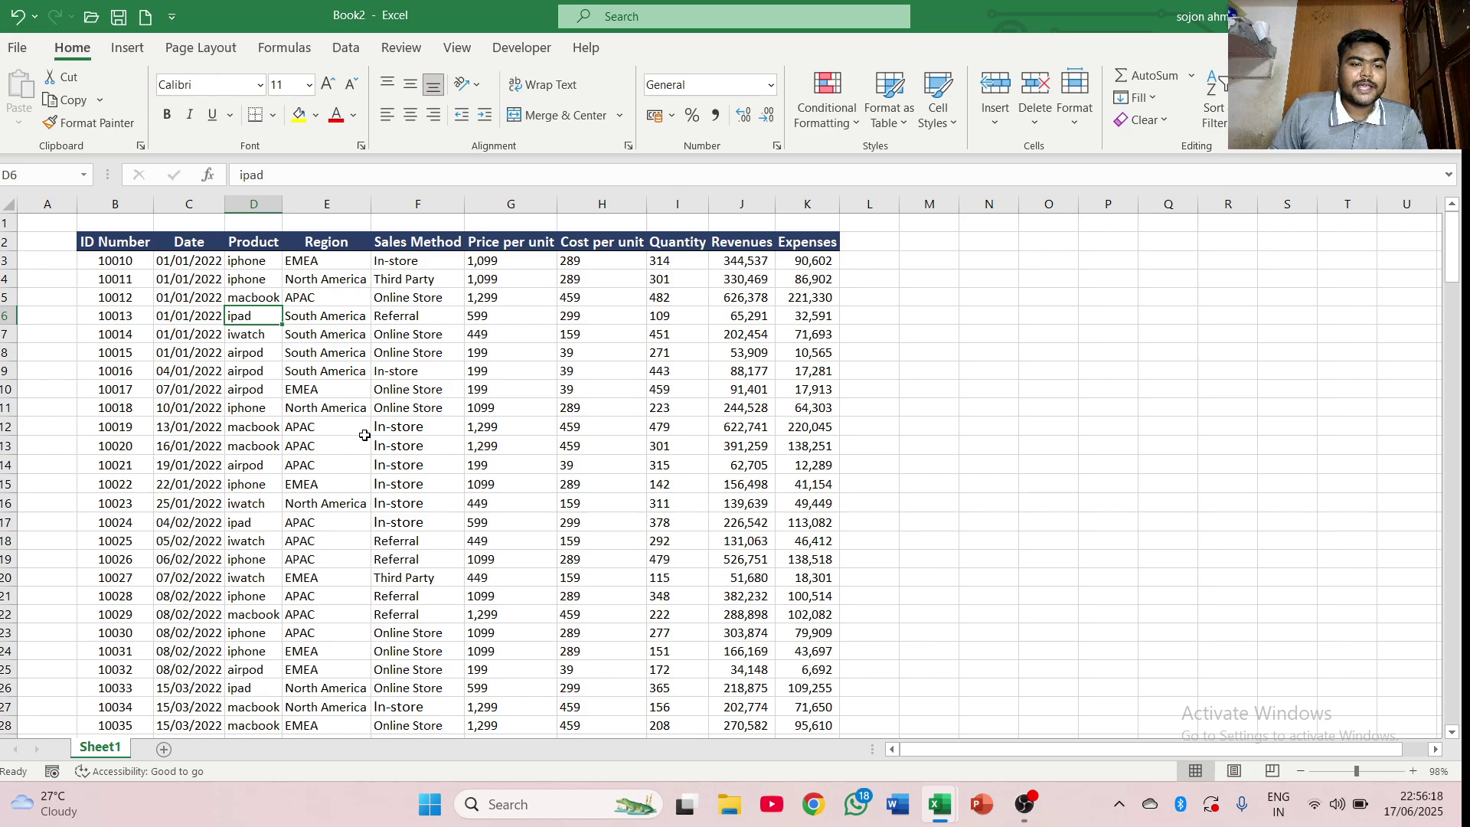
{"action": "scroll", "coordinate": [365, 435], "scroll_direction": "down", "scroll_amount": 2}
{"action": "scroll", "coordinate": [360, 423], "scroll_direction": "up", "scroll_amount": 2}
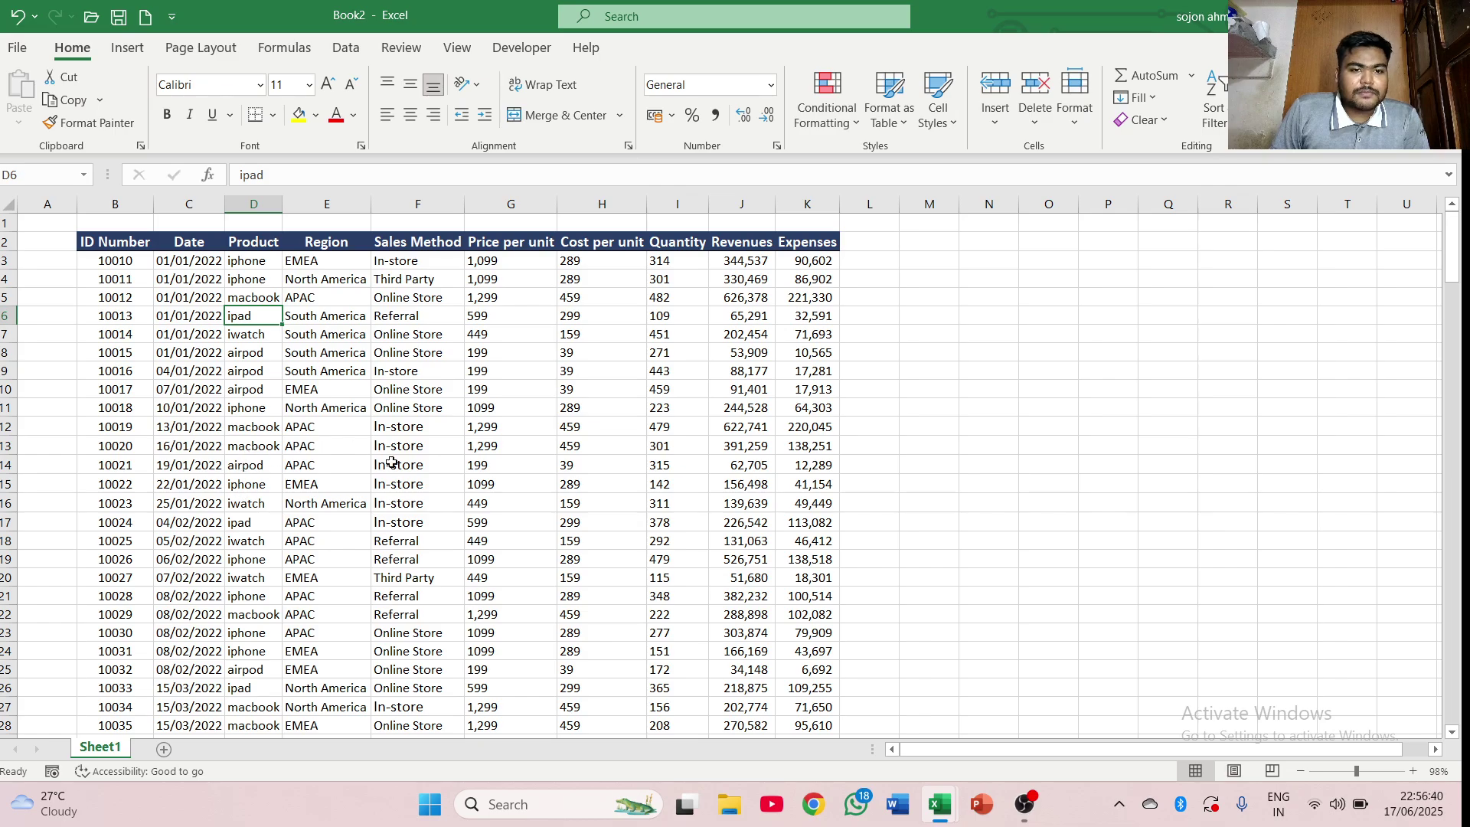
{"action": "scroll", "coordinate": [451, 489], "scroll_direction": "down", "scroll_amount": 1}
{"action": "scroll", "coordinate": [460, 487], "scroll_direction": "up", "scroll_amount": 1}
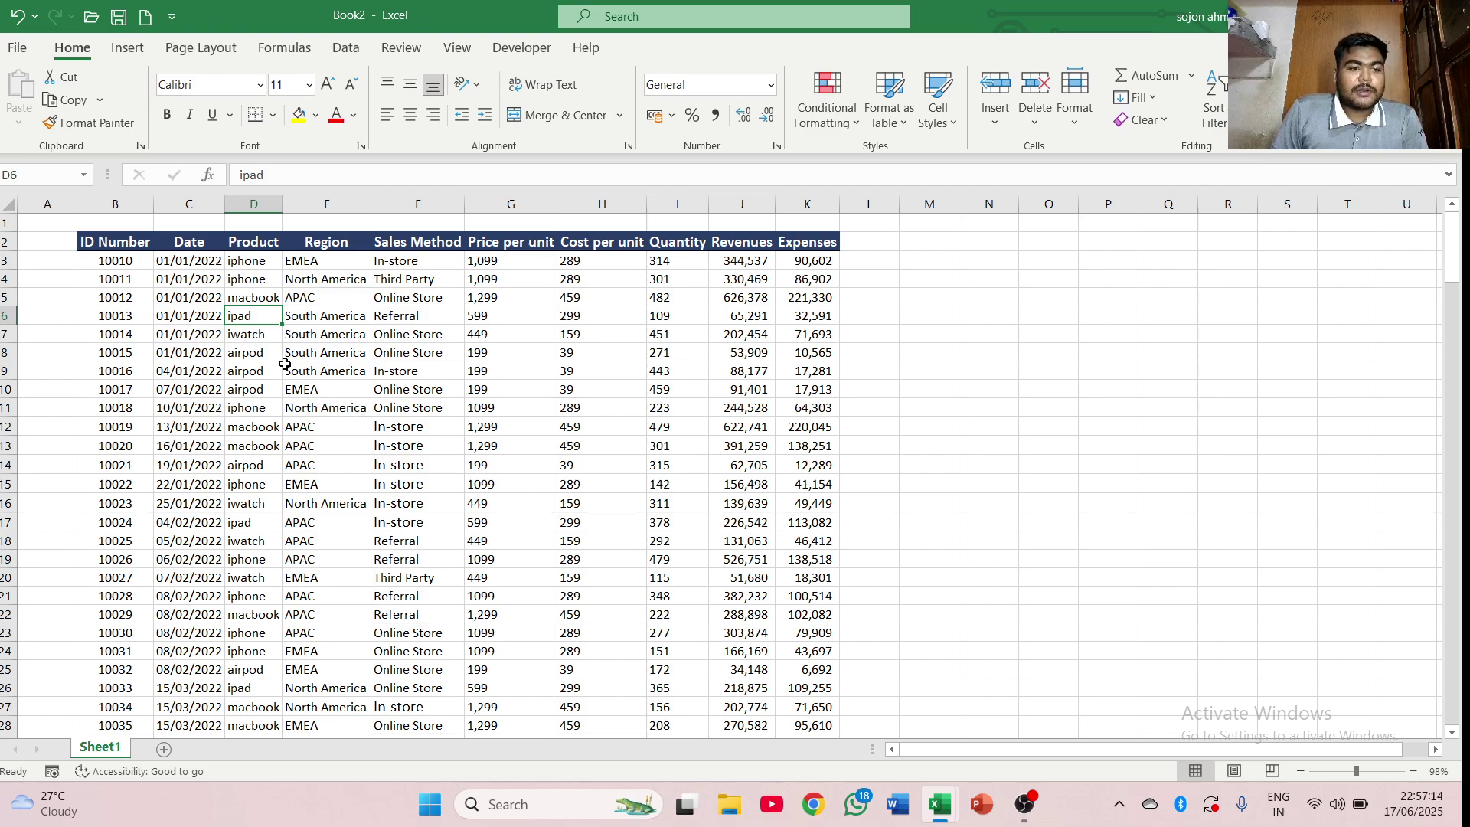
- Create a pivot table on a new worksheet from the sales data range Sheet1!$B$2:$K$201
{"action": "left_click", "coordinate": [291, 321]}
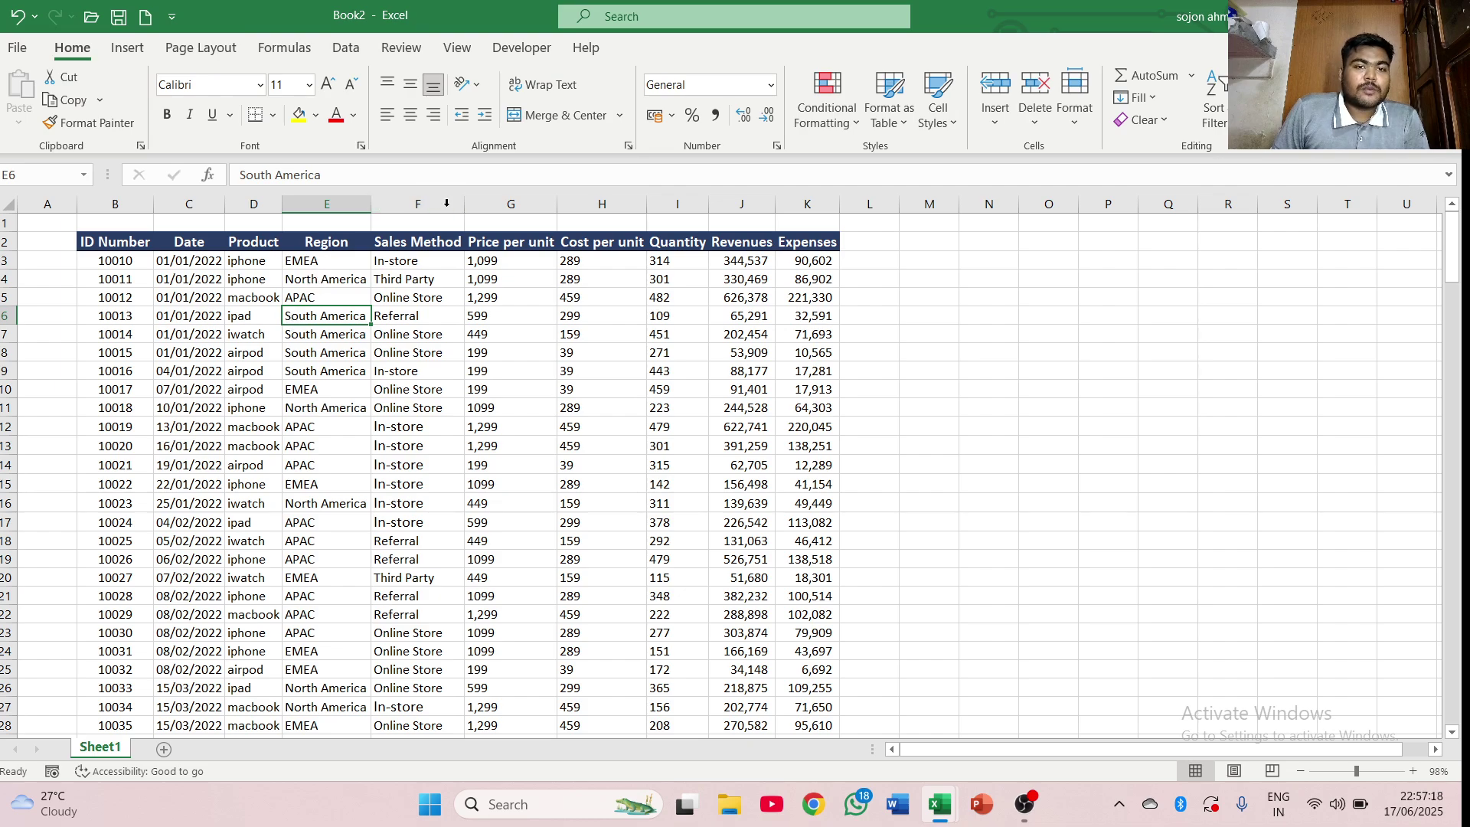
{"action": "left_click", "coordinate": [138, 51]}
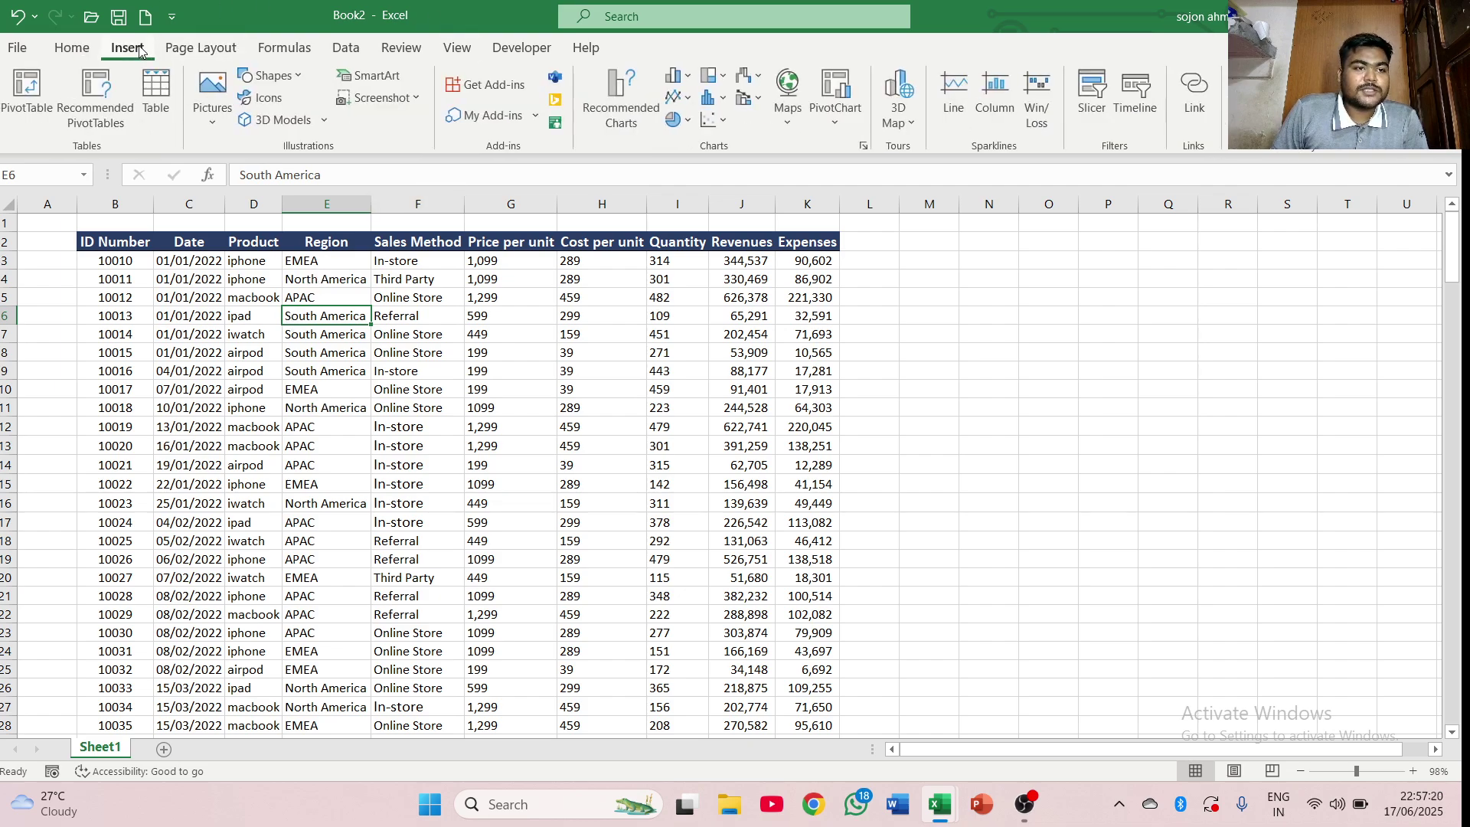
{"action": "left_click", "coordinate": [23, 96]}
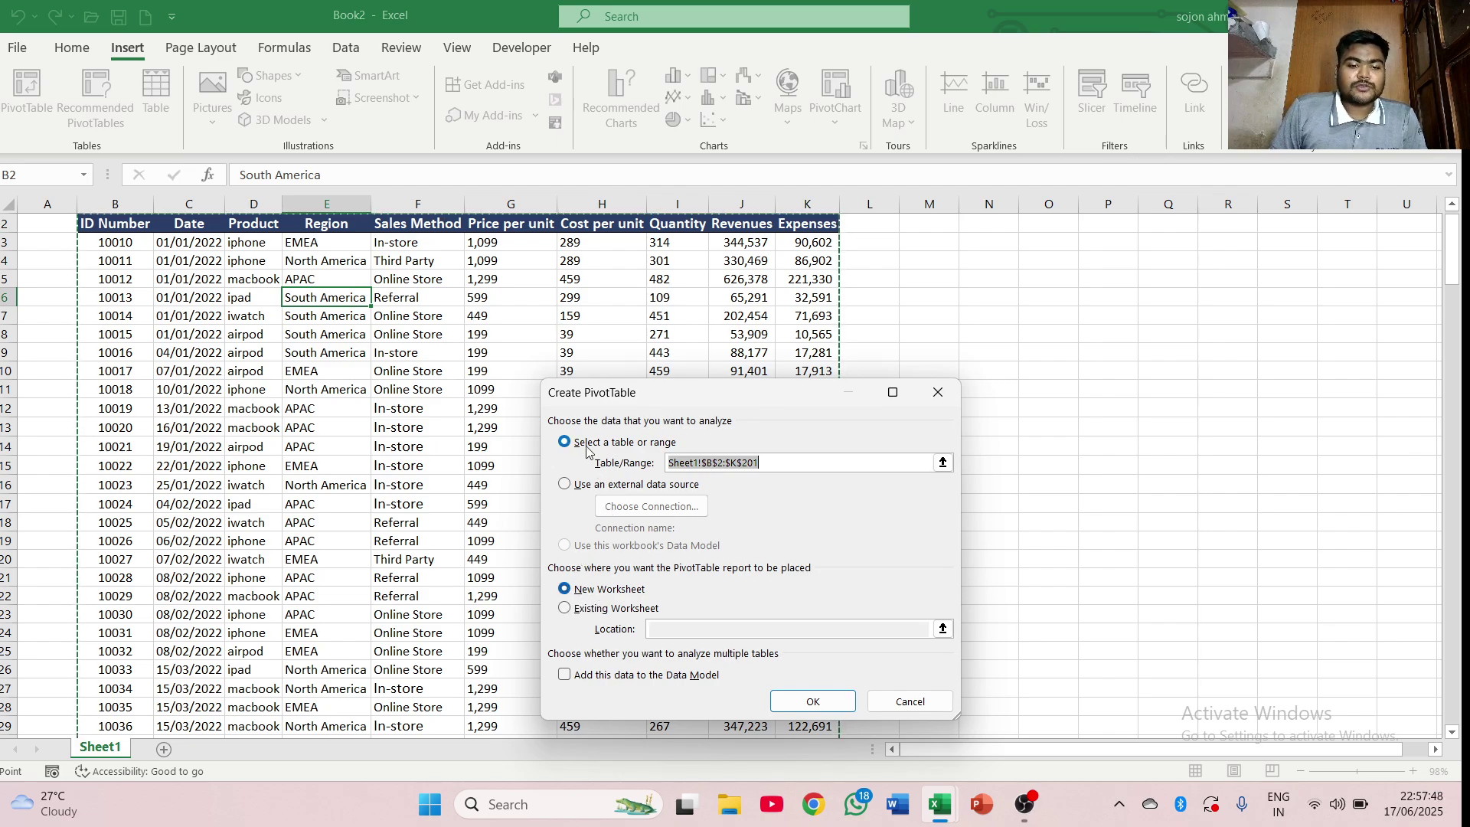
{"action": "left_click", "coordinate": [788, 706]}
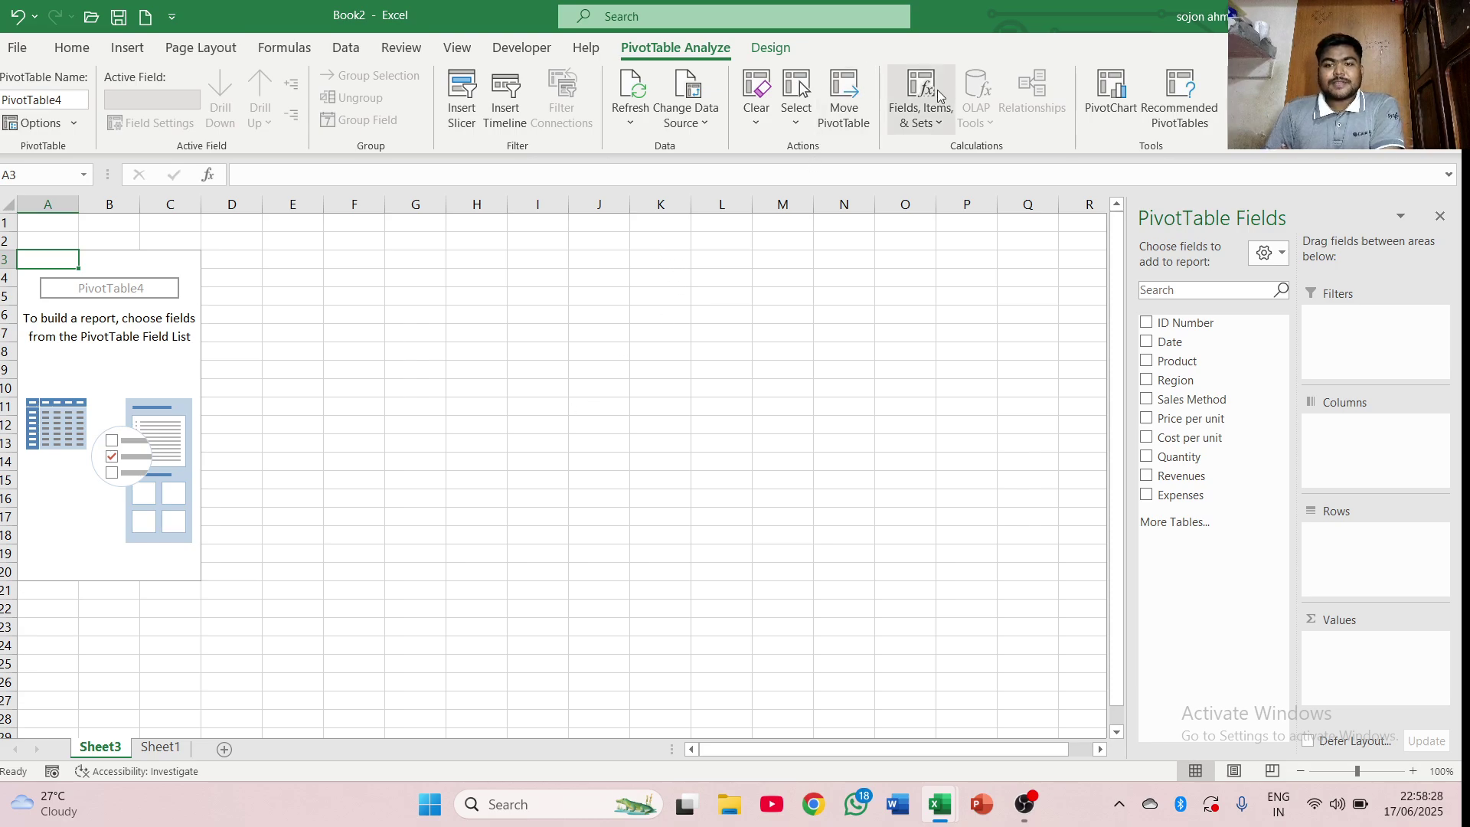
- Start a new calculated field in the empty pivot table and name it Profit
{"action": "left_click", "coordinate": [106, 540]}
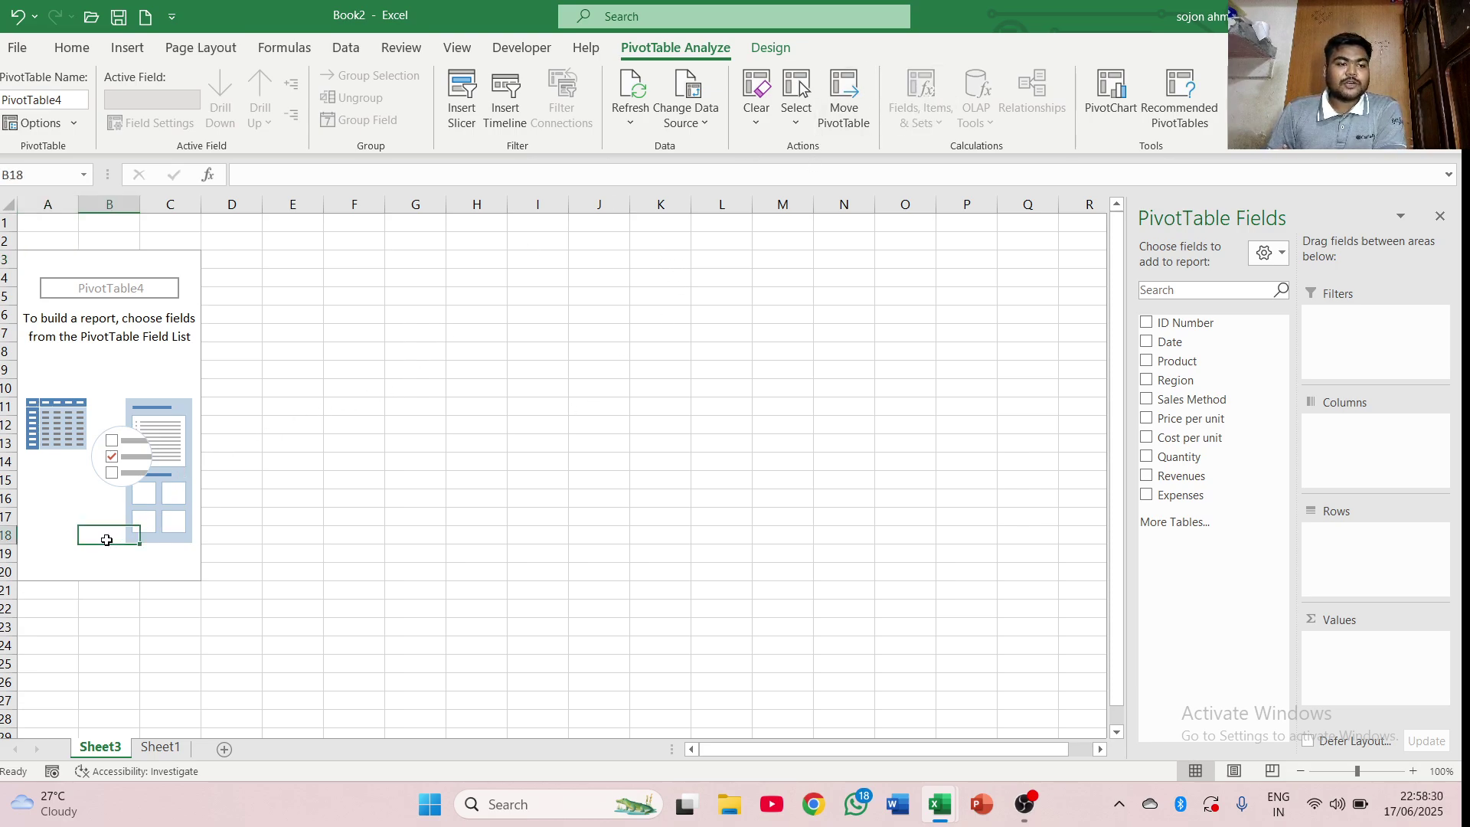
{"action": "left_click", "coordinate": [36, 264]}
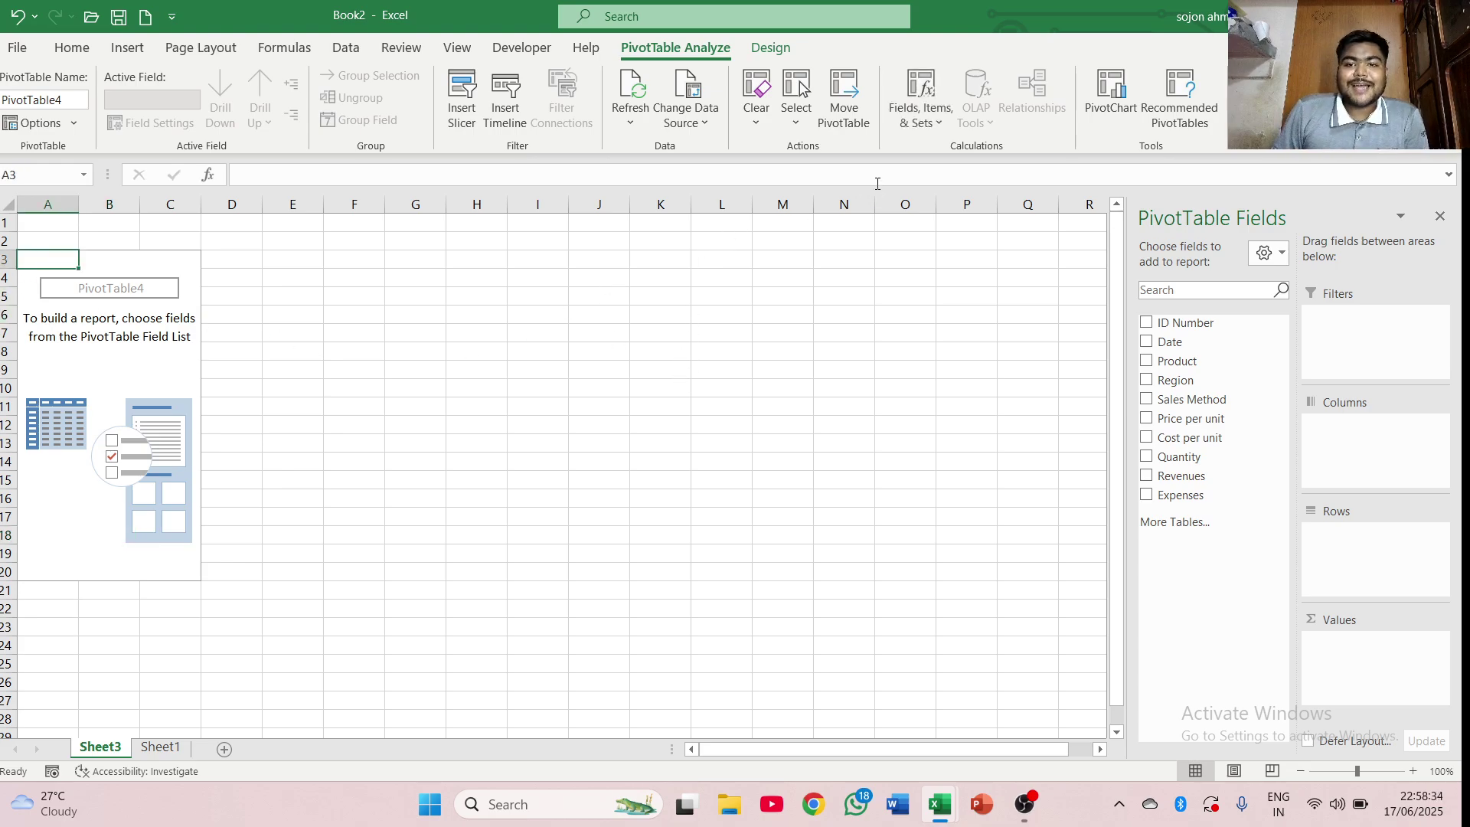
{"action": "left_click", "coordinate": [917, 107]}
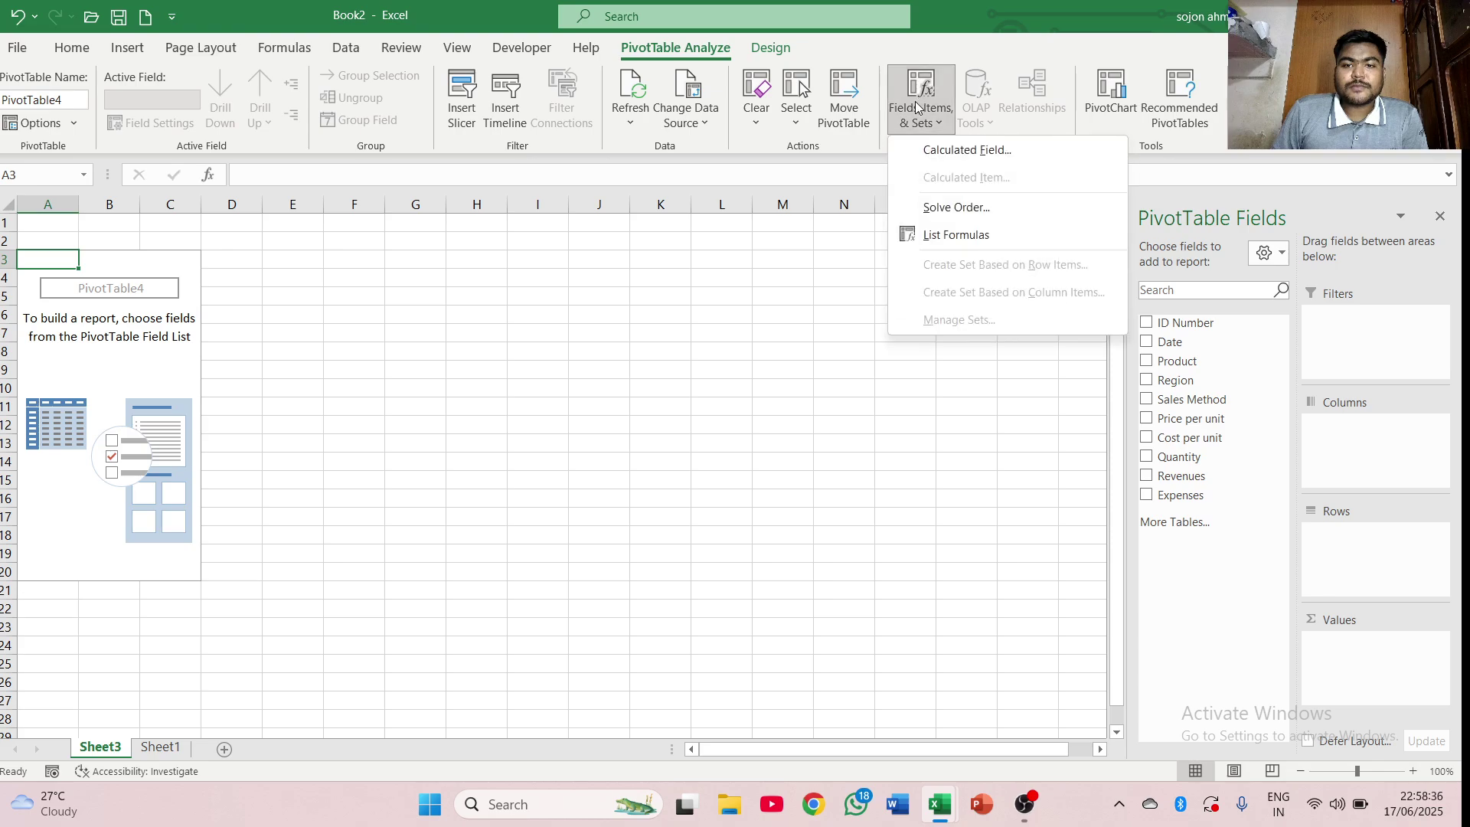
{"action": "left_click", "coordinate": [931, 161]}
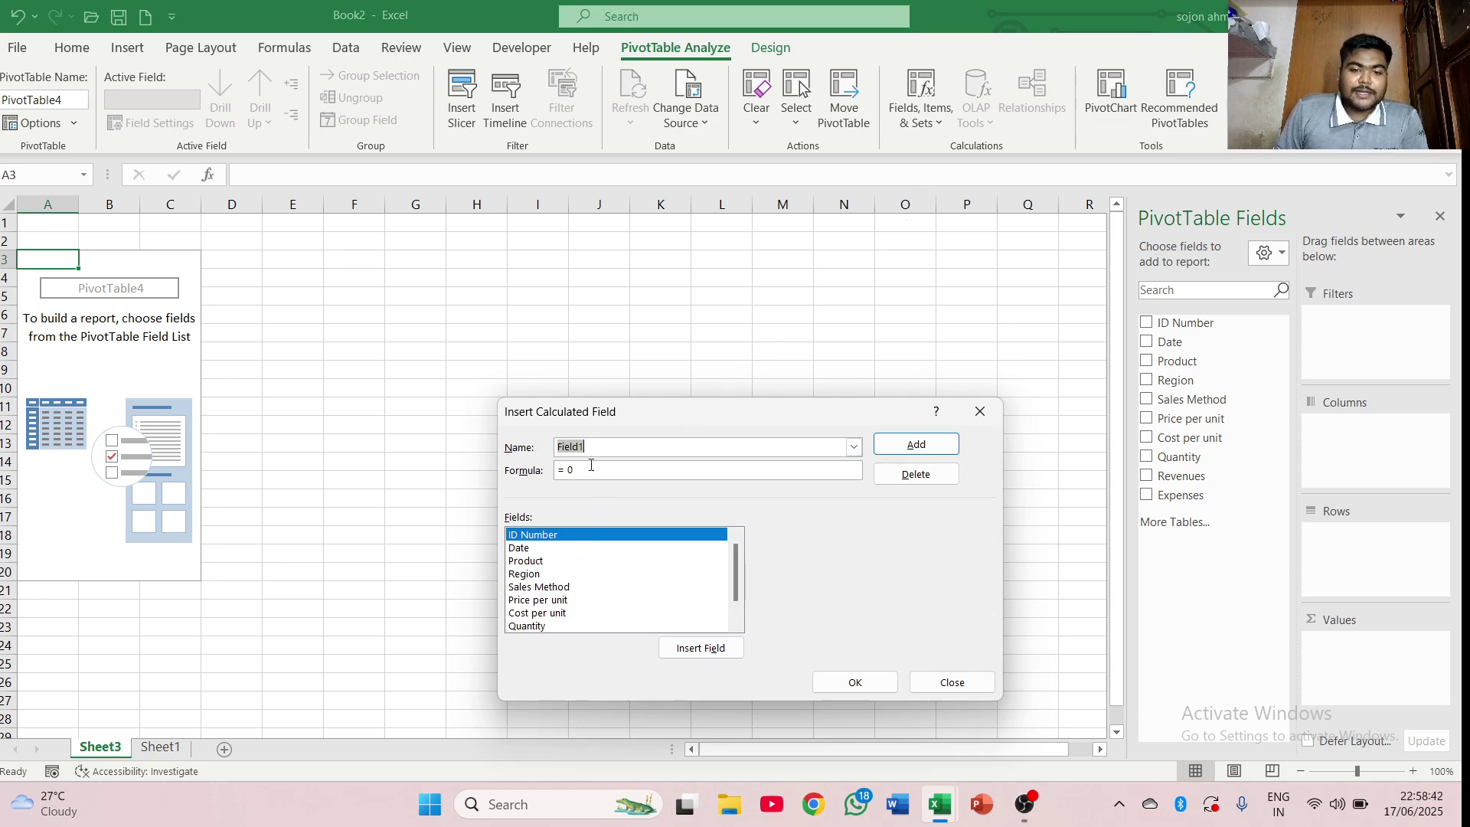
{"action": "left_click", "coordinate": [631, 448]}
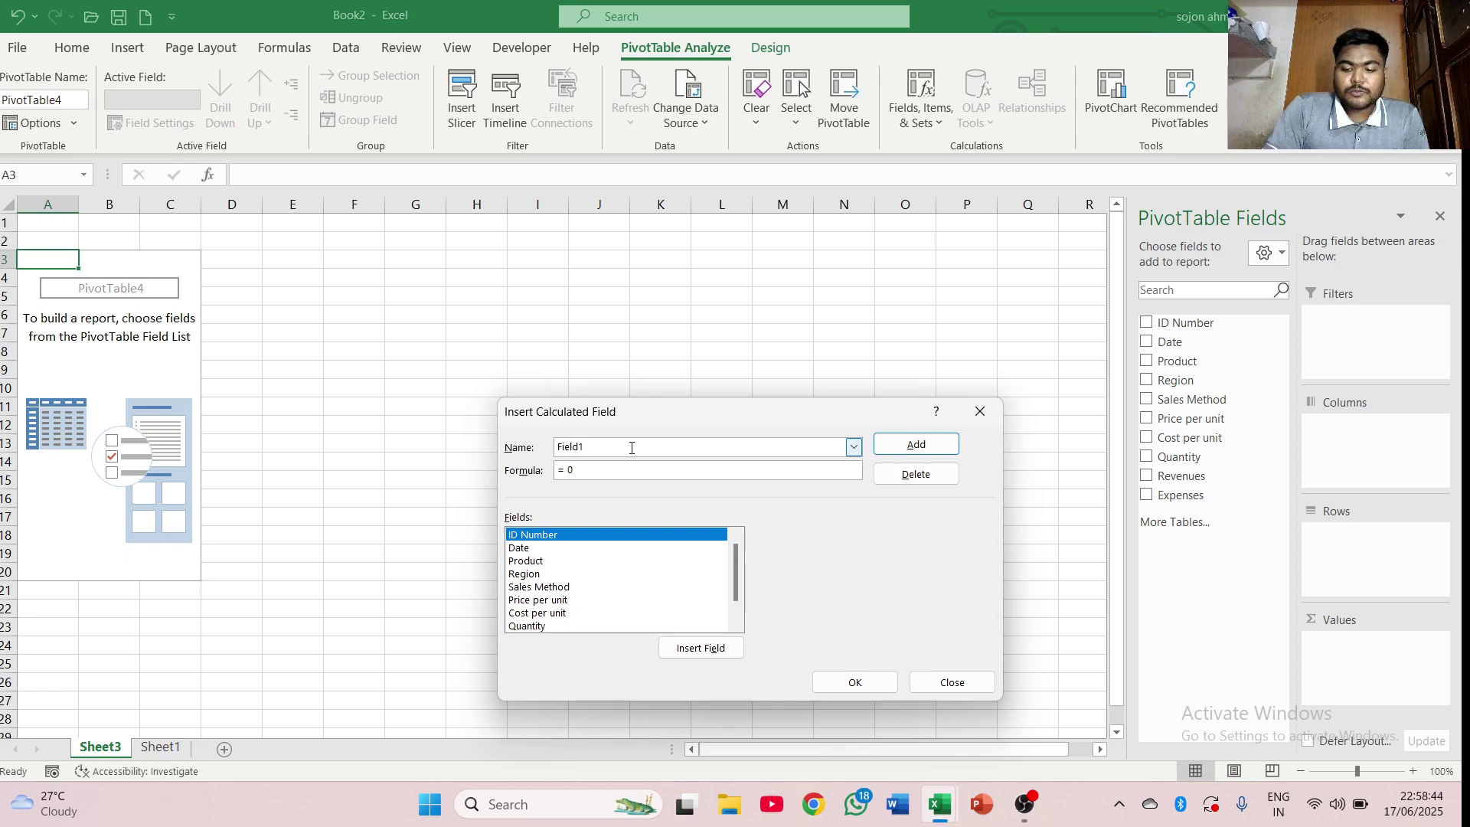
{"action": "key", "text": "BackSpace"}
{"action": "key", "text": "BackSpace"}
{"action": "key", "text": "BackSpace"}
{"action": "key", "text": "BackSpace"}
{"action": "key", "text": "BackSpace"}
{"action": "key", "text": "BackSpace"}
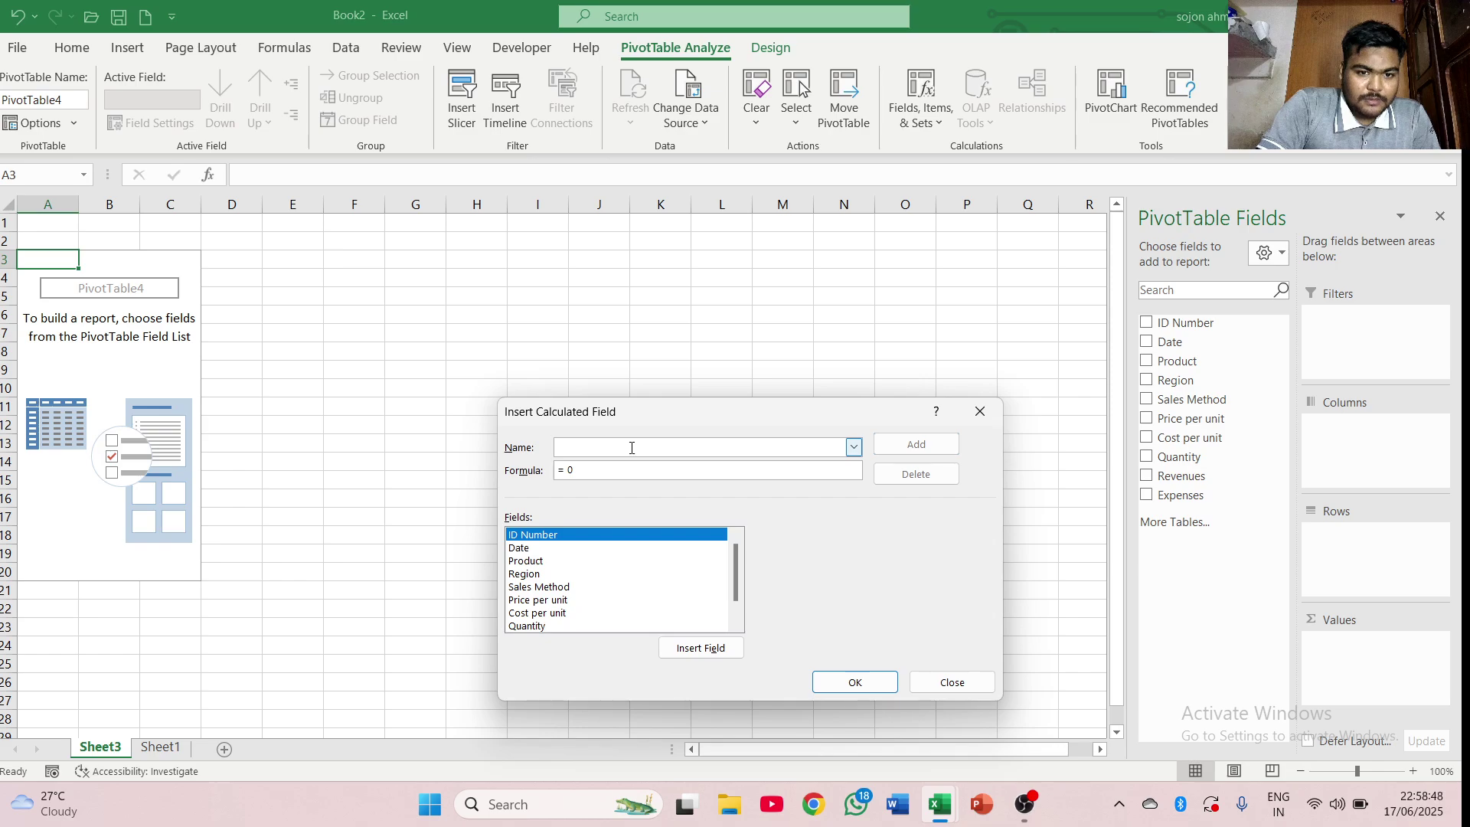
{"action": "type", "text": "Profit"}
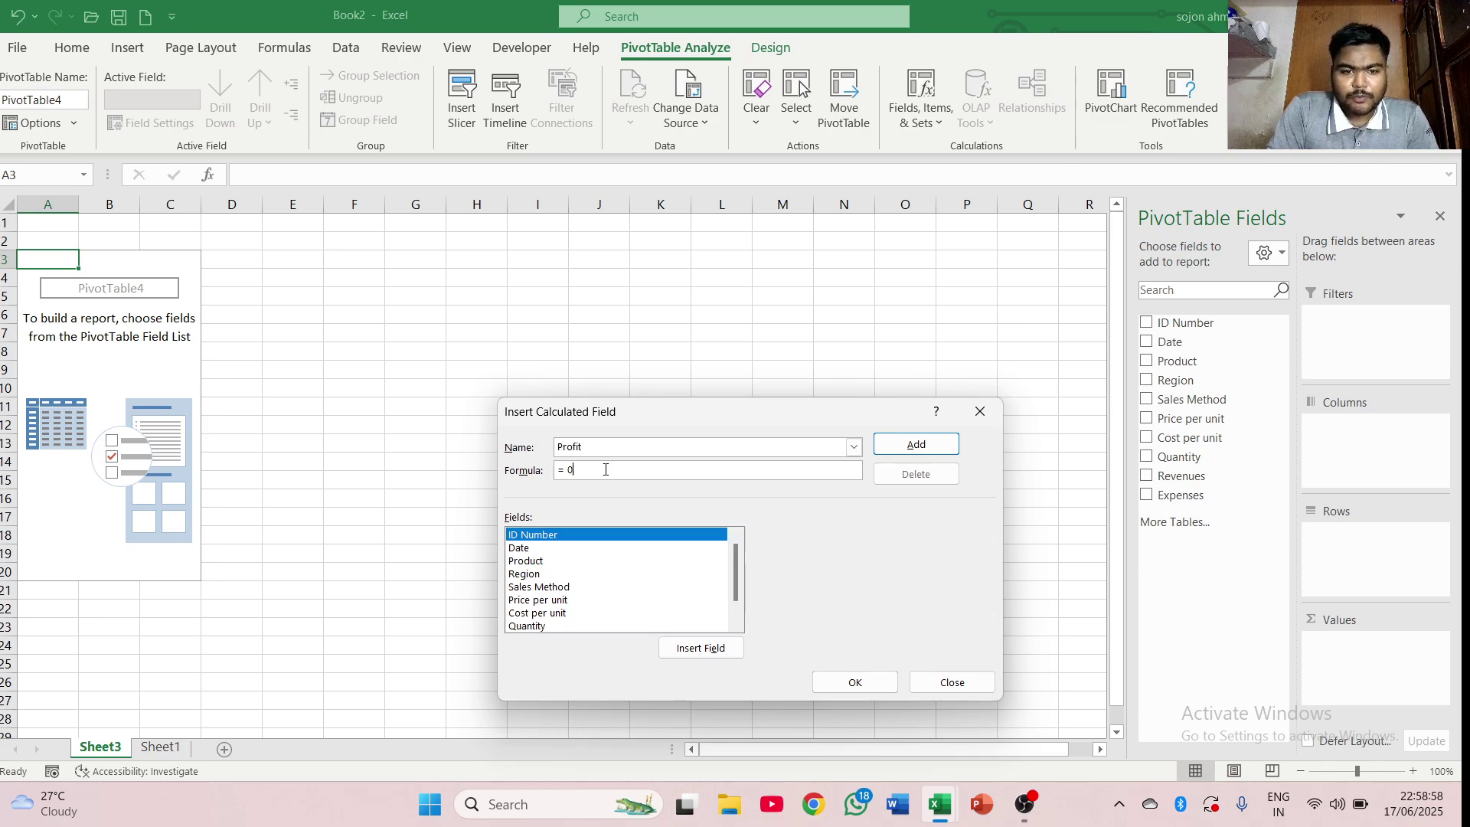
- Define the Profit field's formula as Revenues minus Expenses and add it to the pivot table
{"action": "scroll", "coordinate": [539, 622], "scroll_direction": "down", "scroll_amount": 1}
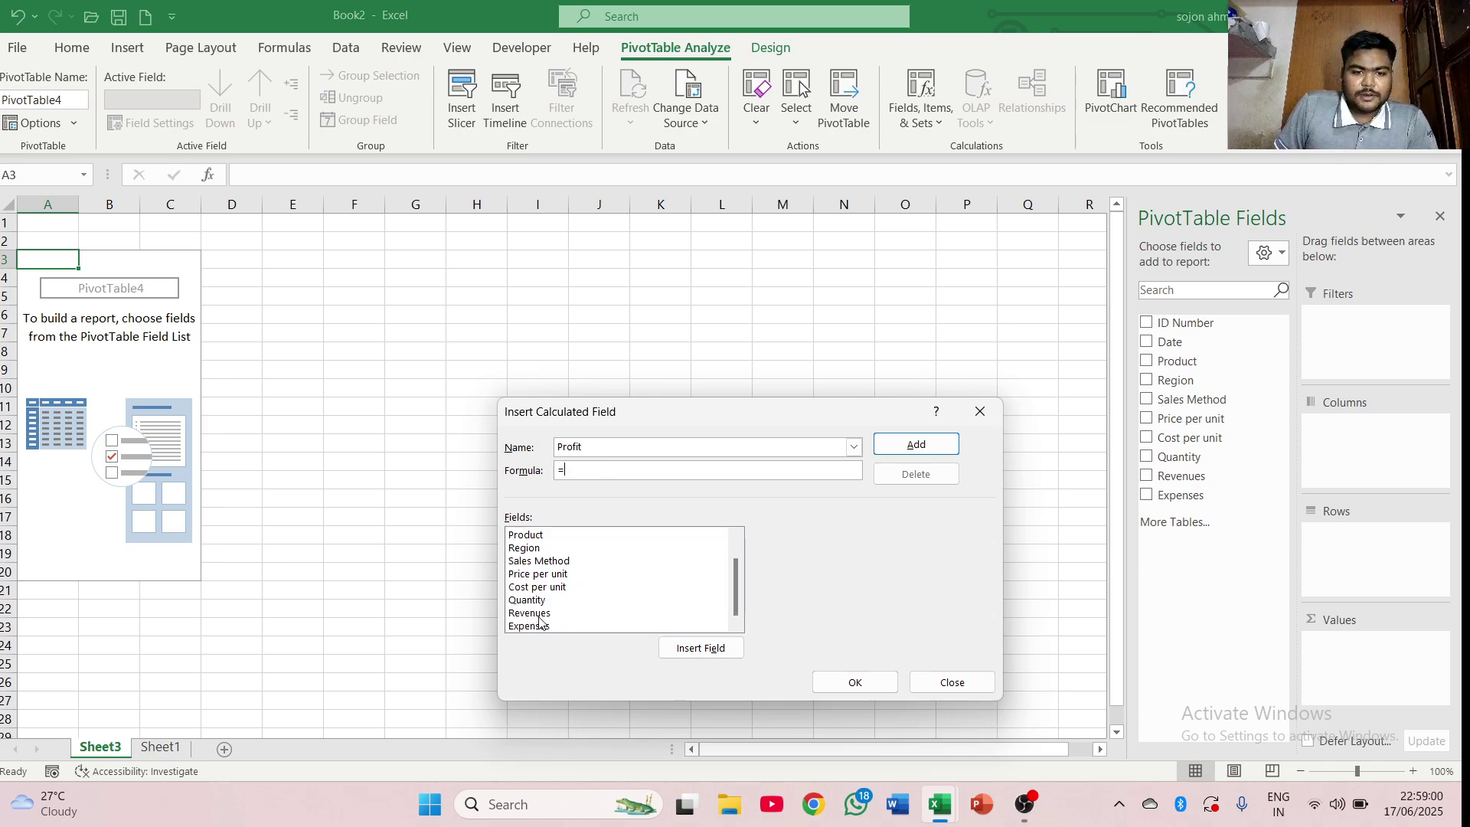
{"action": "left_click", "coordinate": [545, 615]}
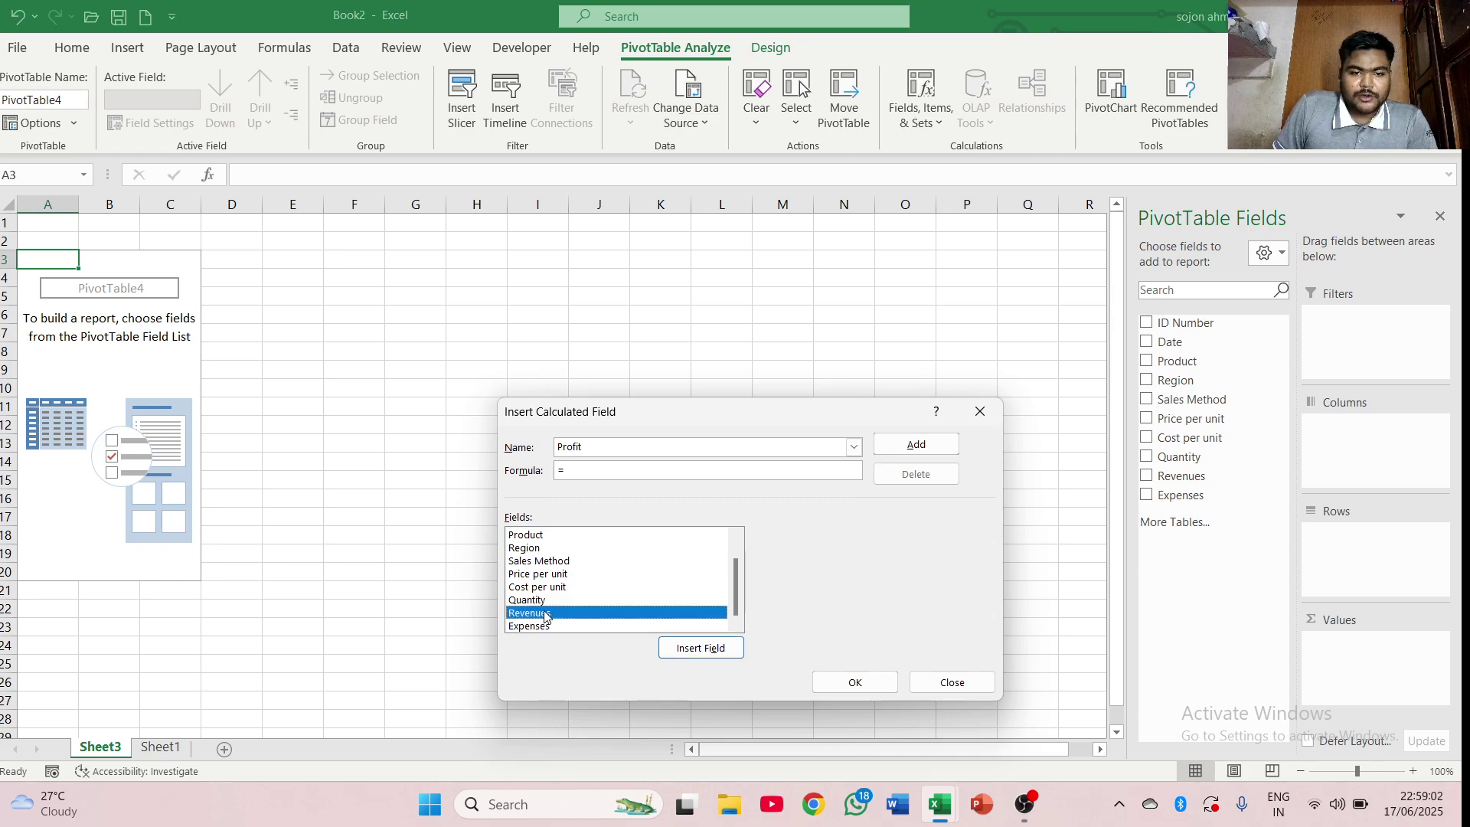
{"action": "double_click", "coordinate": [544, 615]}
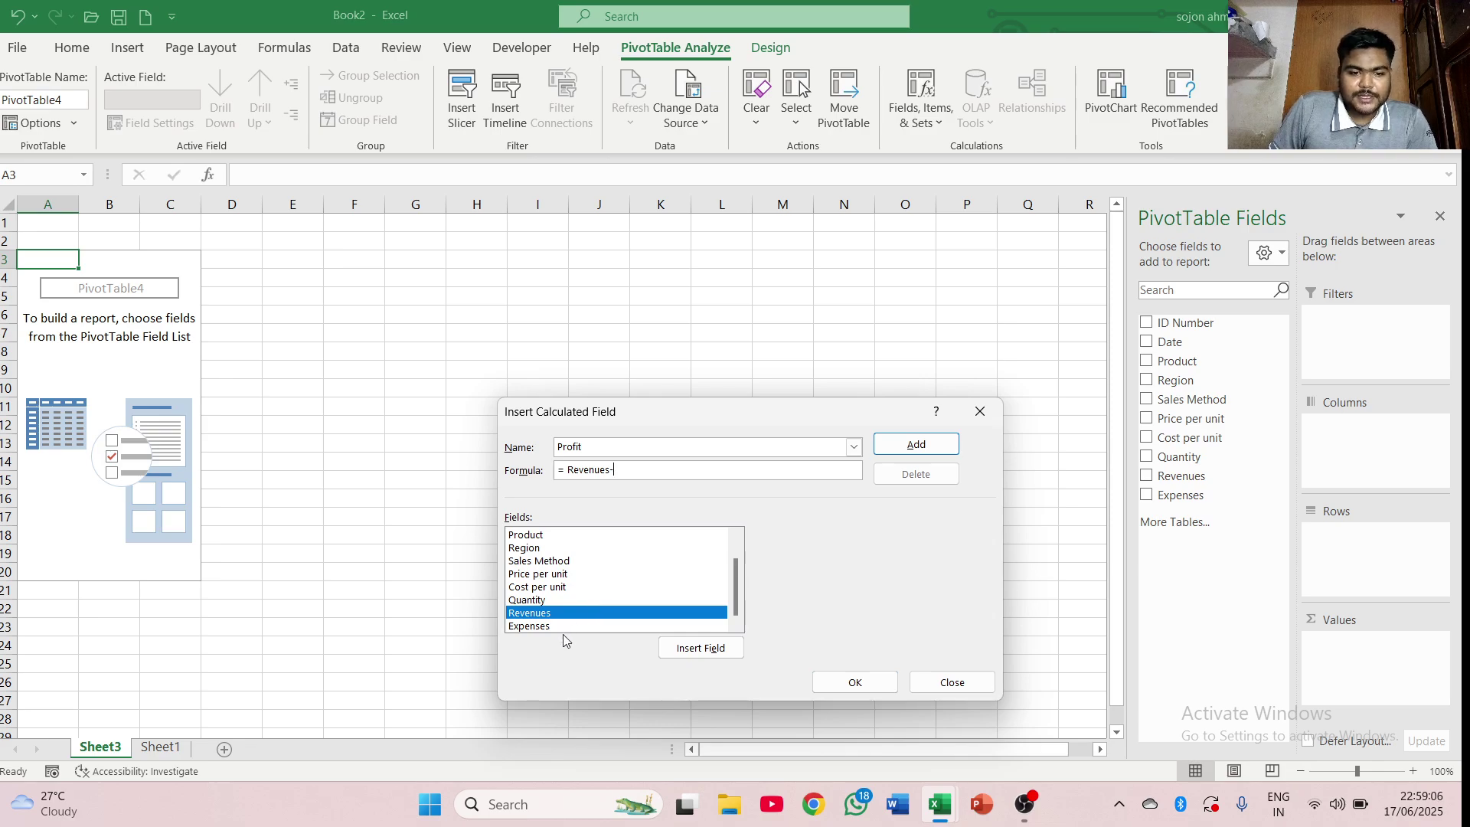
{"action": "double_click", "coordinate": [565, 626]}
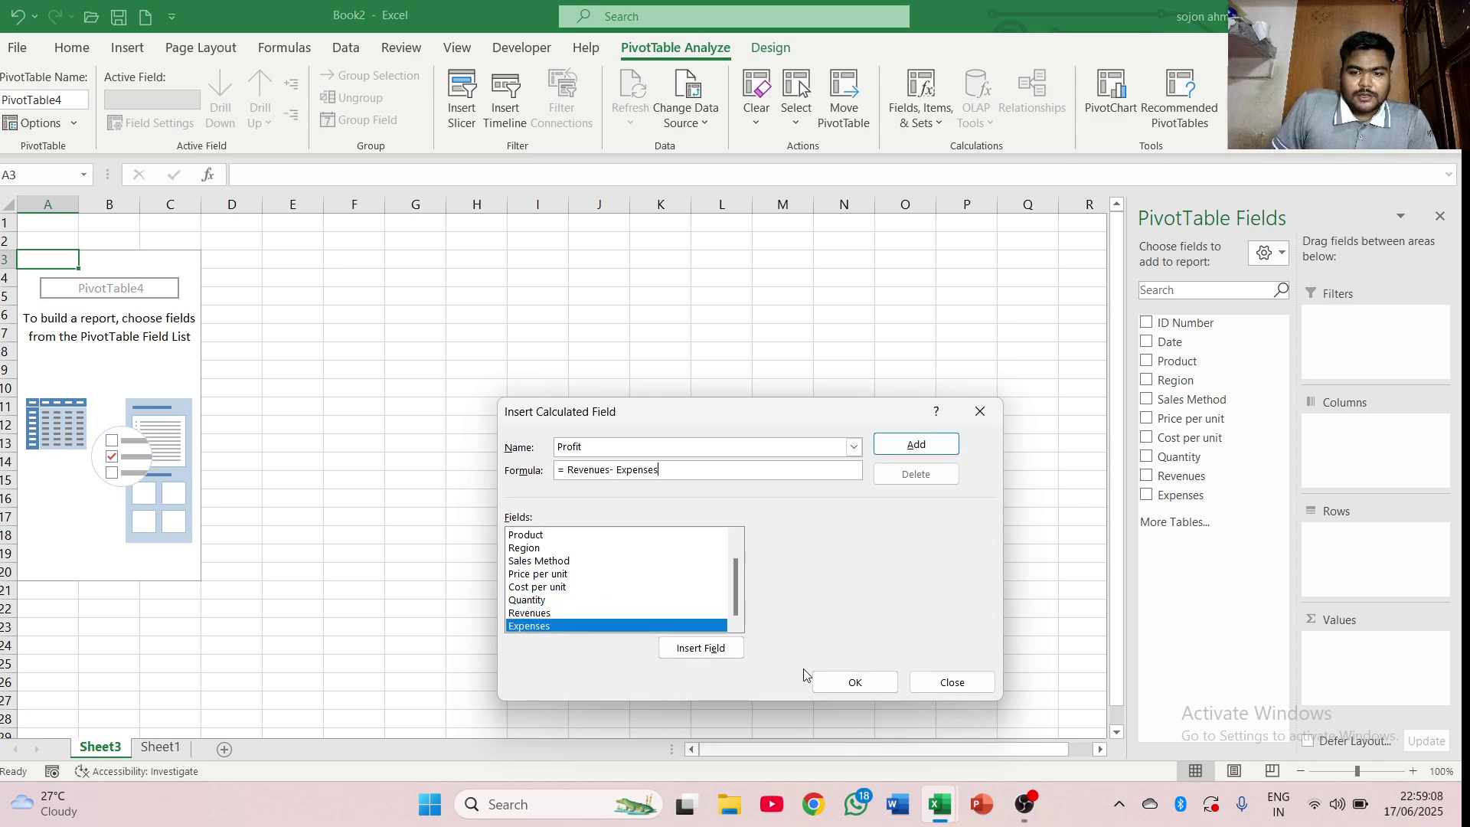
{"action": "left_click", "coordinate": [912, 445]}
{"action": "left_click", "coordinate": [855, 684]}
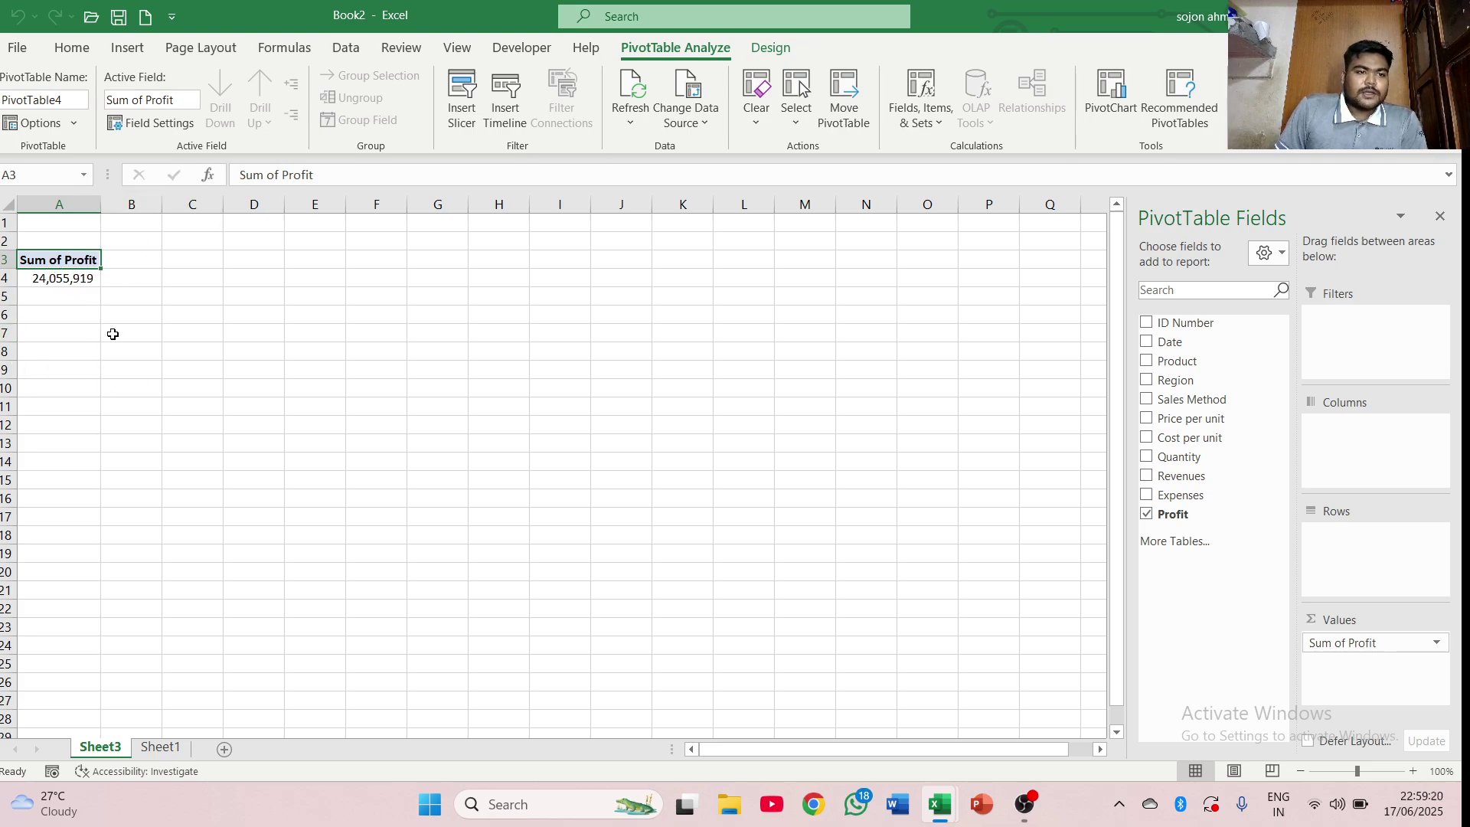
- Review the source data on Sheet1, and on Sheet3 place the Product field in the pivot table's rows
{"action": "left_click", "coordinate": [160, 748]}
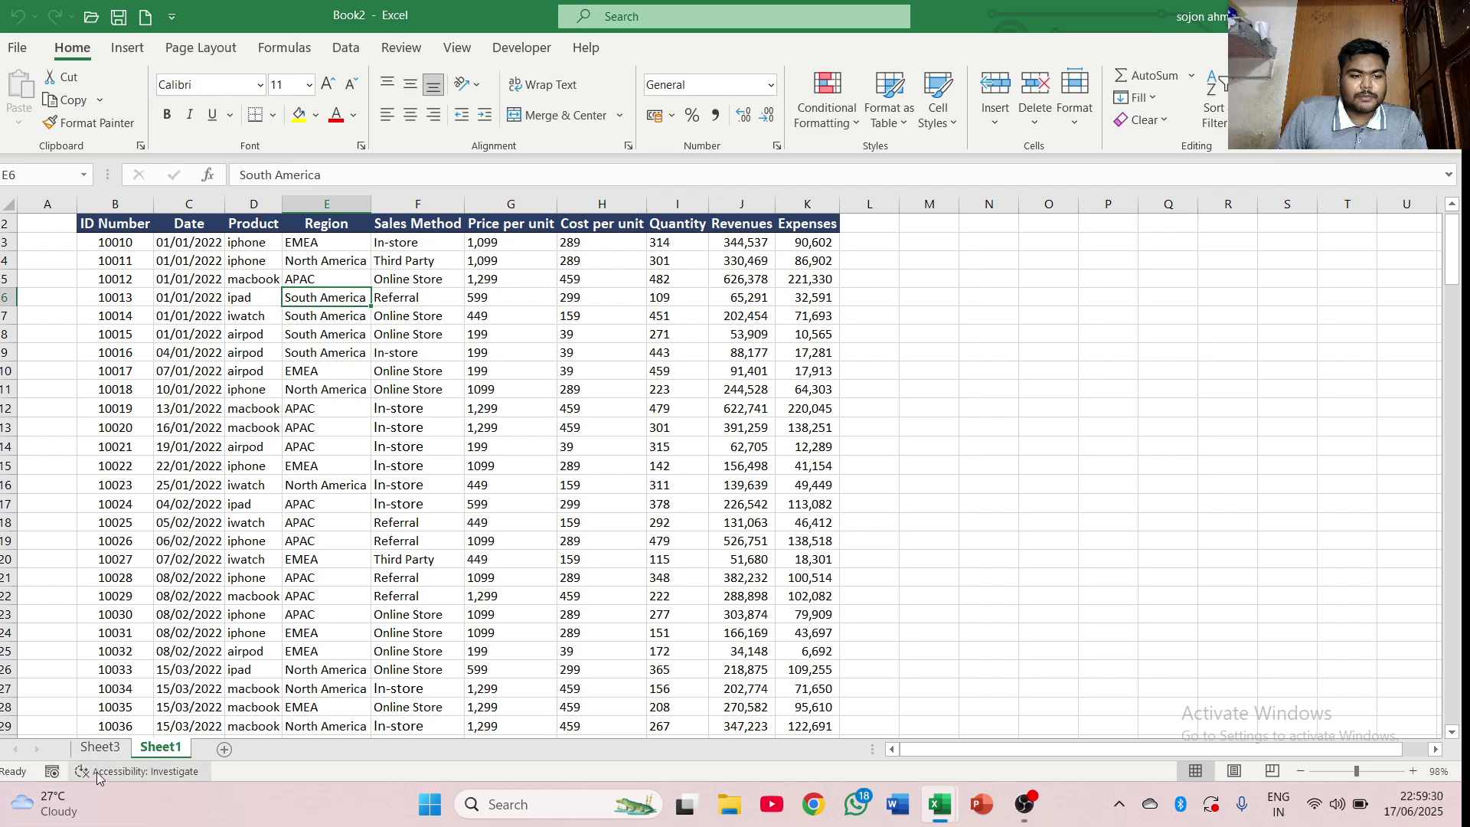
{"action": "left_click", "coordinate": [101, 747]}
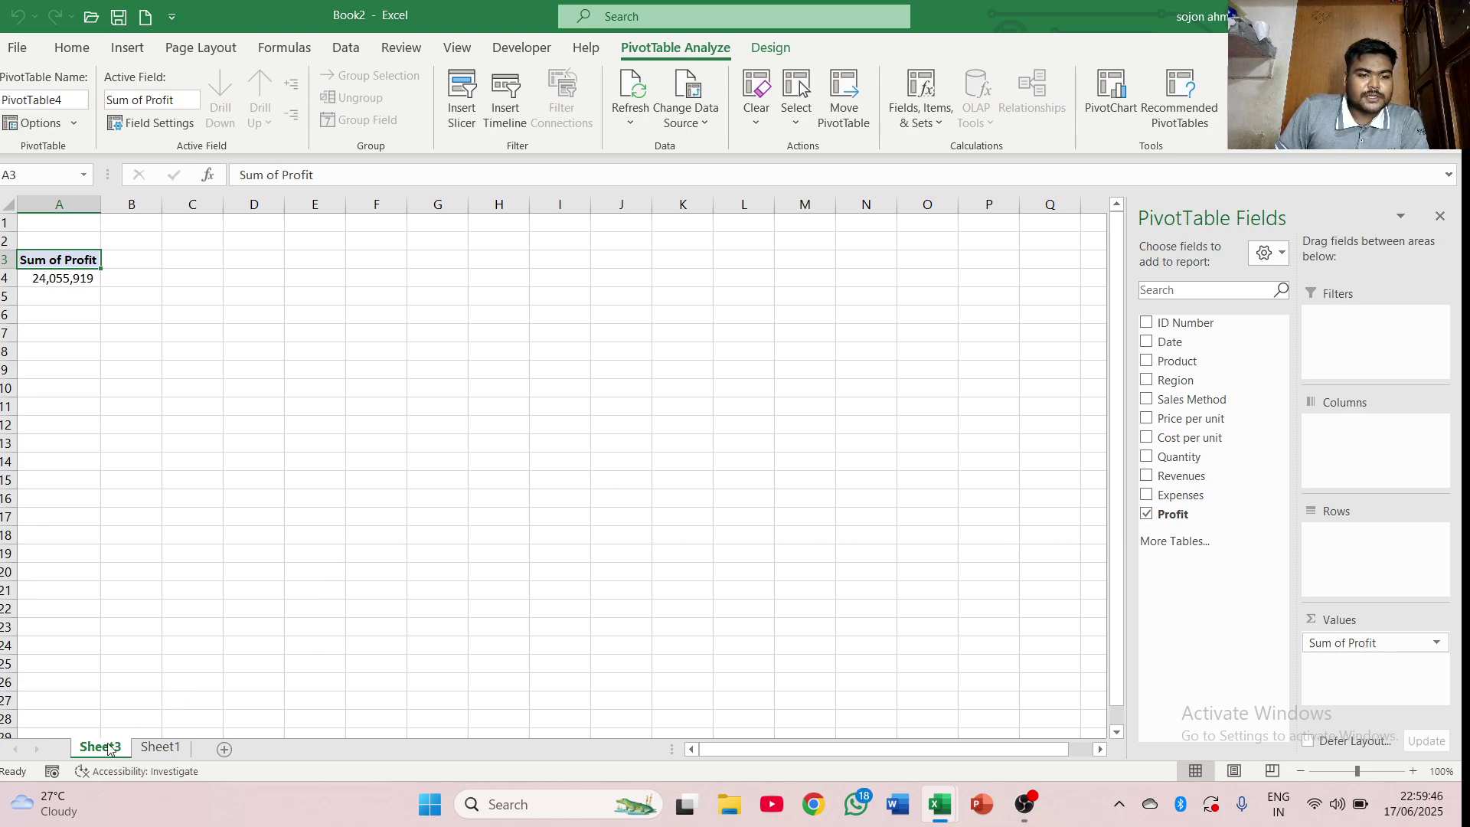
{"action": "left_click", "coordinate": [160, 748]}
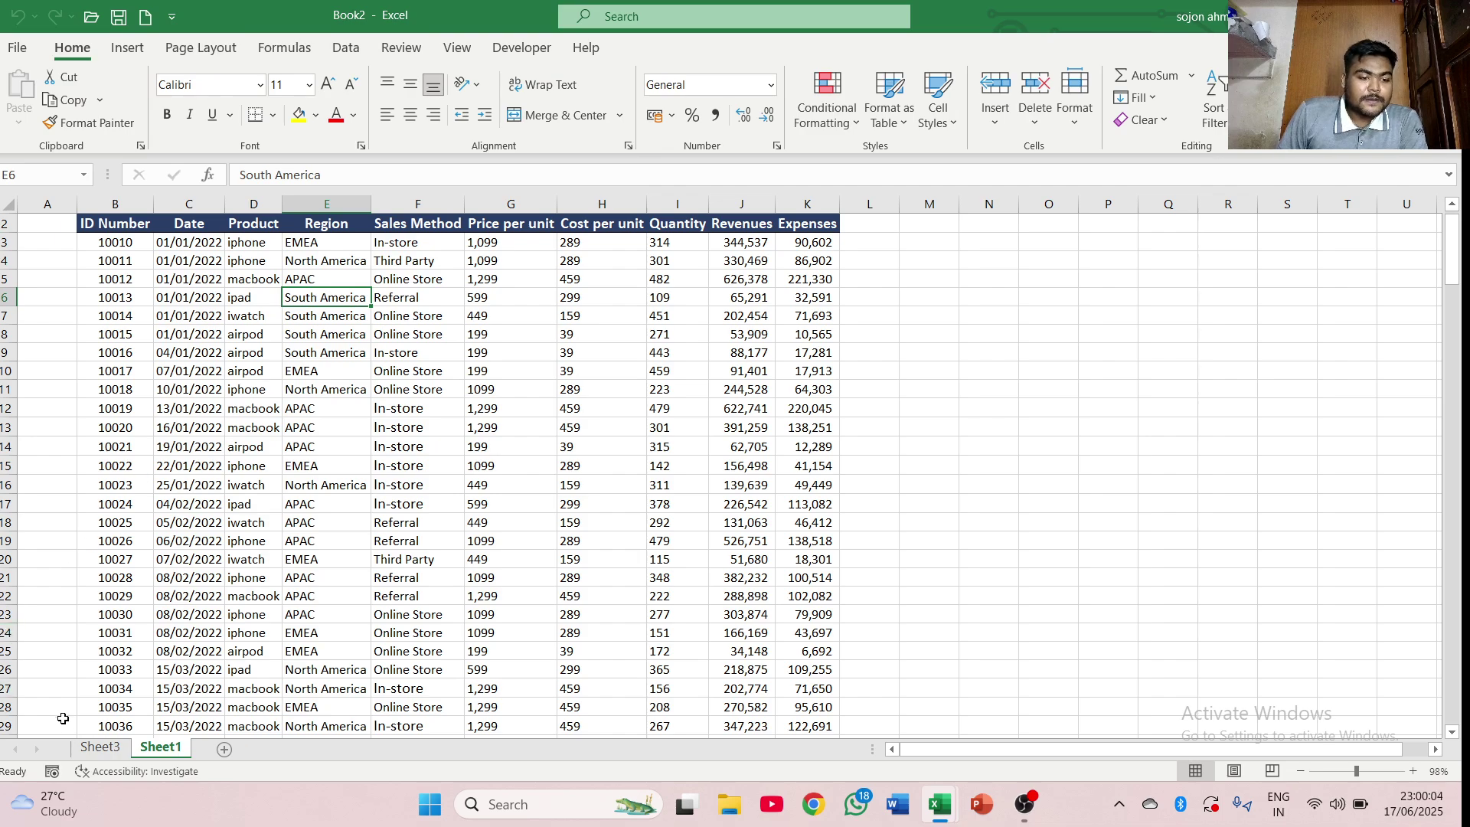
{"action": "left_click", "coordinate": [92, 746]}
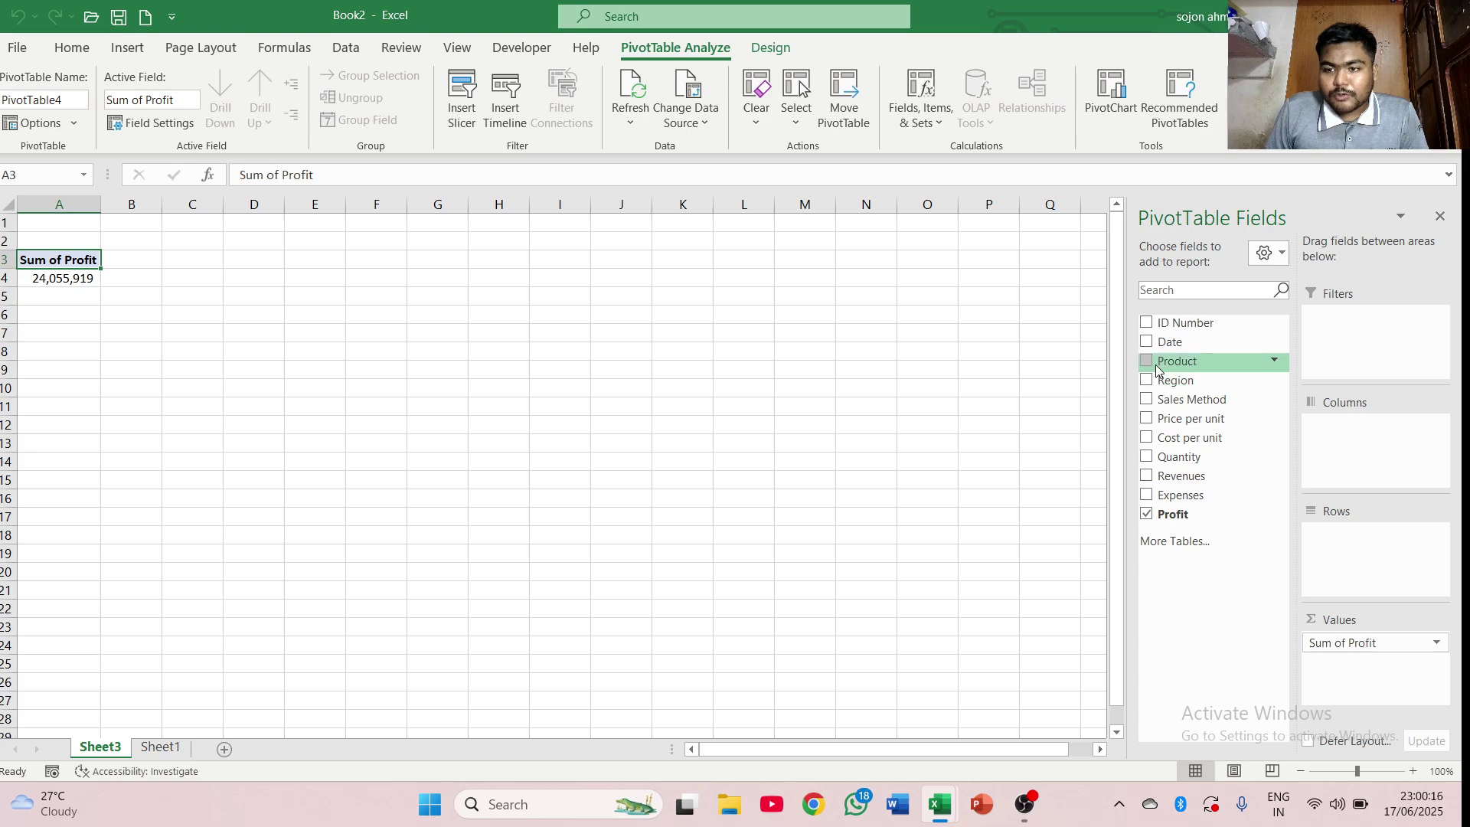
{"action": "left_click_drag", "start_coordinate": [1157, 368], "coordinate": [1375, 565]}
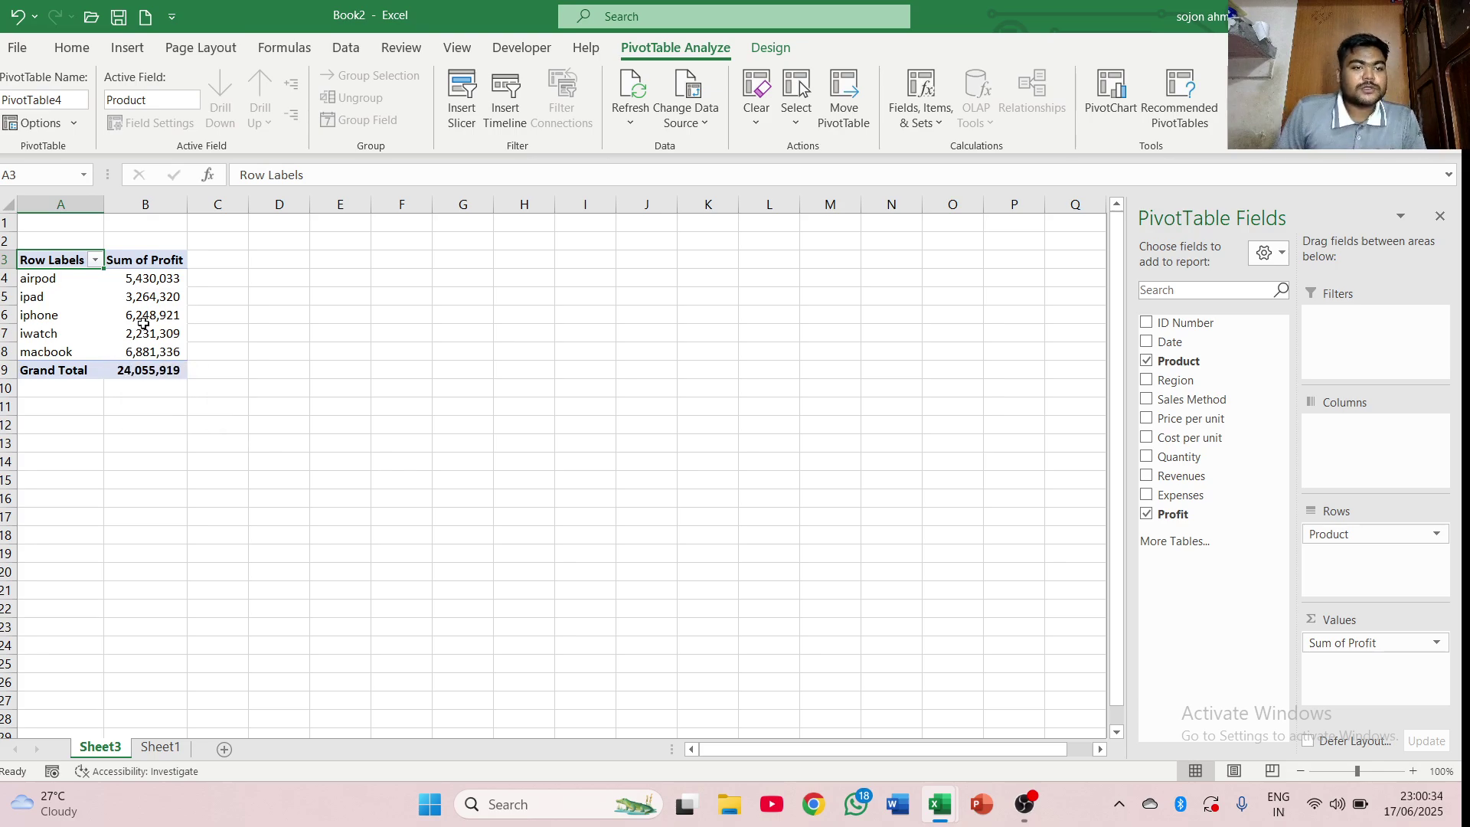
- Compare the source sales data on Sheet1 with the profit-by-product pivot table on Sheet3
{"action": "left_click", "coordinate": [166, 753]}
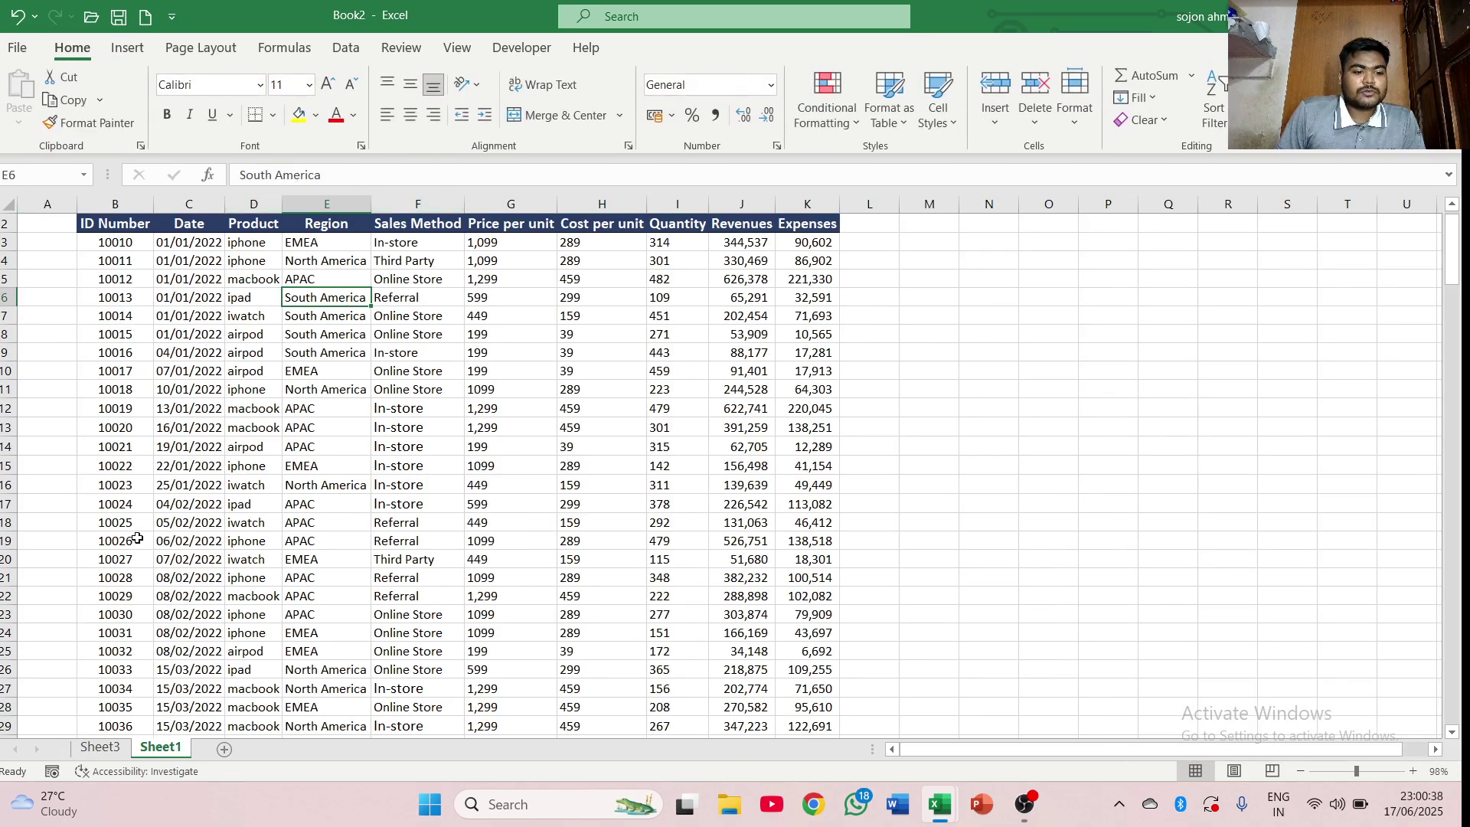
{"action": "left_click", "coordinate": [100, 747]}
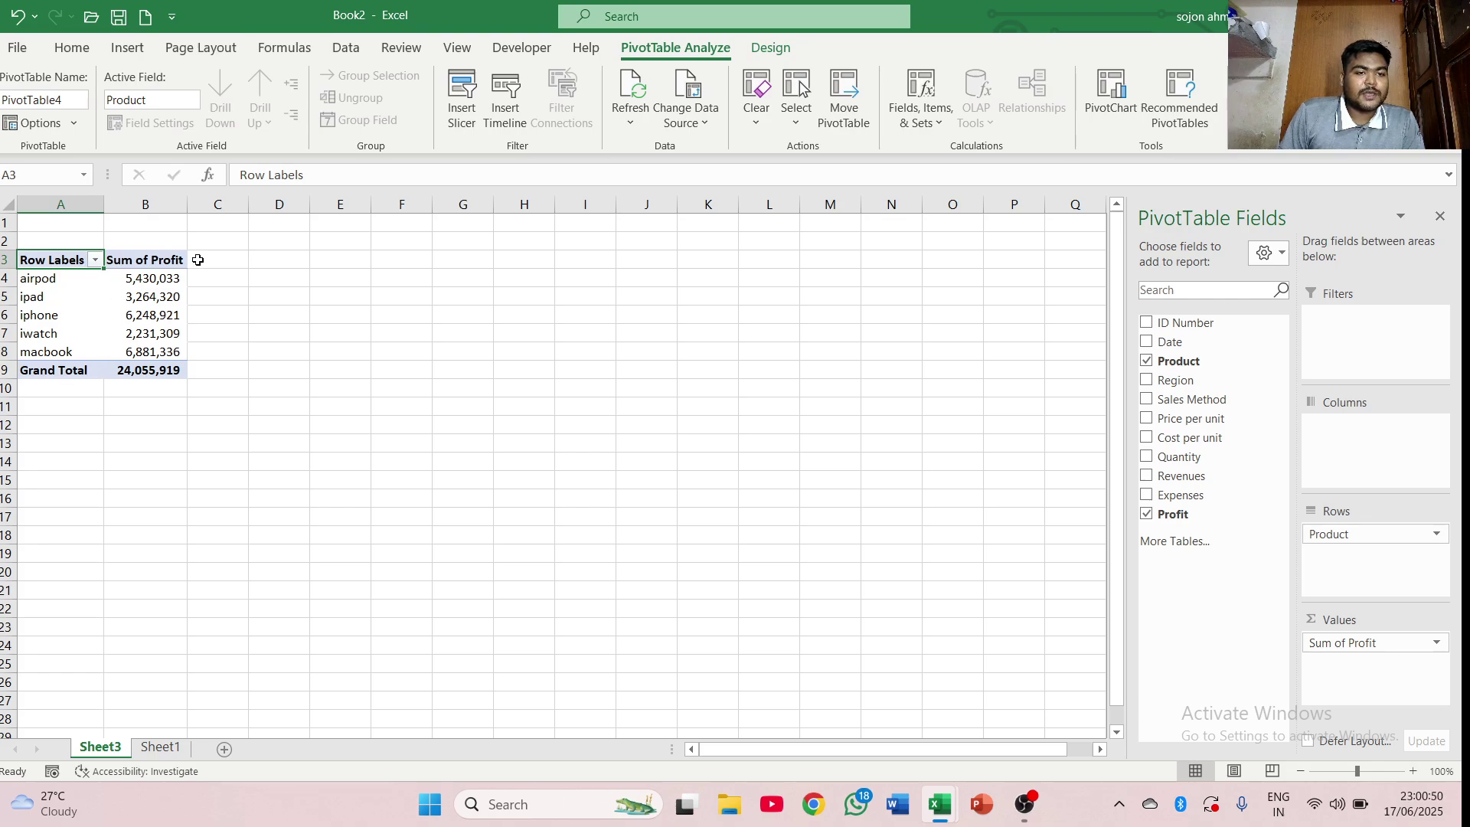
{"action": "left_click", "coordinate": [289, 265]}
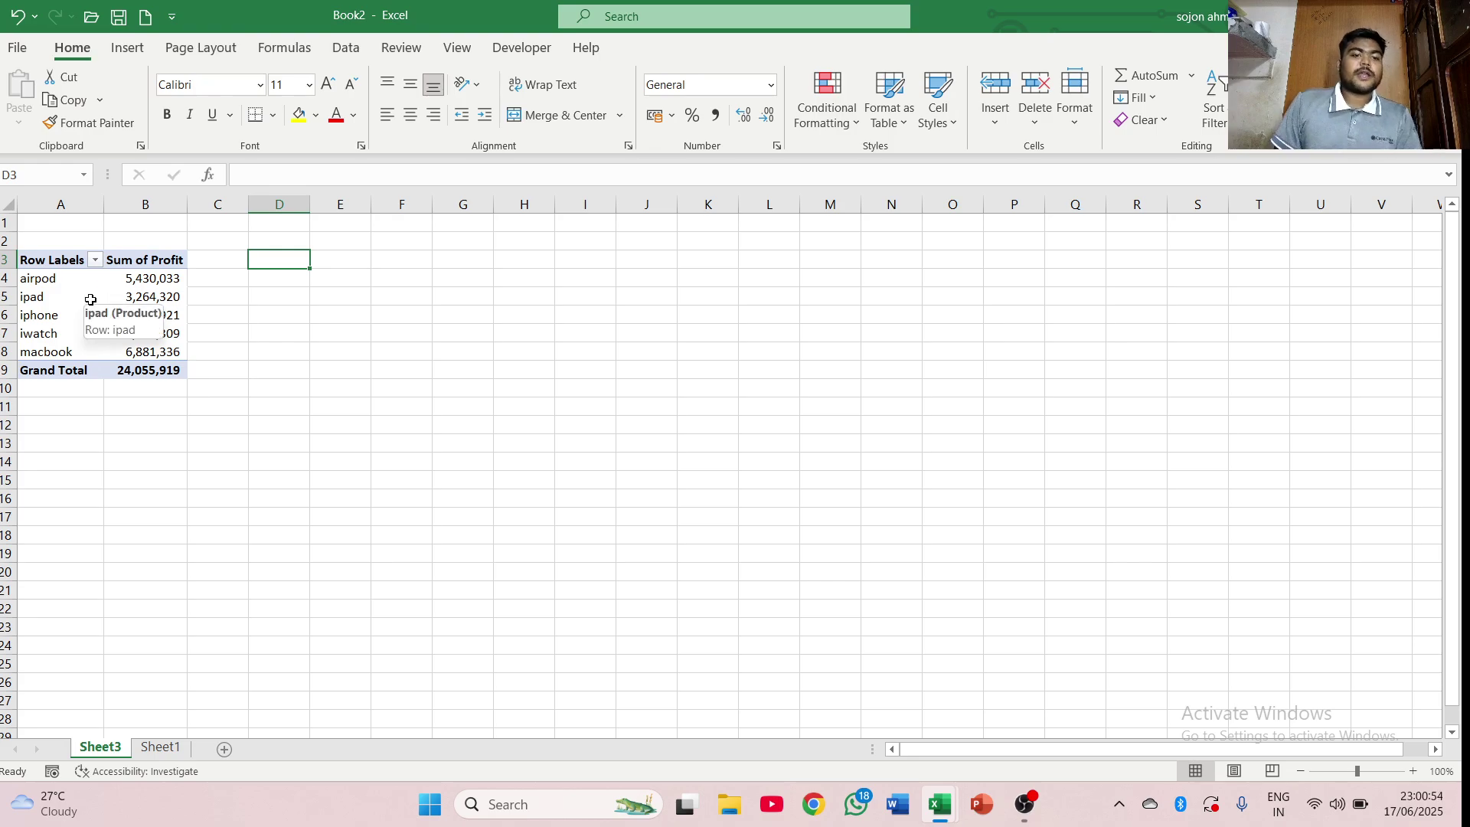
{"action": "left_click", "coordinate": [159, 747]}
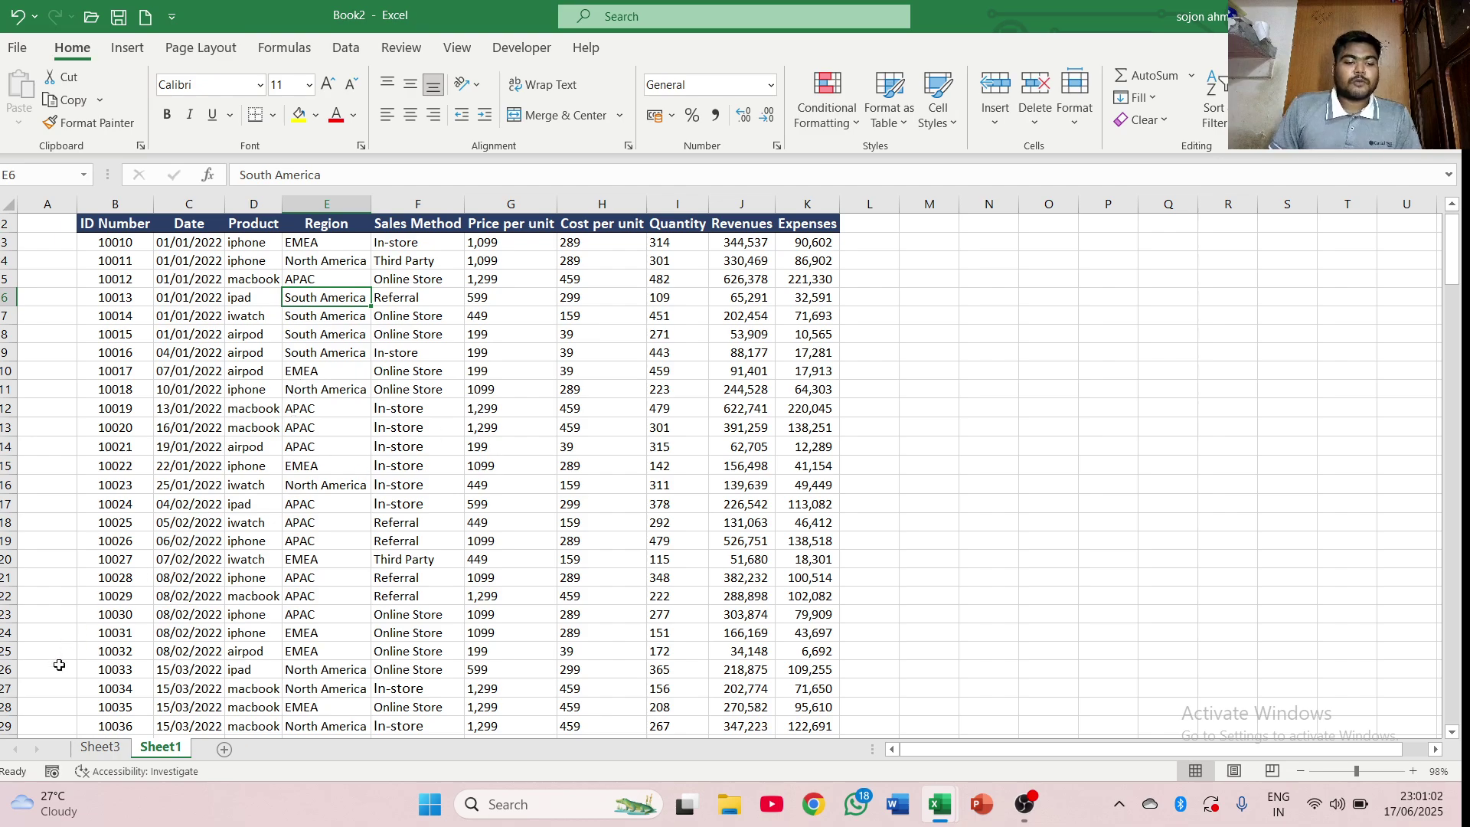
{"action": "left_click", "coordinate": [103, 748]}
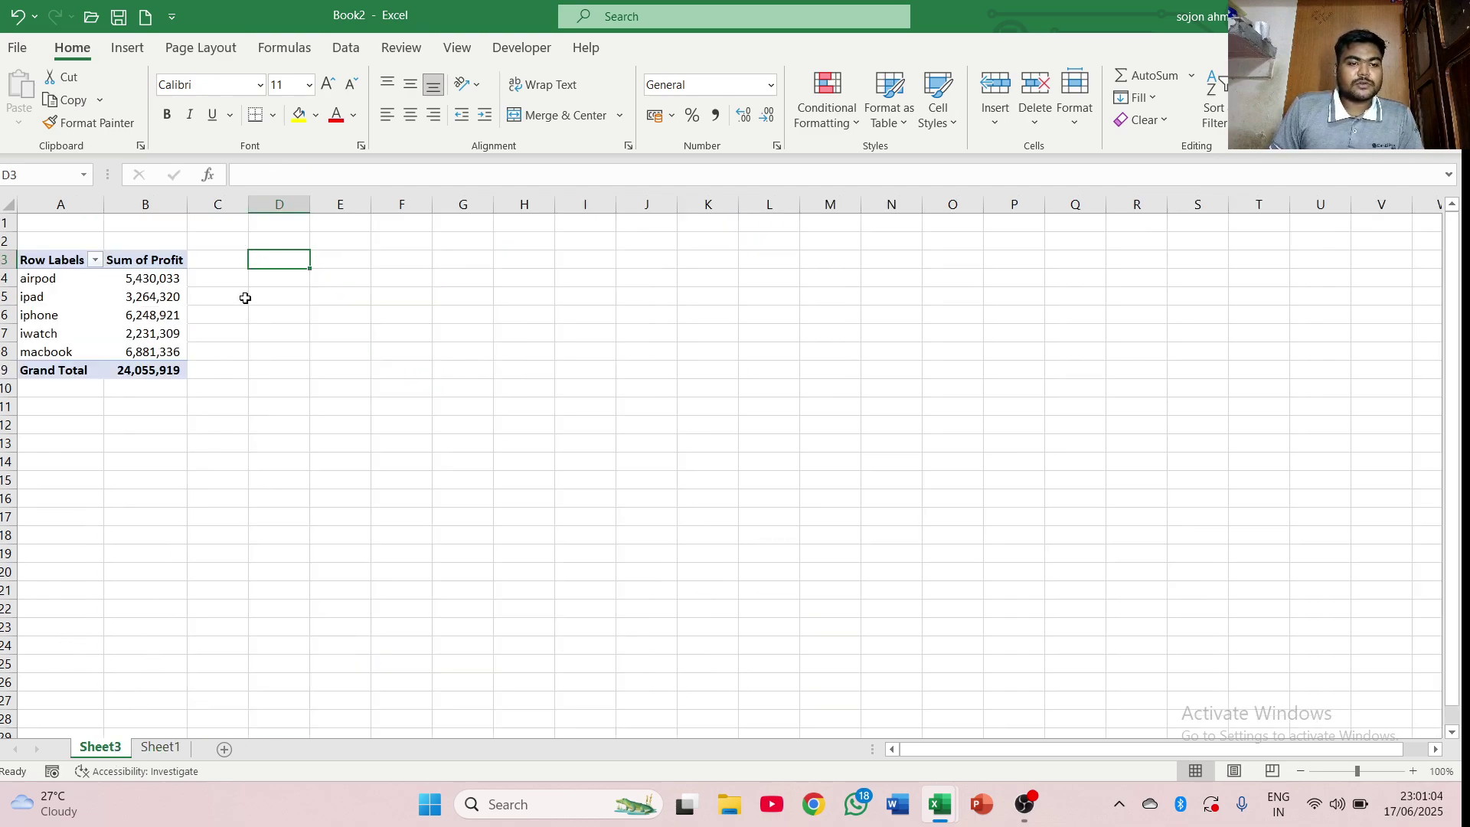
{"action": "left_click", "coordinate": [41, 268]}
{"action": "key", "text": "F2"}
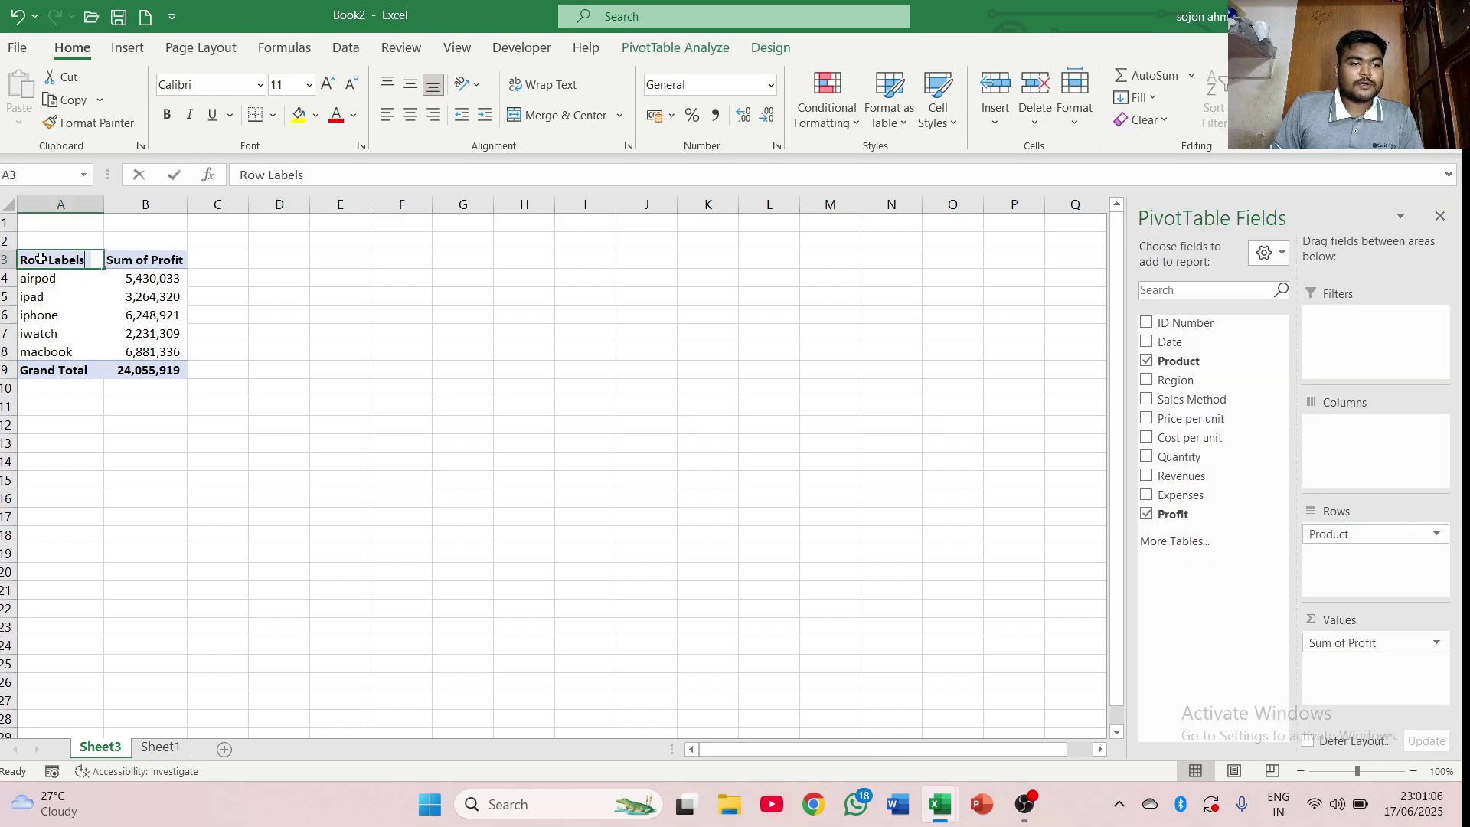
{"action": "left_click", "coordinate": [214, 323]}
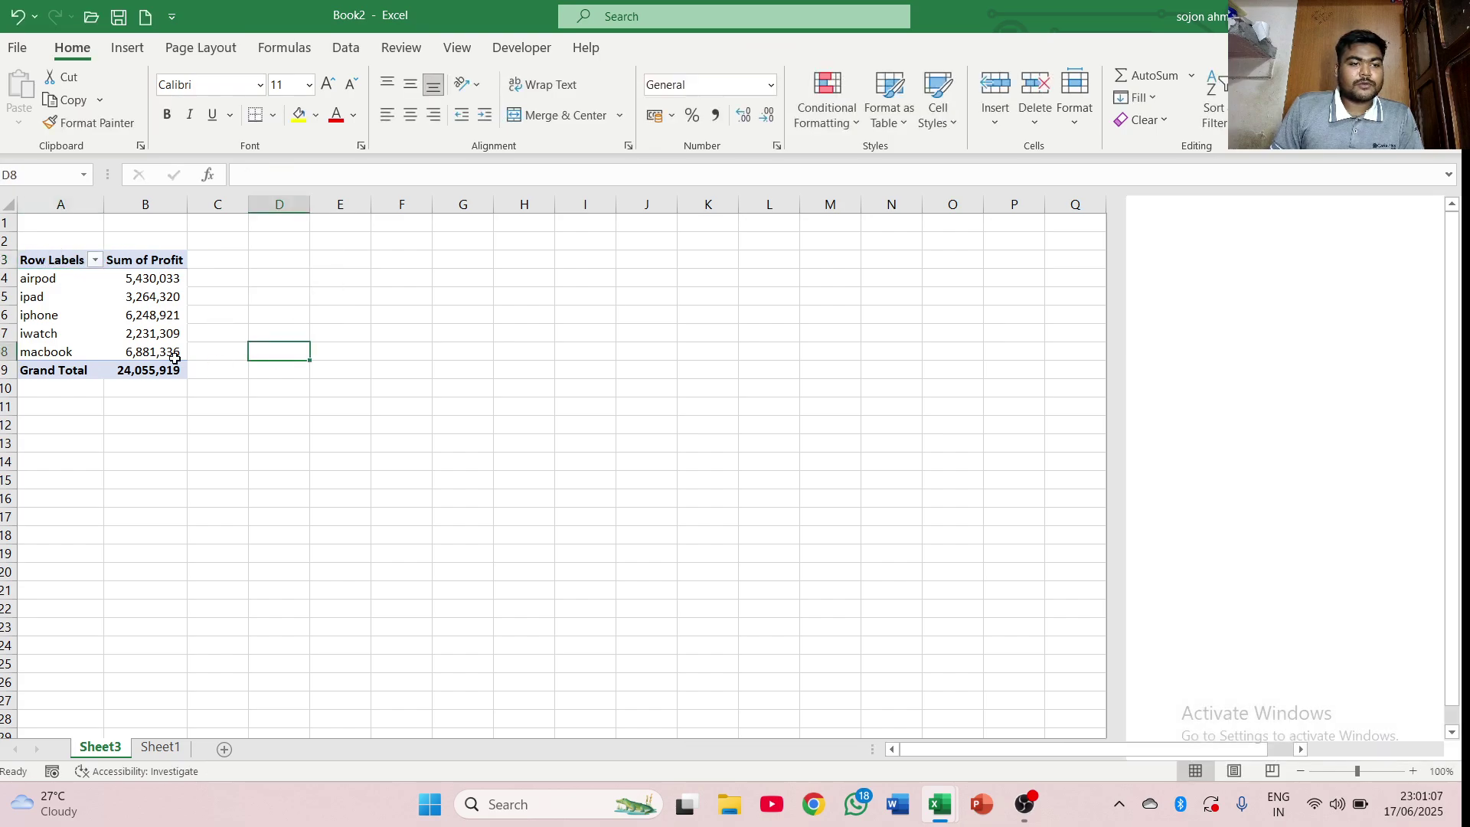
- Copy the entire profit-by-product pivot table and paste the duplicate at cell D3
{"action": "left_click", "coordinate": [54, 264]}
{"action": "key", "text": "ctrl+a"}
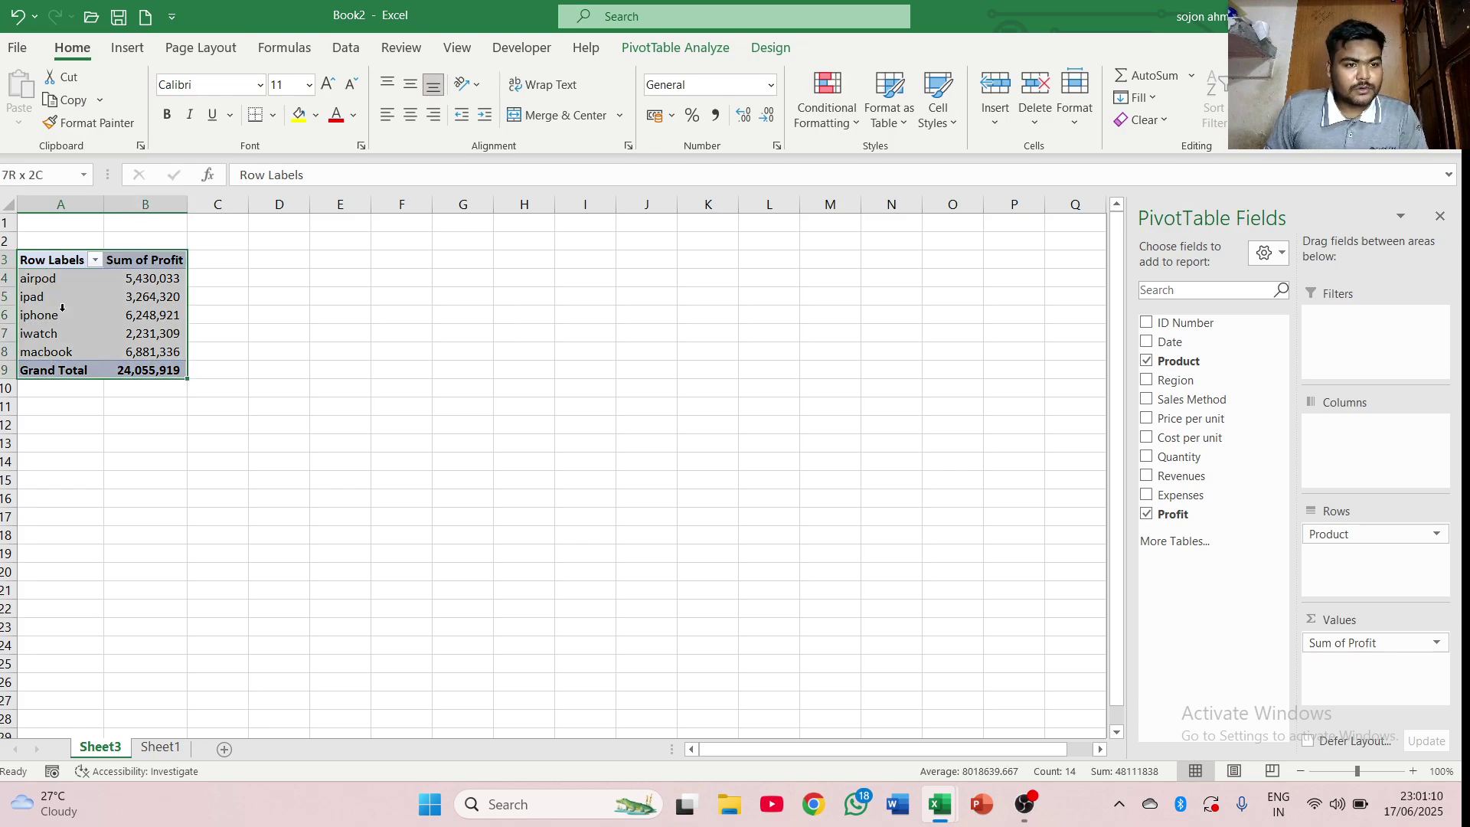
{"action": "key", "text": "ctrl+c"}
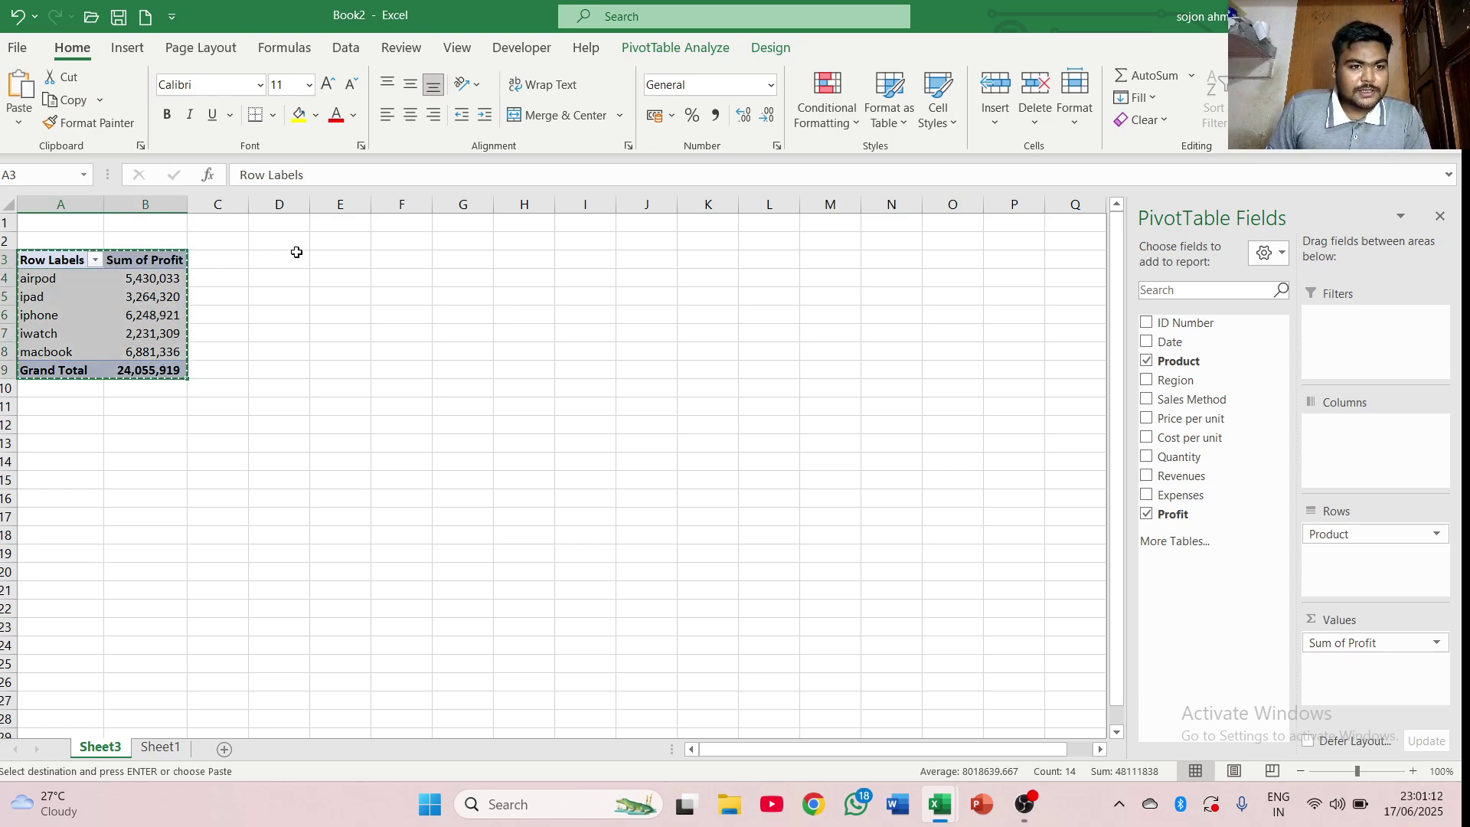
{"action": "left_click", "coordinate": [289, 257]}
{"action": "key", "text": "ctrl+v"}
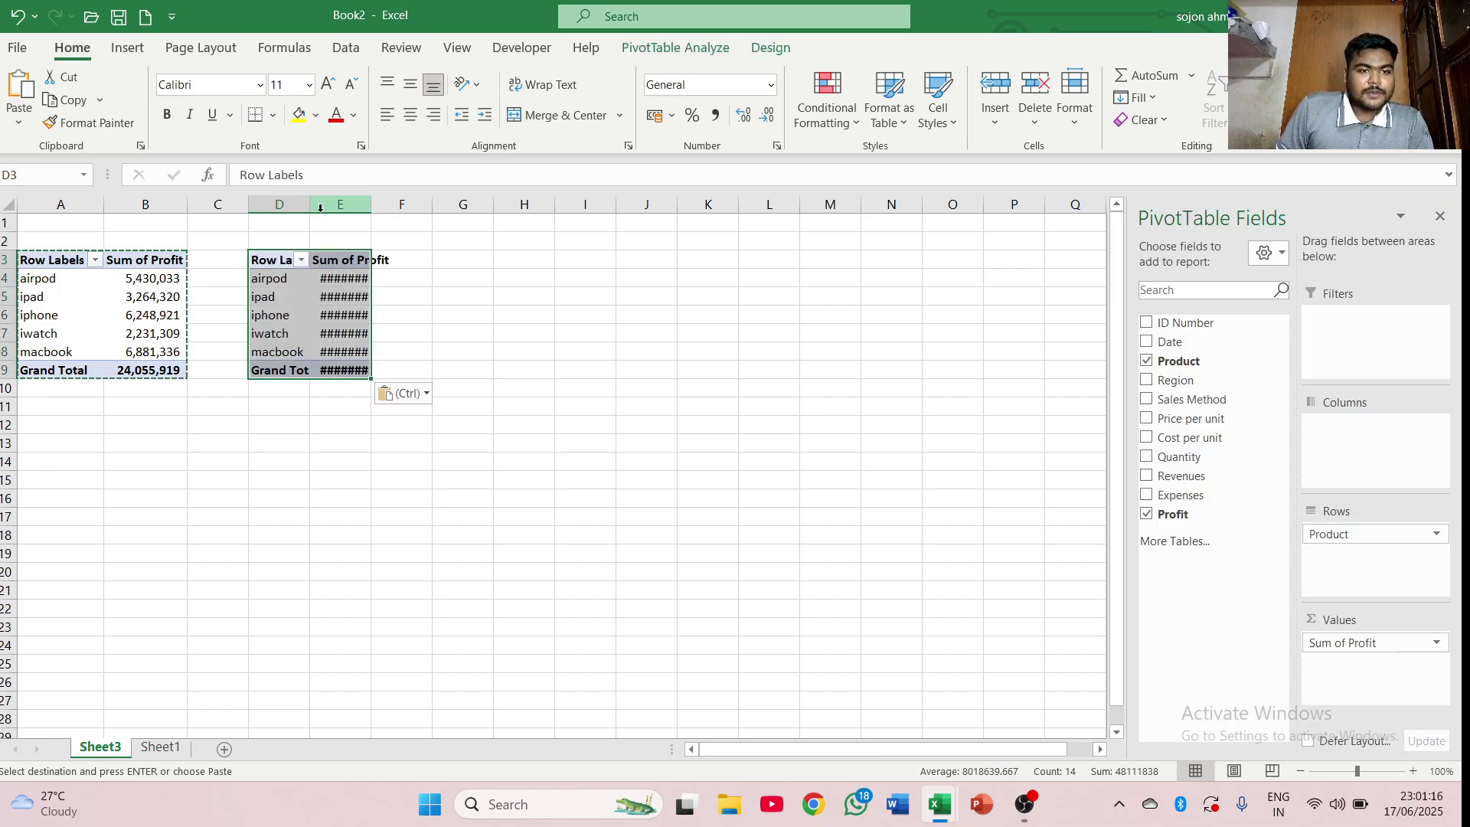
- Auto-fit the width of column E to its contents and select cell E4 in the copied pivot table
{"action": "left_click", "coordinate": [360, 202]}
{"action": "double_click", "coordinate": [371, 202]}
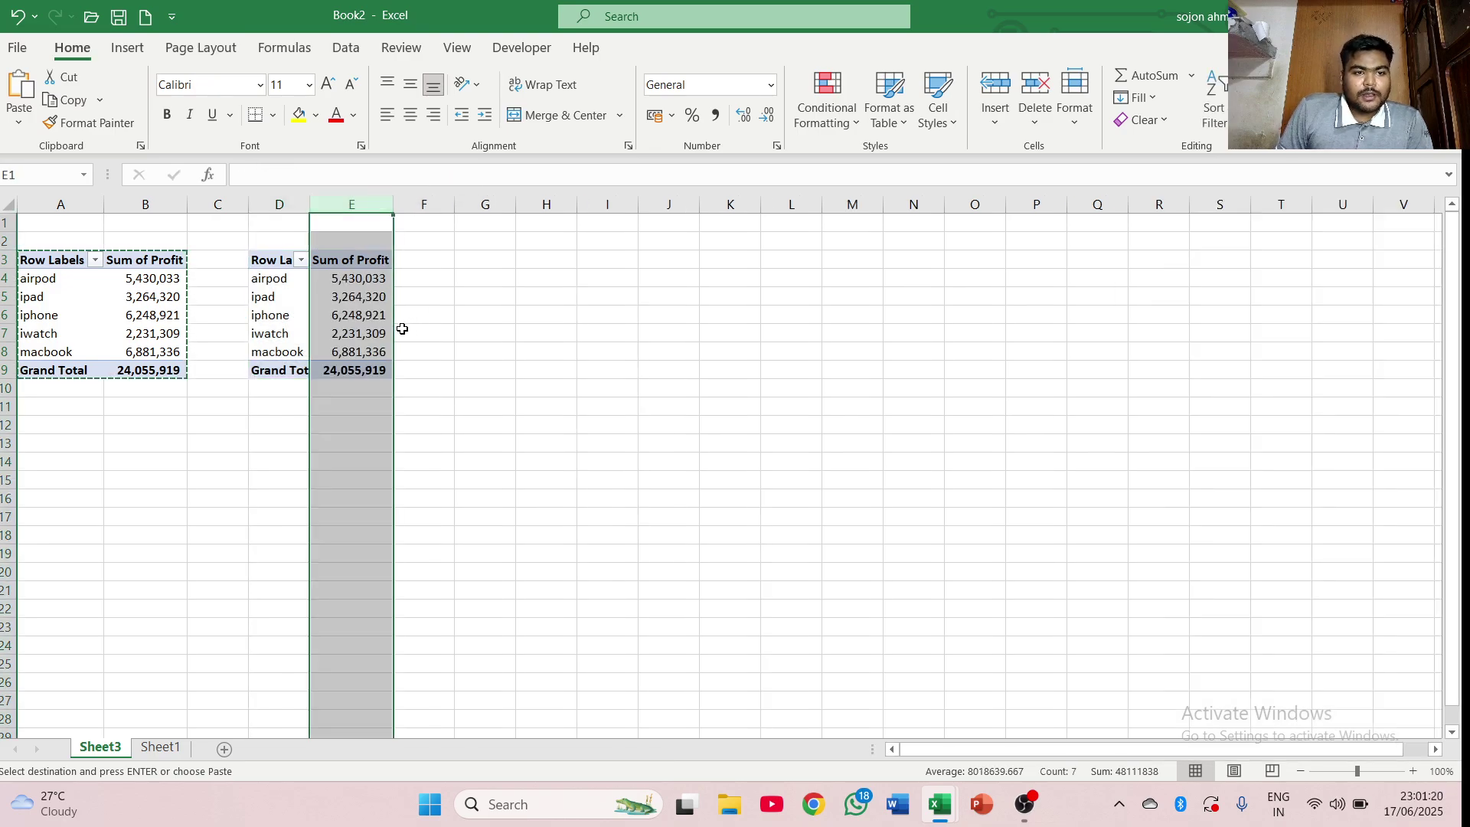
{"action": "left_click", "coordinate": [316, 274]}
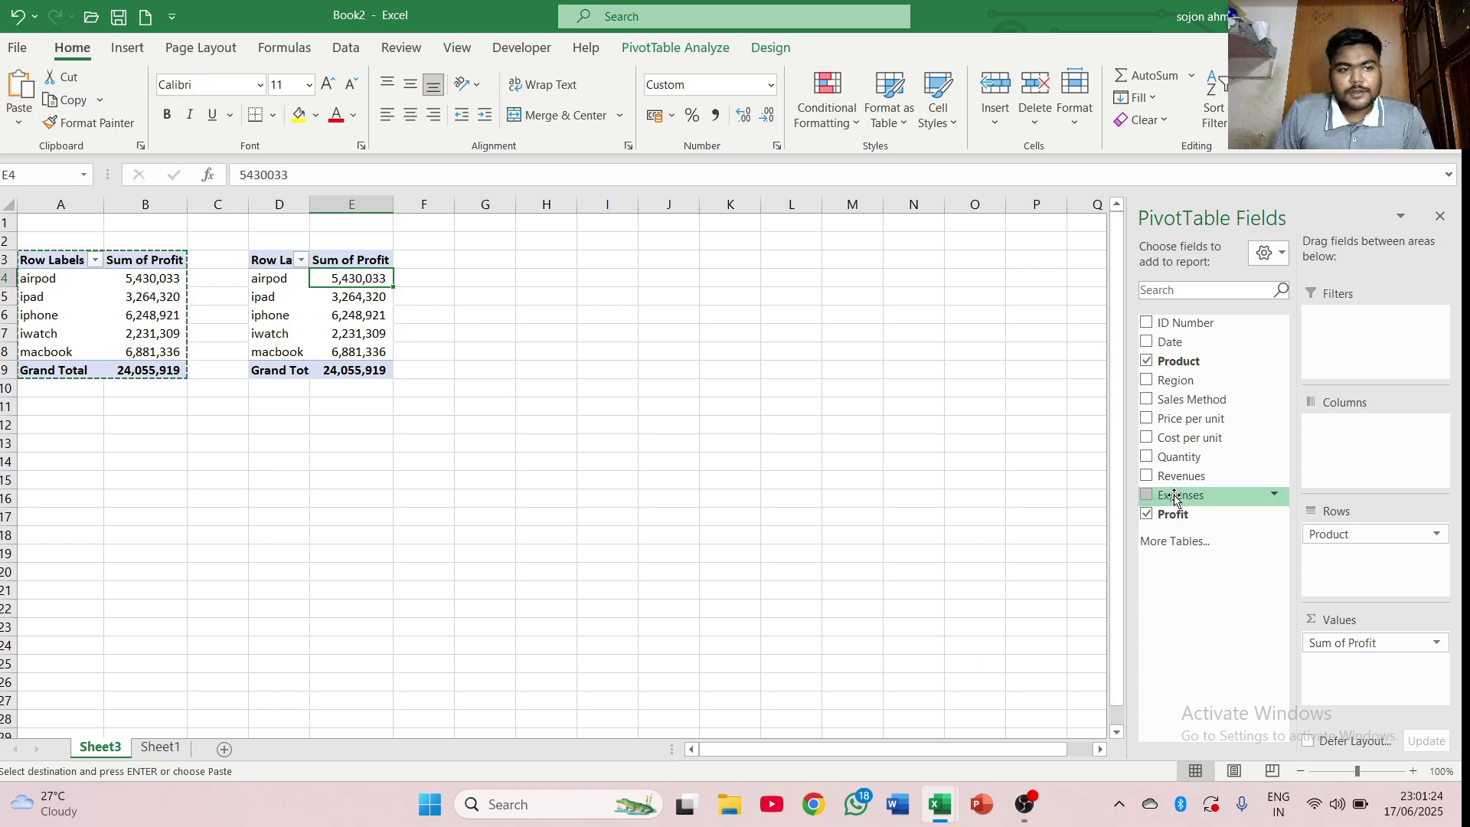
{"action": "left_click_drag", "start_coordinate": [125, 553], "coordinate": [124, 542]}
{"action": "left_click", "coordinate": [124, 542]}
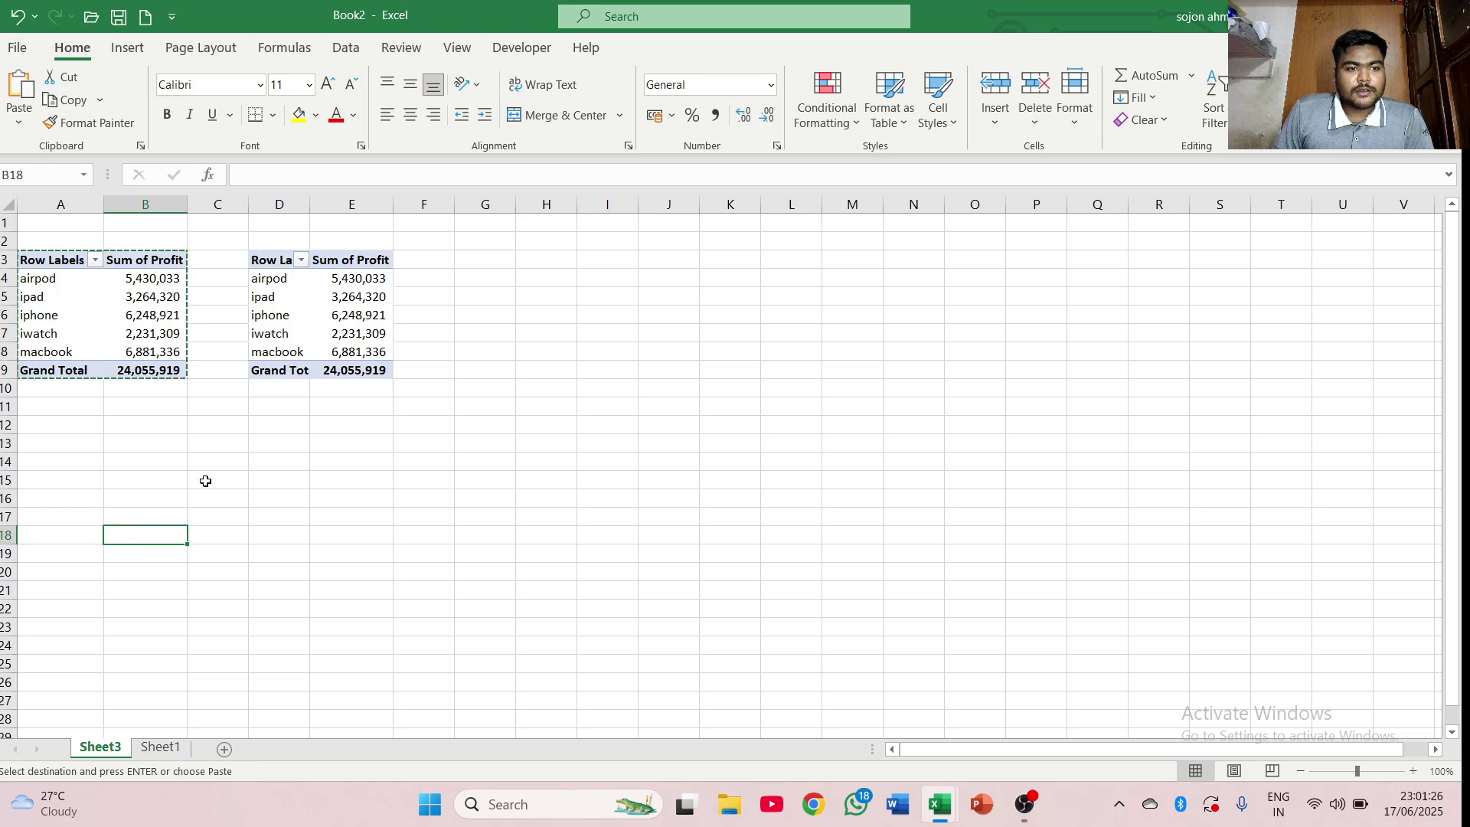
{"action": "double_click", "coordinate": [225, 457]}
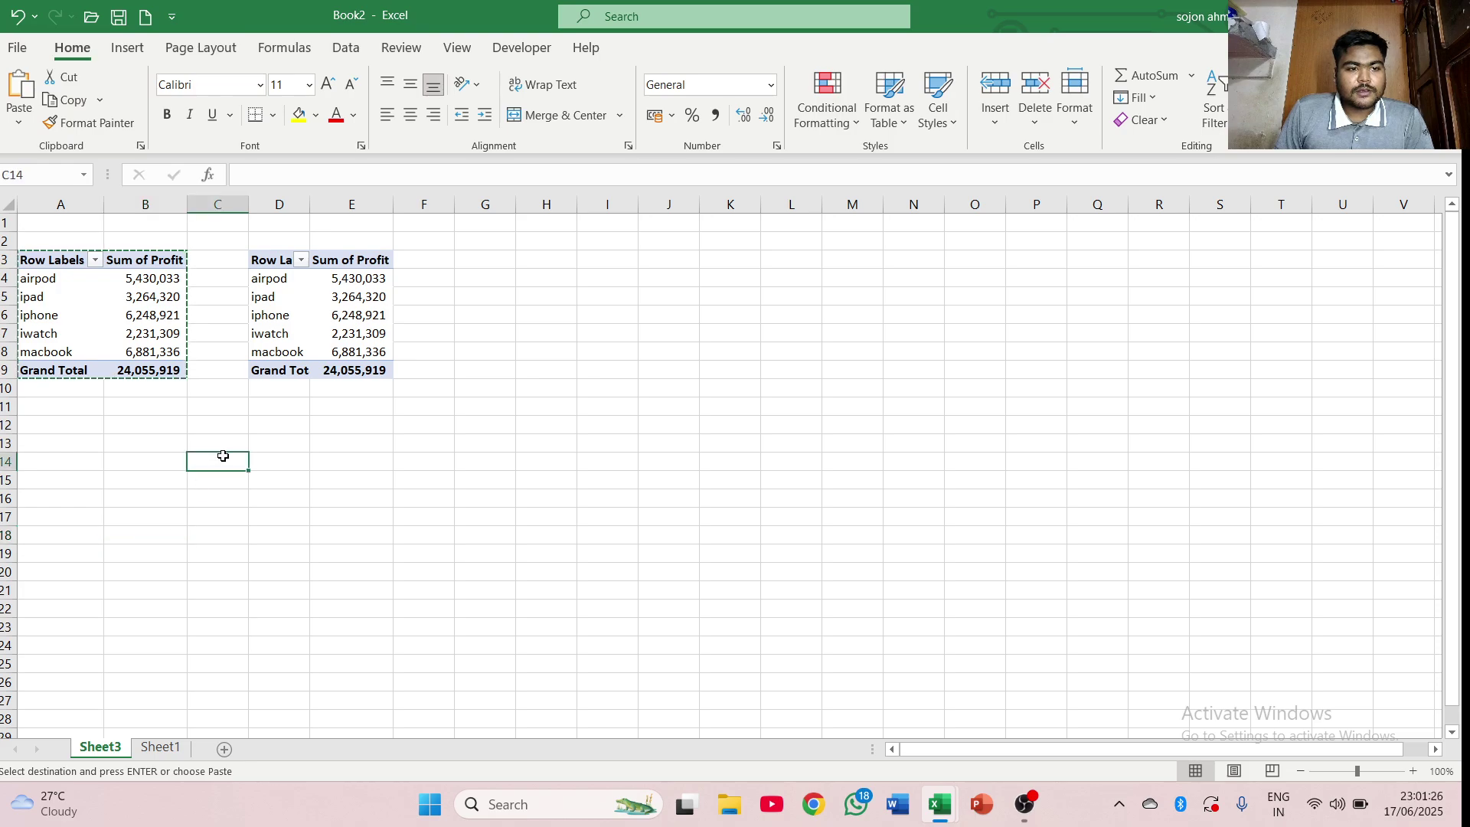
- In the copied pivot table at D3, replace the Product field in the rows with the Region field
{"action": "left_click", "coordinate": [320, 279]}
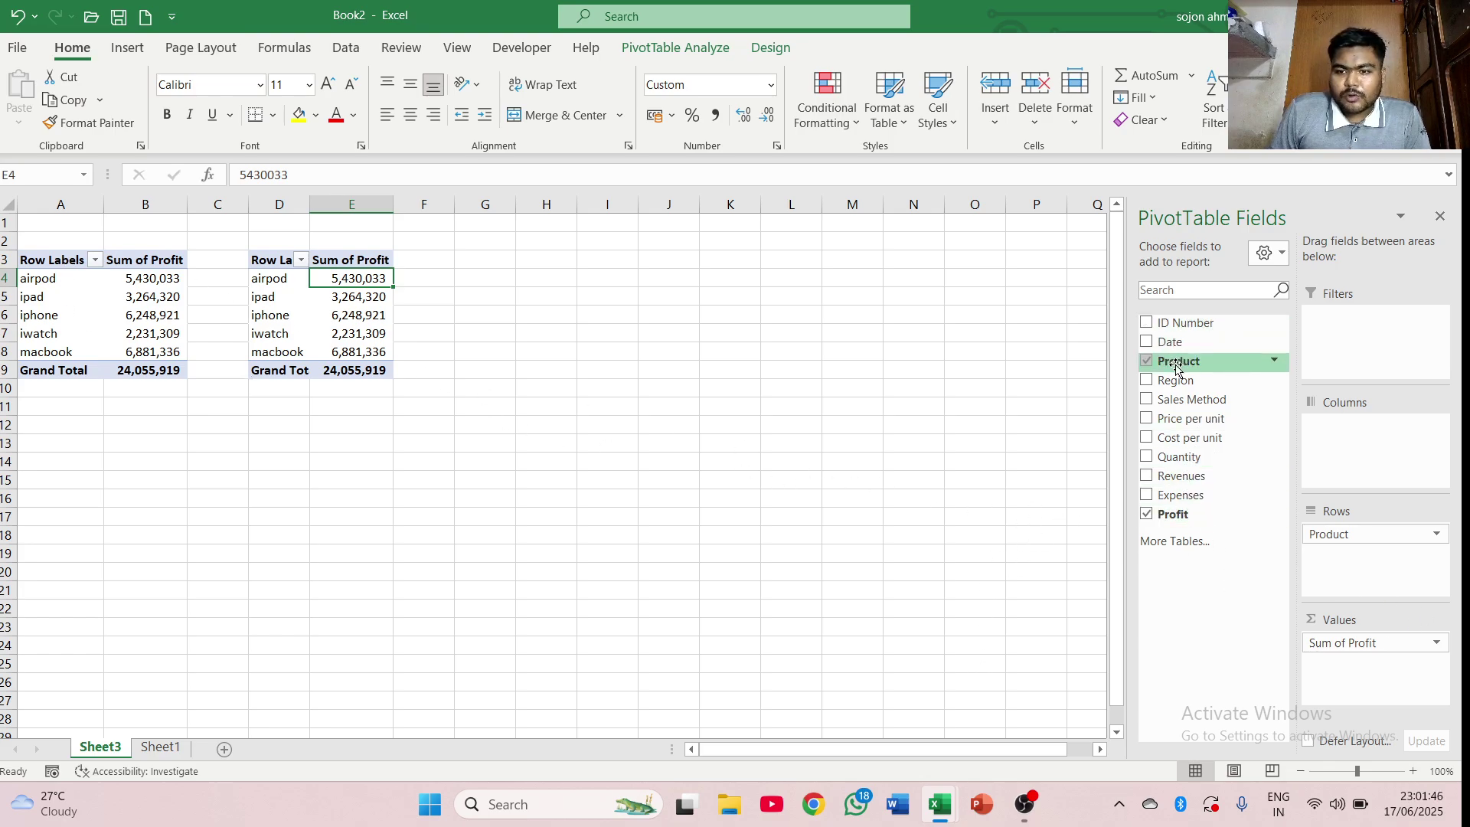
{"action": "left_click", "coordinate": [1147, 361]}
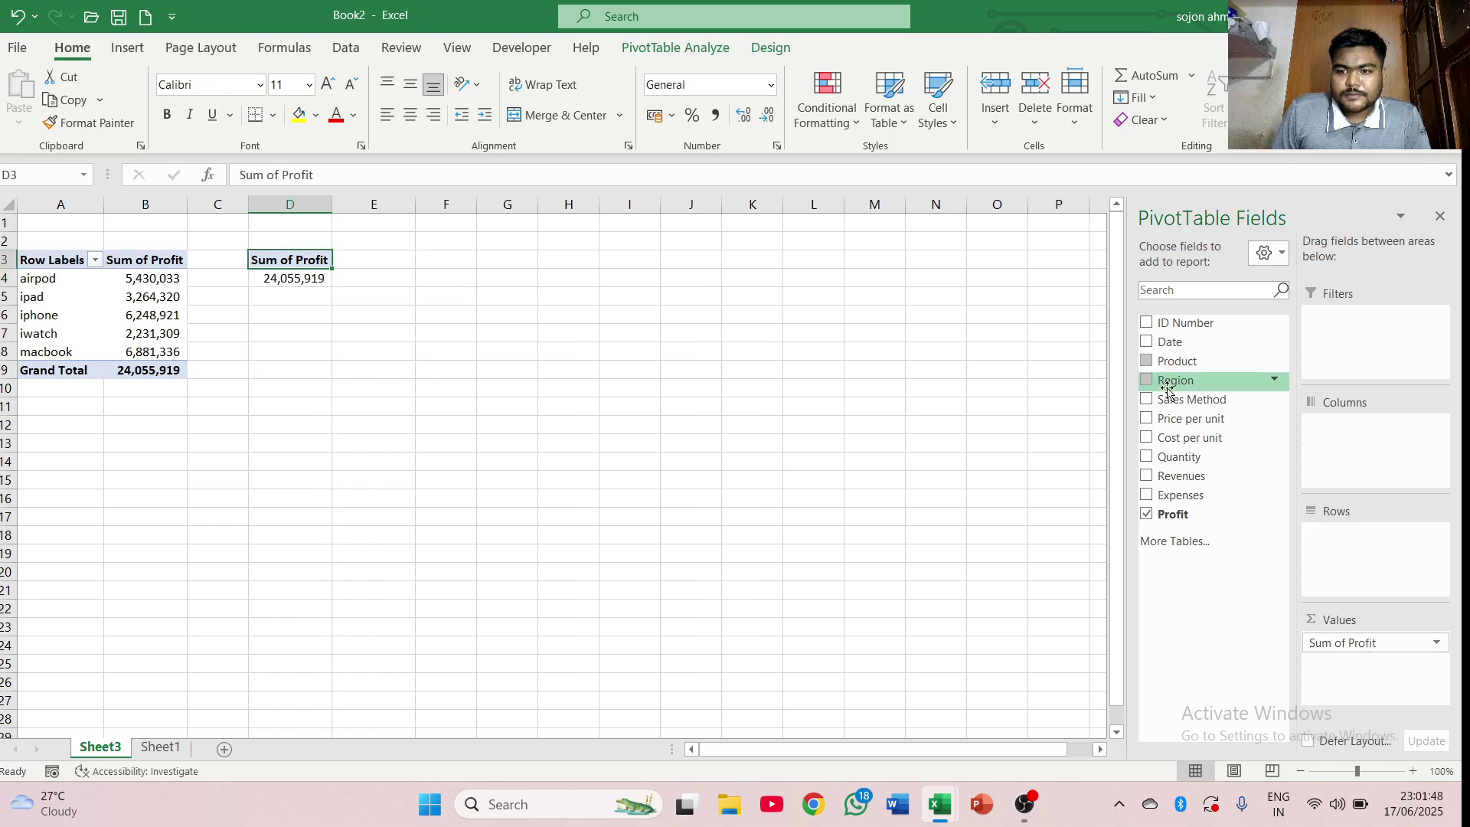
{"action": "left_click_drag", "start_coordinate": [1167, 389], "coordinate": [1348, 555]}
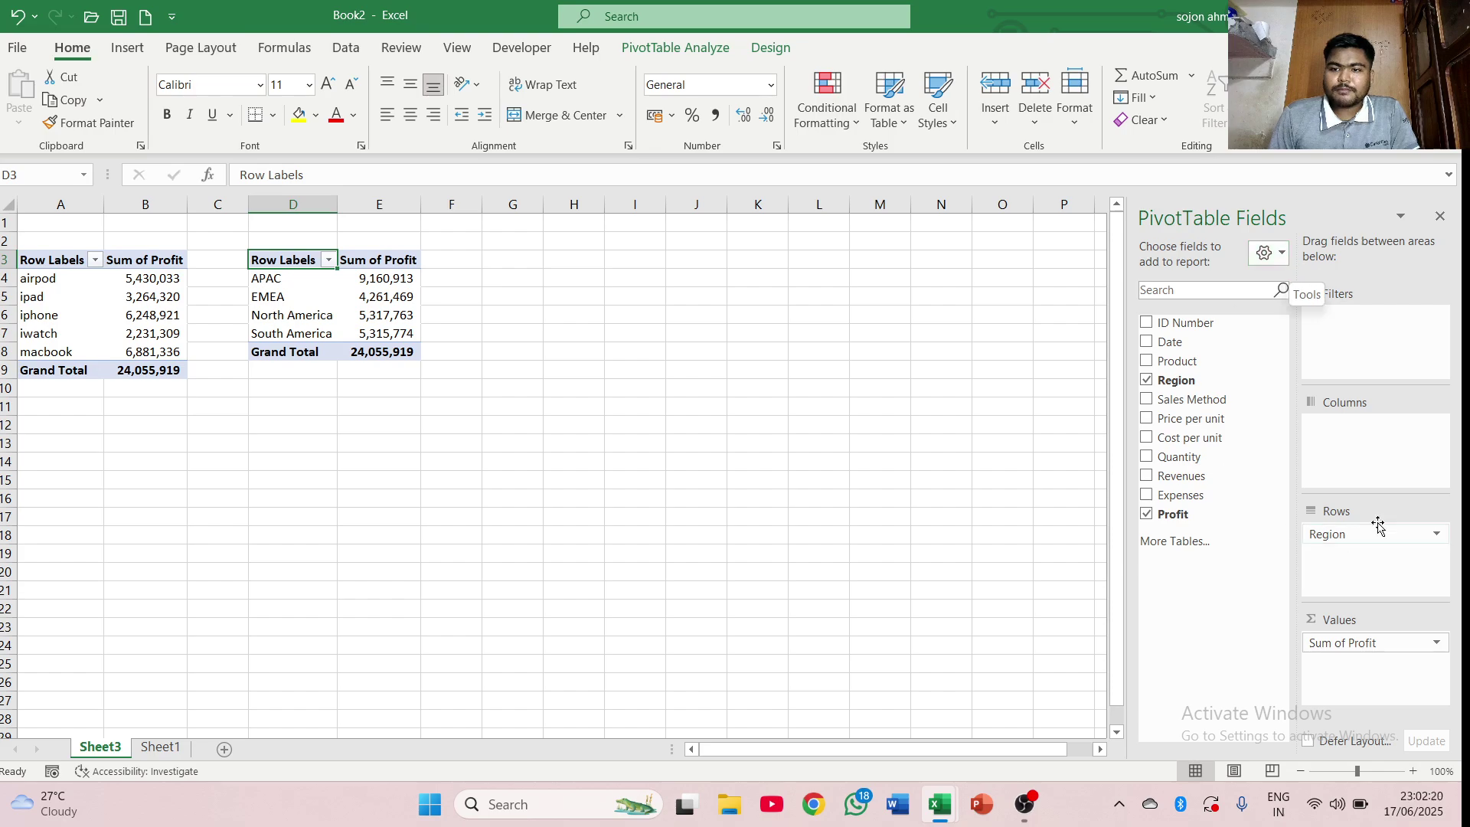
- Try the stacked and fields-only layouts for the PivotTable field list, and restore the side-by-side fields and areas layout
{"action": "left_click", "coordinate": [1285, 260]}
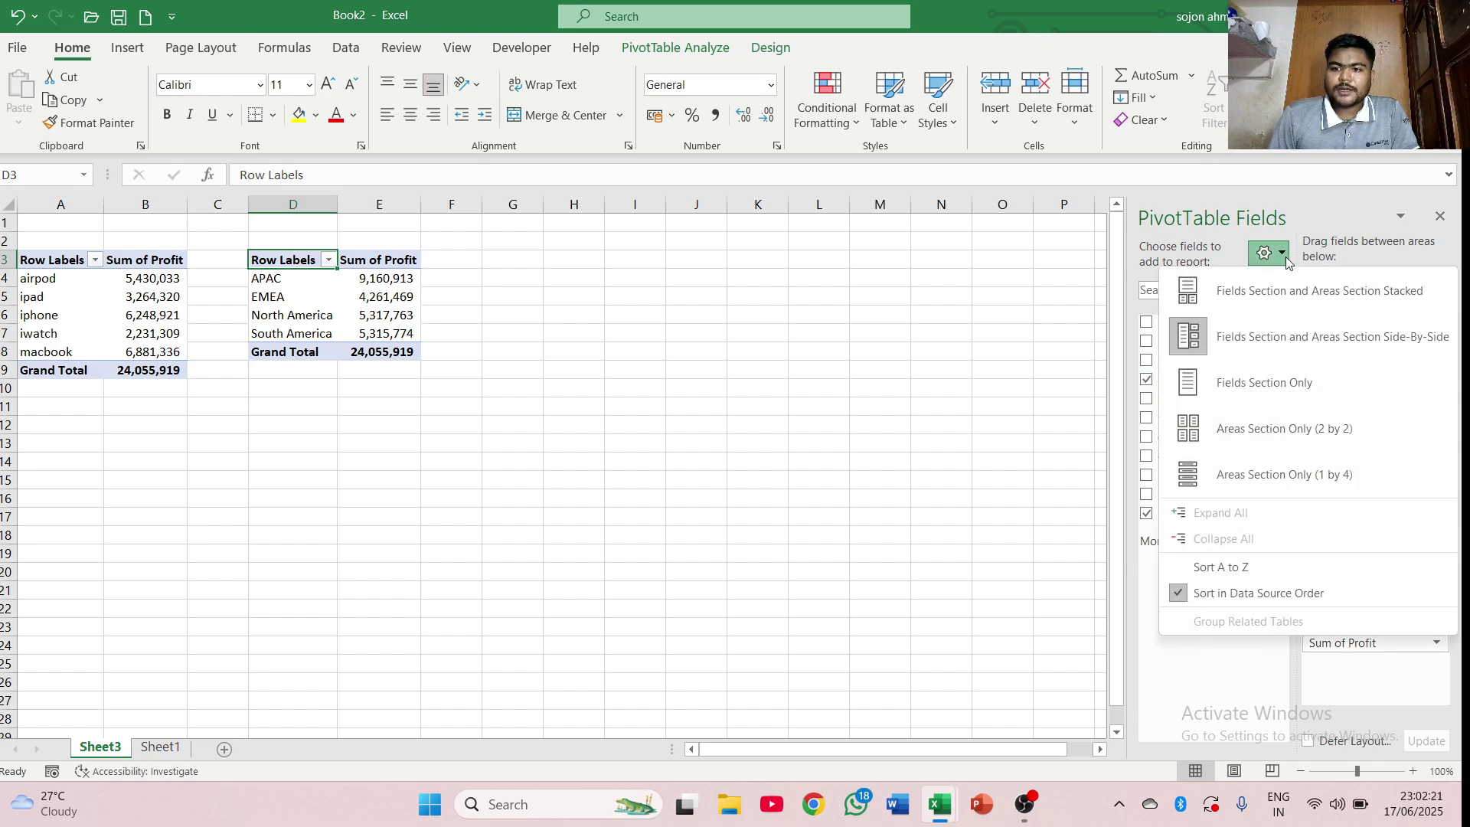
{"action": "left_click", "coordinate": [1277, 298]}
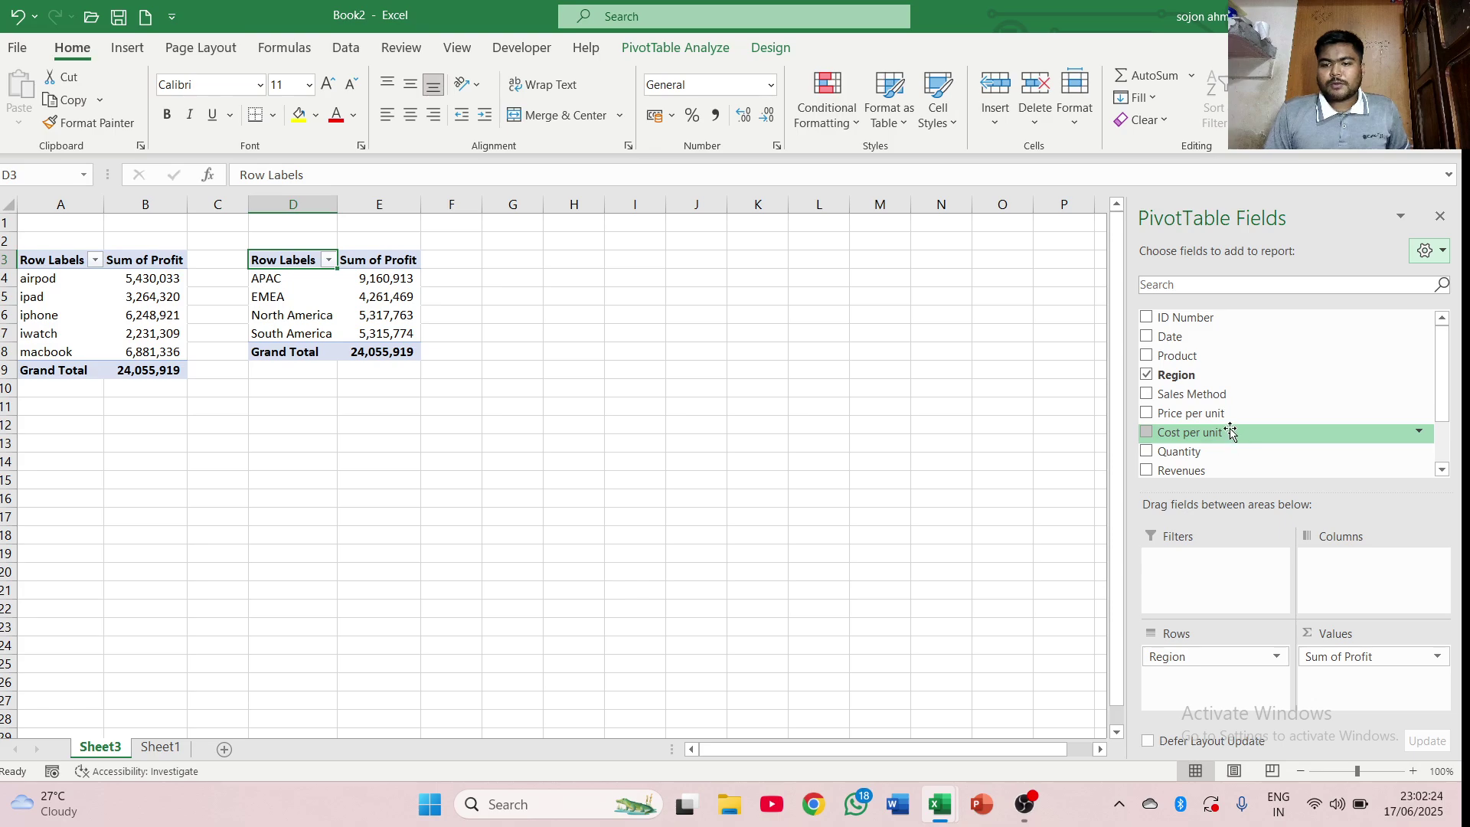
{"action": "scroll", "coordinate": [1230, 431], "scroll_direction": "down", "scroll_amount": 2}
{"action": "scroll", "coordinate": [1179, 428], "scroll_direction": "up", "scroll_amount": 2}
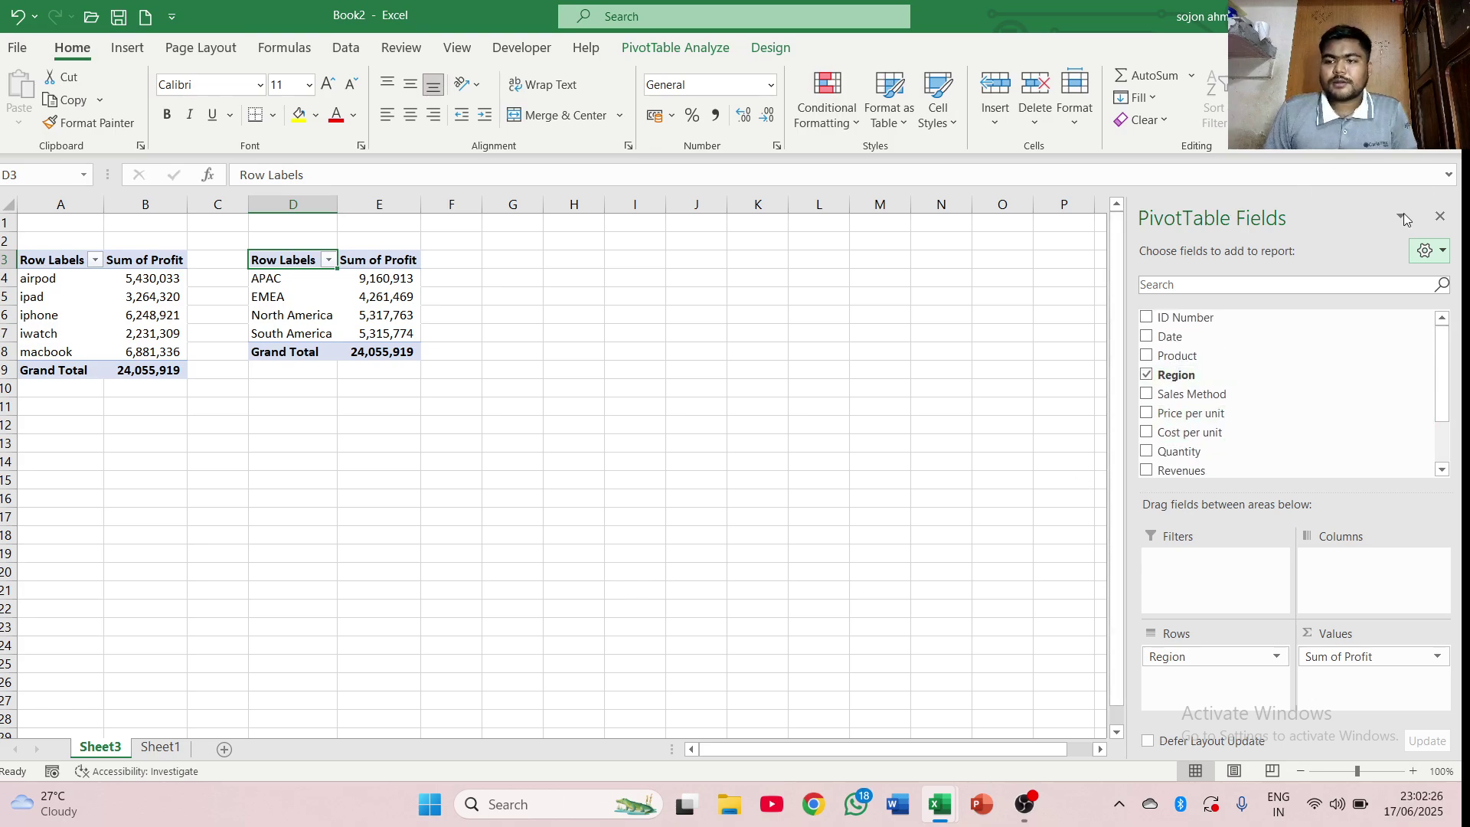
{"action": "left_click", "coordinate": [1426, 251]}
{"action": "left_click", "coordinate": [1349, 319]}
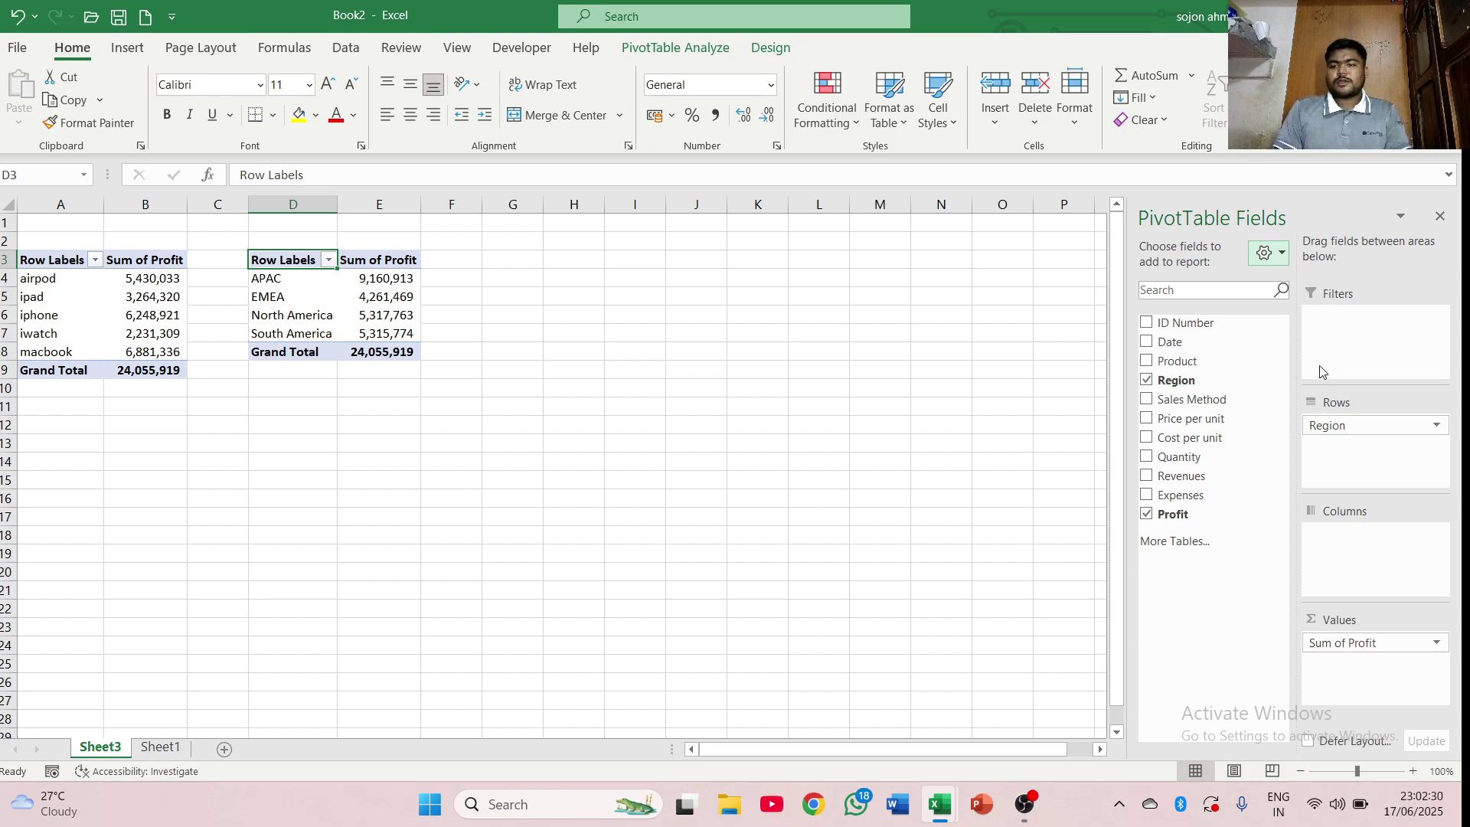
{"action": "left_click", "coordinate": [1268, 252]}
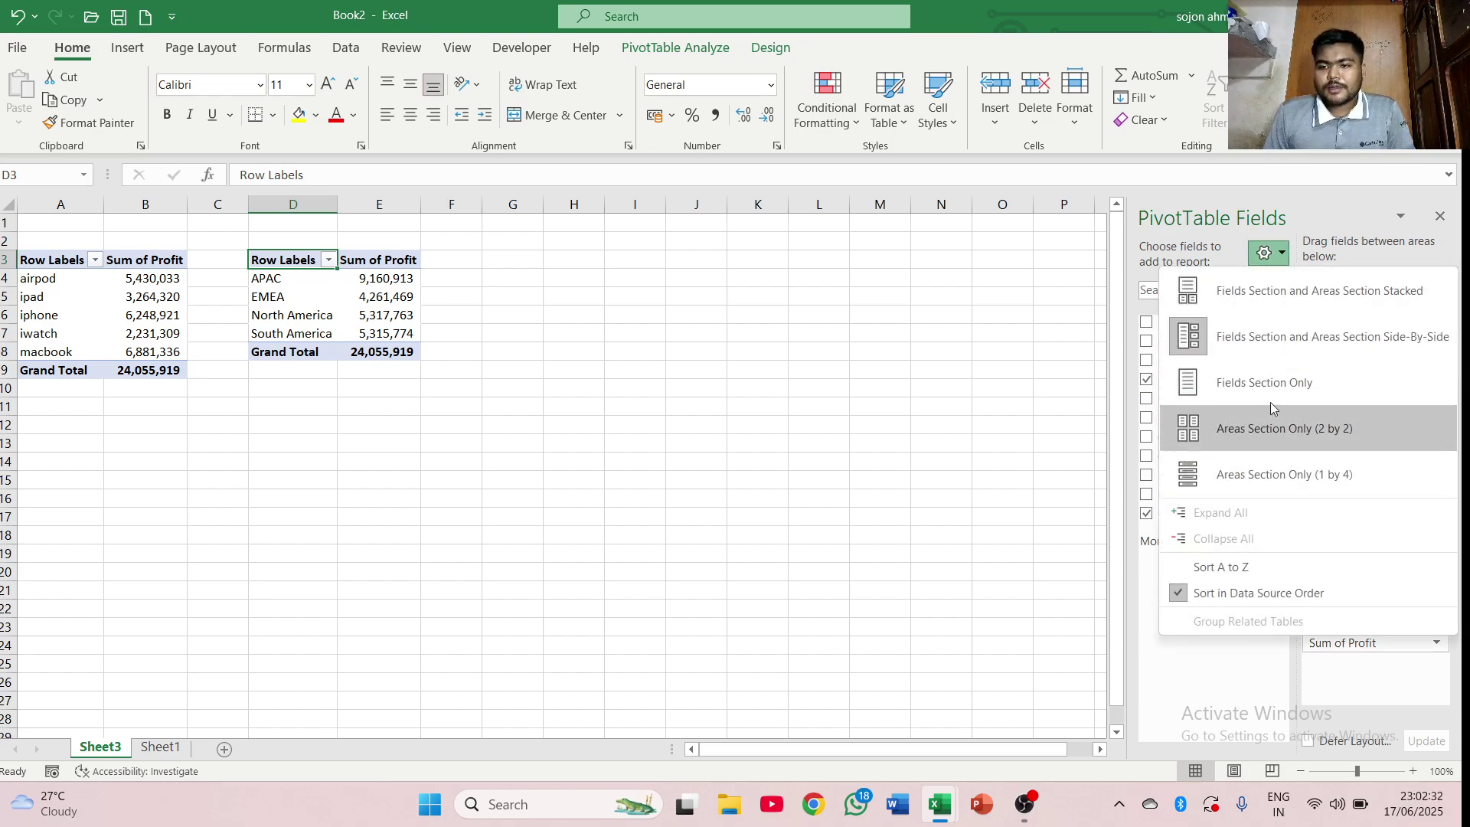
{"action": "left_click", "coordinate": [1270, 381]}
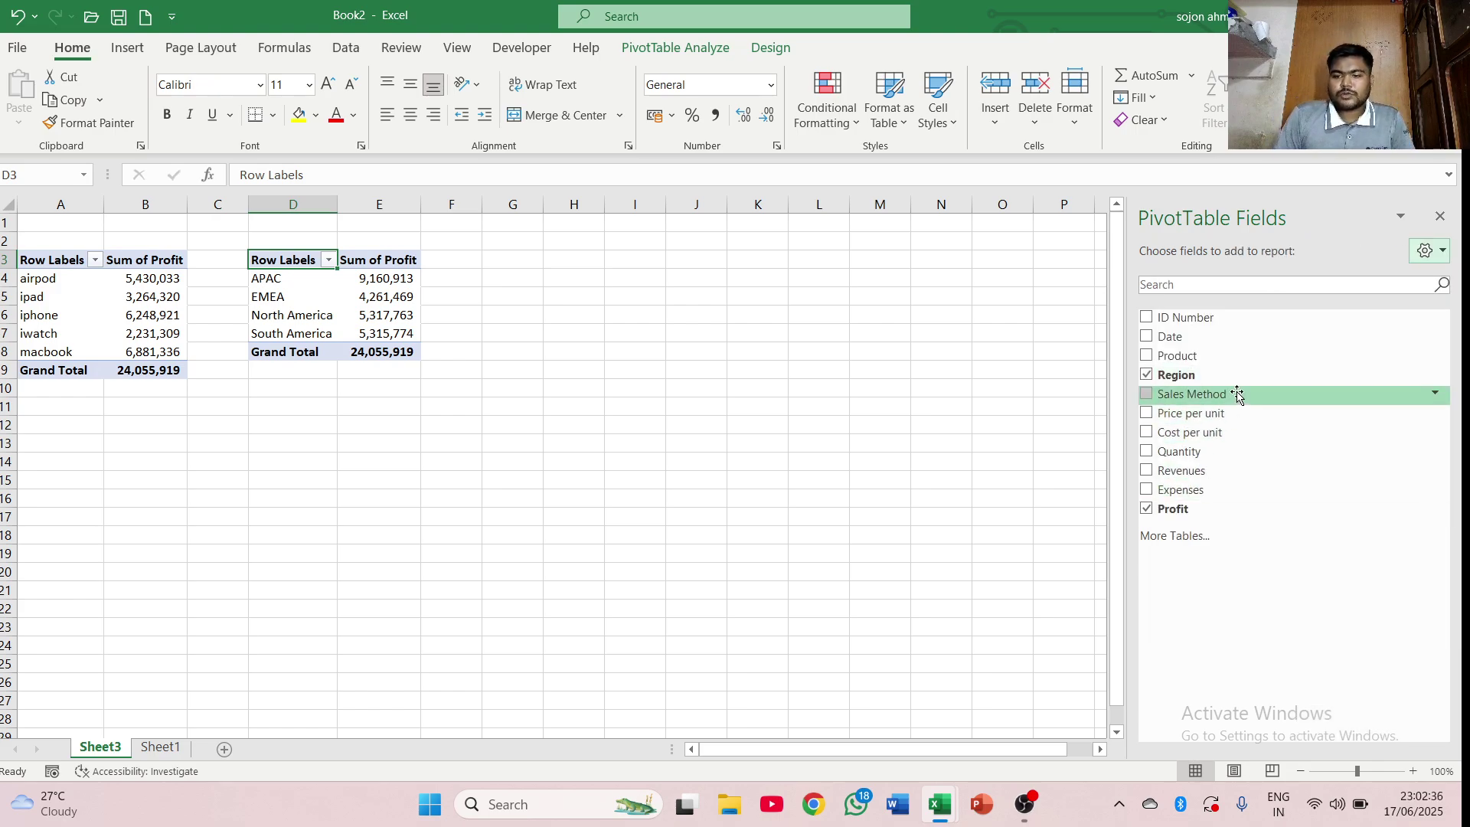
{"action": "left_click", "coordinate": [1428, 254]}
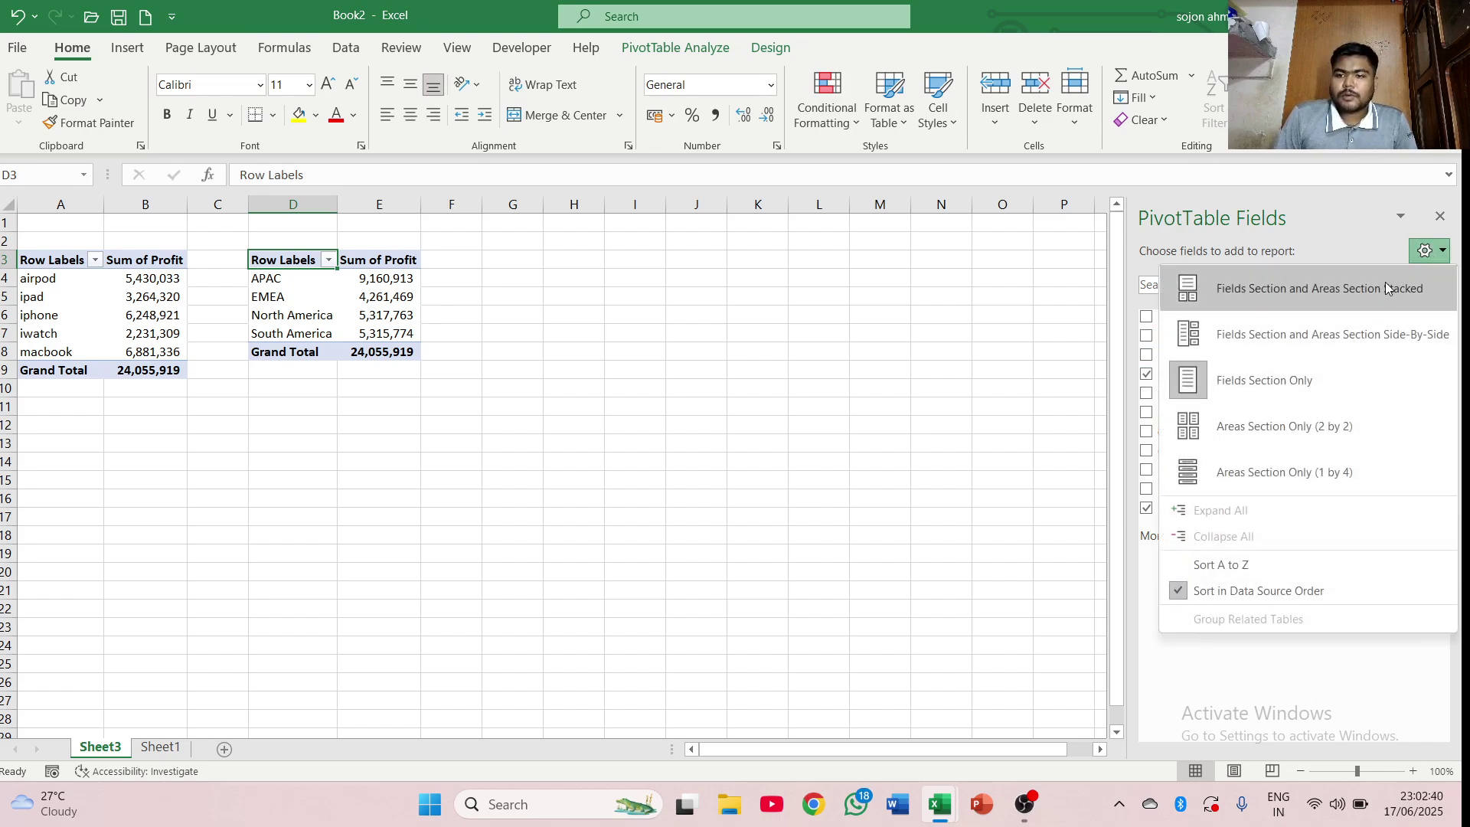
{"action": "left_click", "coordinate": [1338, 329]}
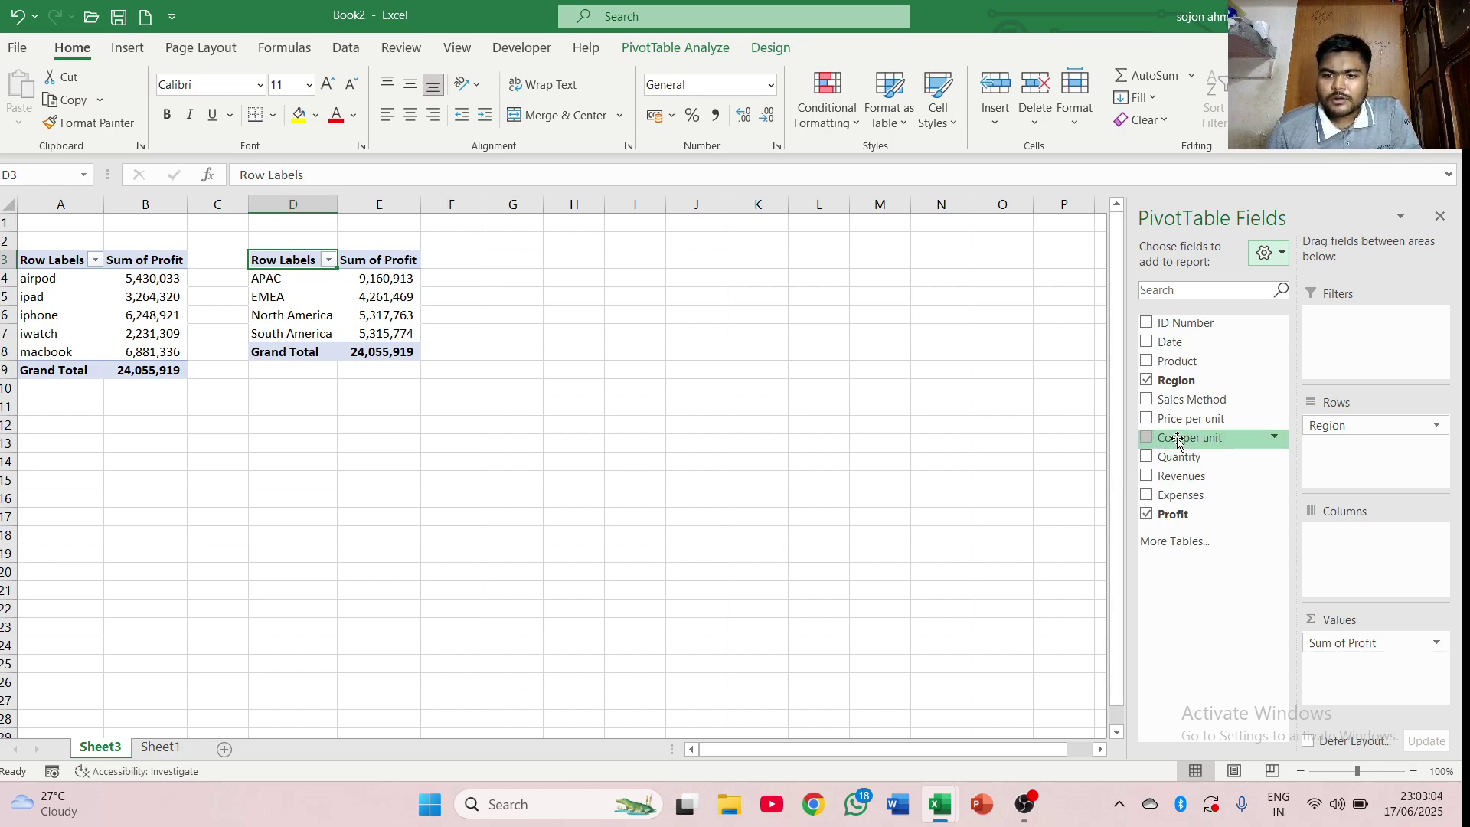
- Copy the entire profit-by-region pivot table to cell G3 and auto-fit the width of column H to its contents
{"action": "left_click", "coordinate": [516, 258]}
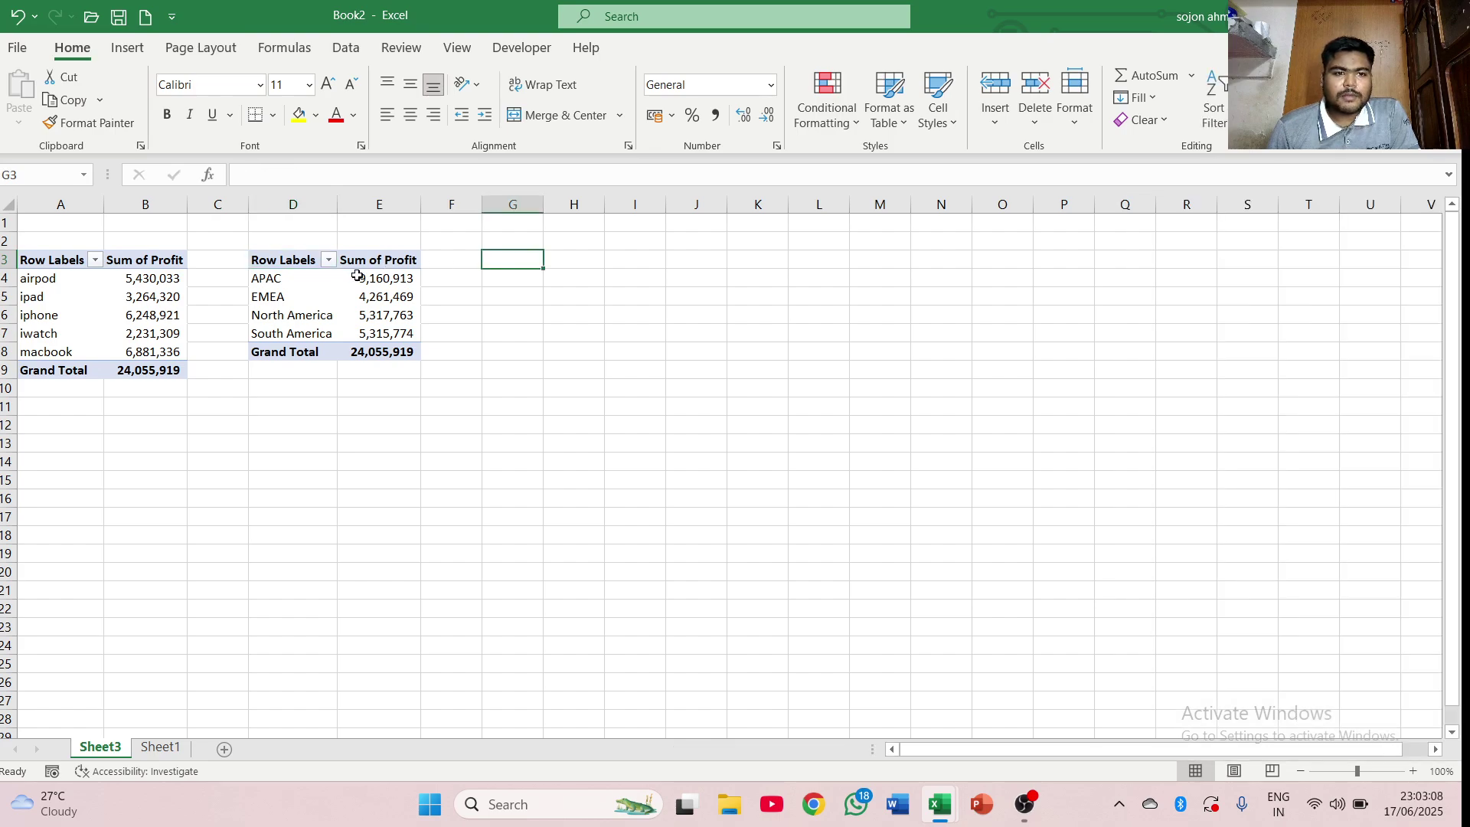
{"action": "left_click", "coordinate": [279, 264]}
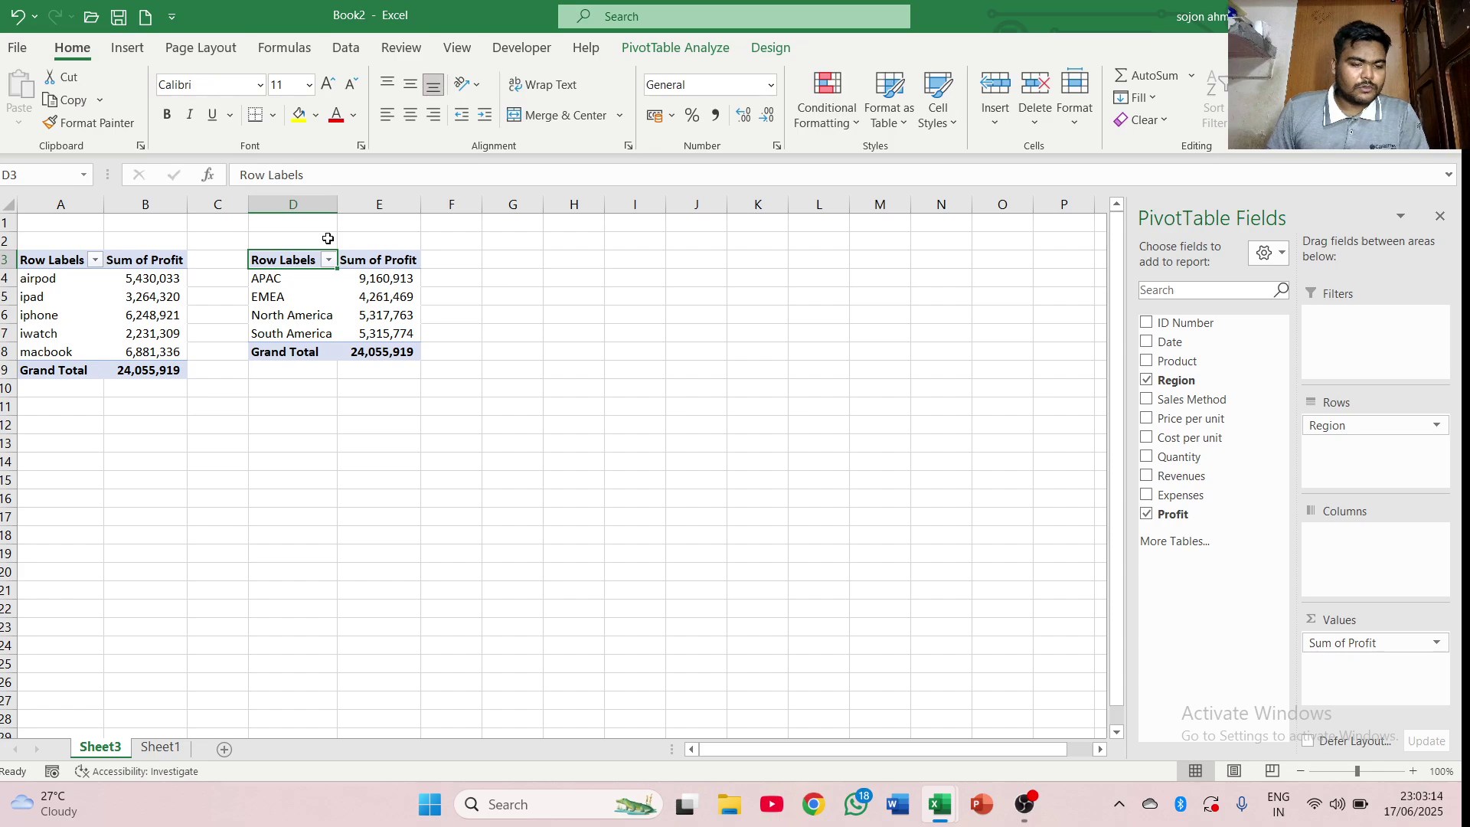
{"action": "key", "text": "ctrl+a"}
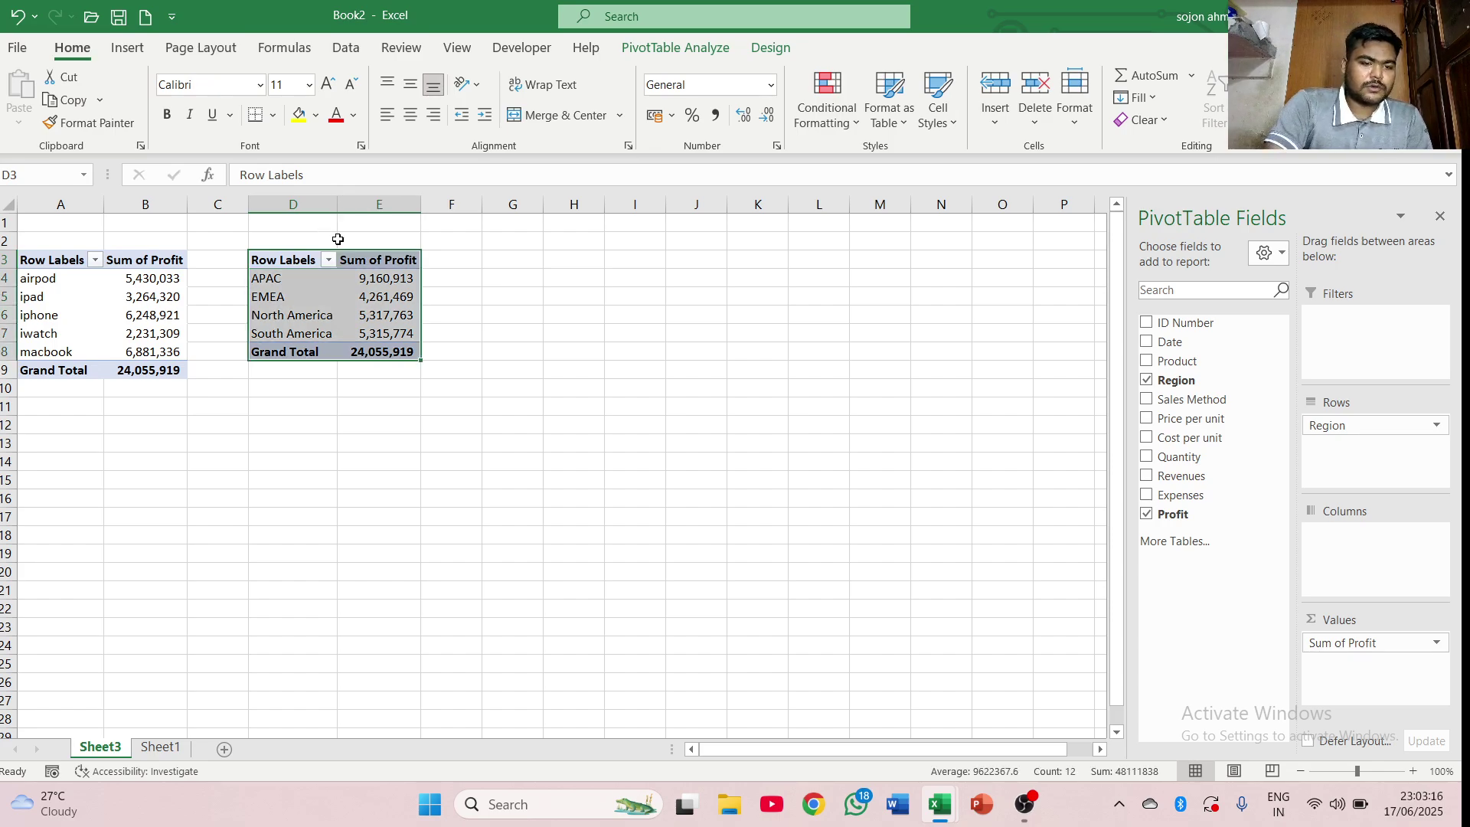
{"action": "key", "text": "ctrl+c"}
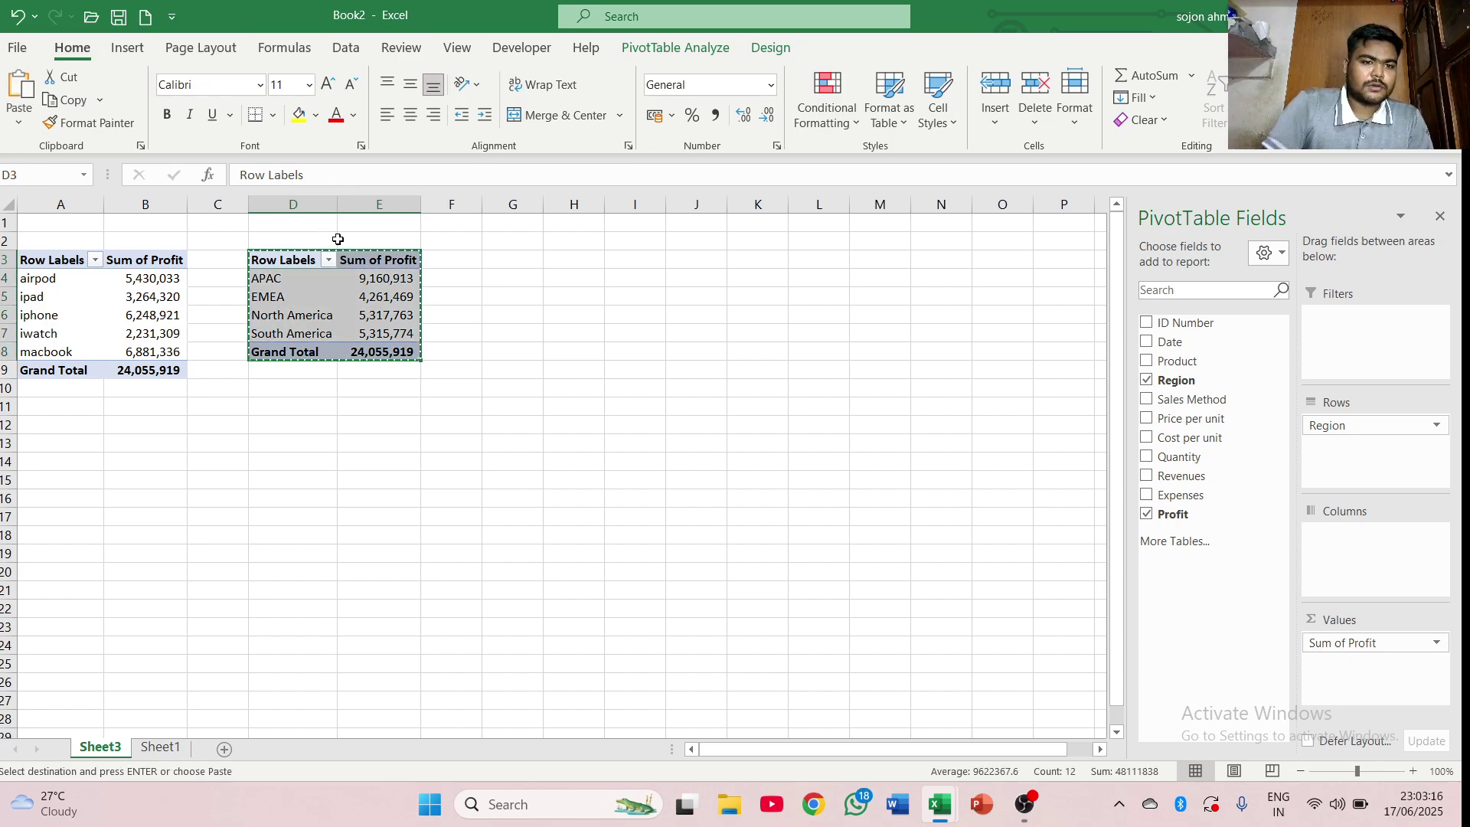
{"action": "left_click", "coordinate": [591, 261]}
{"action": "left_click", "coordinate": [524, 259]}
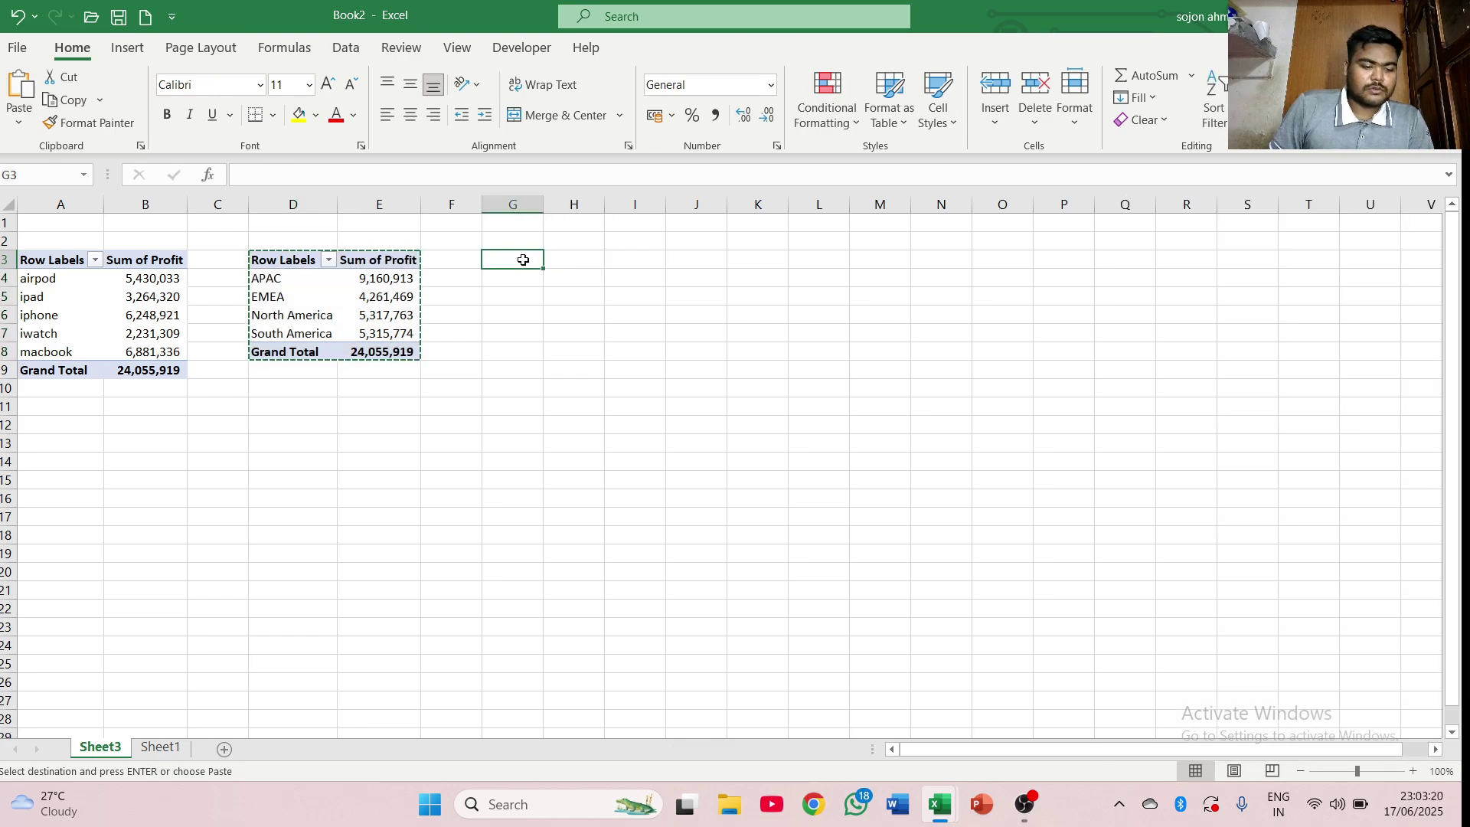
{"action": "key", "text": "ctrl+v"}
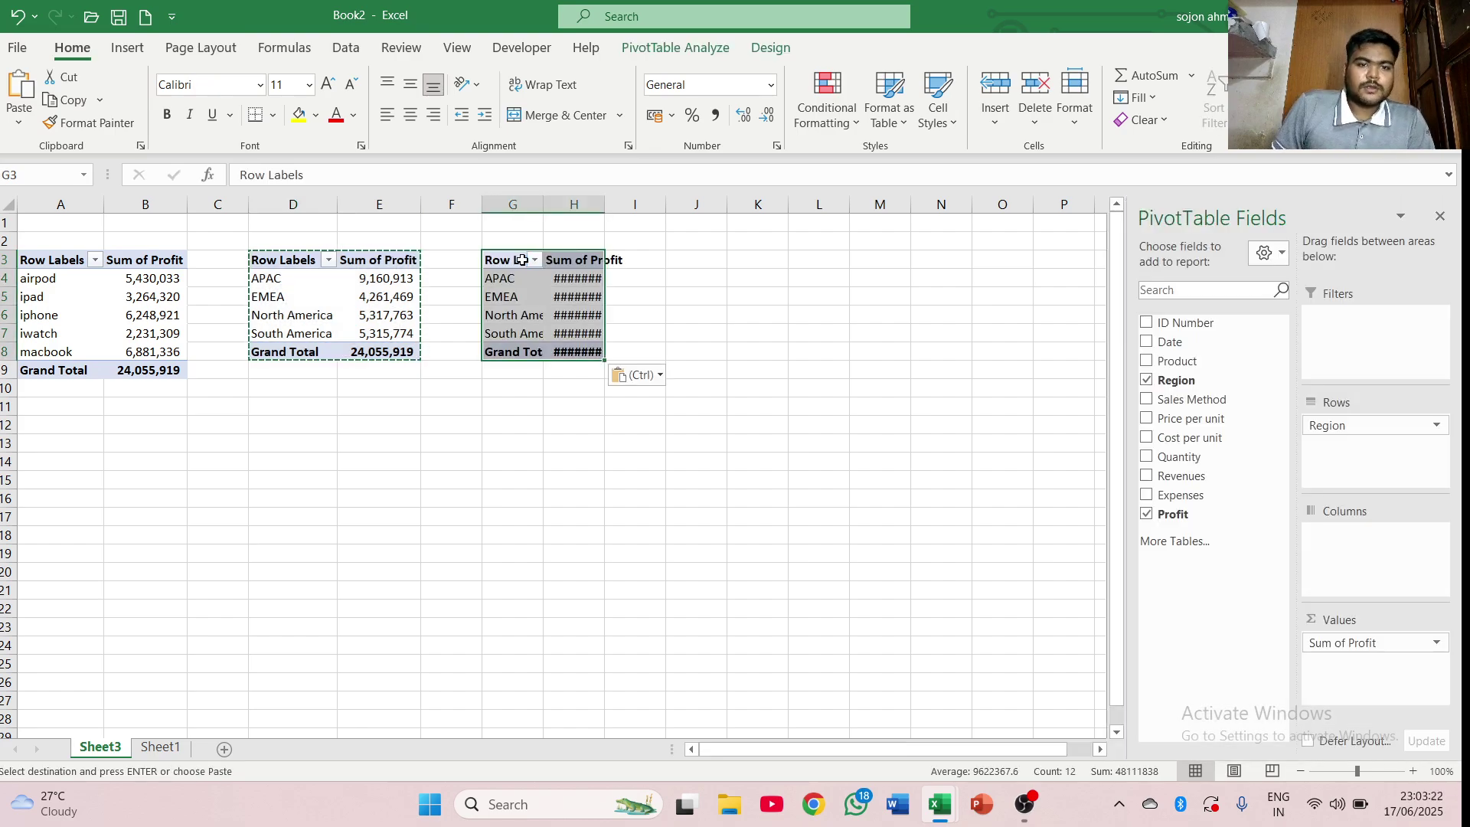
{"action": "double_click", "coordinate": [605, 204]}
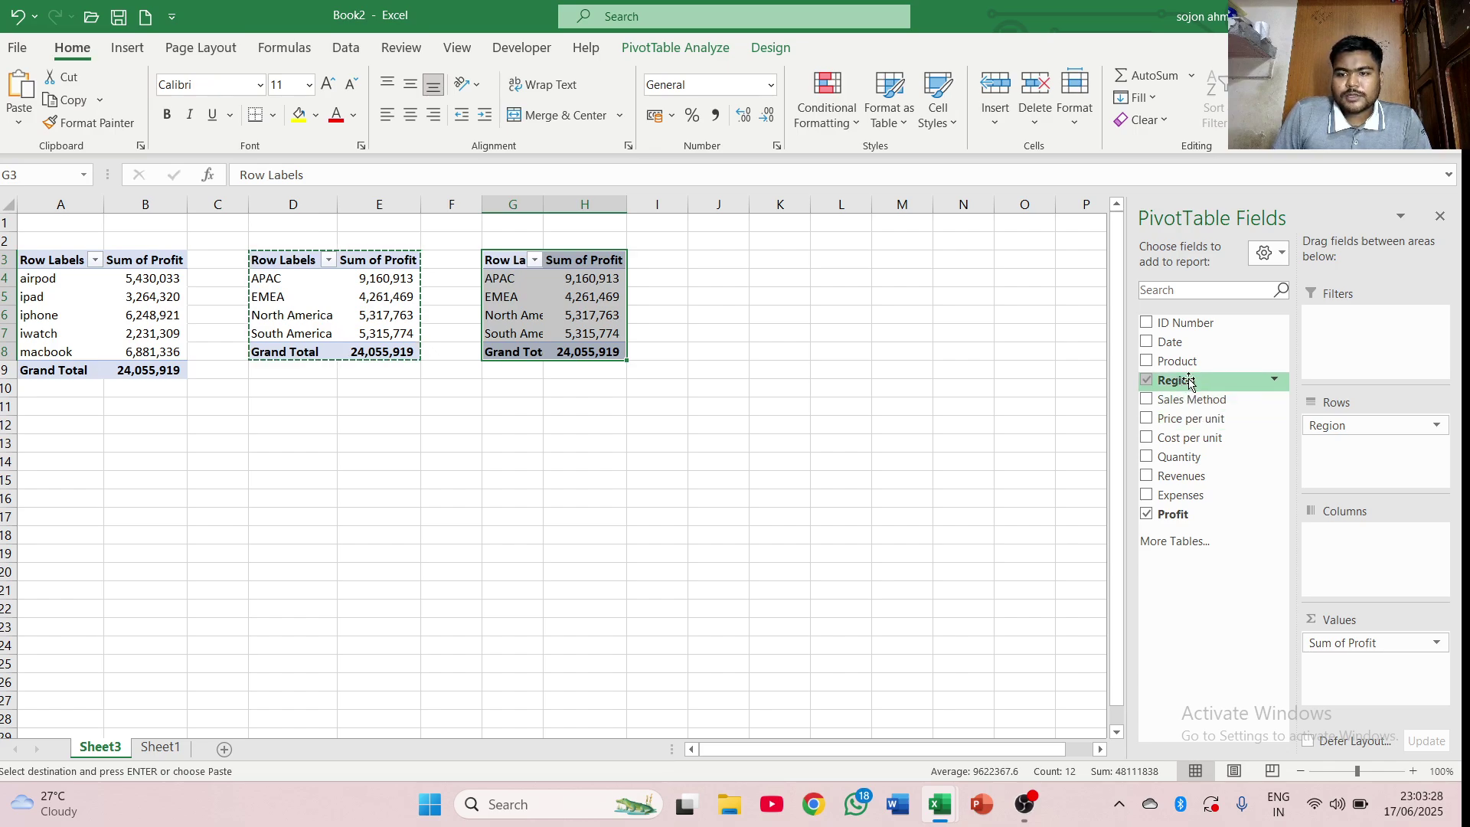
- In the pivot table at G3, replace the Region field in the rows with the Date field
{"action": "left_click", "coordinate": [1147, 381]}
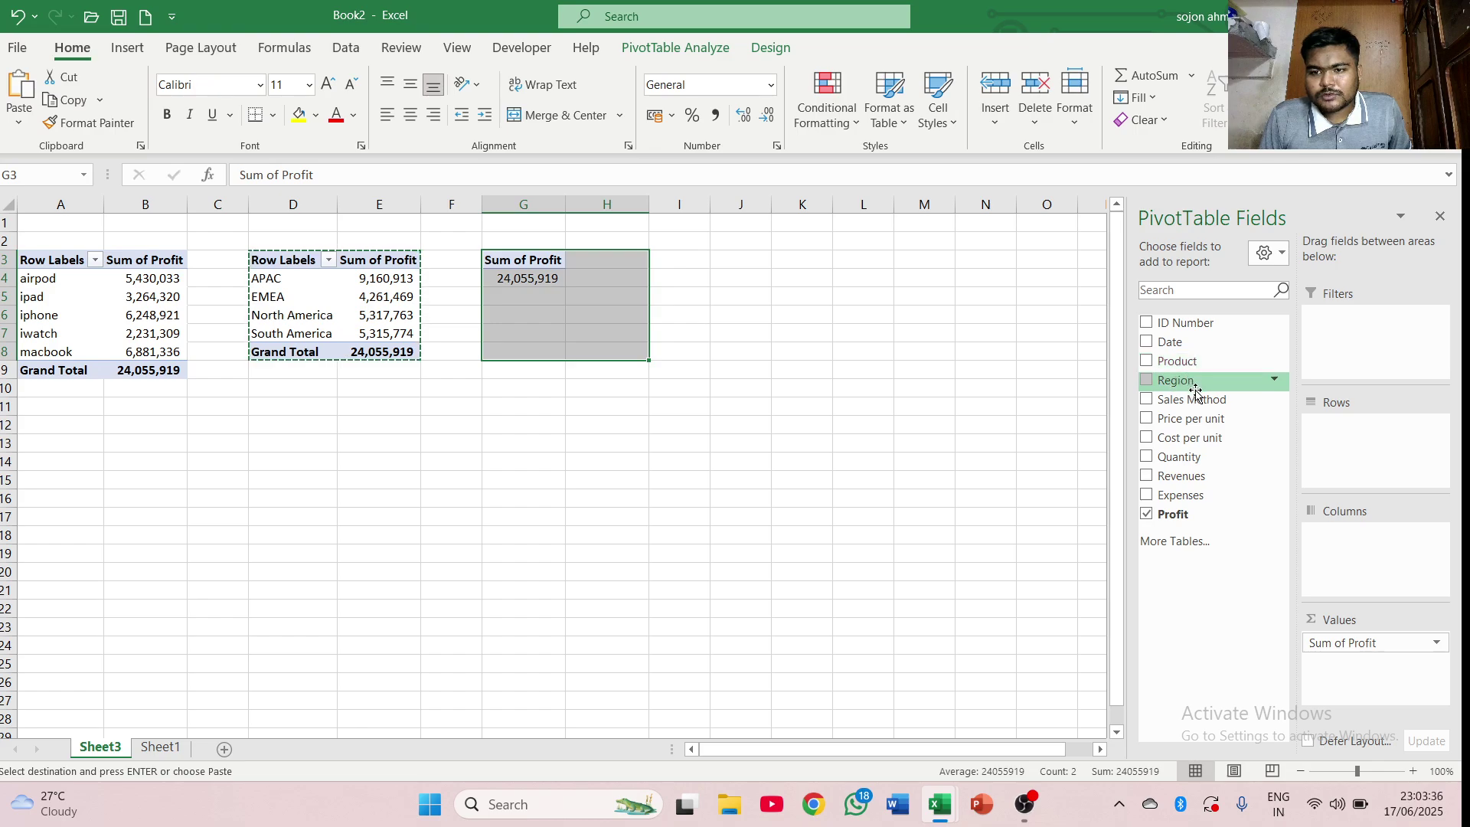
{"action": "left_click_drag", "start_coordinate": [1170, 343], "coordinate": [1333, 448]}
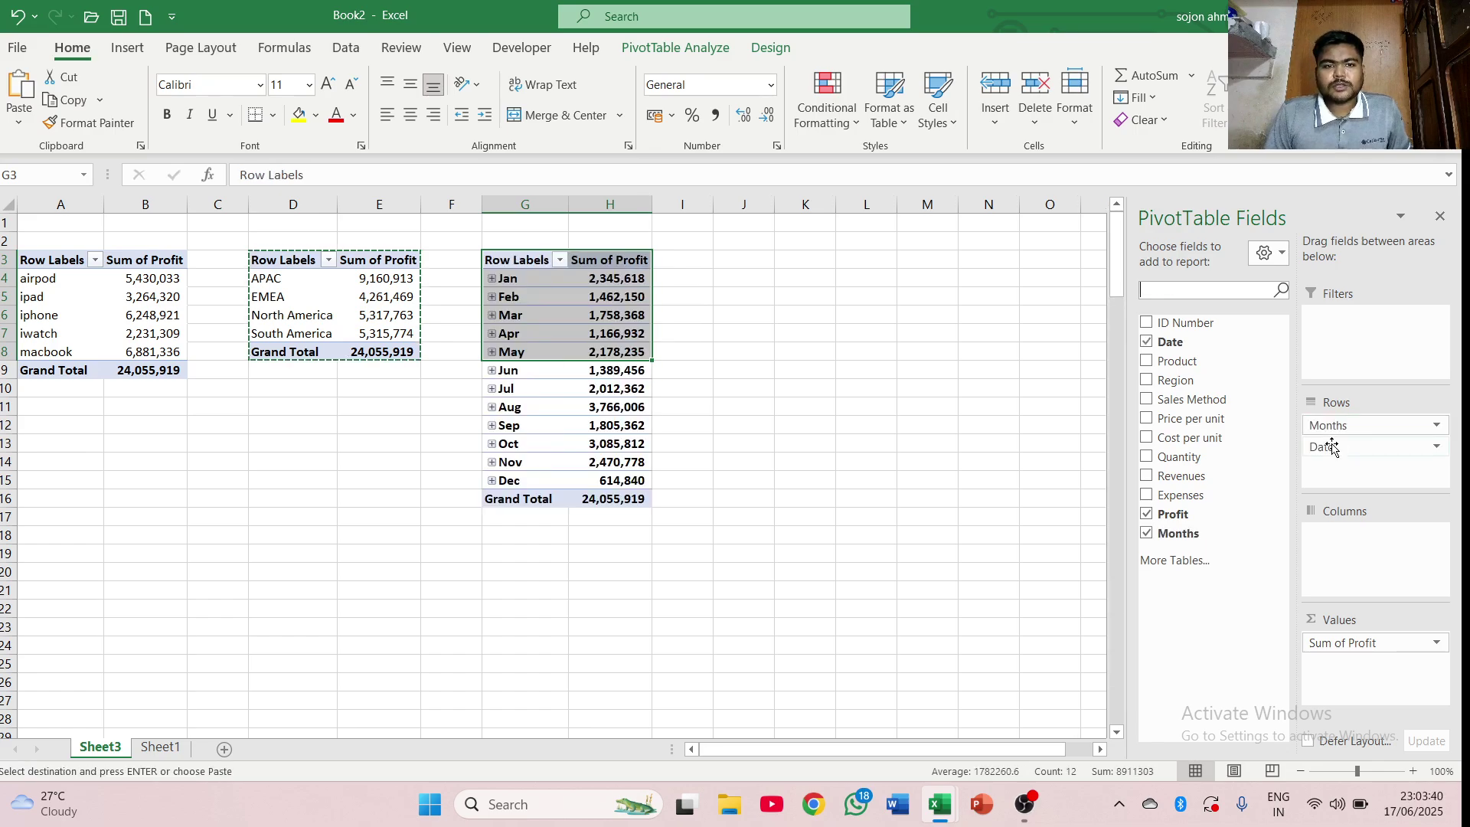
{"action": "left_click", "coordinate": [565, 375]}
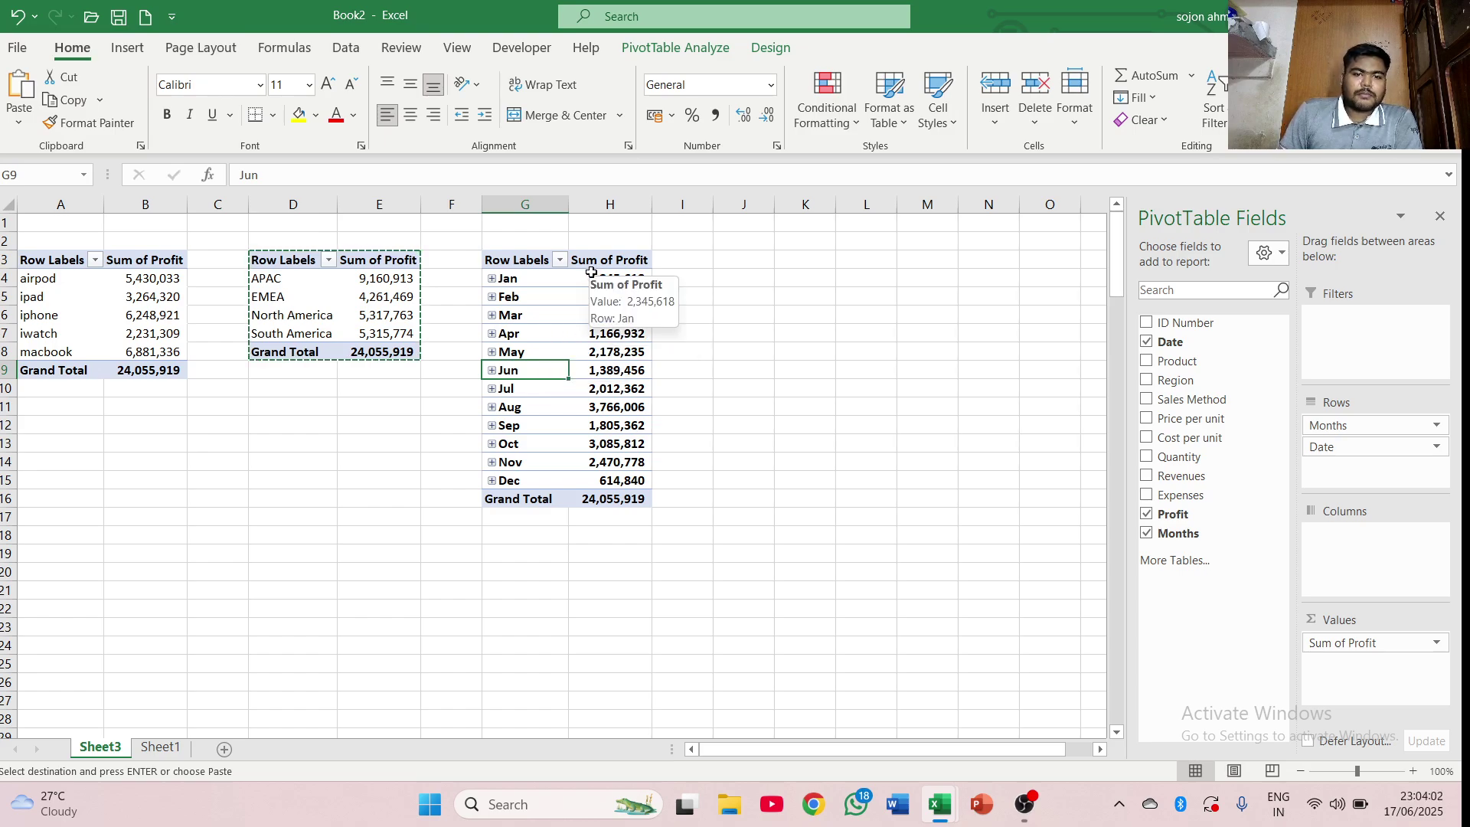
- Group the dates in the pivot table at G3 by months and quarters, leaving out days
{"action": "right_click", "coordinate": [534, 280]}
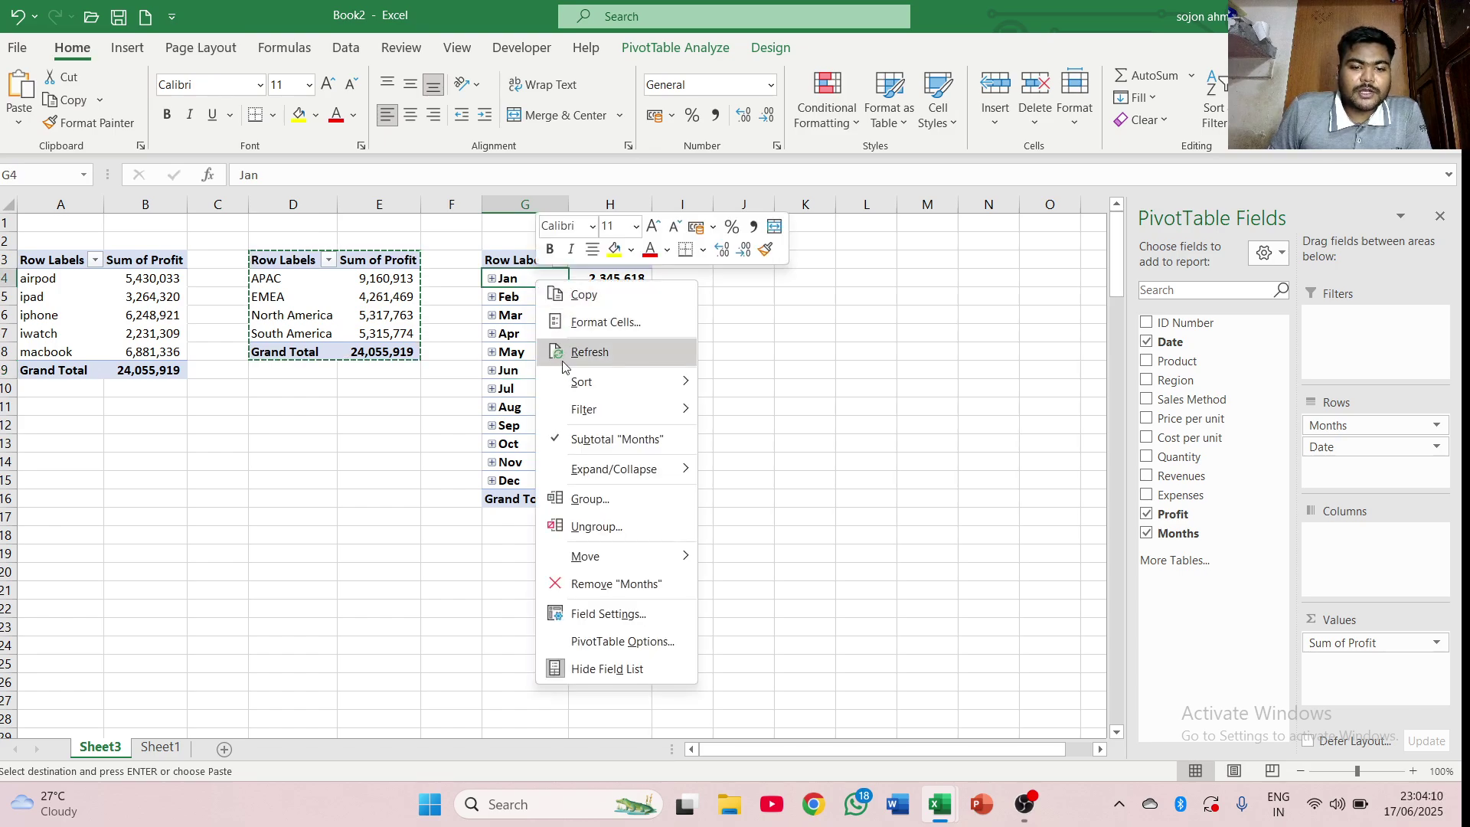
{"action": "left_click", "coordinate": [610, 496]}
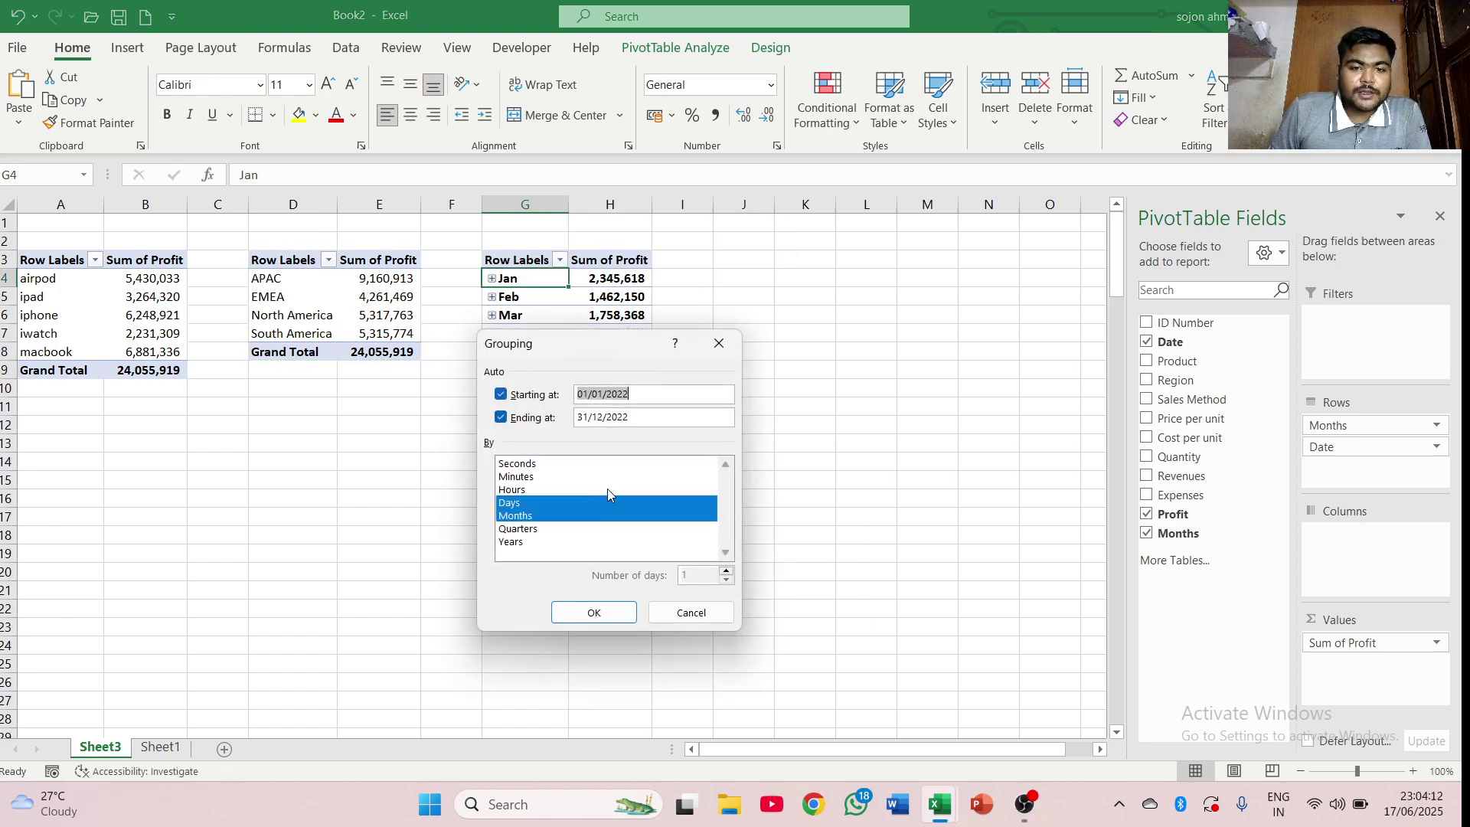
{"action": "left_click", "coordinate": [535, 504]}
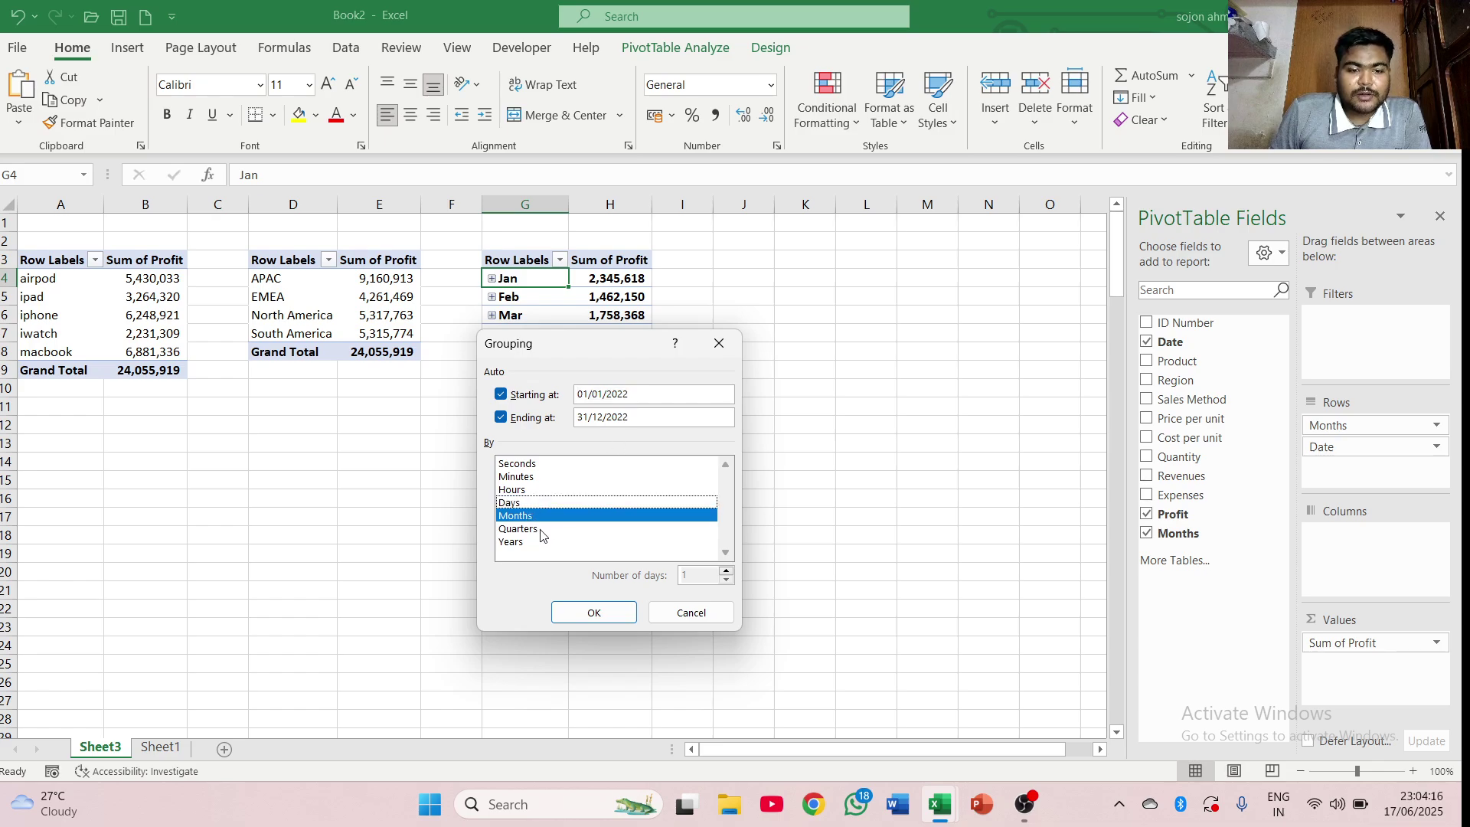
{"action": "left_click", "coordinate": [541, 530]}
{"action": "left_click", "coordinate": [594, 611]}
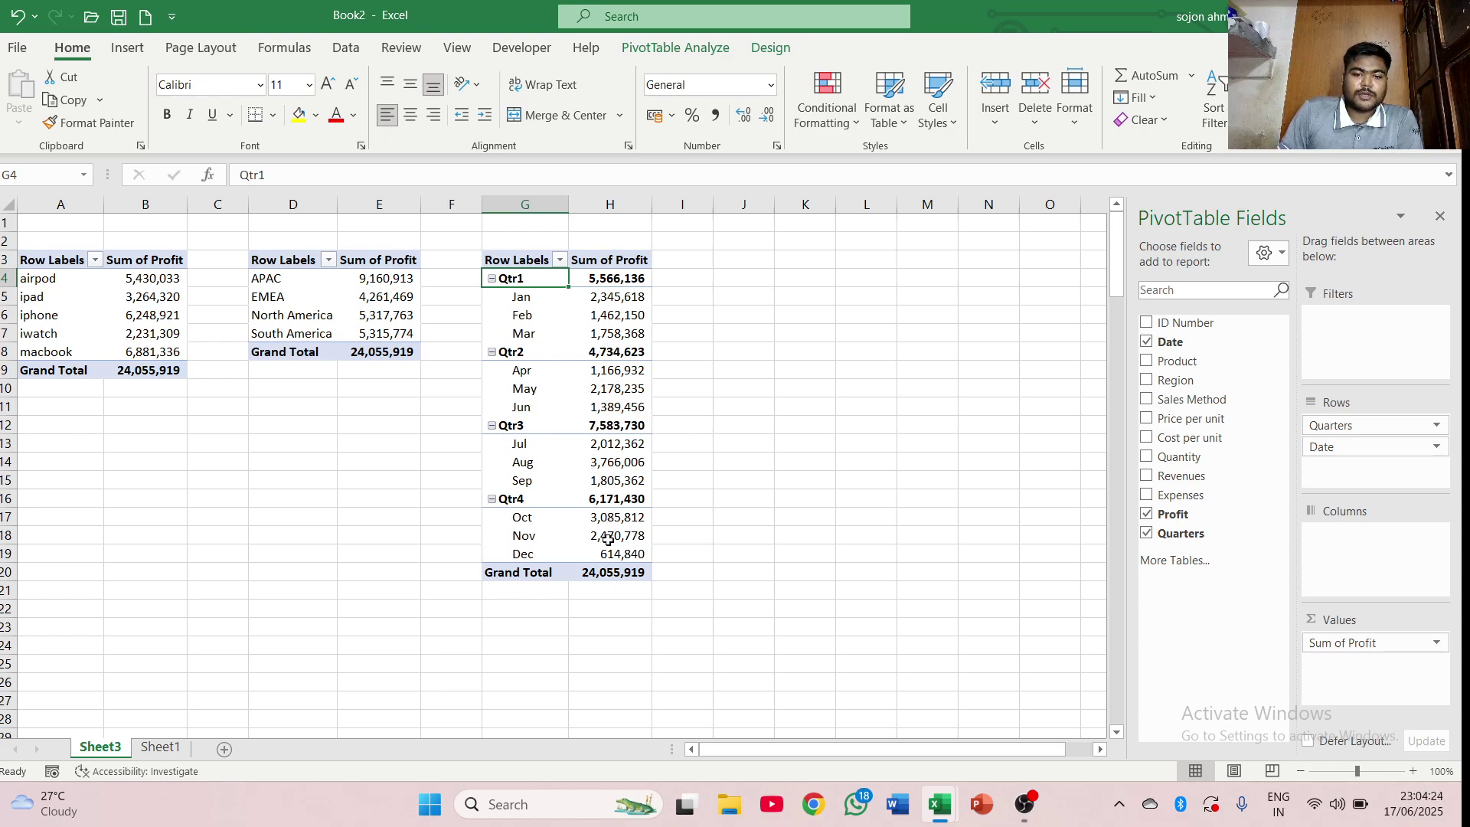
{"action": "mouse_move", "coordinate": [608, 574]}
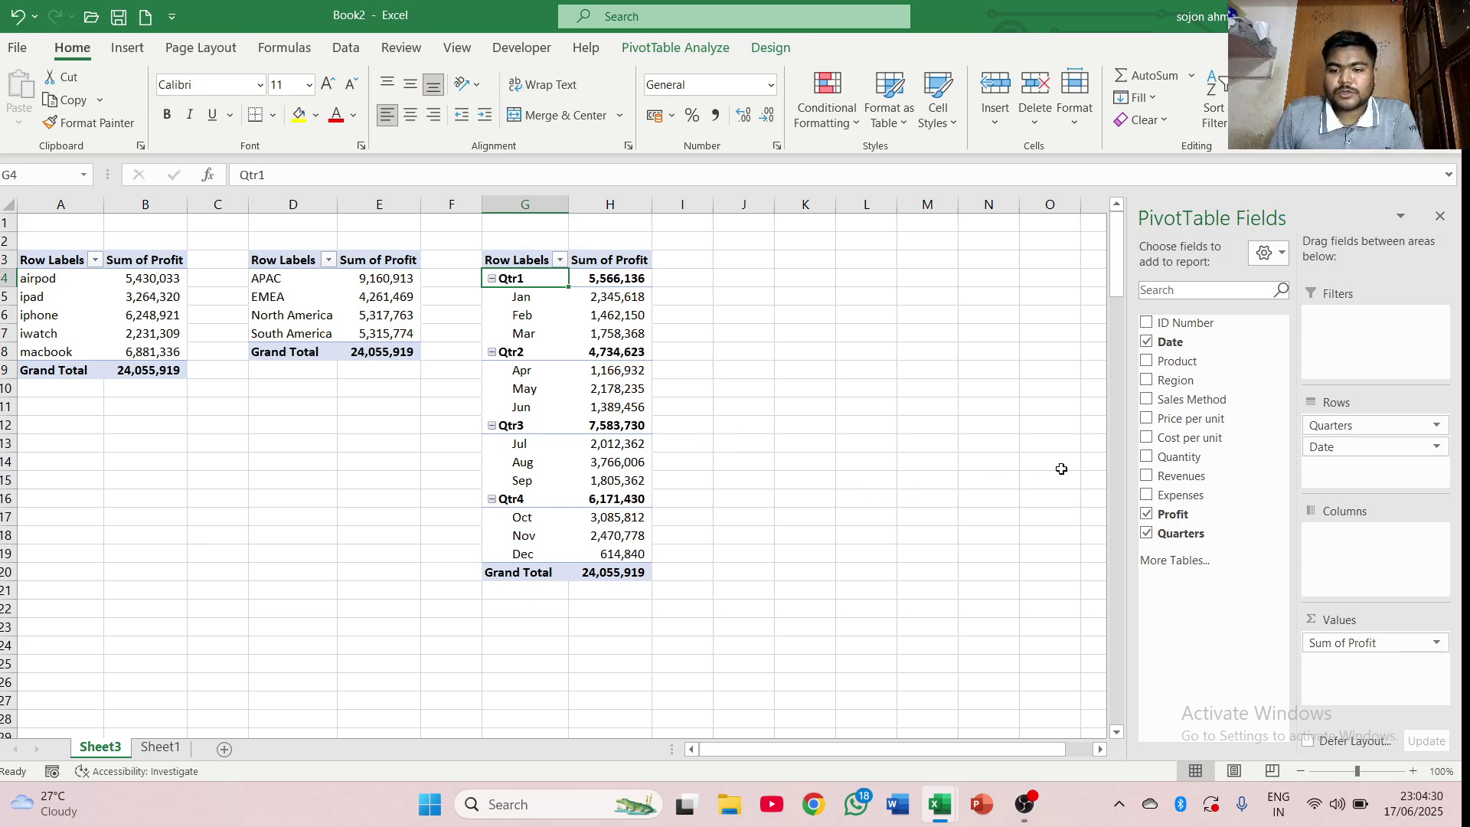
{"action": "left_click", "coordinate": [777, 389]}
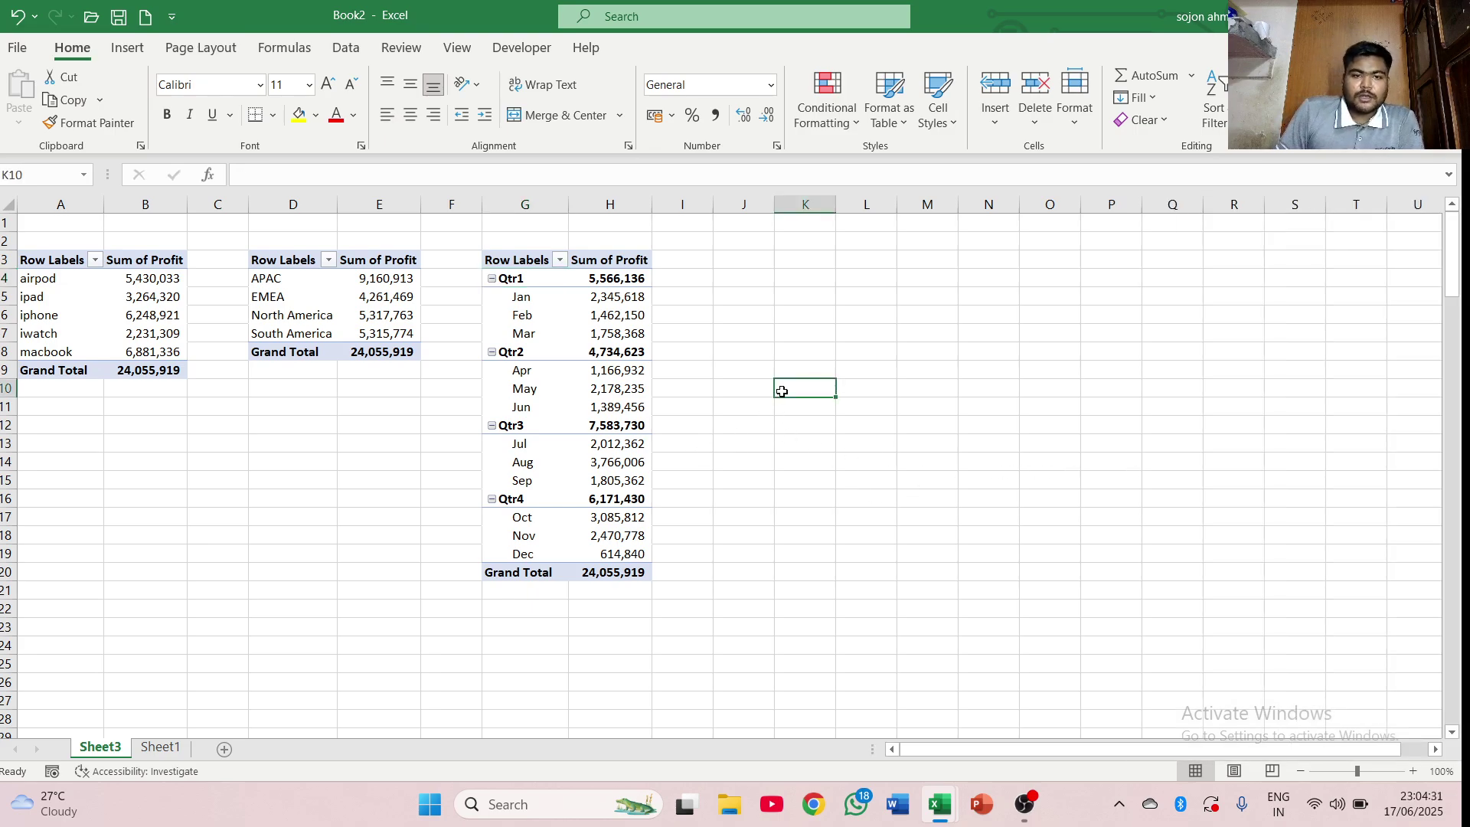
{"action": "left_click", "coordinate": [694, 354]}
{"action": "left_click", "coordinate": [364, 463]}
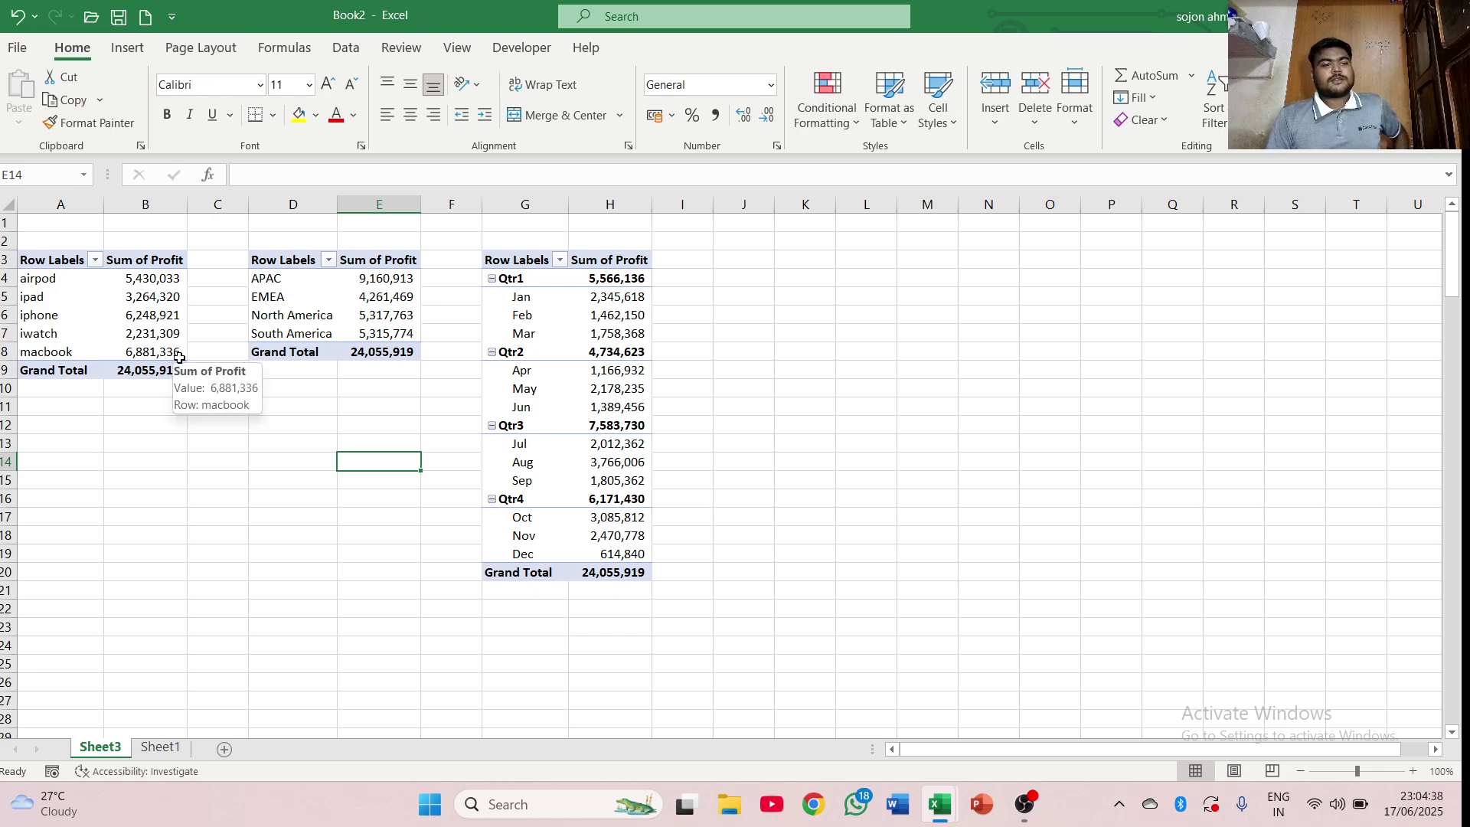
- Insert a blank column before column A, ahead of the profit-by-product pivot table
{"action": "left_click", "coordinate": [42, 197]}
{"action": "right_click", "coordinate": [43, 197]}
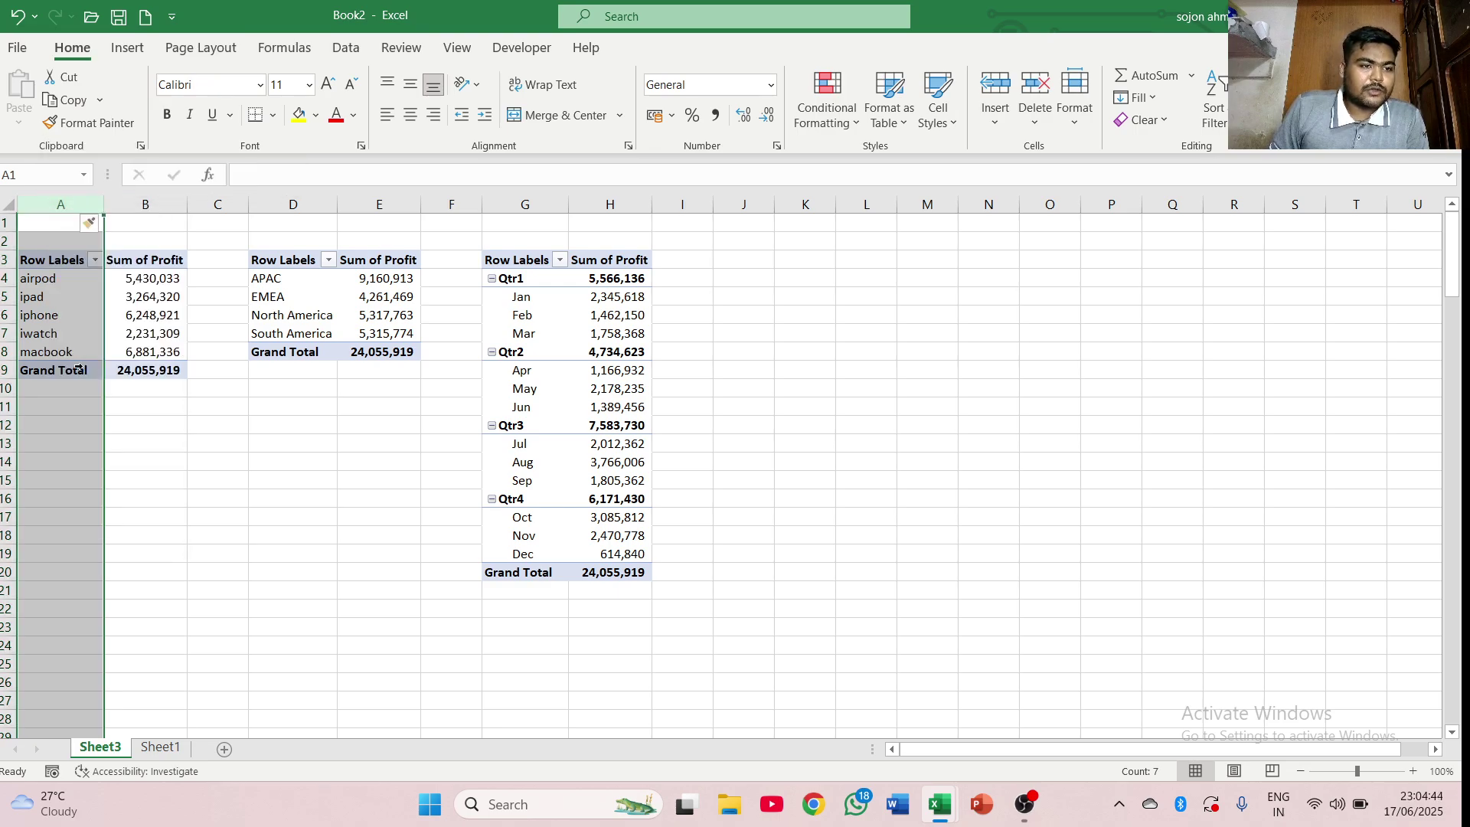
{"action": "left_click", "coordinate": [80, 369]}
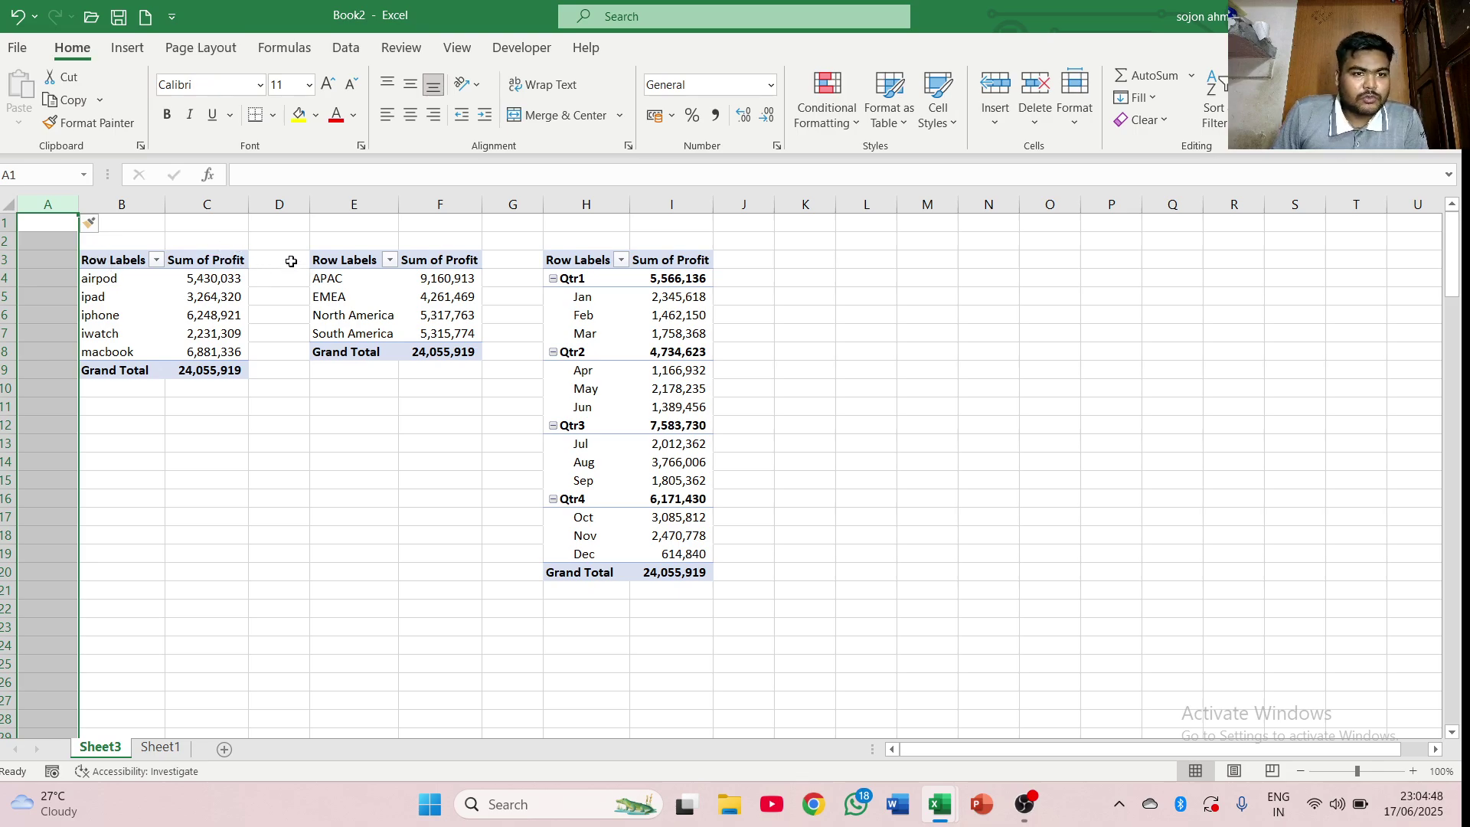
- Narrow the blank spacer columns A, D and G around the three pivot tables to the same smaller width
{"action": "left_click", "coordinate": [300, 208]}
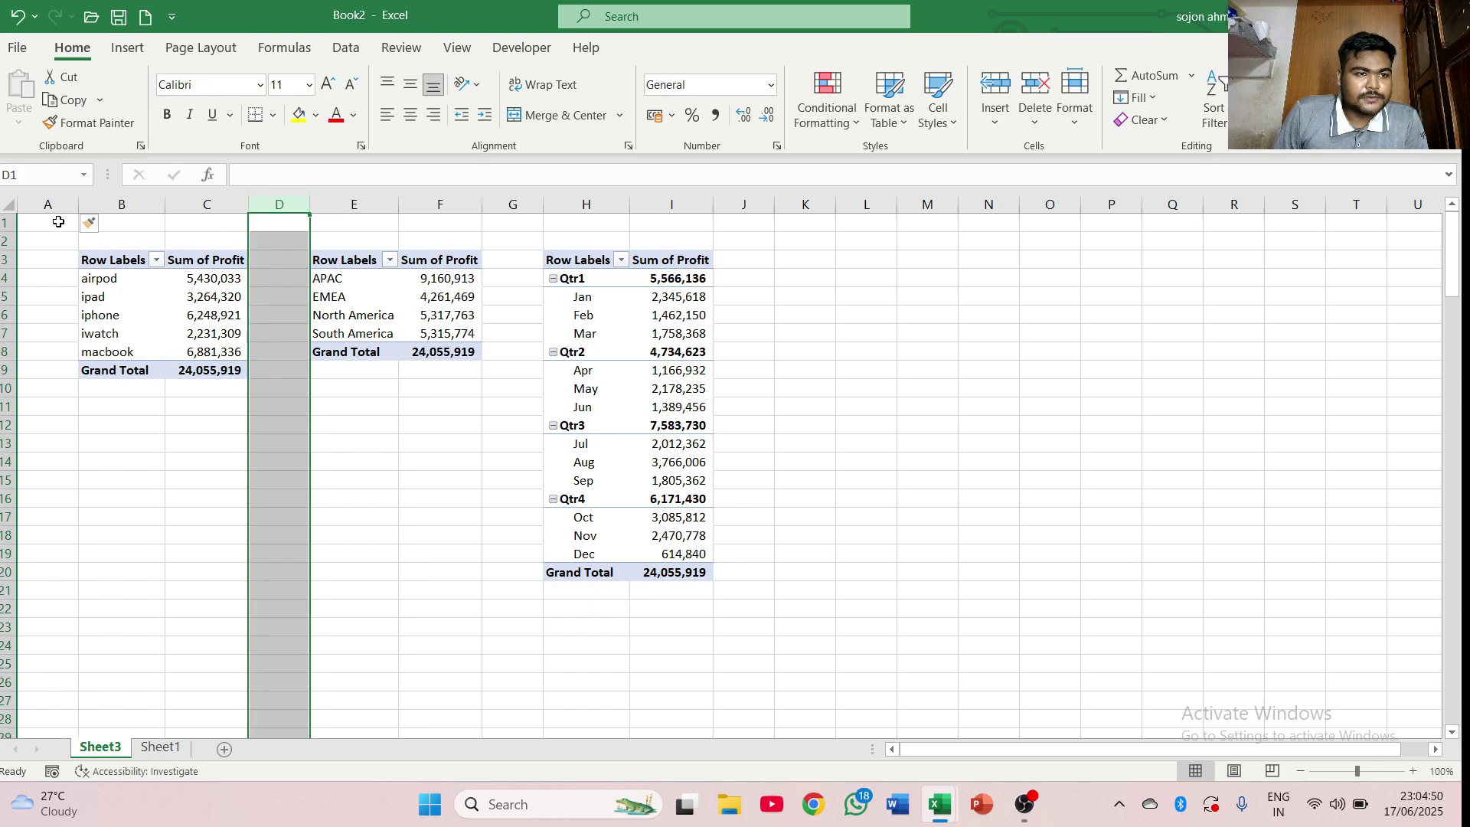
{"action": "left_click", "coordinate": [66, 202], "text": "ctrl"}
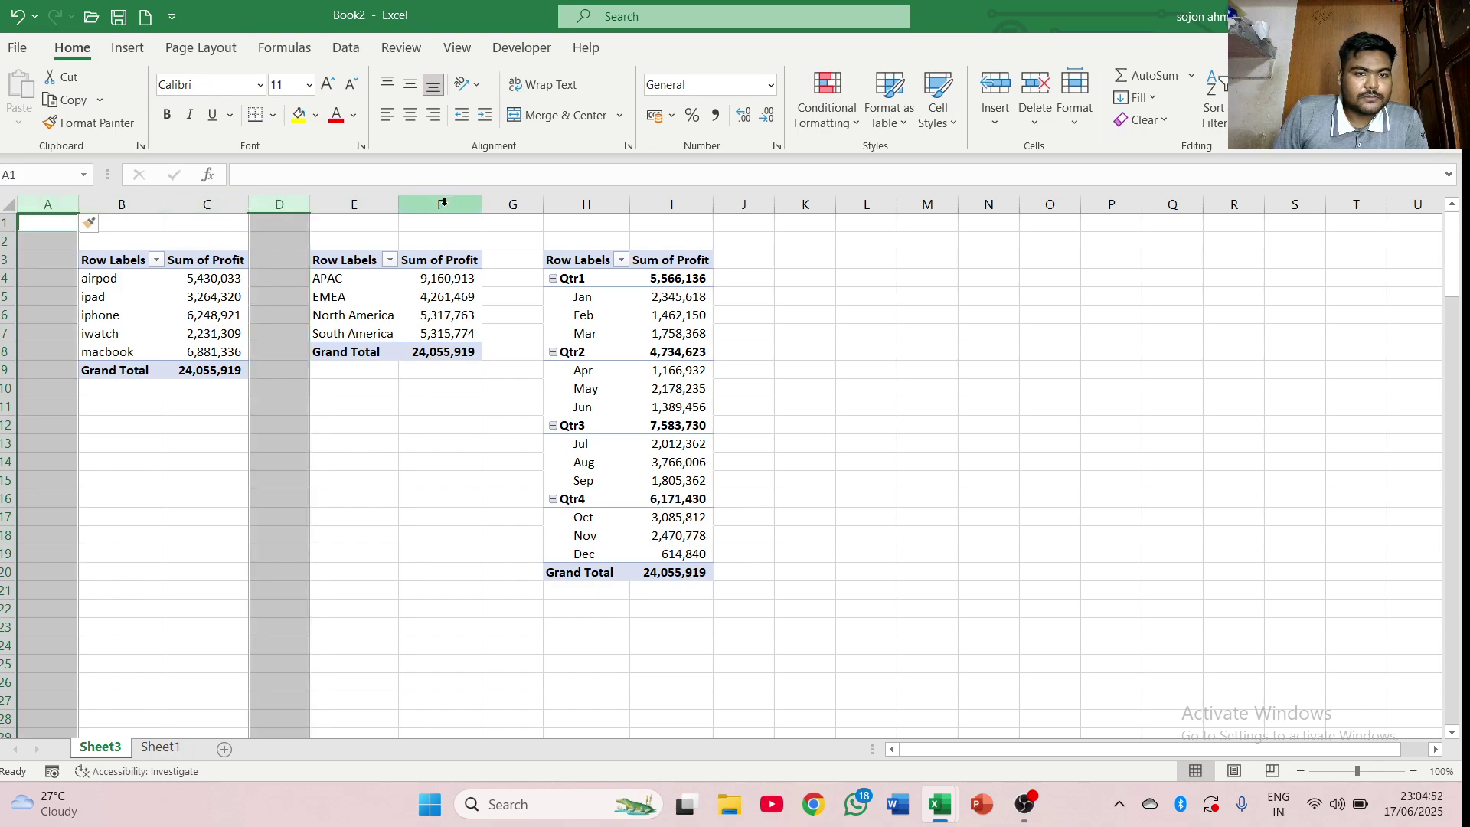
{"action": "left_click", "coordinate": [512, 200], "text": "ctrl"}
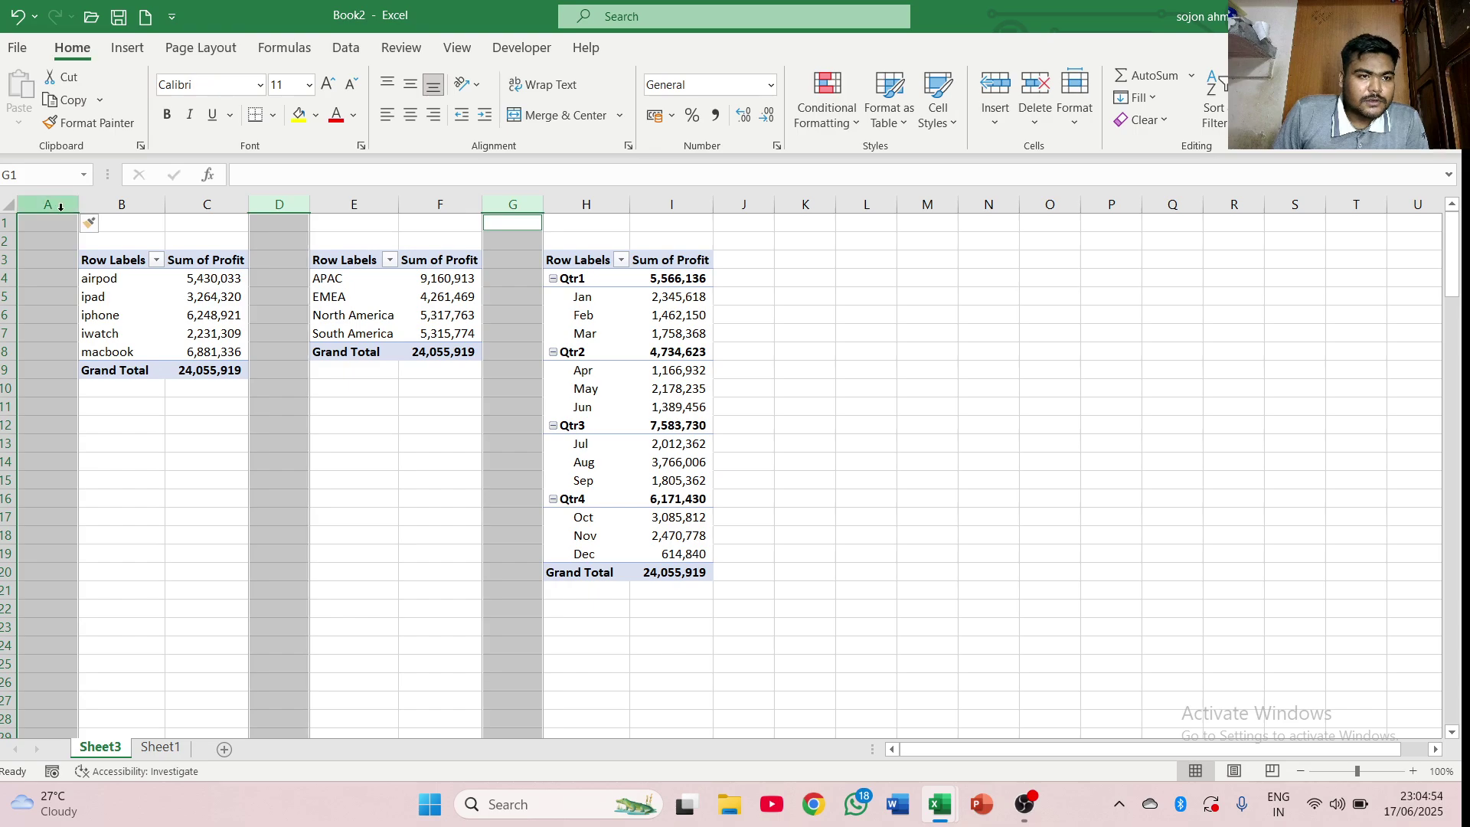
{"action": "left_click_drag", "start_coordinate": [80, 208], "coordinate": [58, 206]}
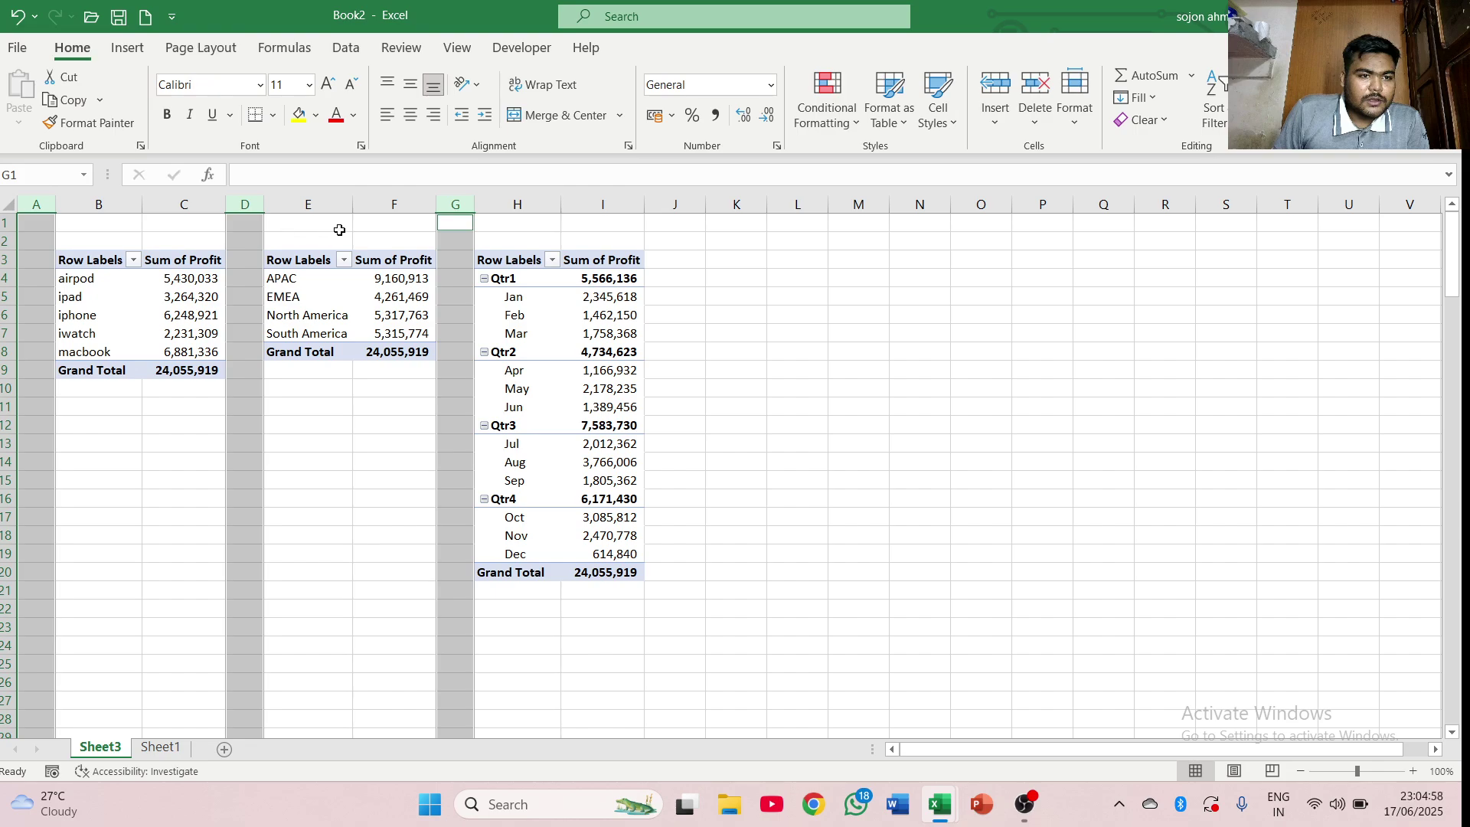
{"action": "left_click", "coordinate": [255, 512]}
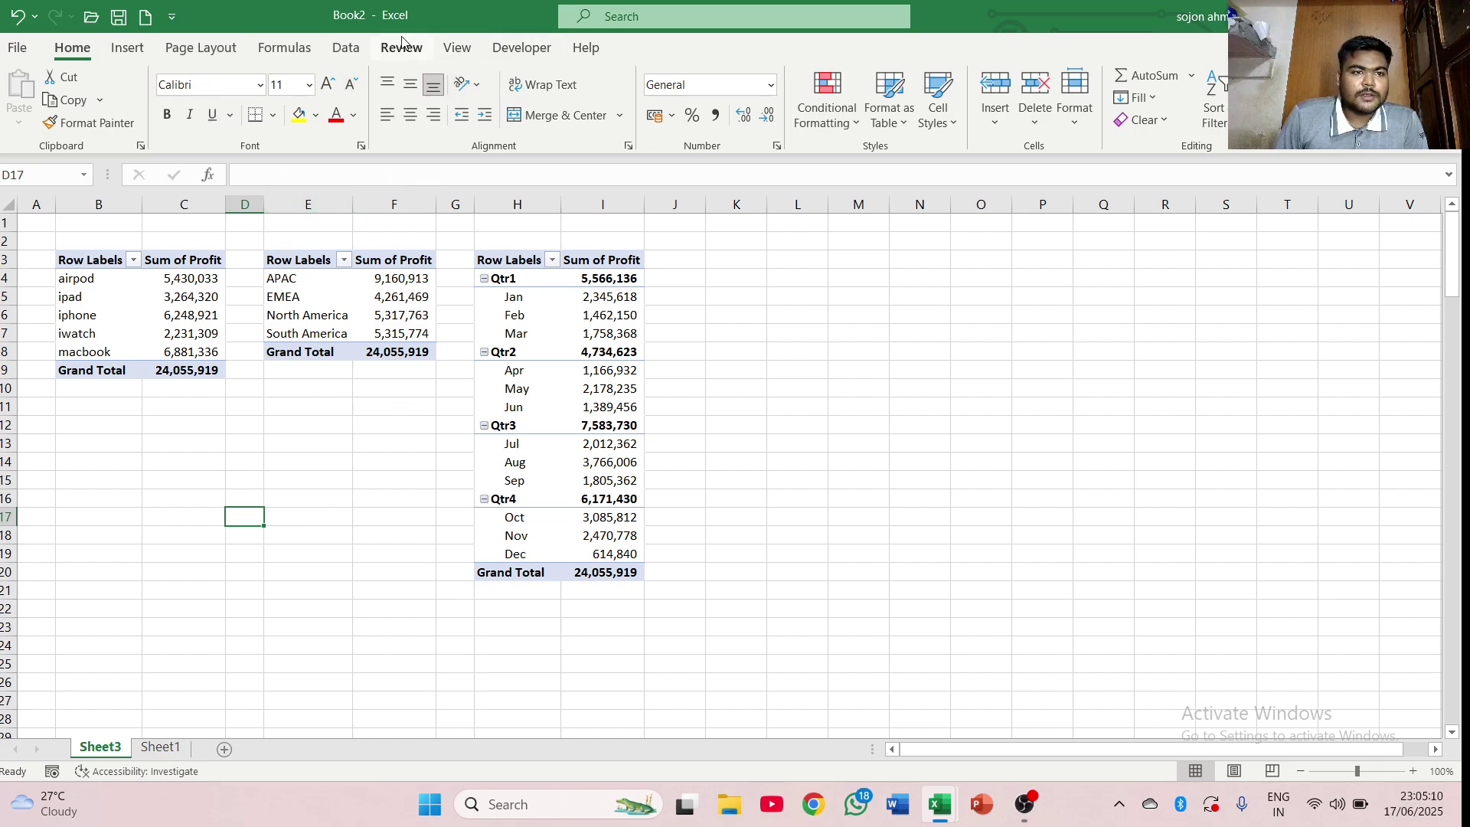
{"action": "left_click", "coordinate": [229, 55]}
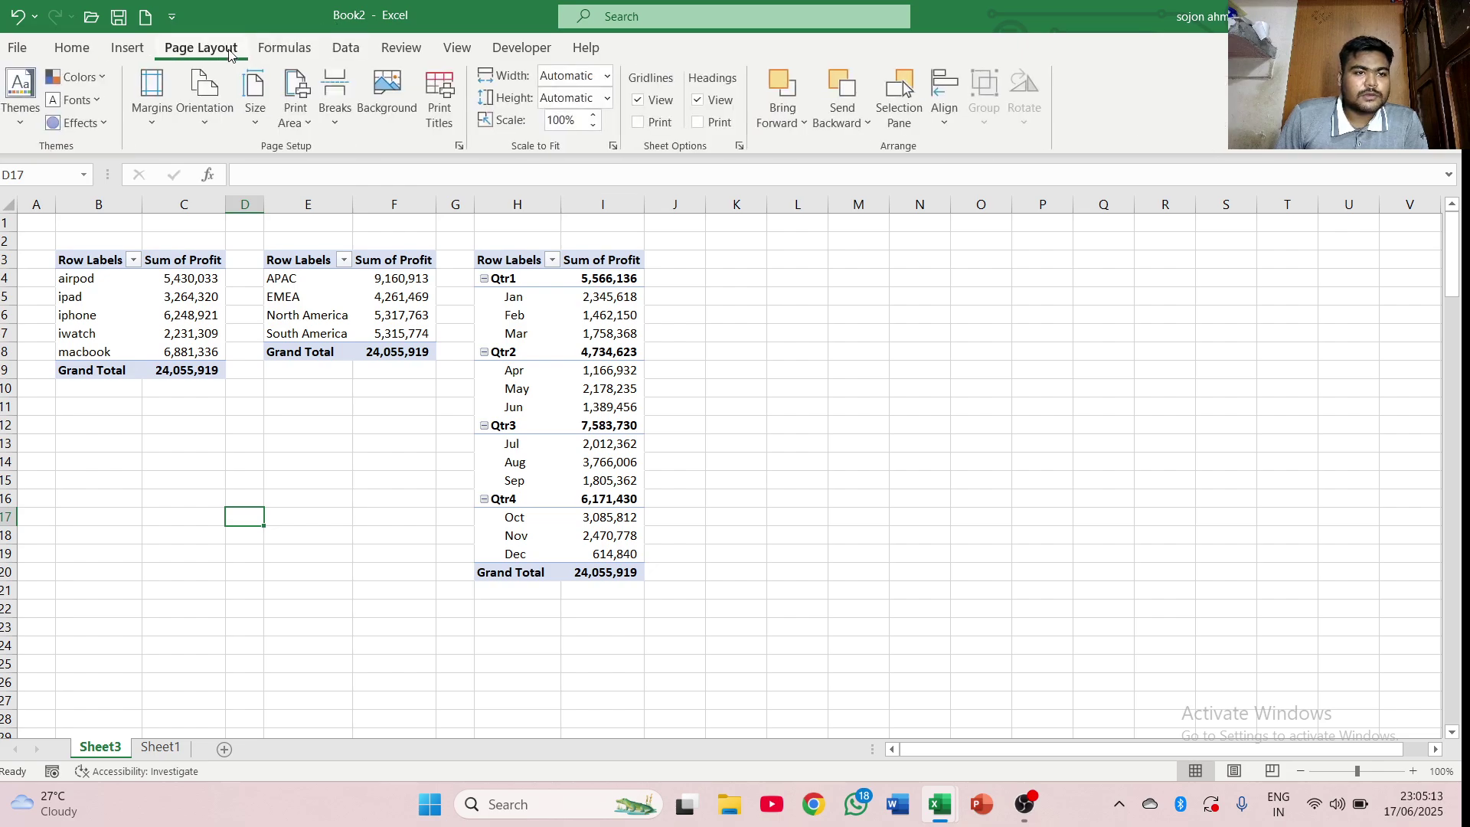
{"action": "left_click", "coordinate": [317, 54]}
{"action": "left_click", "coordinate": [349, 53]}
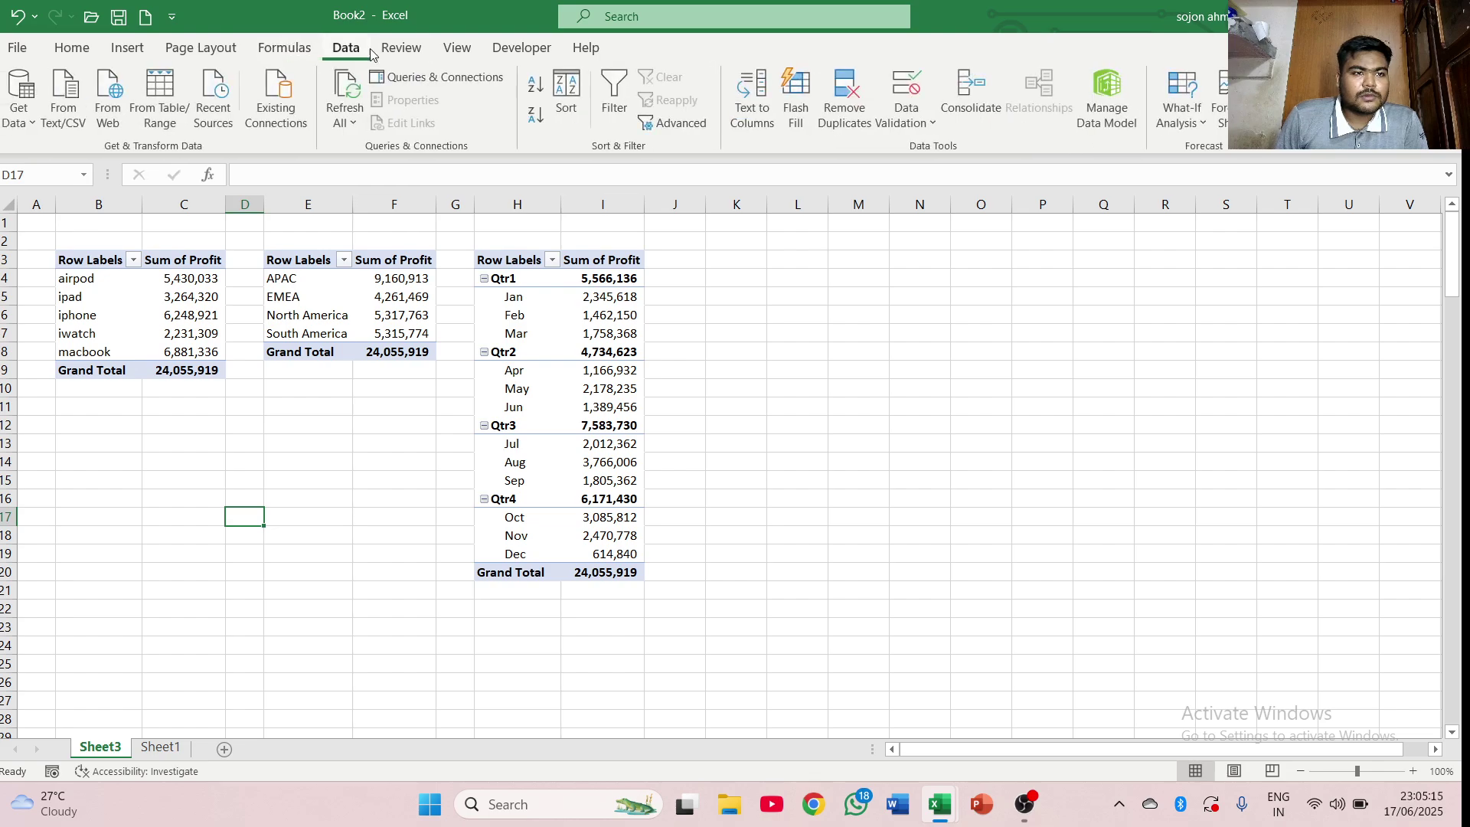
{"action": "left_click", "coordinate": [412, 52]}
{"action": "left_click", "coordinate": [457, 49]}
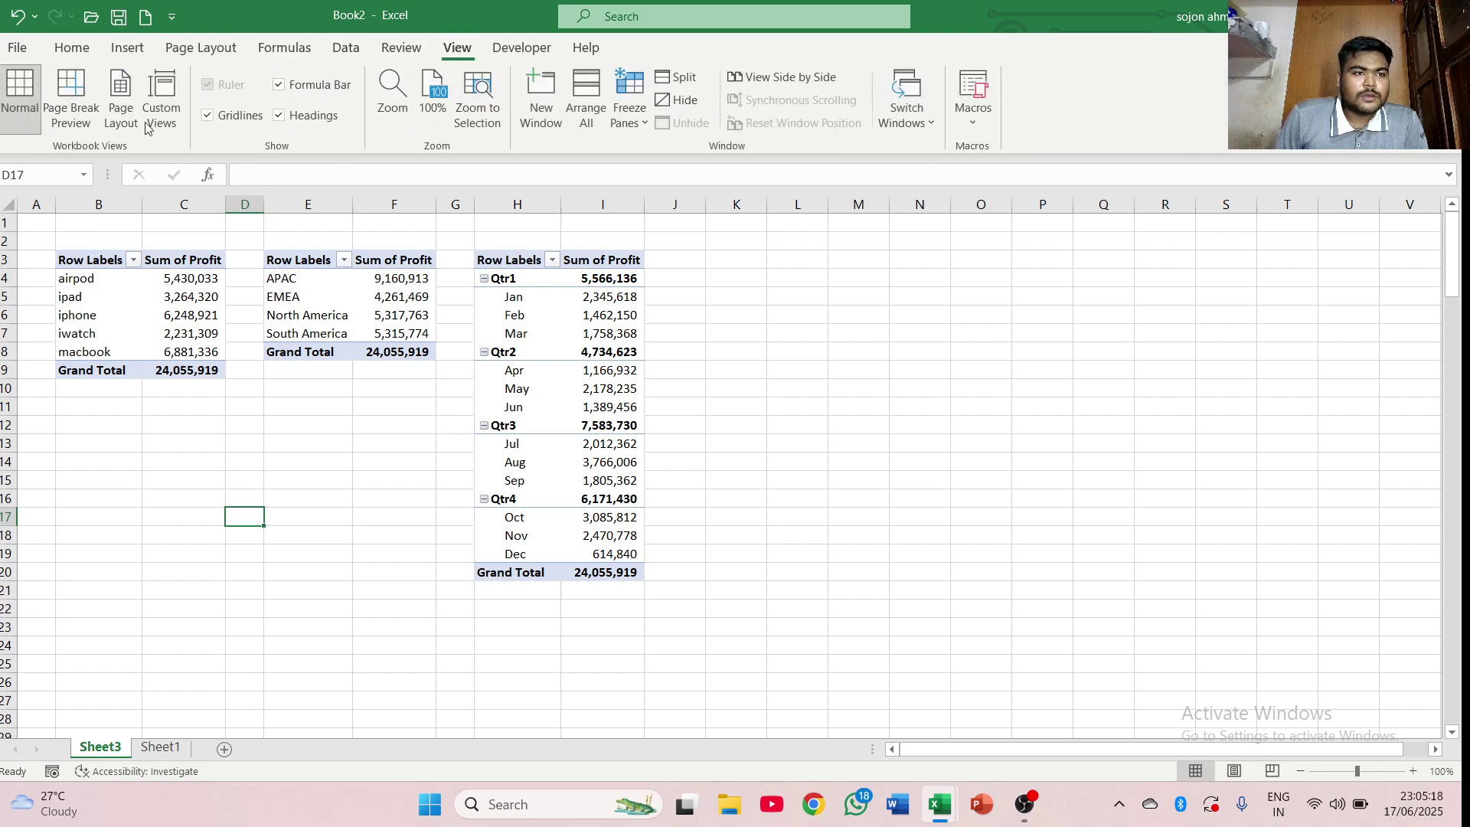
{"action": "left_click", "coordinate": [121, 107]}
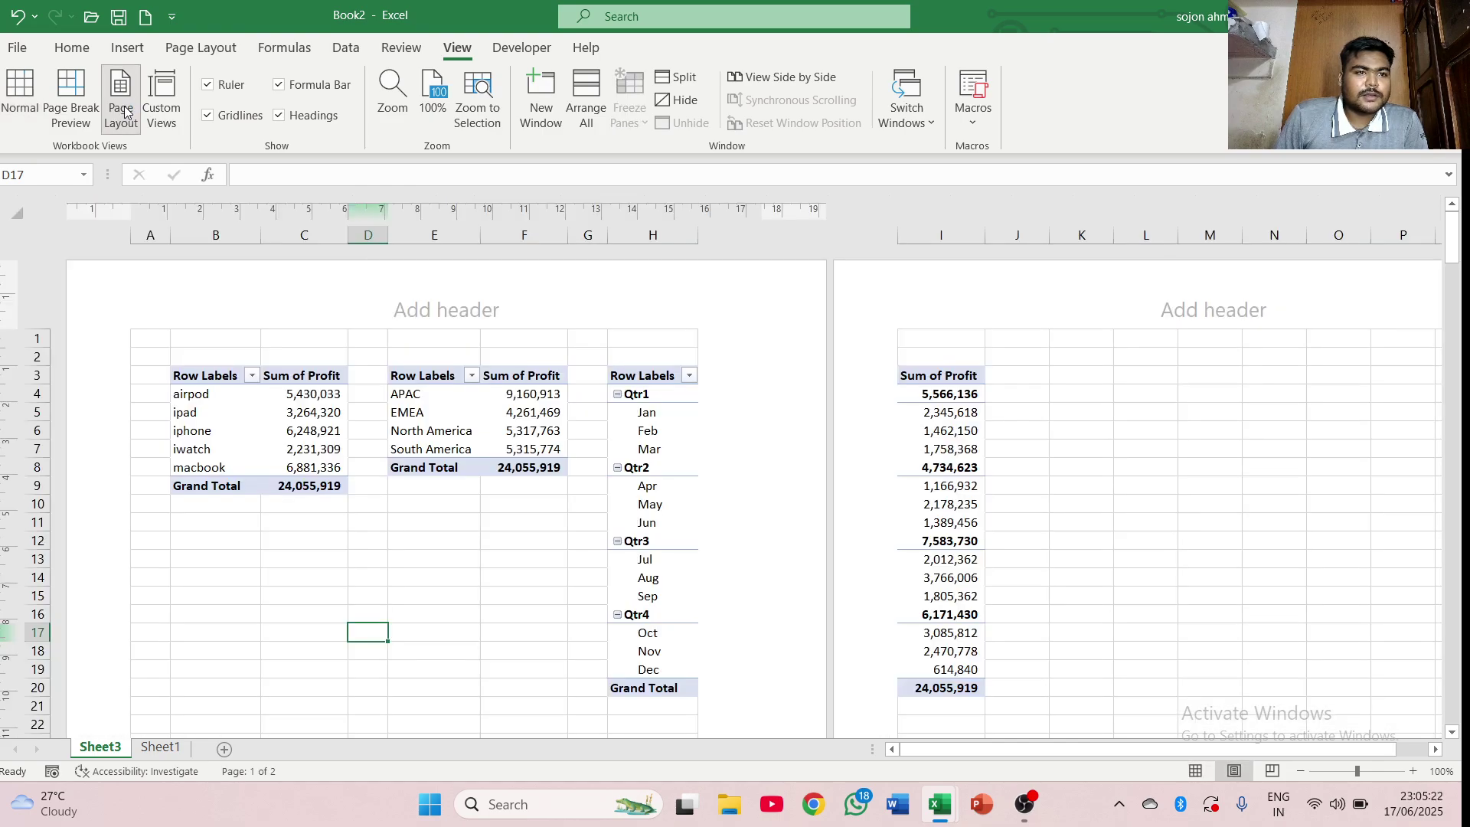
{"action": "left_click", "coordinate": [70, 103]}
{"action": "left_click", "coordinate": [38, 111]}
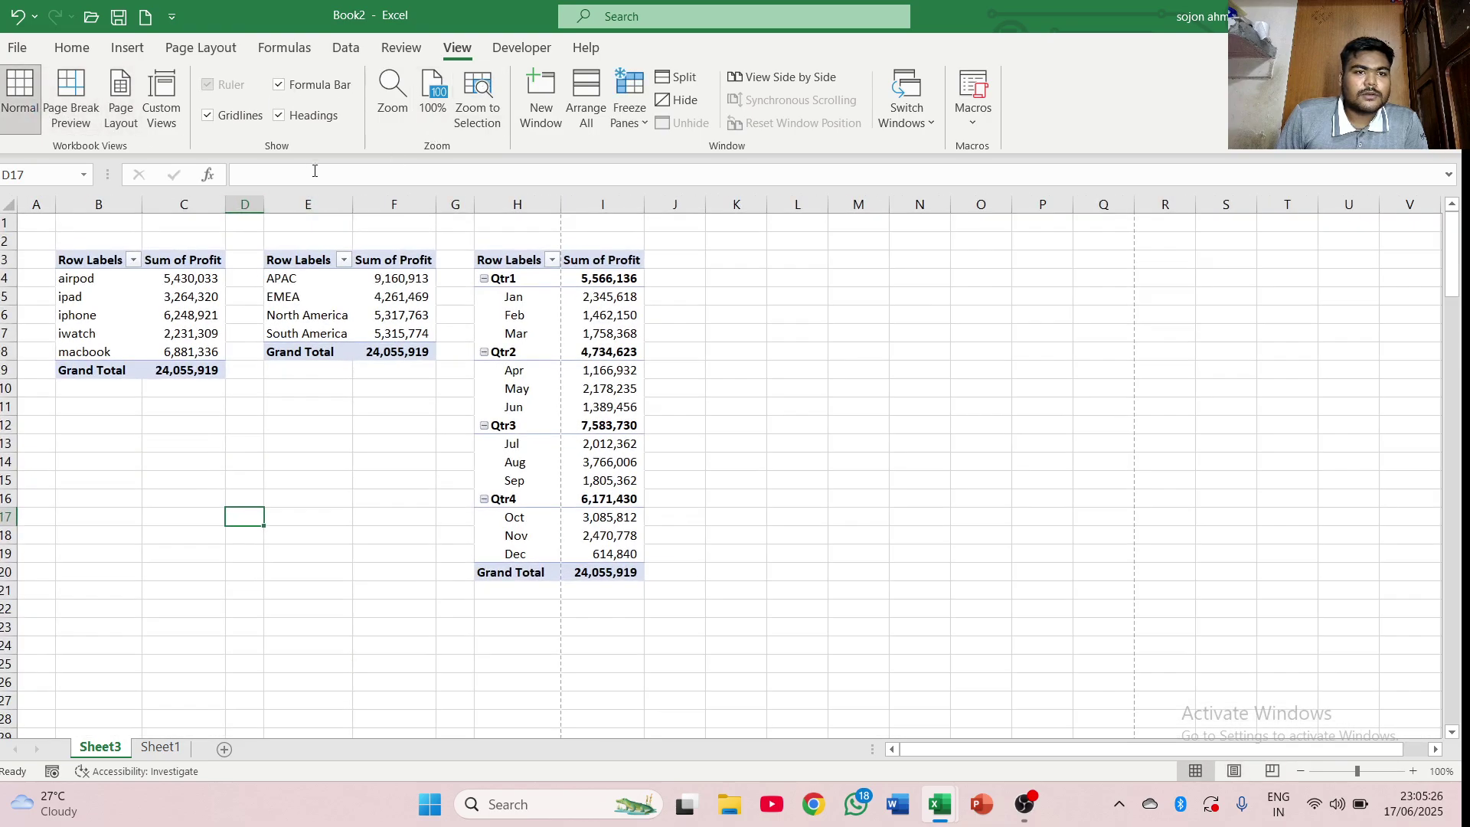
{"action": "left_click", "coordinate": [82, 52]}
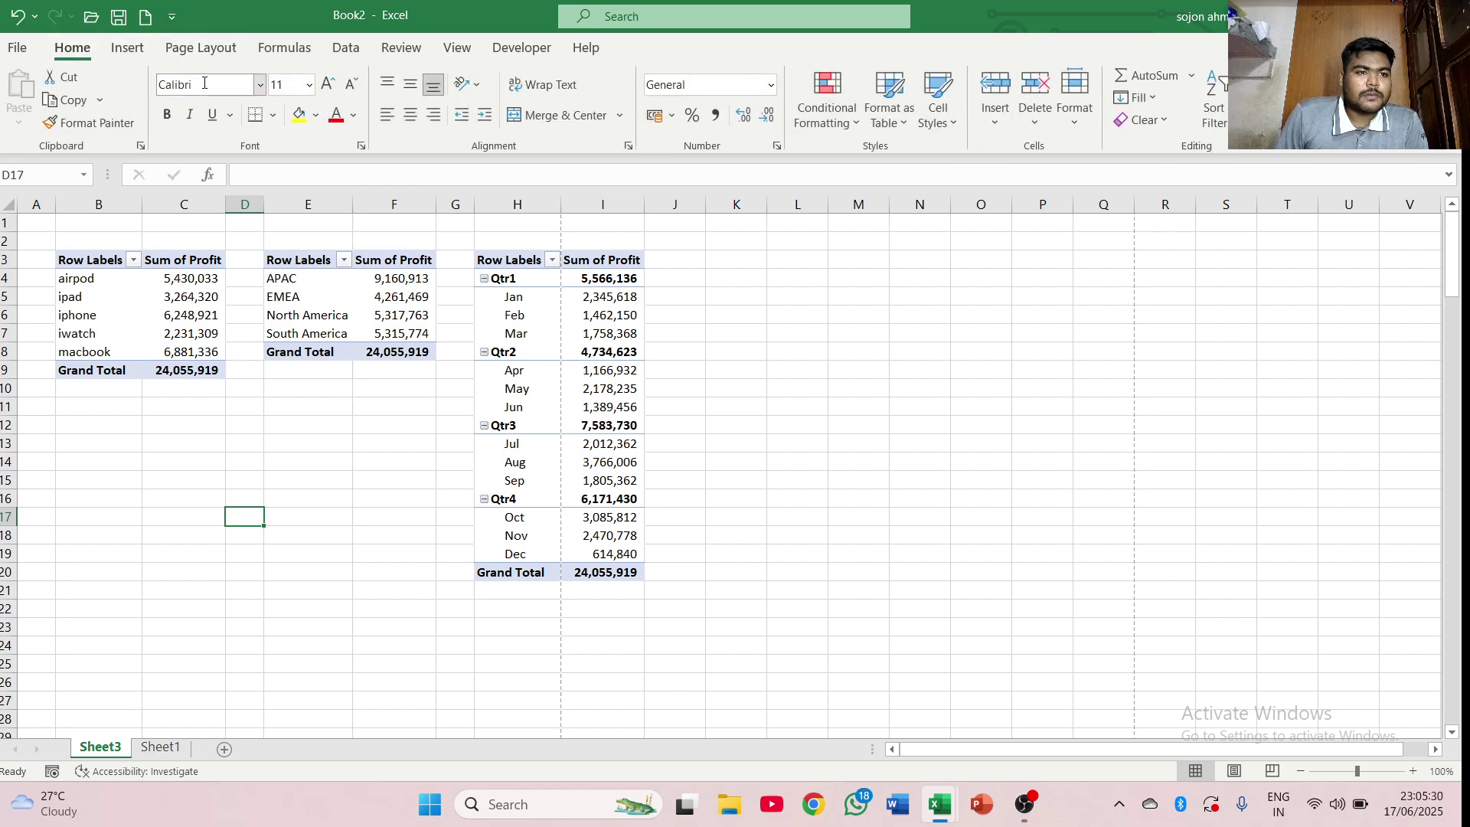
{"action": "left_click", "coordinate": [507, 51]}
{"action": "left_click", "coordinate": [461, 46]}
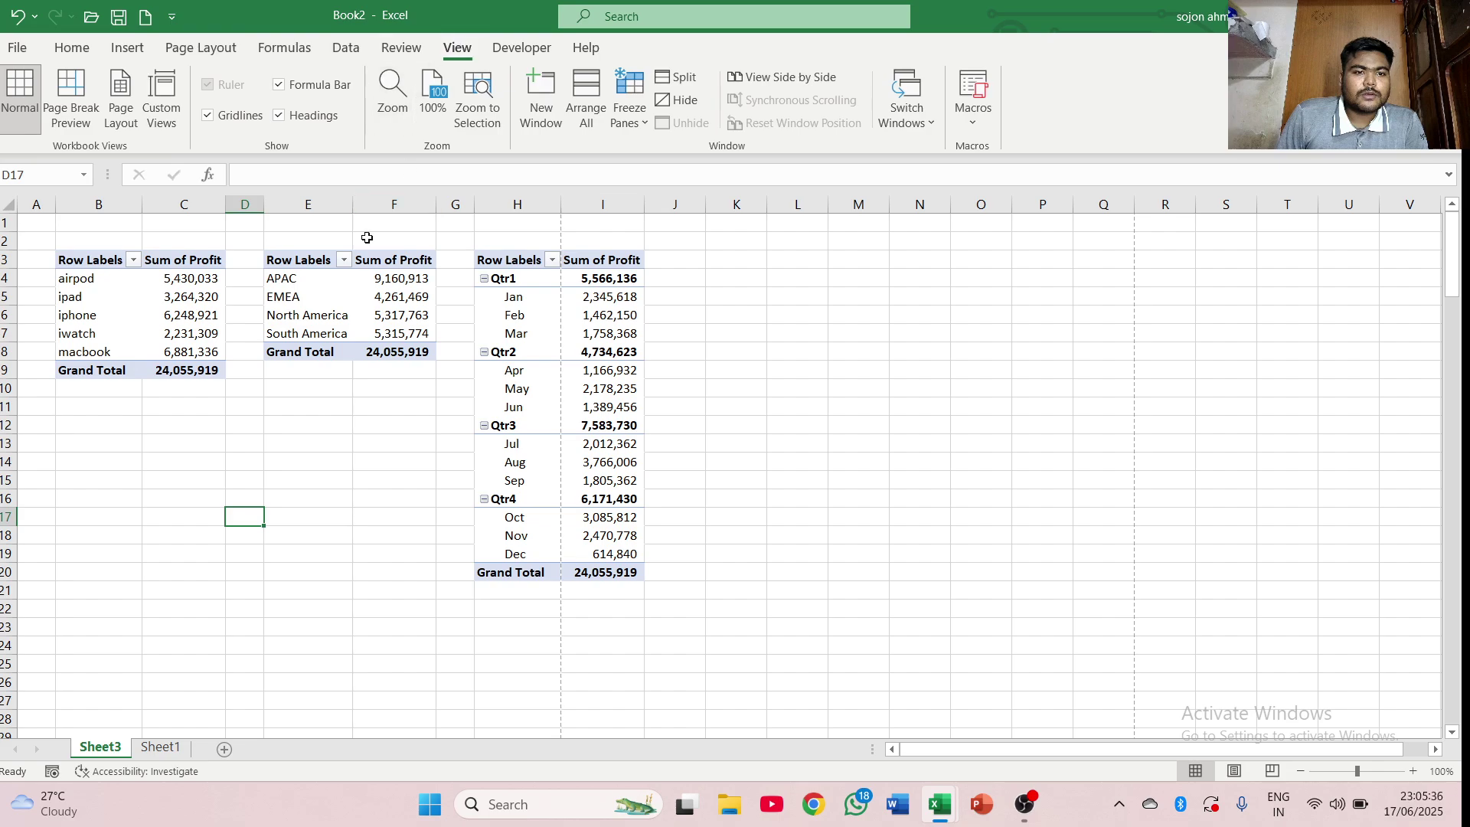
- Switch the profit-by-region pivot table's report layout to tabular form
{"action": "left_click_drag", "start_coordinate": [306, 297], "coordinate": [395, 297]}
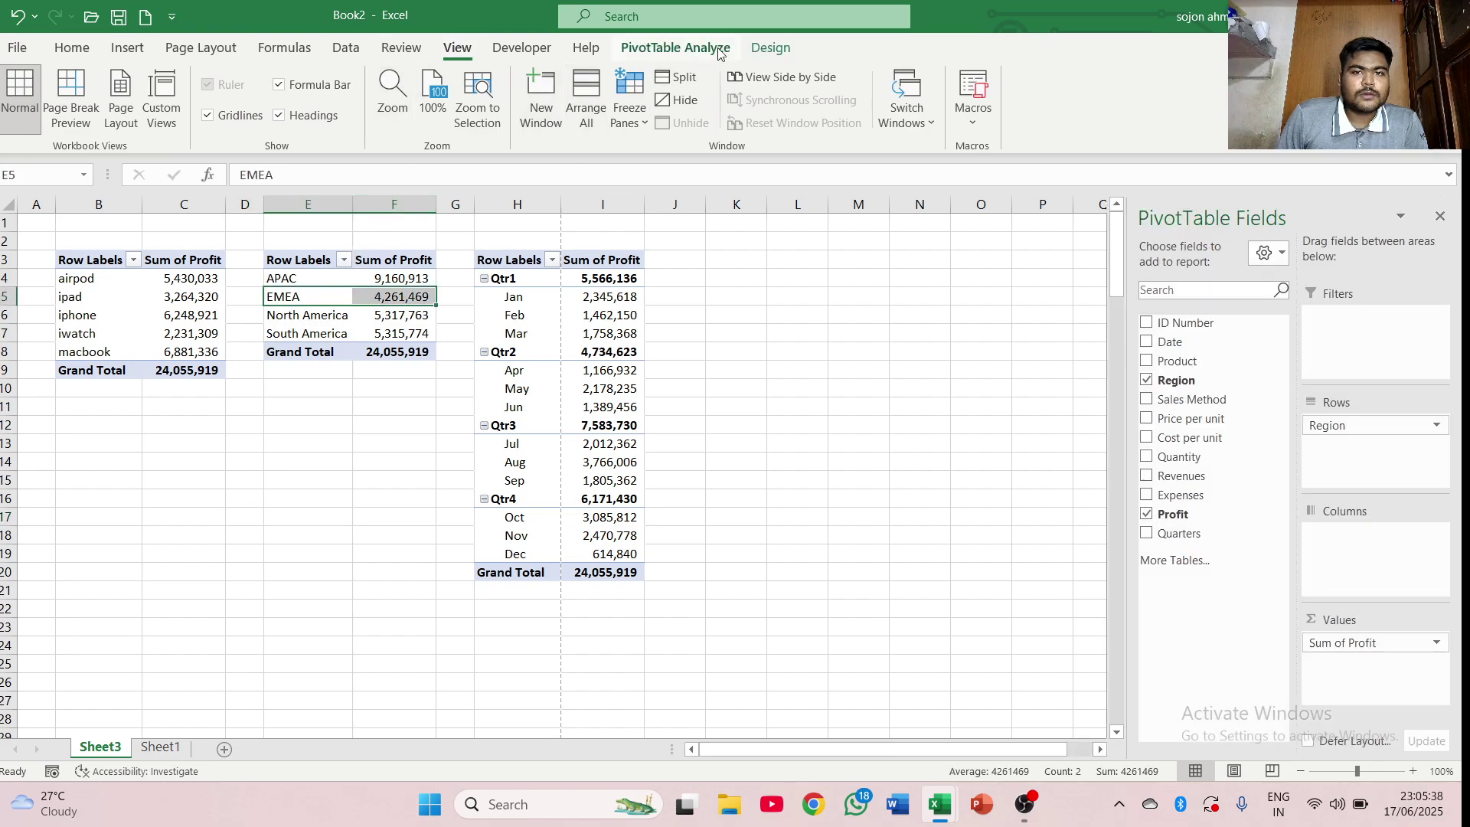
{"action": "left_click", "coordinate": [770, 47]}
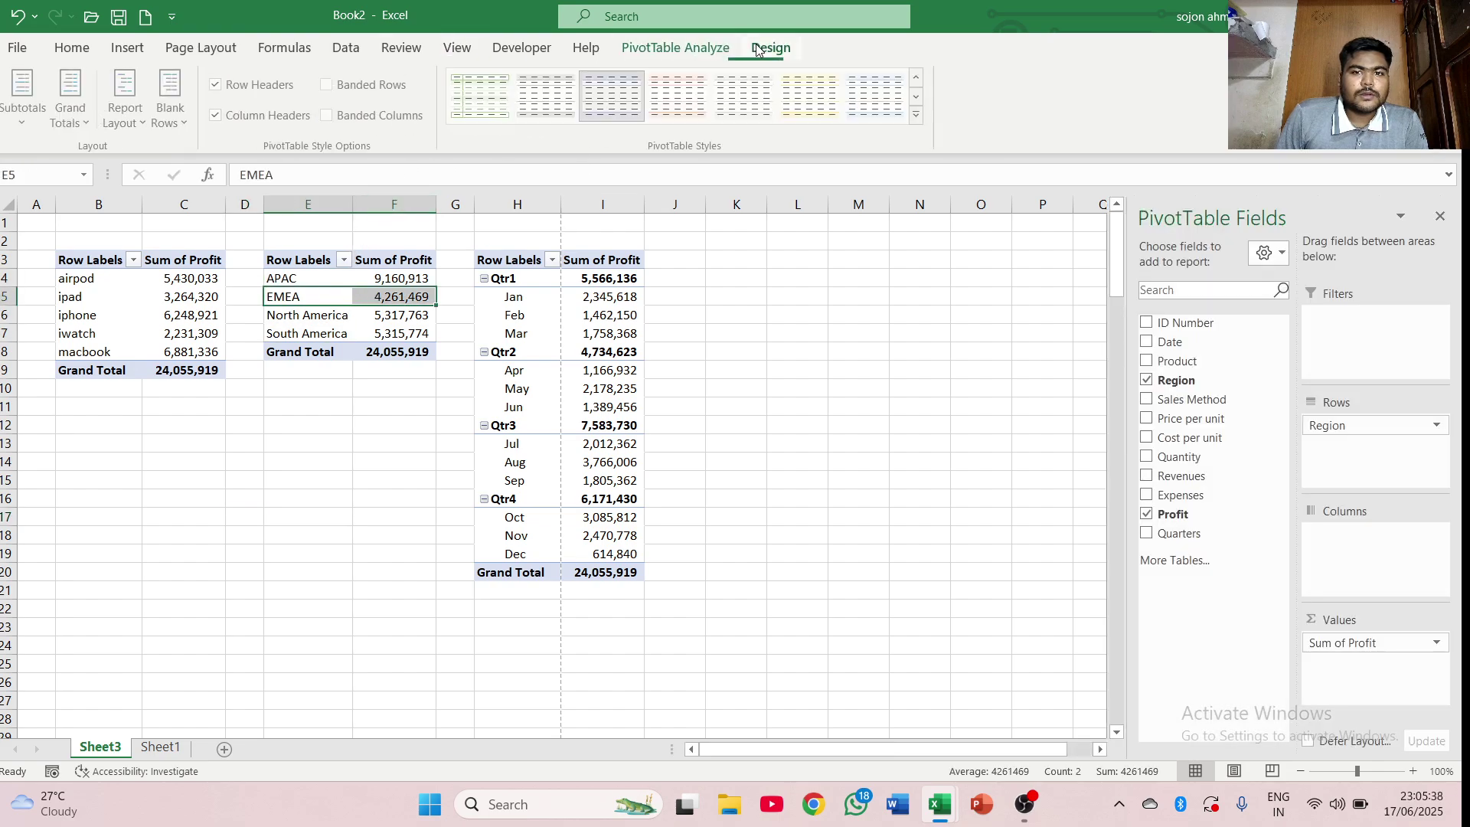
{"action": "left_click", "coordinate": [127, 107]}
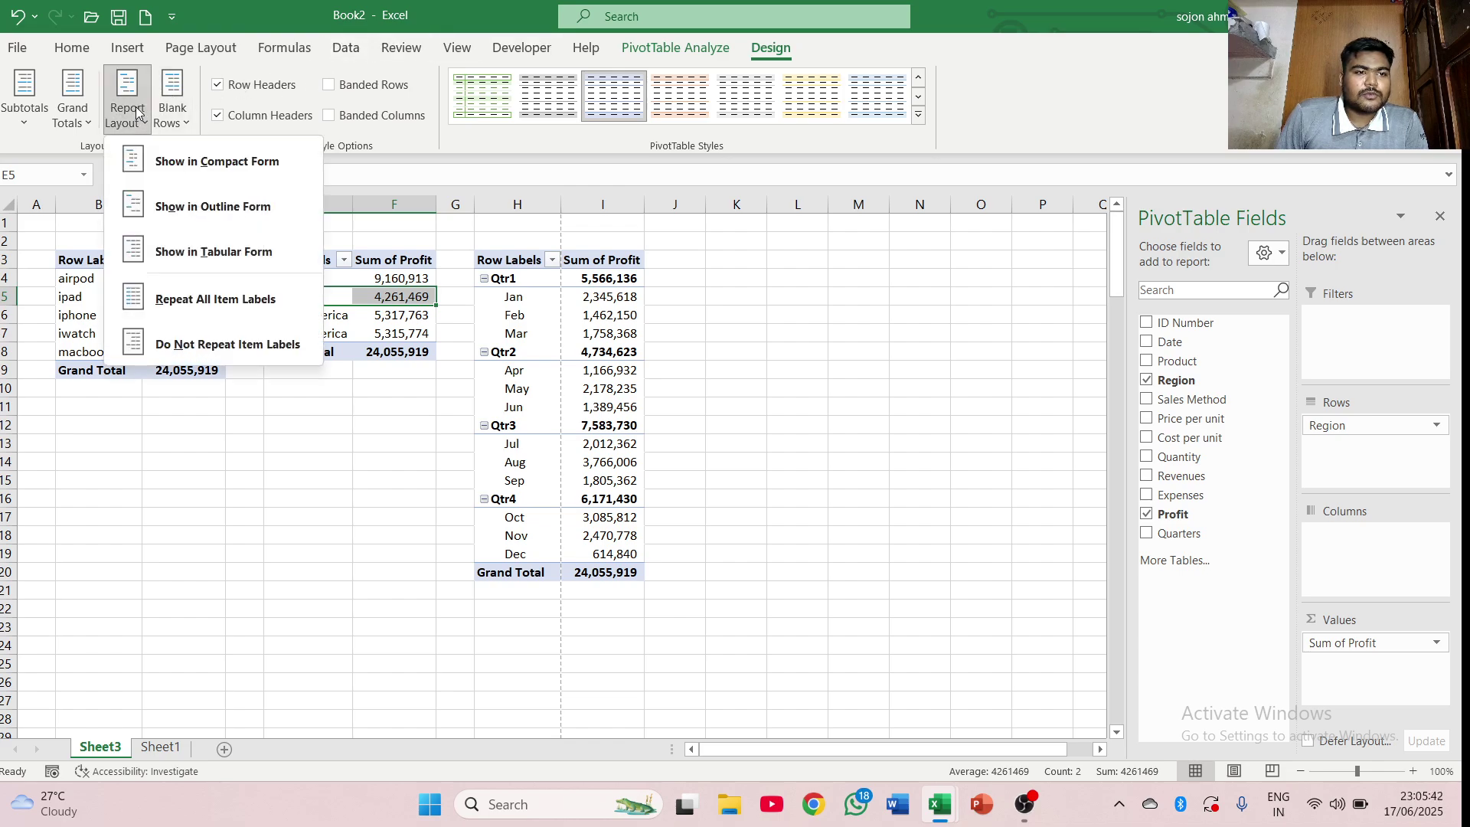
{"action": "left_click", "coordinate": [234, 249]}
- Show the profit-by-product pivot table in tabular form and set it not to repeat item labels
{"action": "left_click", "coordinate": [129, 282]}
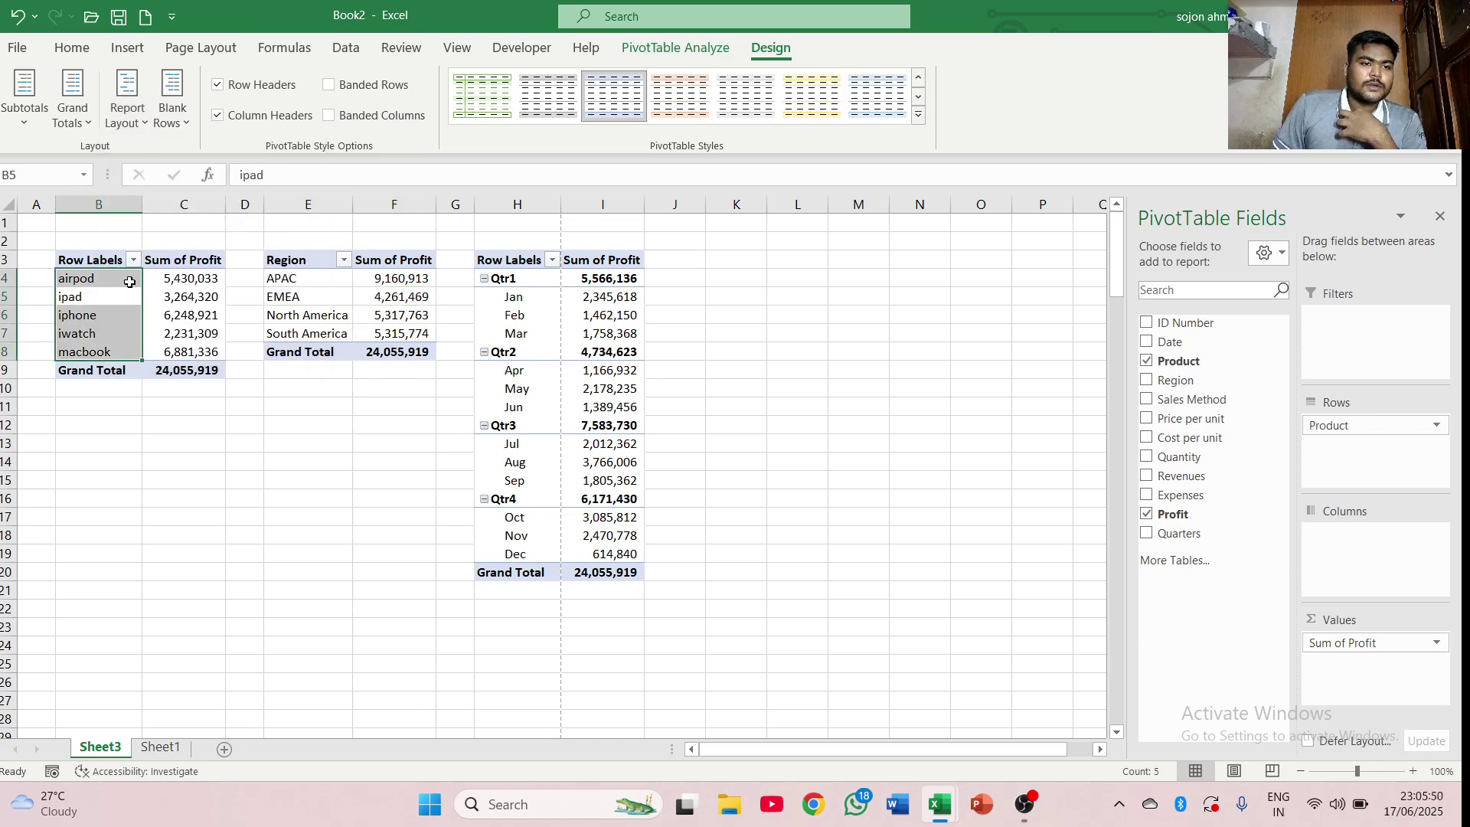
{"action": "left_click", "coordinate": [47, 249]}
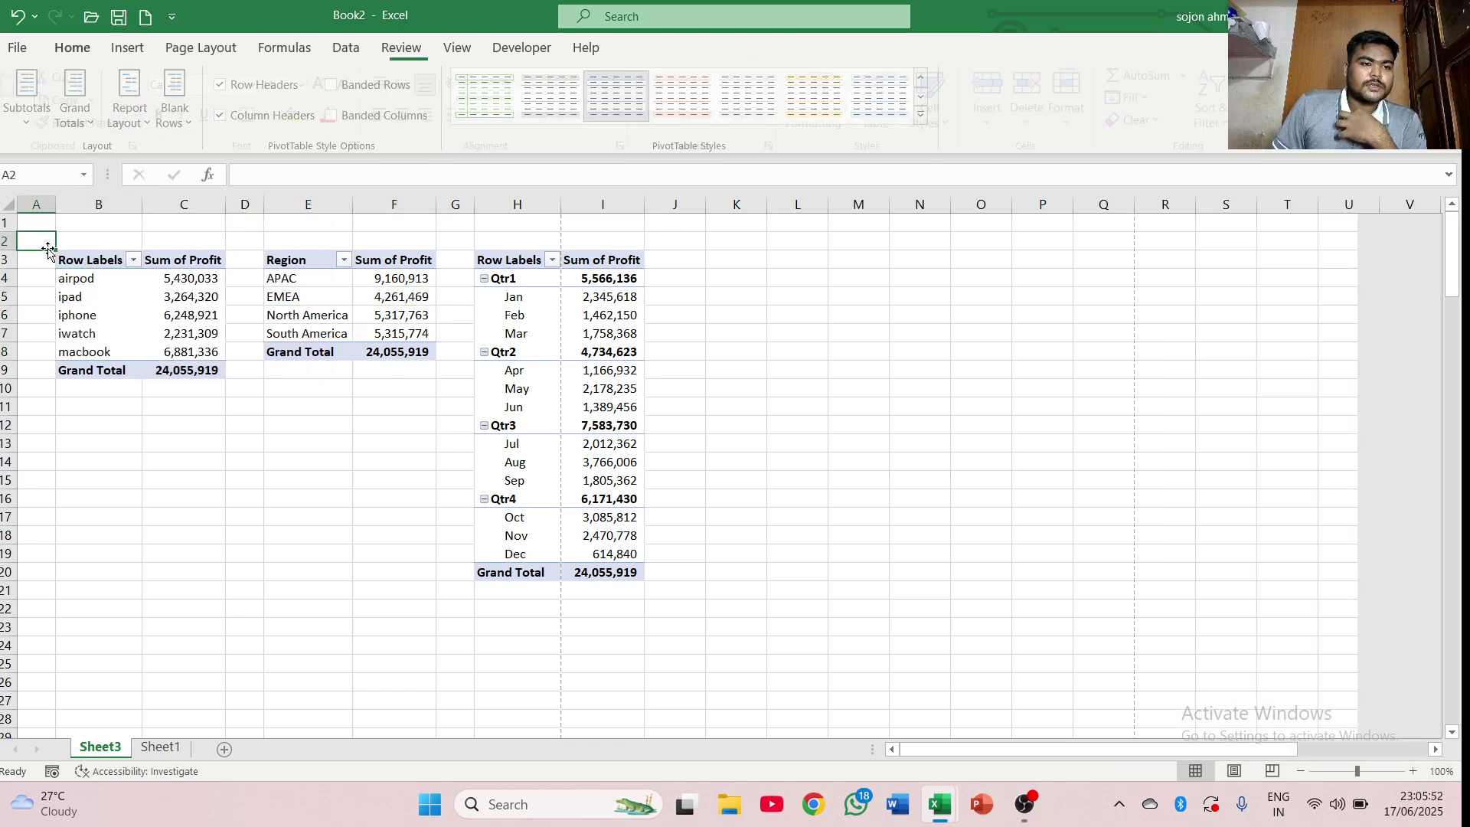
{"action": "left_click", "coordinate": [84, 264]}
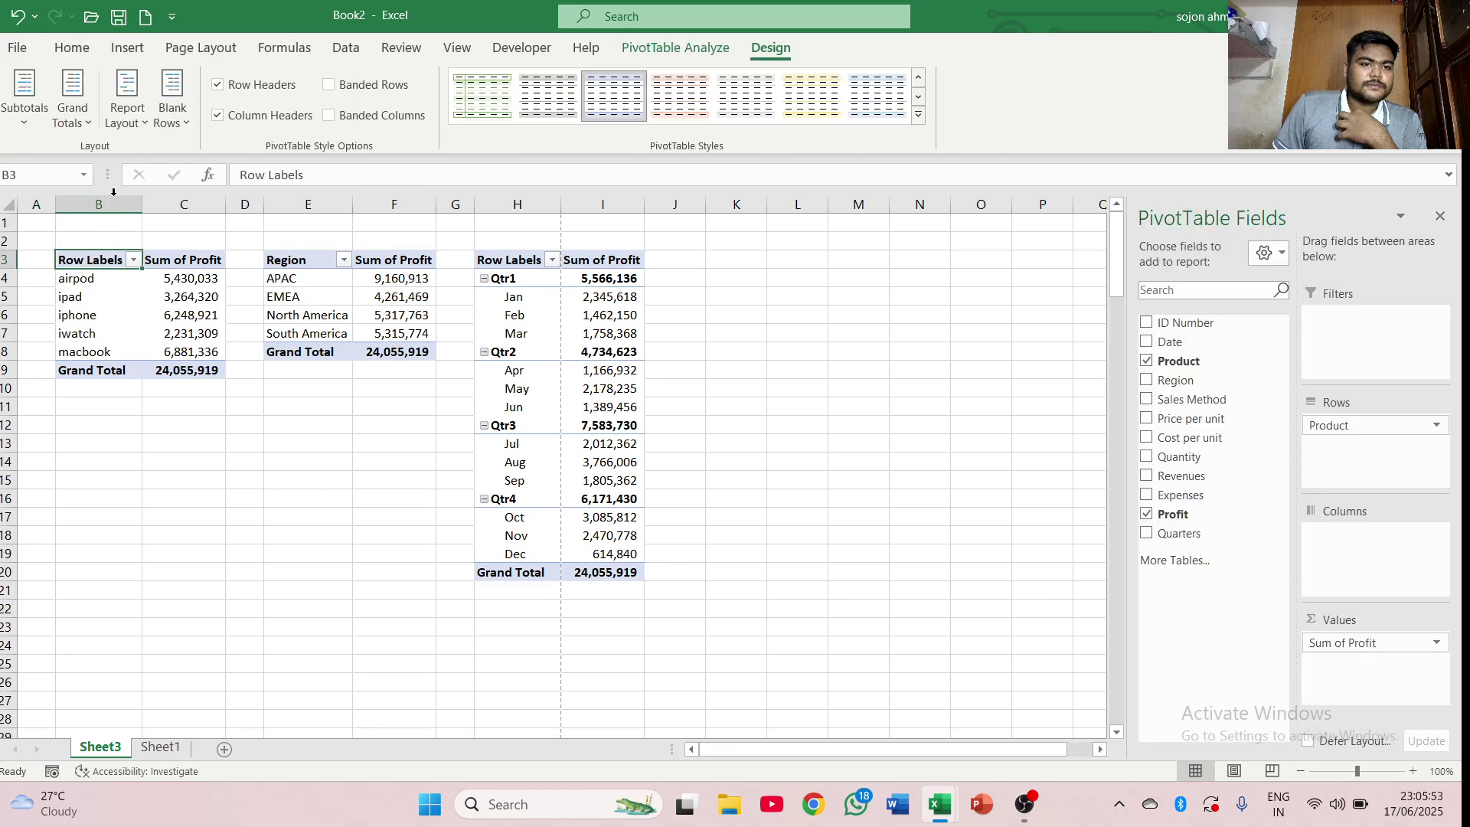
{"action": "left_click", "coordinate": [127, 103]}
{"action": "left_click", "coordinate": [207, 239]}
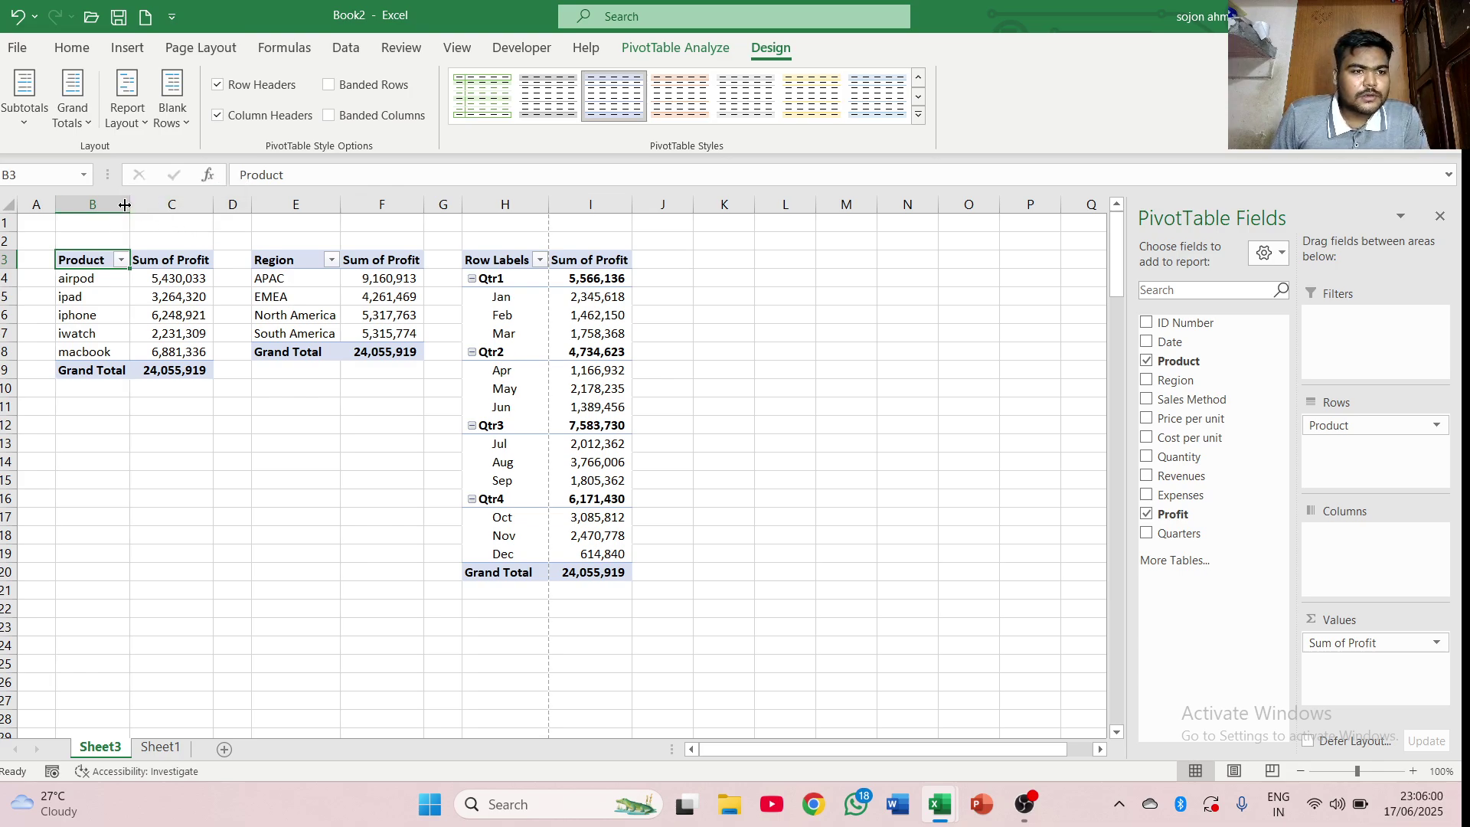
{"action": "left_click", "coordinate": [127, 100]}
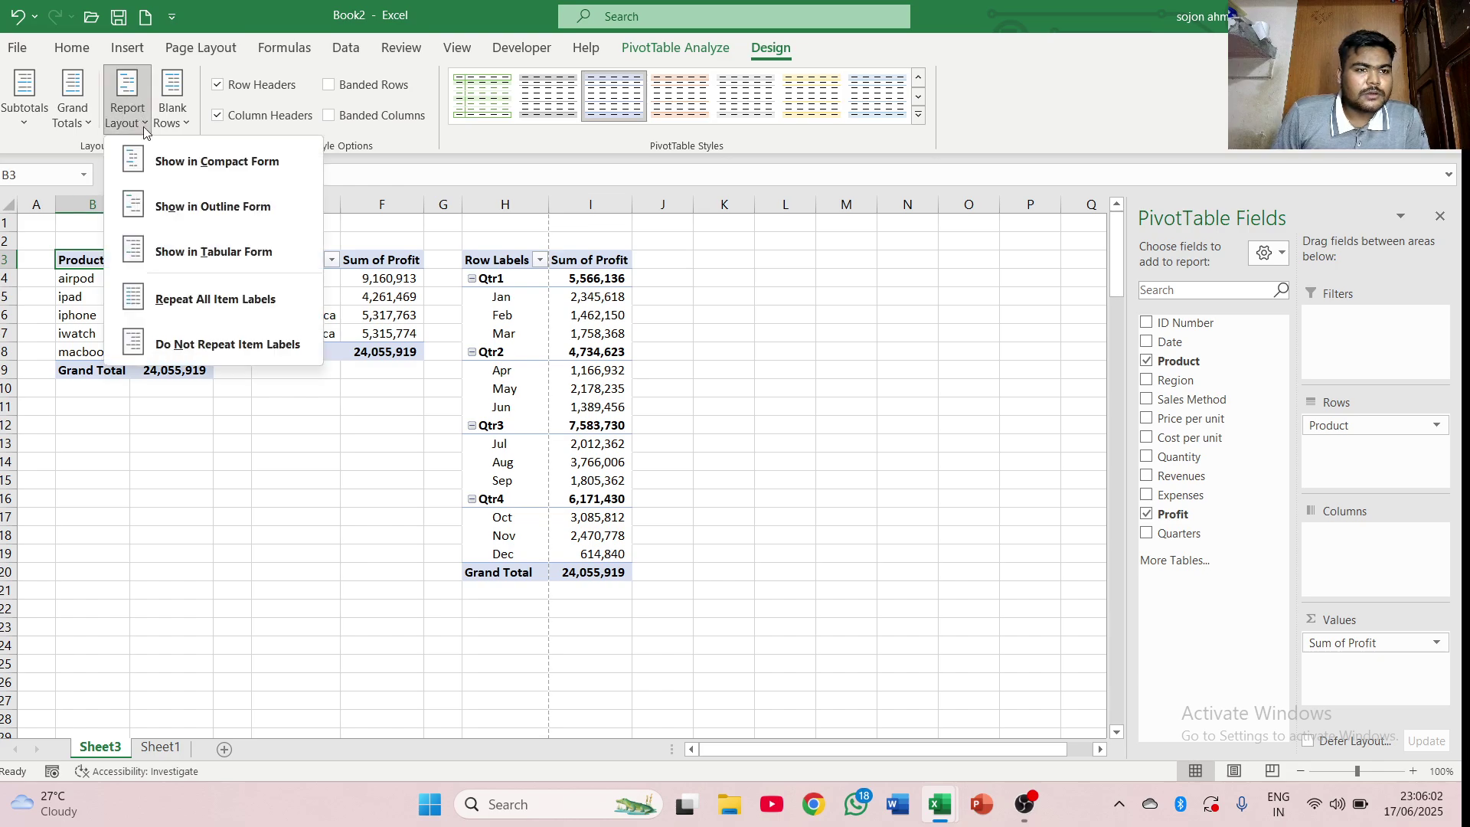
{"action": "left_click", "coordinate": [216, 342]}
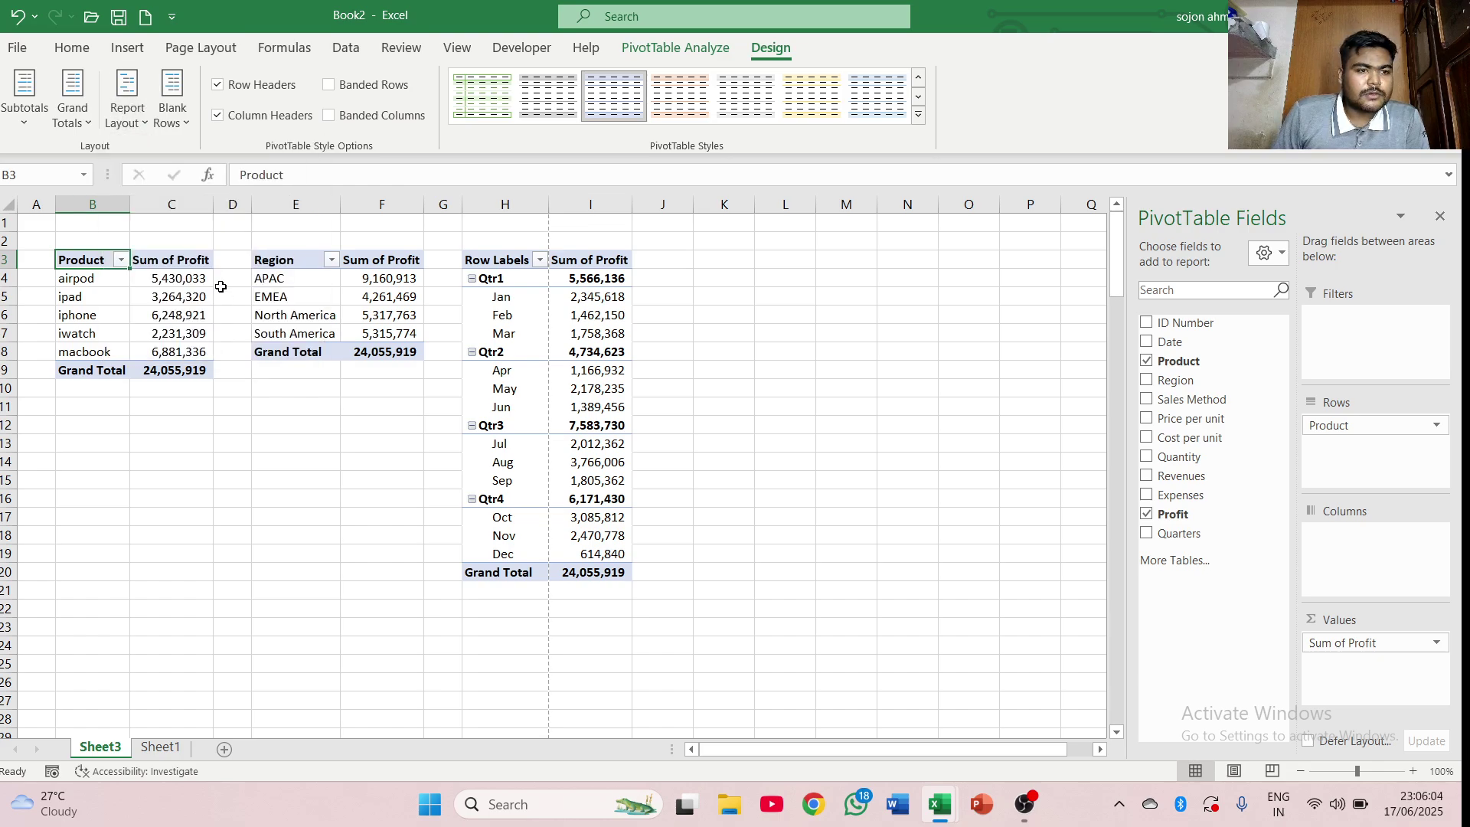
{"action": "left_click", "coordinate": [127, 99]}
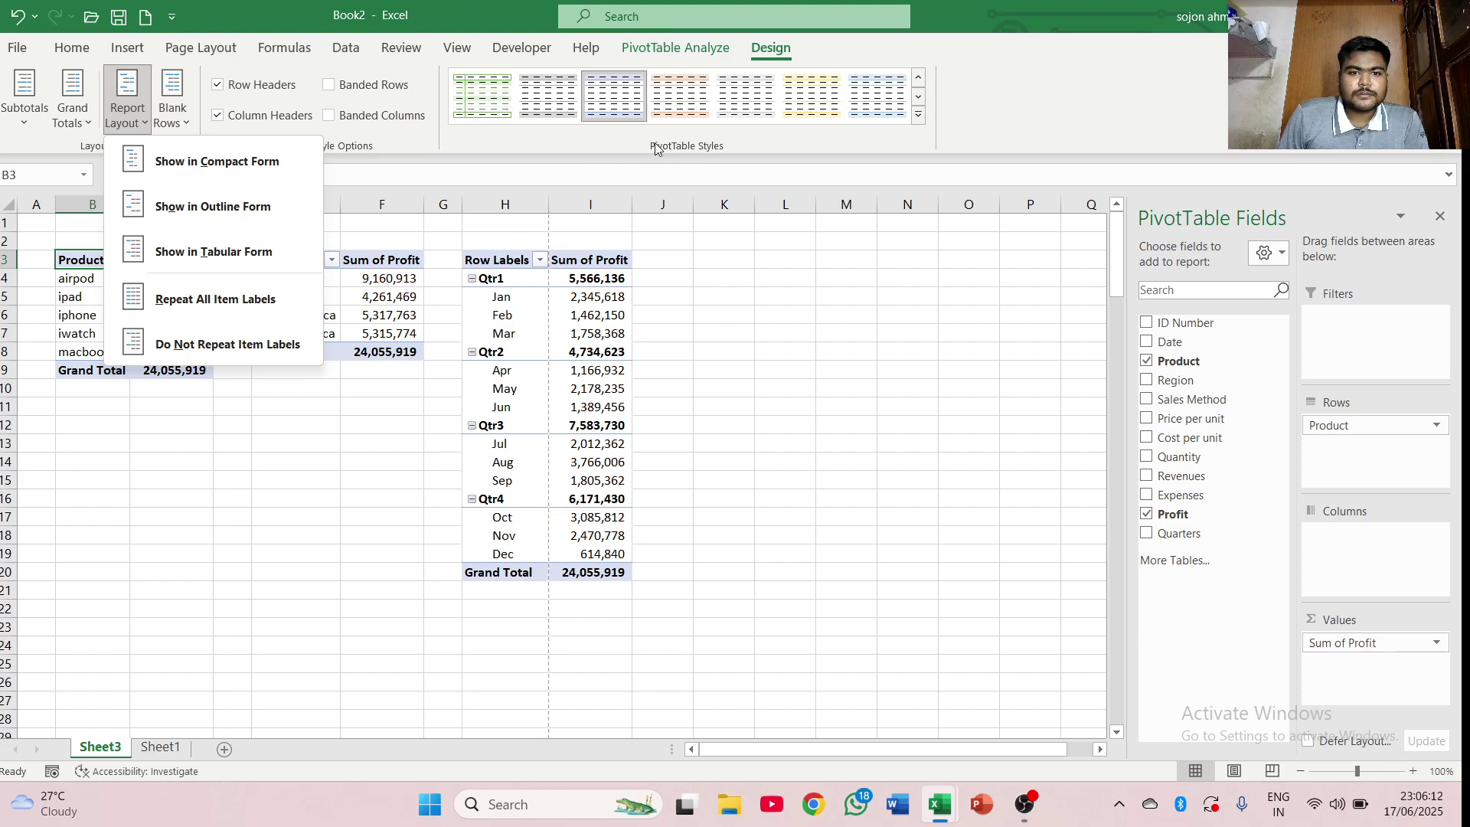
{"action": "left_click", "coordinate": [727, 546]}
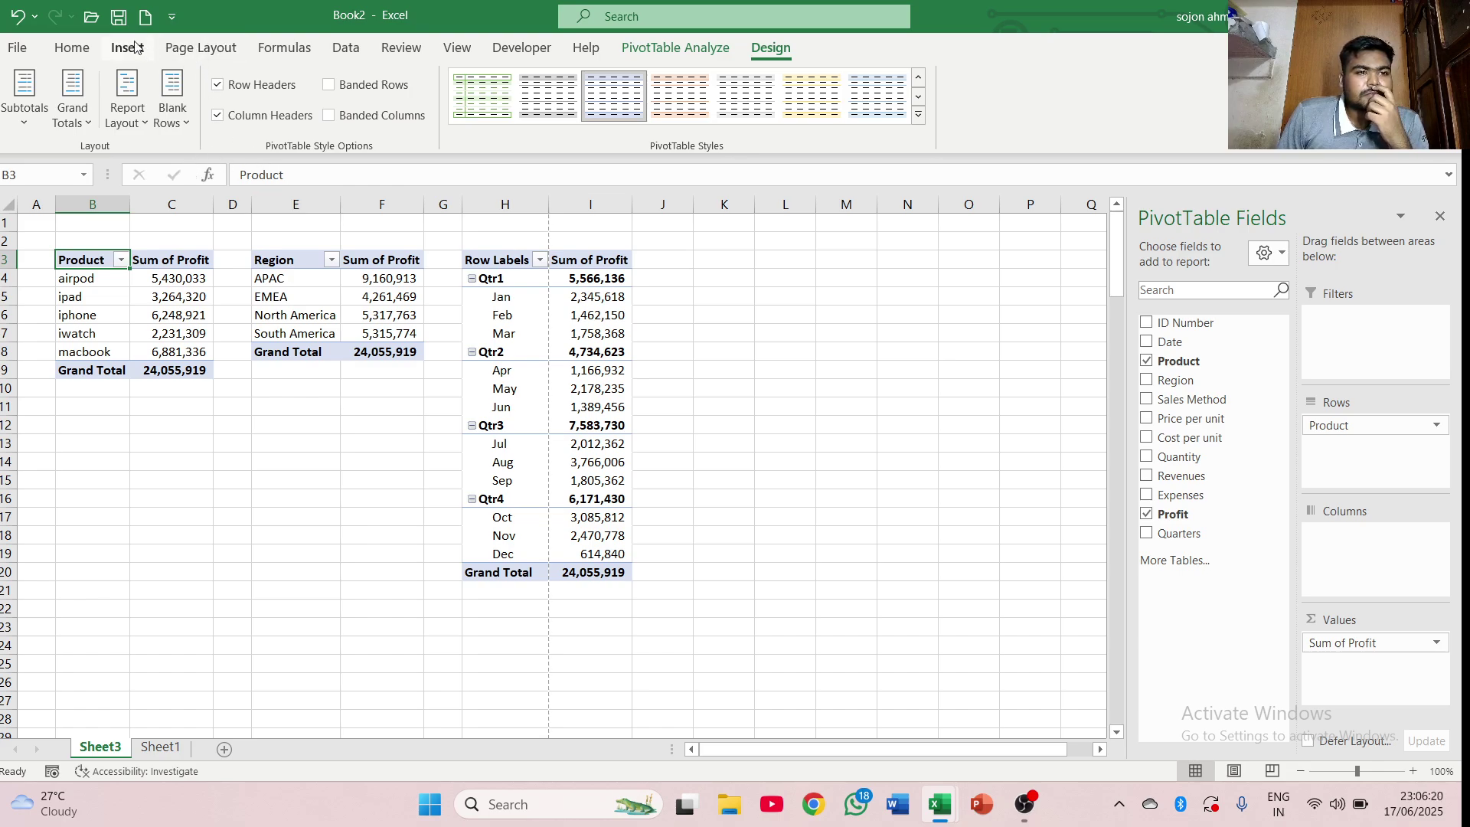
{"action": "left_click", "coordinate": [1024, 804]}
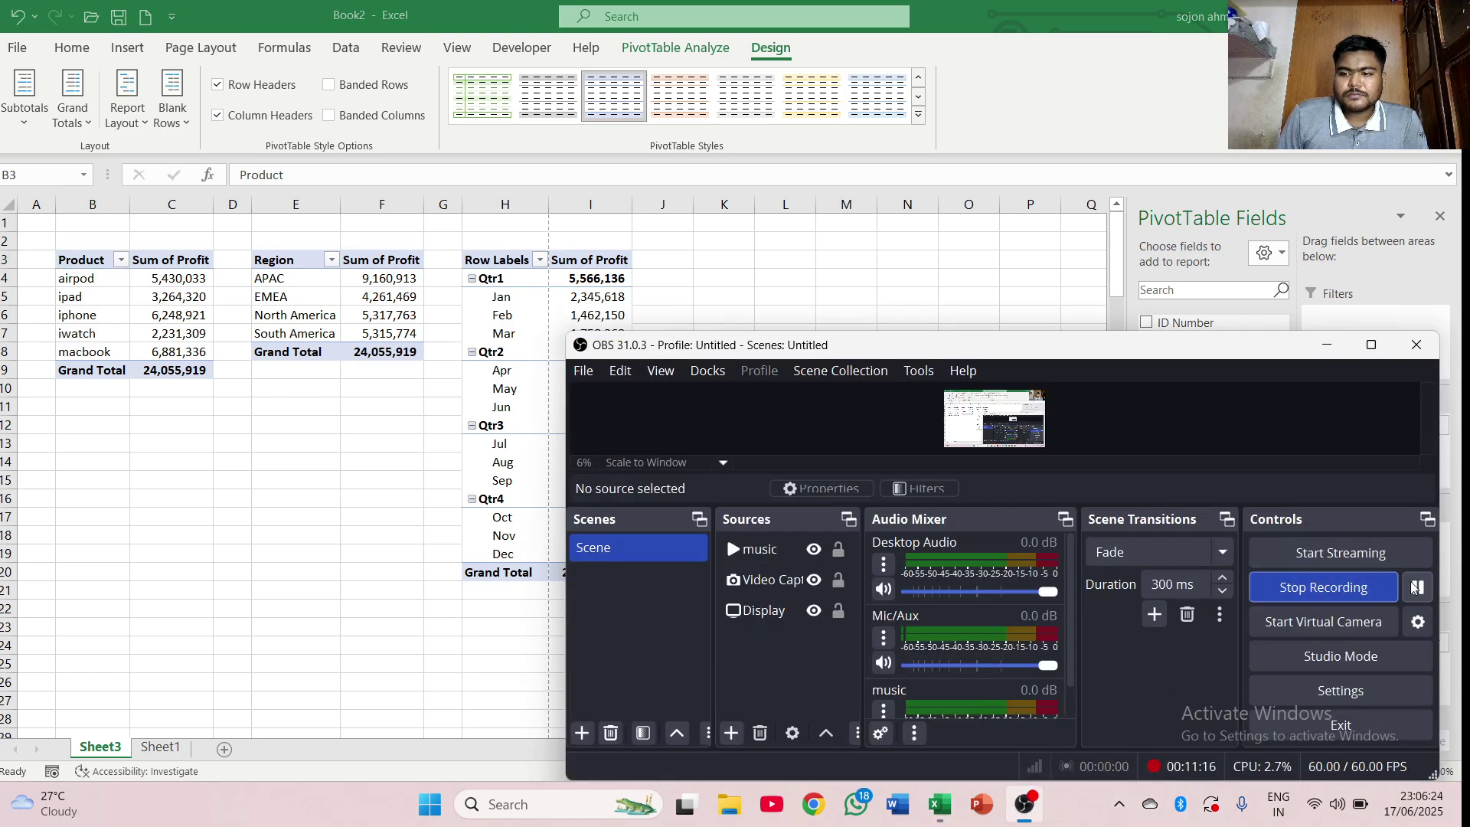
{"action": "left_click", "coordinate": [1418, 587]}
{"action": "left_click", "coordinate": [1417, 587]}
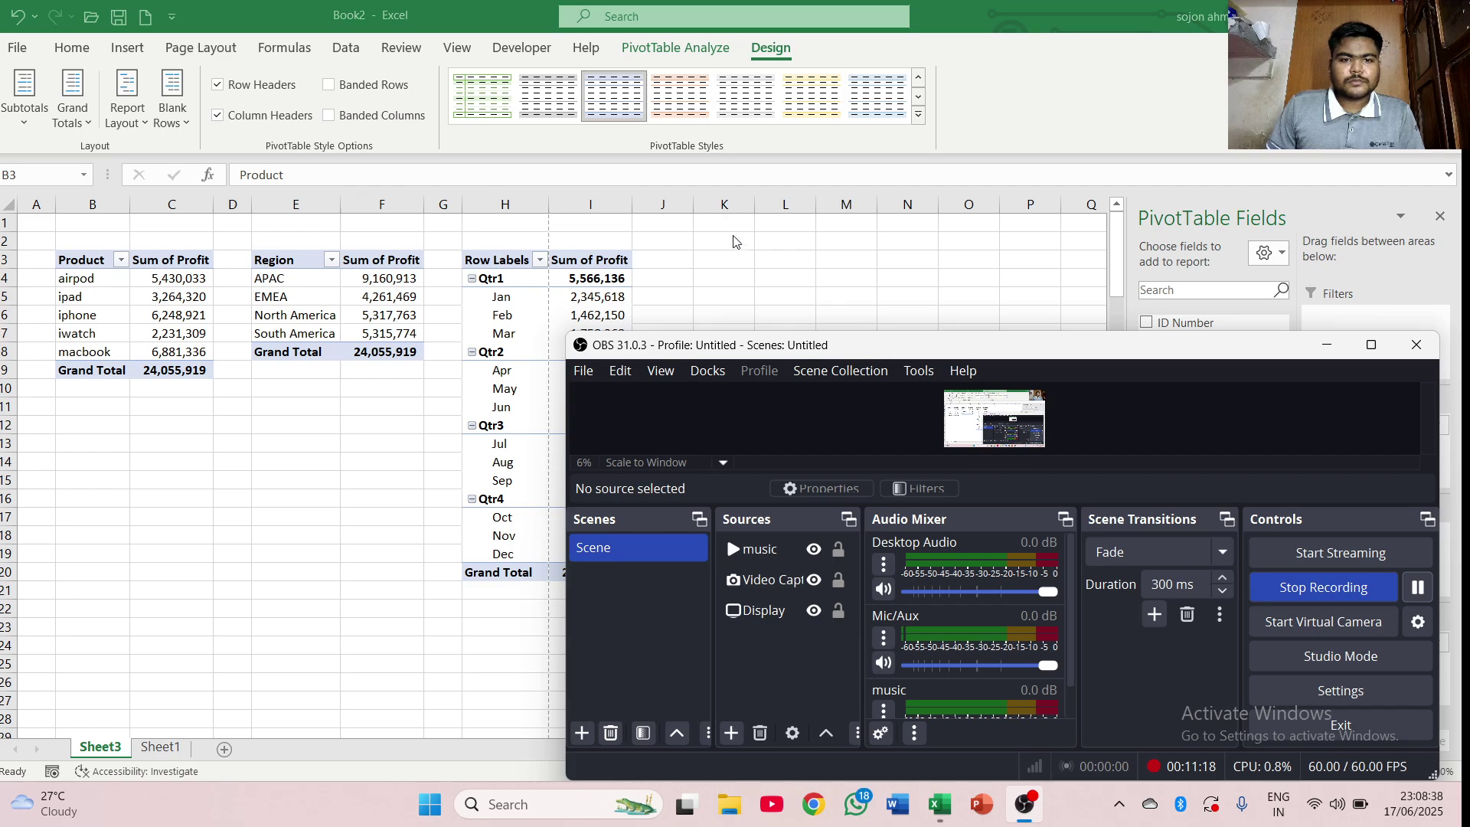
{"action": "key", "text": "alt+Tab"}
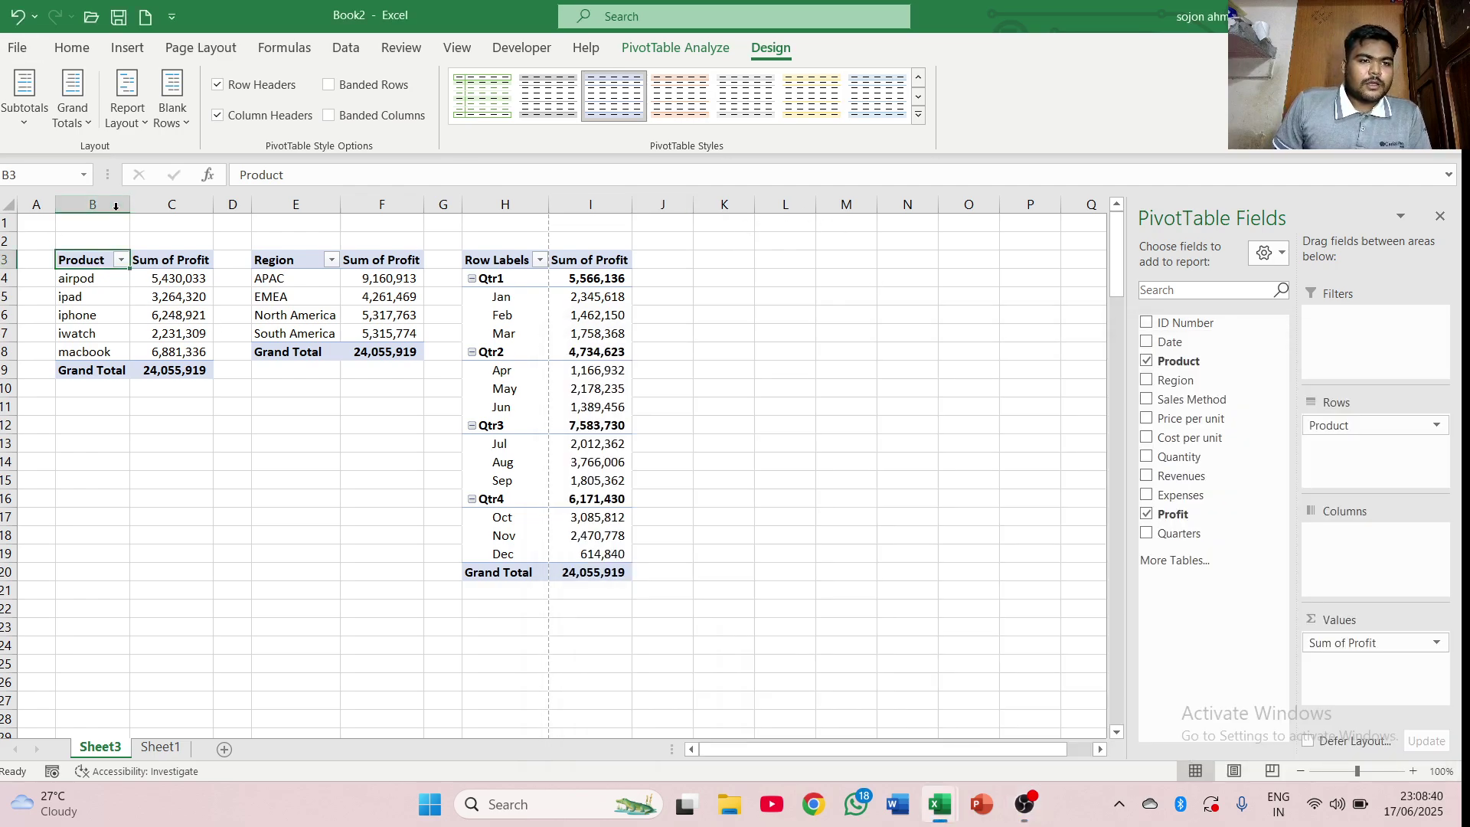
{"action": "left_click", "coordinate": [127, 107]}
{"action": "left_click", "coordinate": [213, 419]}
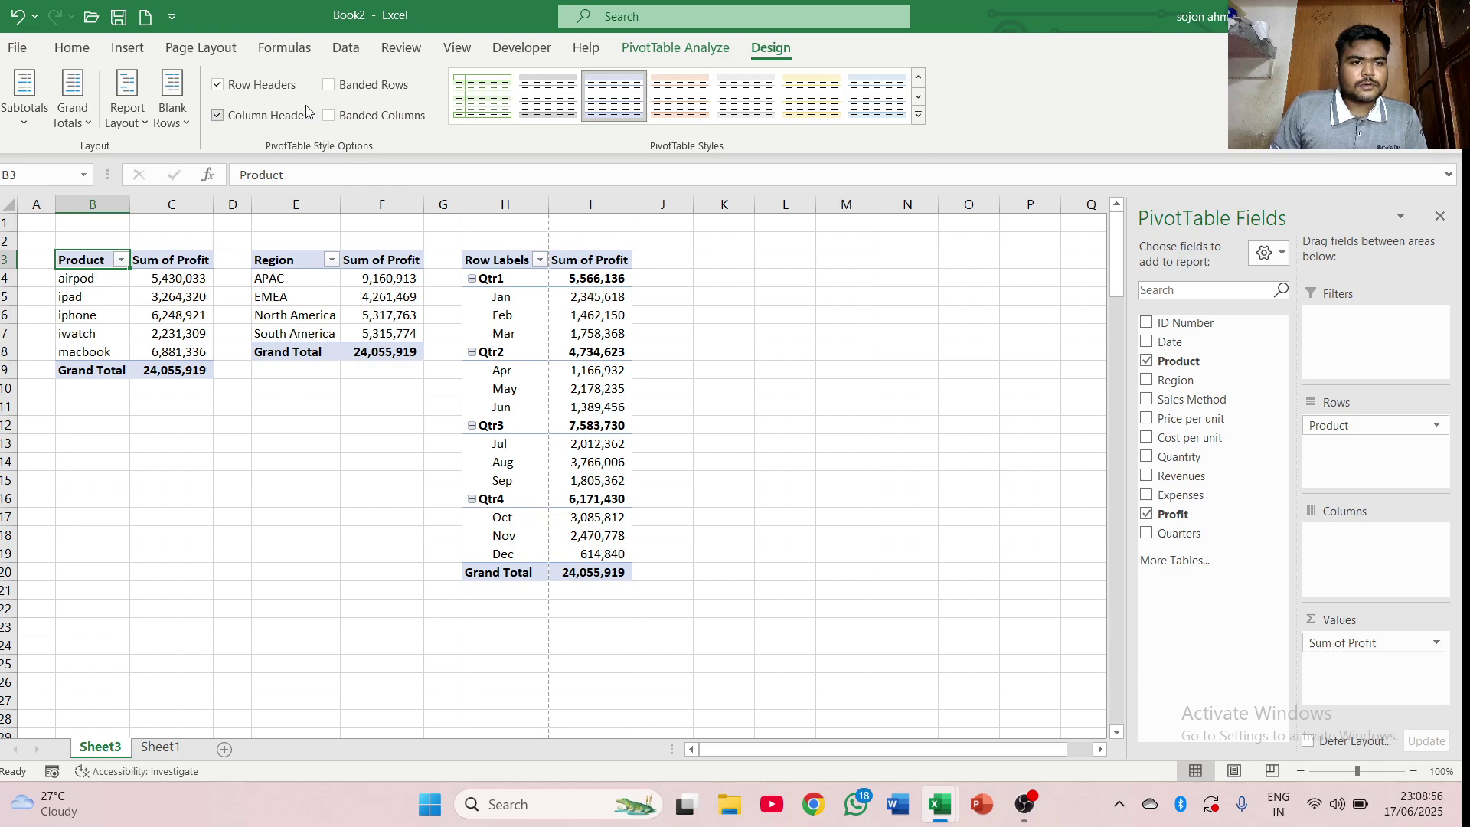
{"action": "left_click", "coordinate": [1025, 804]}
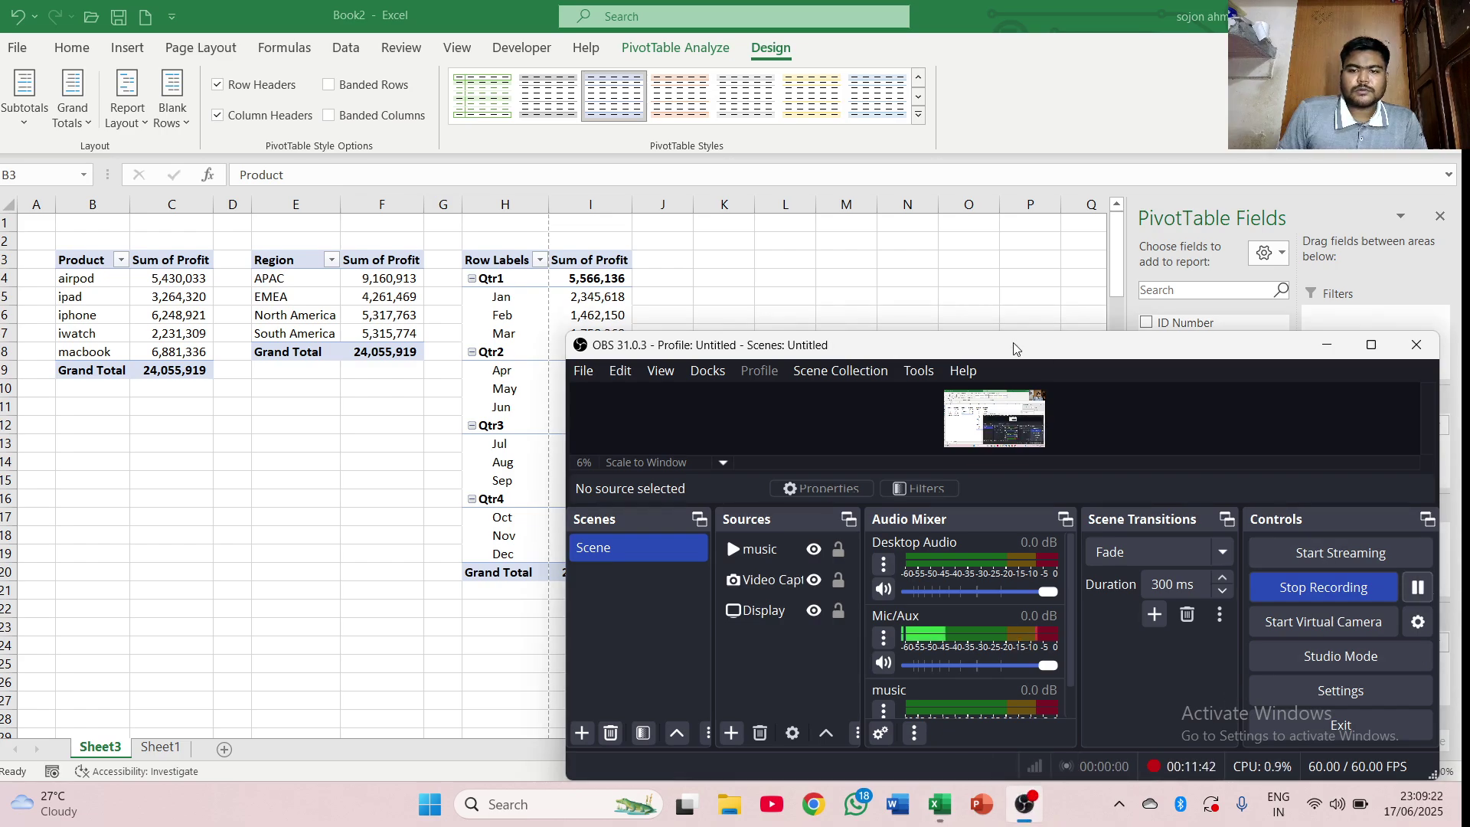
{"action": "left_click", "coordinate": [963, 320]}
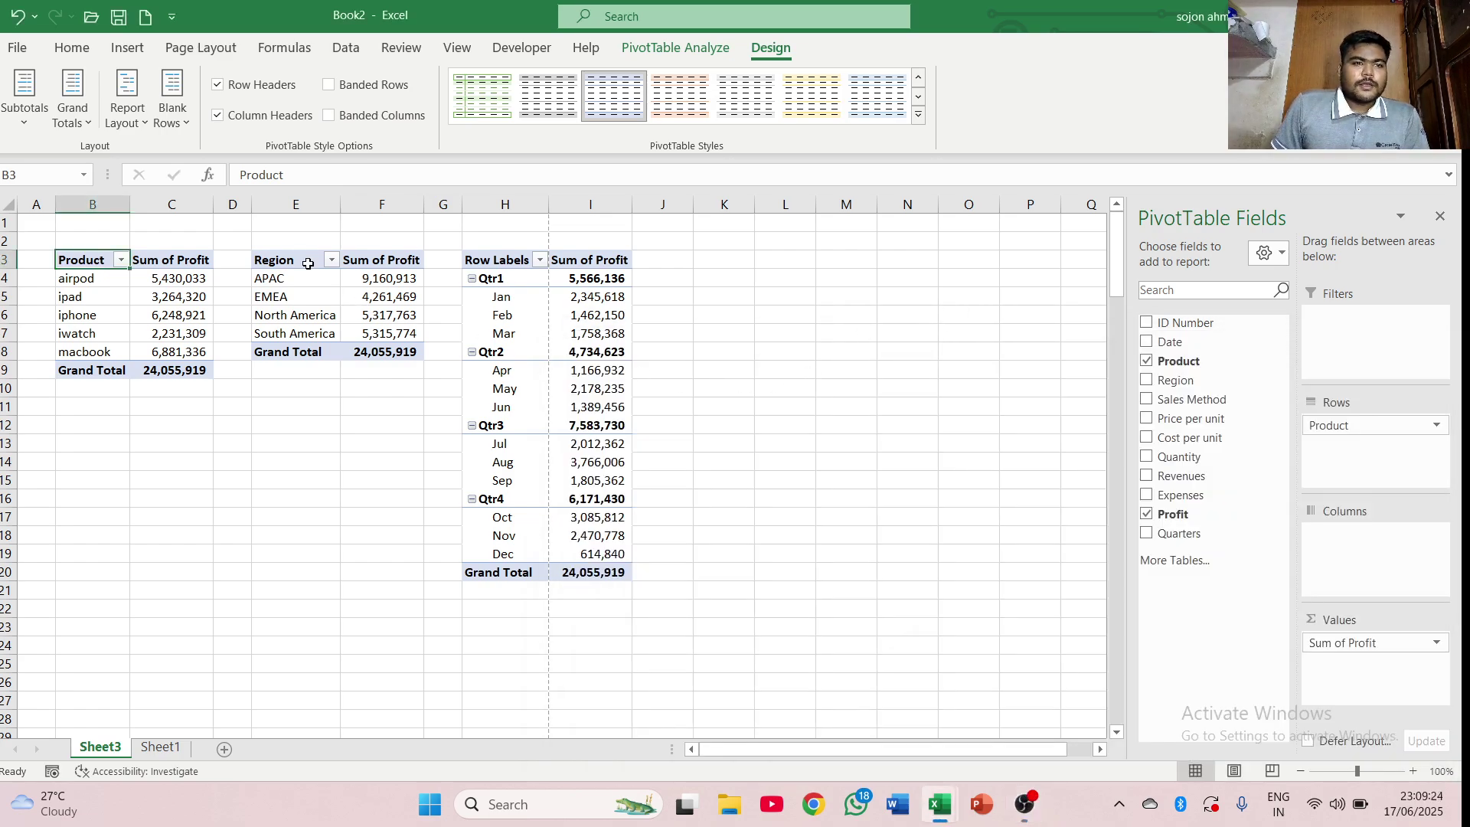
- Hide the gridlines on the pivot table worksheet
{"action": "left_click", "coordinate": [457, 47]}
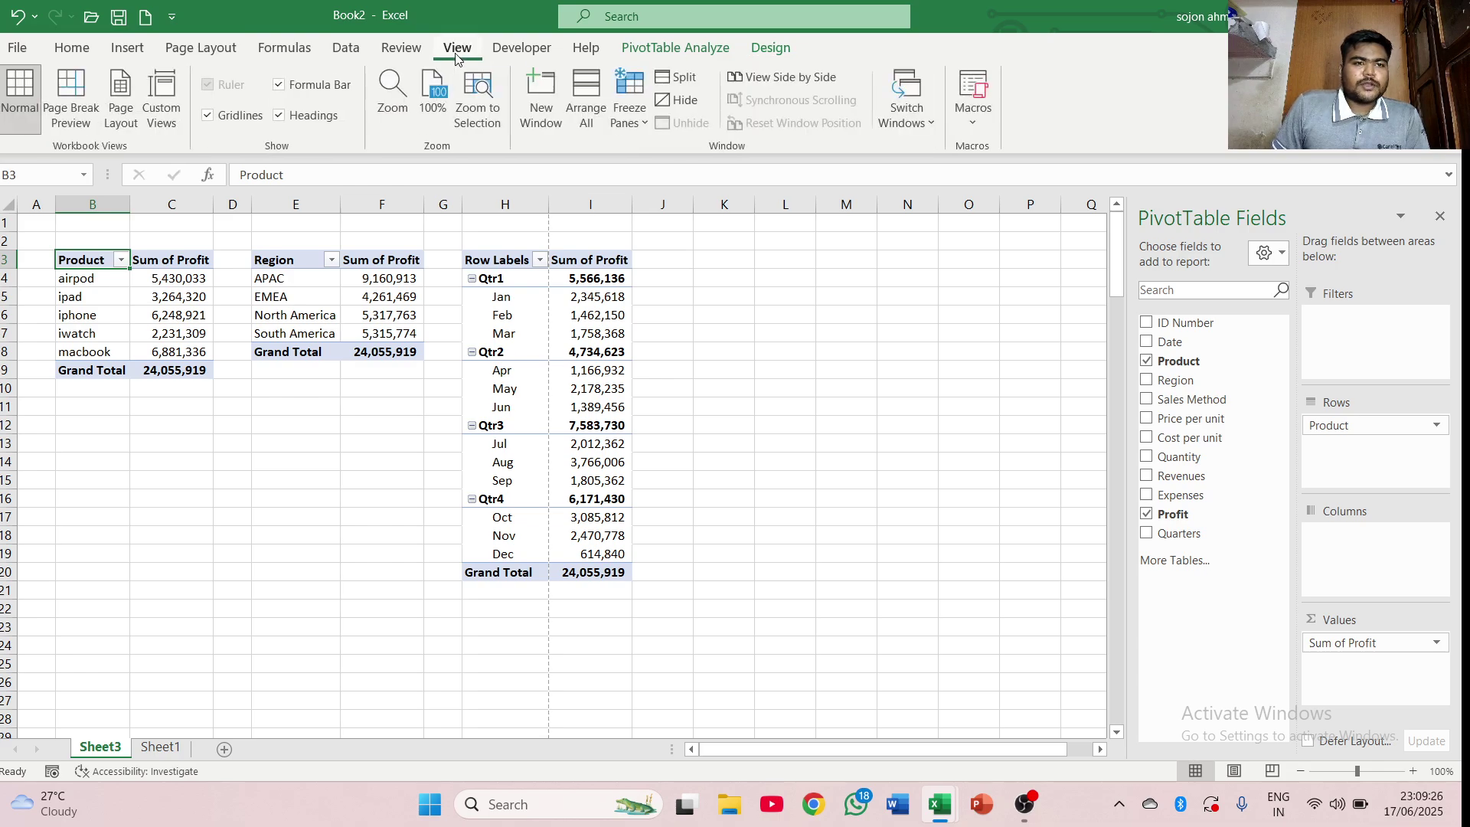
{"action": "left_click", "coordinate": [207, 115]}
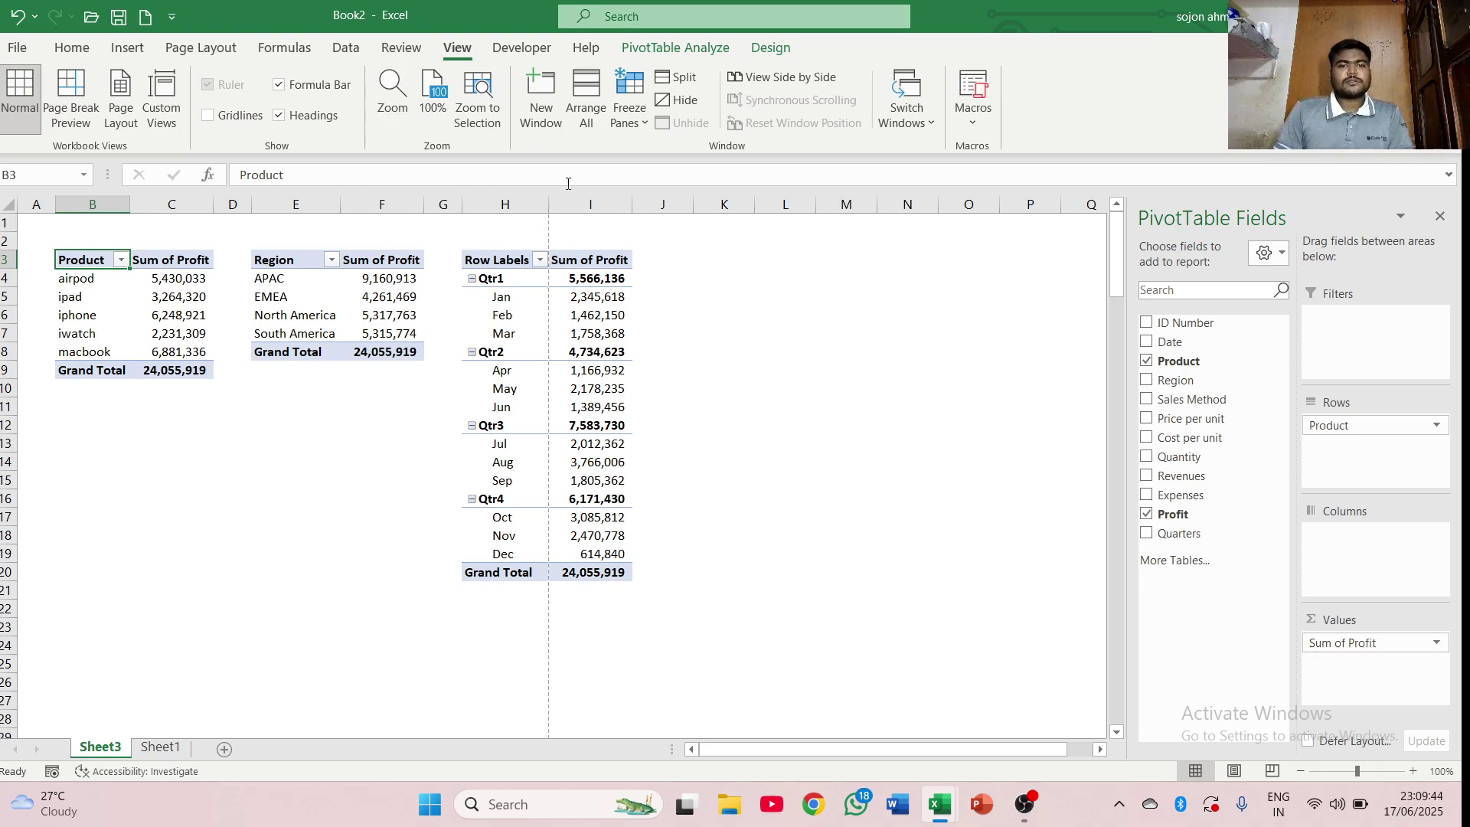
- Try light PivotTable styles on the profit-by-product pivot table, followed by a medium style with an orange header
{"action": "left_click", "coordinate": [688, 54]}
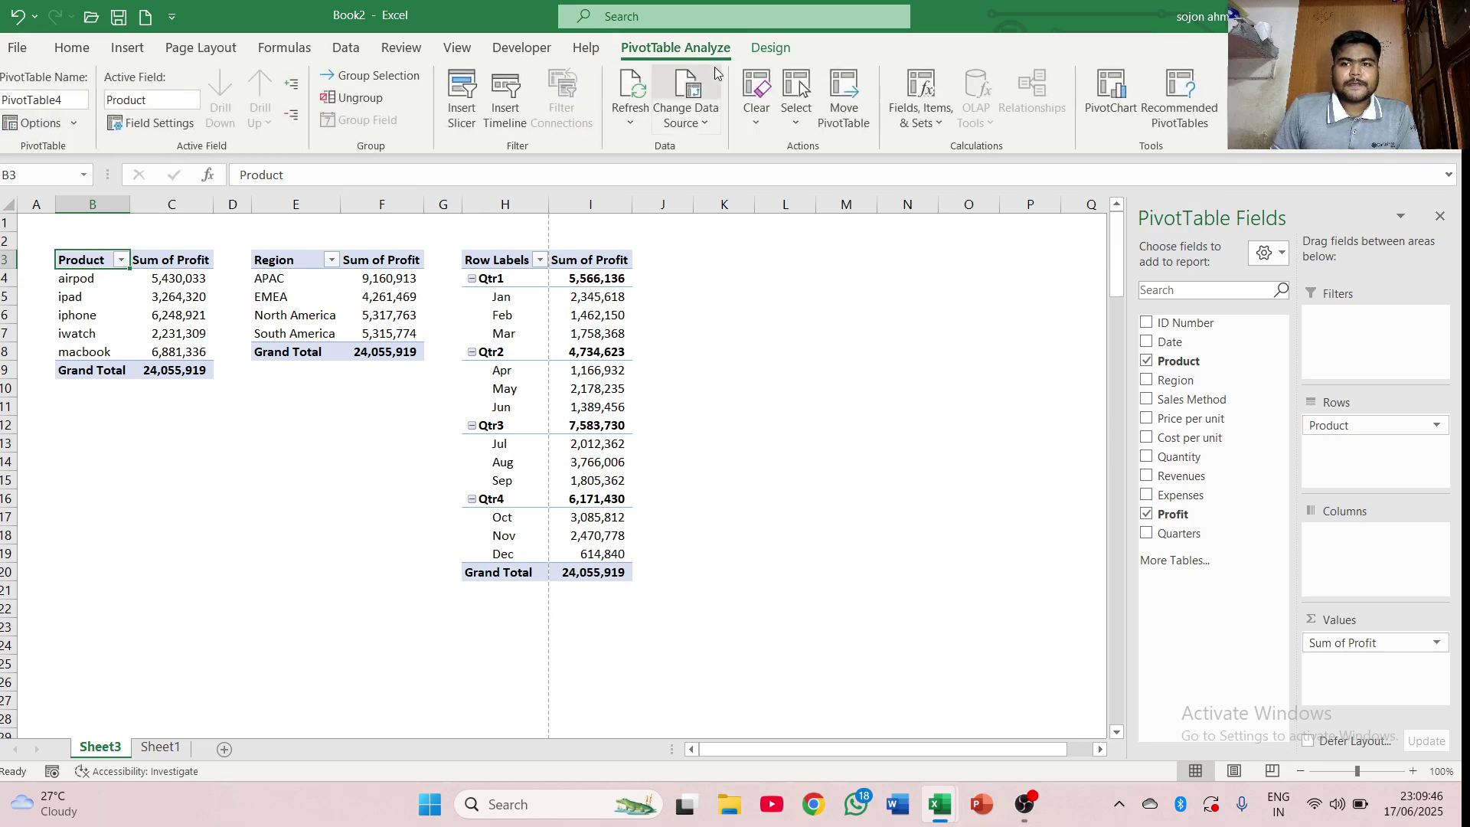
{"action": "left_click", "coordinate": [769, 48]}
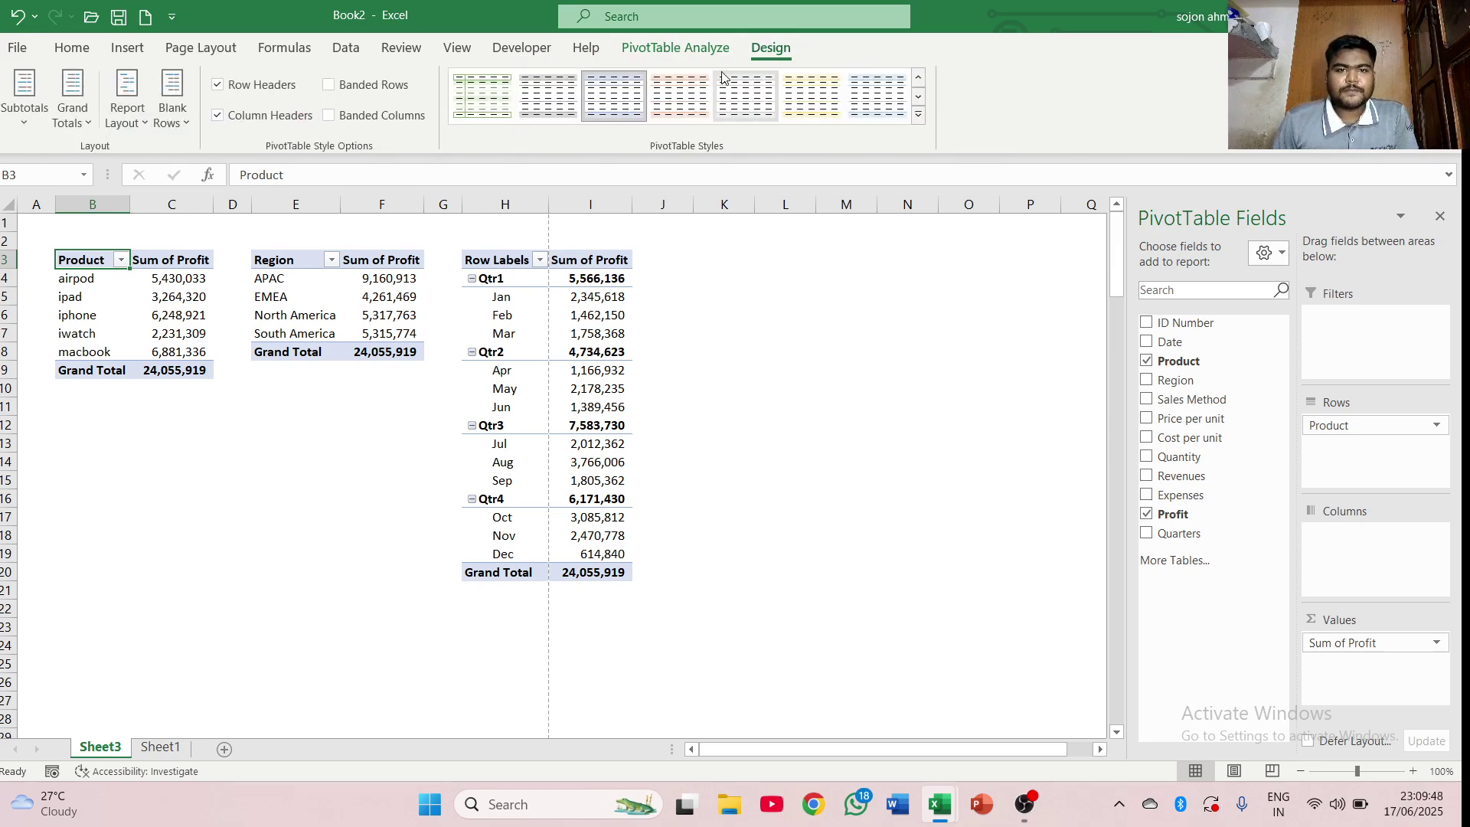
{"action": "left_click", "coordinate": [459, 108]}
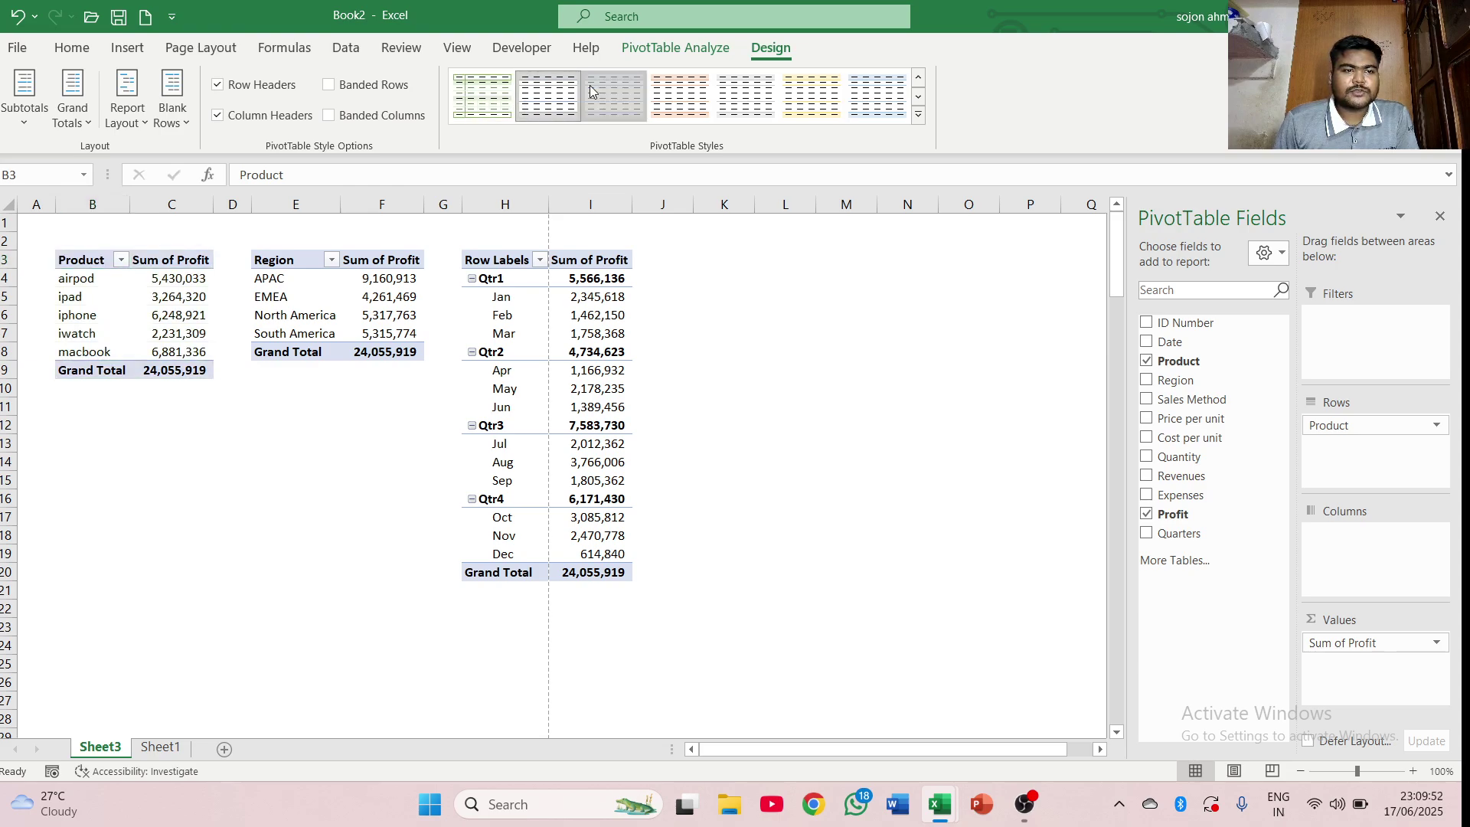
{"action": "left_click", "coordinate": [776, 92]}
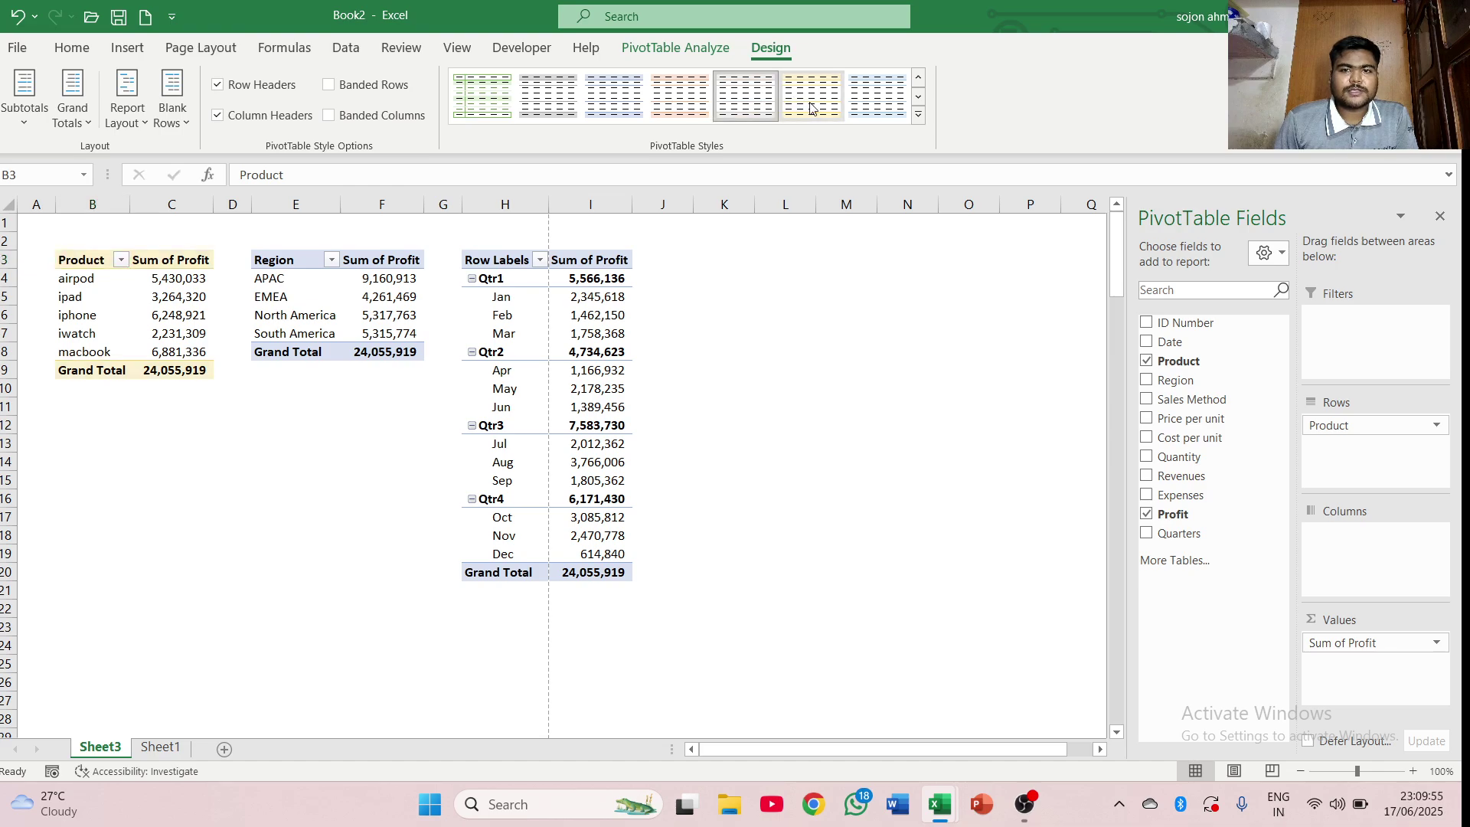
{"action": "left_click", "coordinate": [917, 115]}
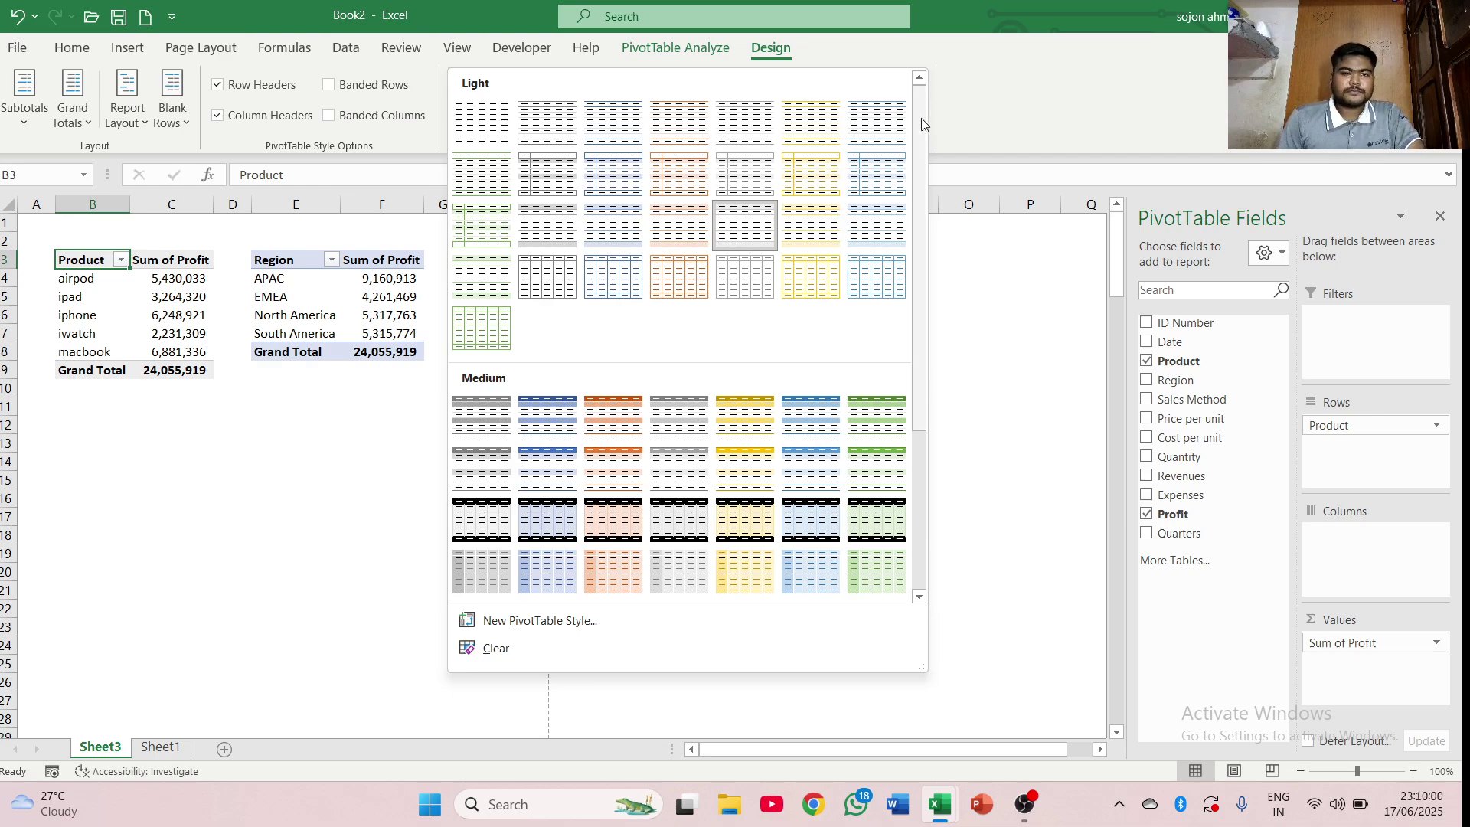
{"action": "left_click", "coordinate": [628, 412]}
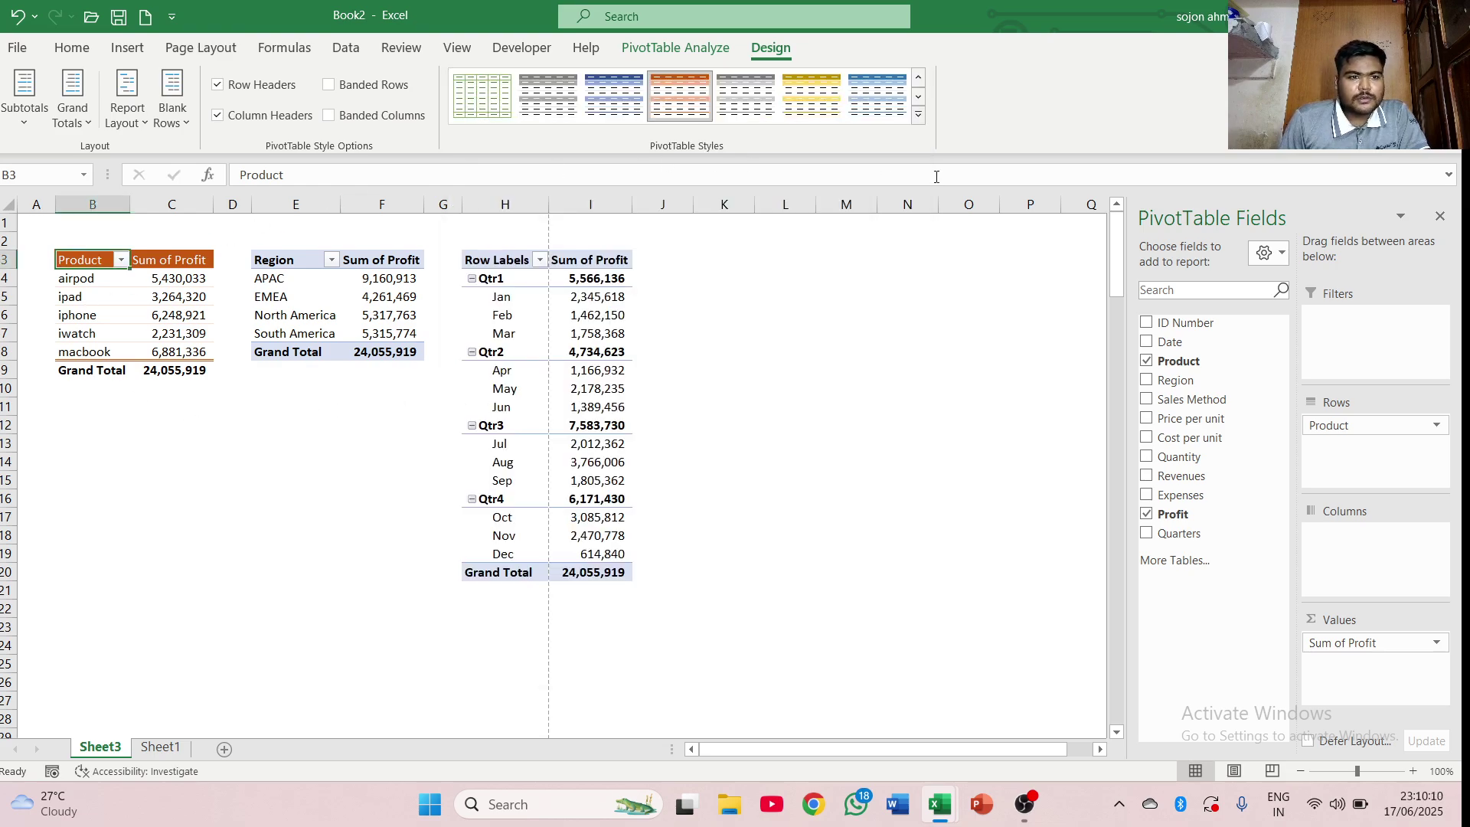
- Try a dark PivotTable style with orange rows and black header and total rows on the profit-by-product pivot table
{"action": "left_click", "coordinate": [917, 116]}
{"action": "scroll", "coordinate": [677, 559], "scroll_direction": "down", "scroll_amount": 3}
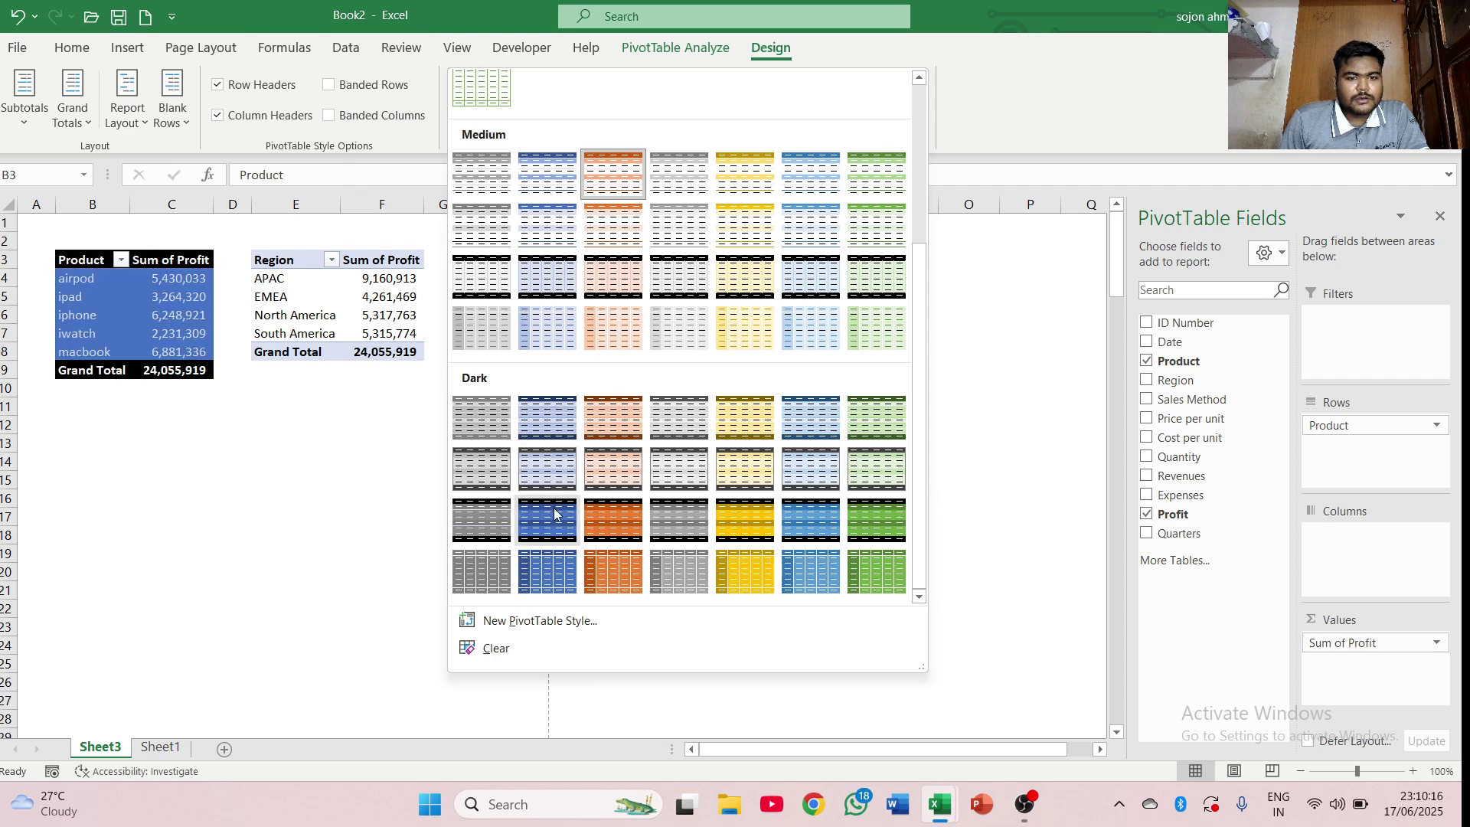
{"action": "left_click", "coordinate": [602, 510]}
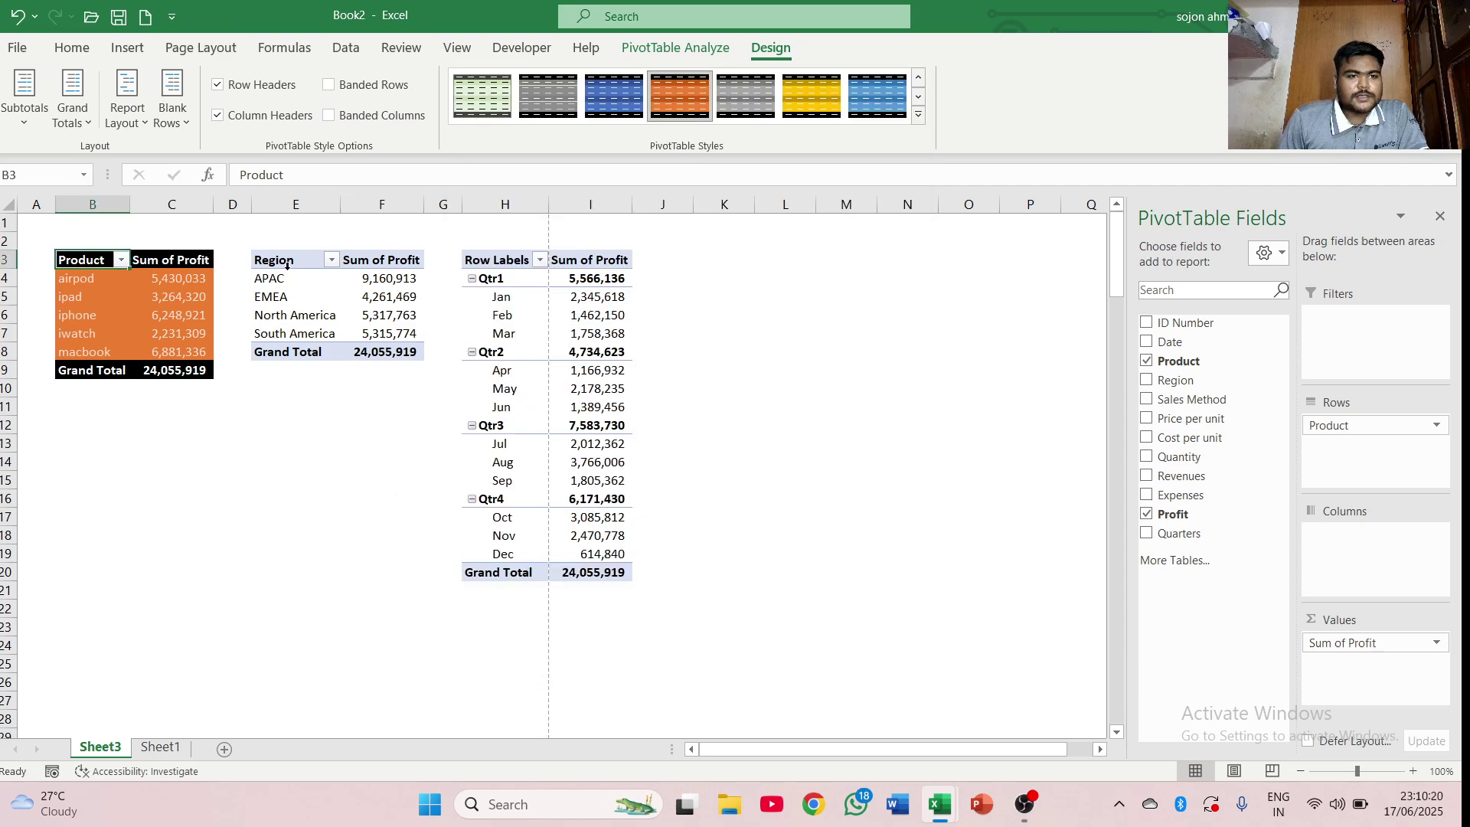
{"action": "left_click_drag", "start_coordinate": [273, 278], "coordinate": [383, 278]}
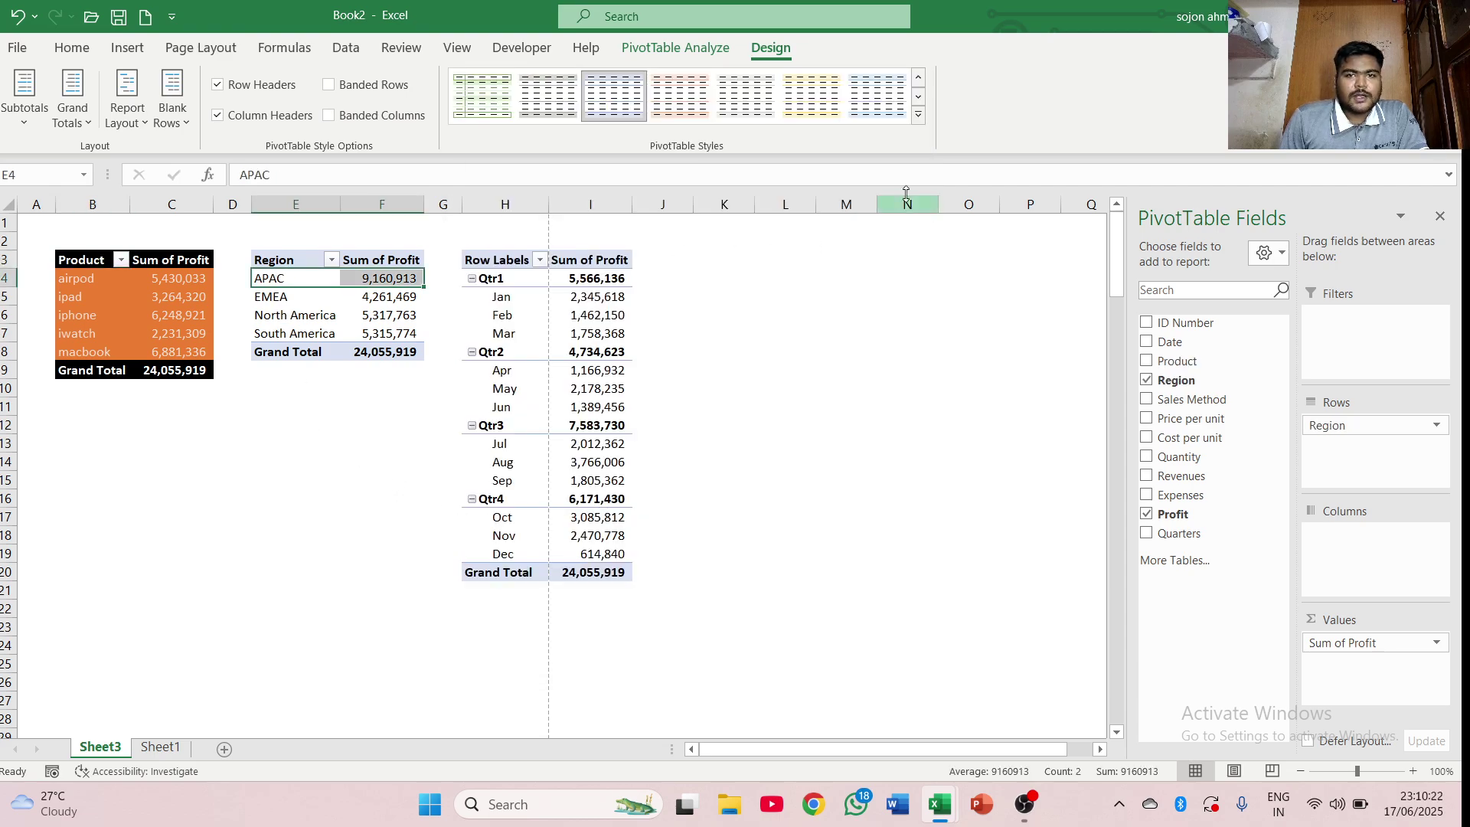
{"action": "left_click", "coordinate": [918, 116]}
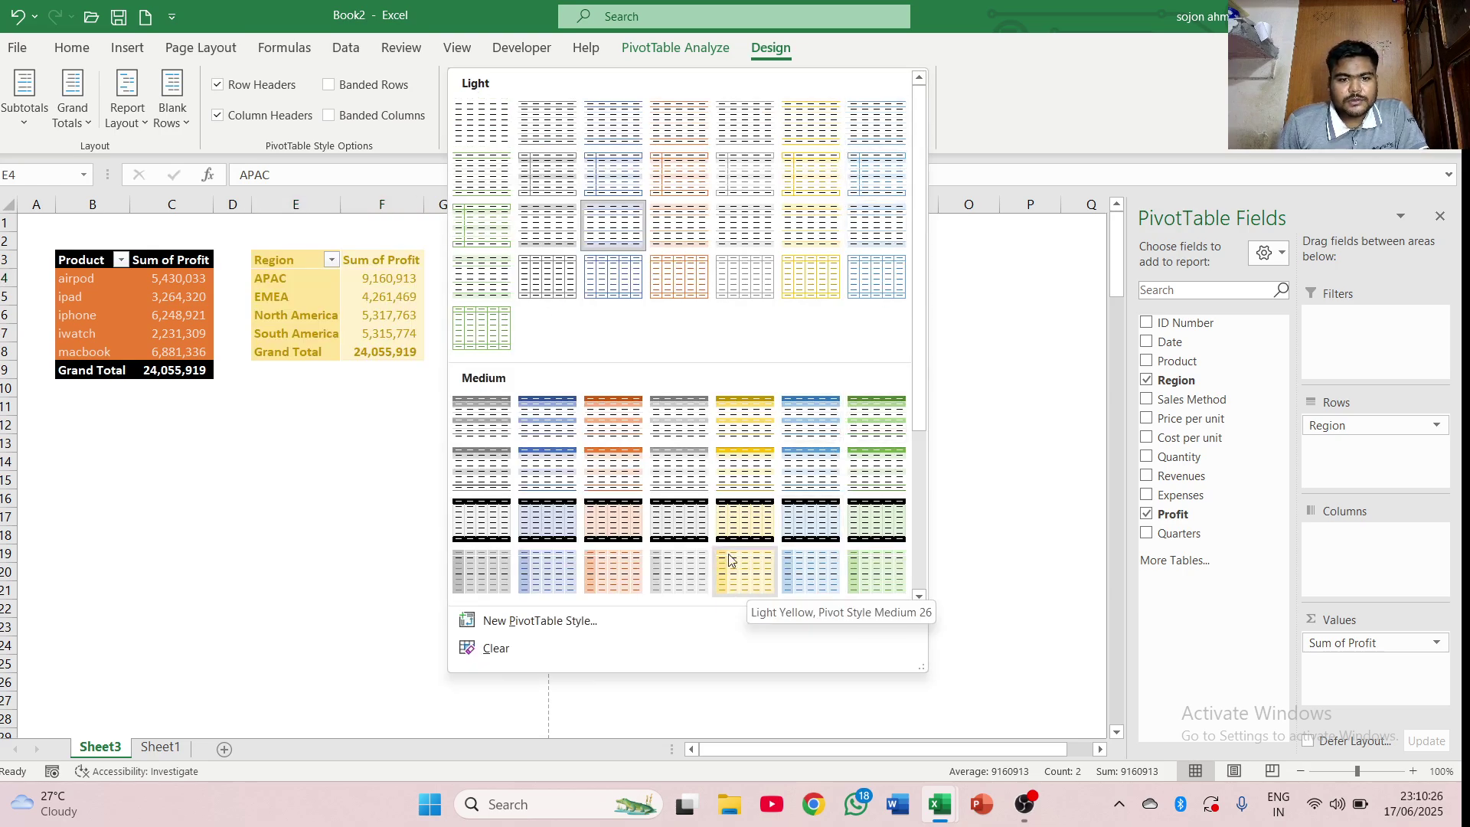
{"action": "scroll", "coordinate": [720, 545], "scroll_direction": "down", "scroll_amount": 3}
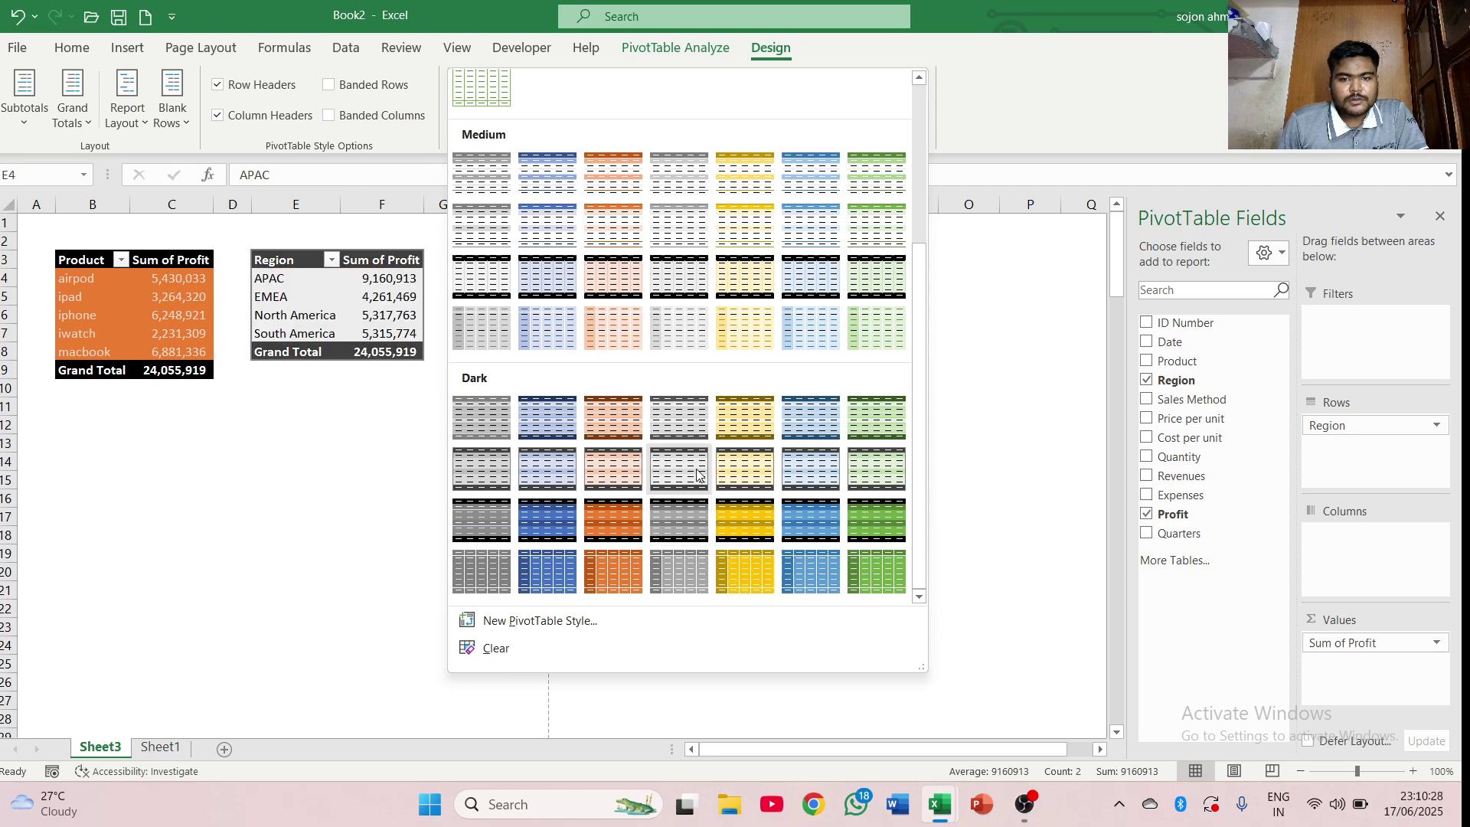
- Apply the dark PivotTable style with dark green header and total rows and light green items to the profit-by-product pivot table
{"action": "left_click", "coordinate": [201, 315]}
{"action": "left_click", "coordinate": [194, 311]}
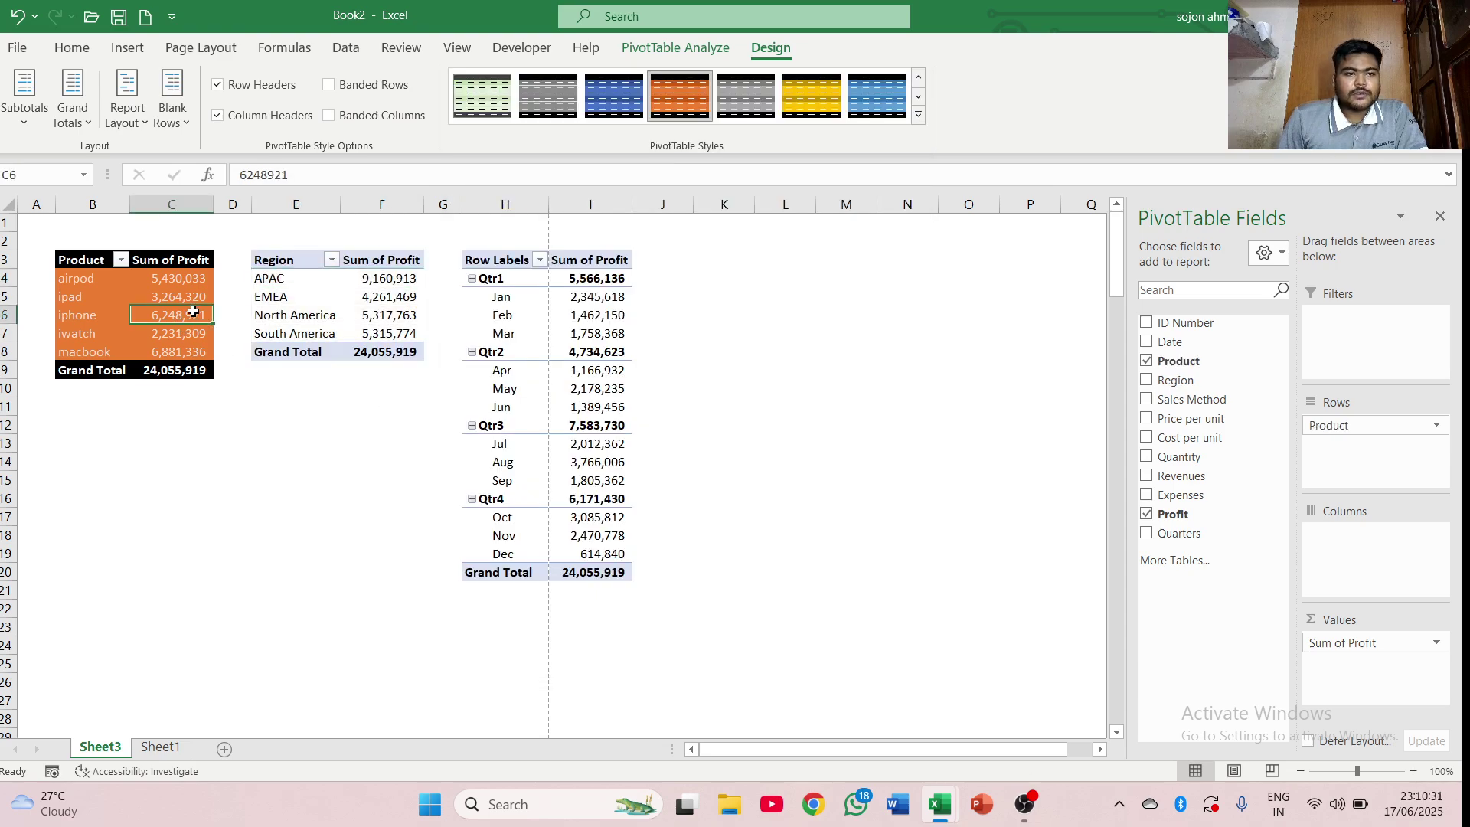
{"action": "left_click", "coordinate": [917, 114]}
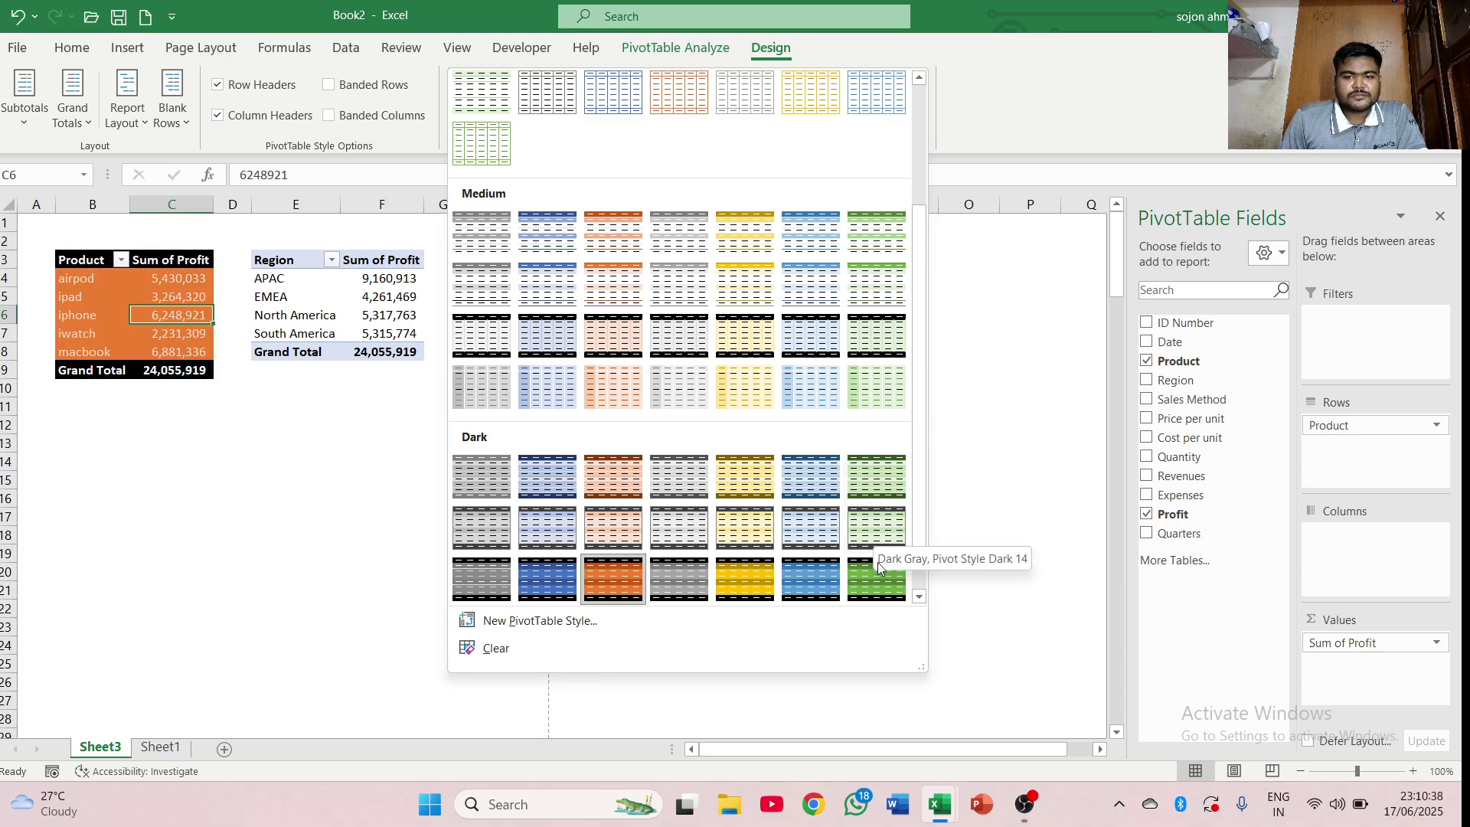
{"action": "left_click", "coordinate": [875, 471]}
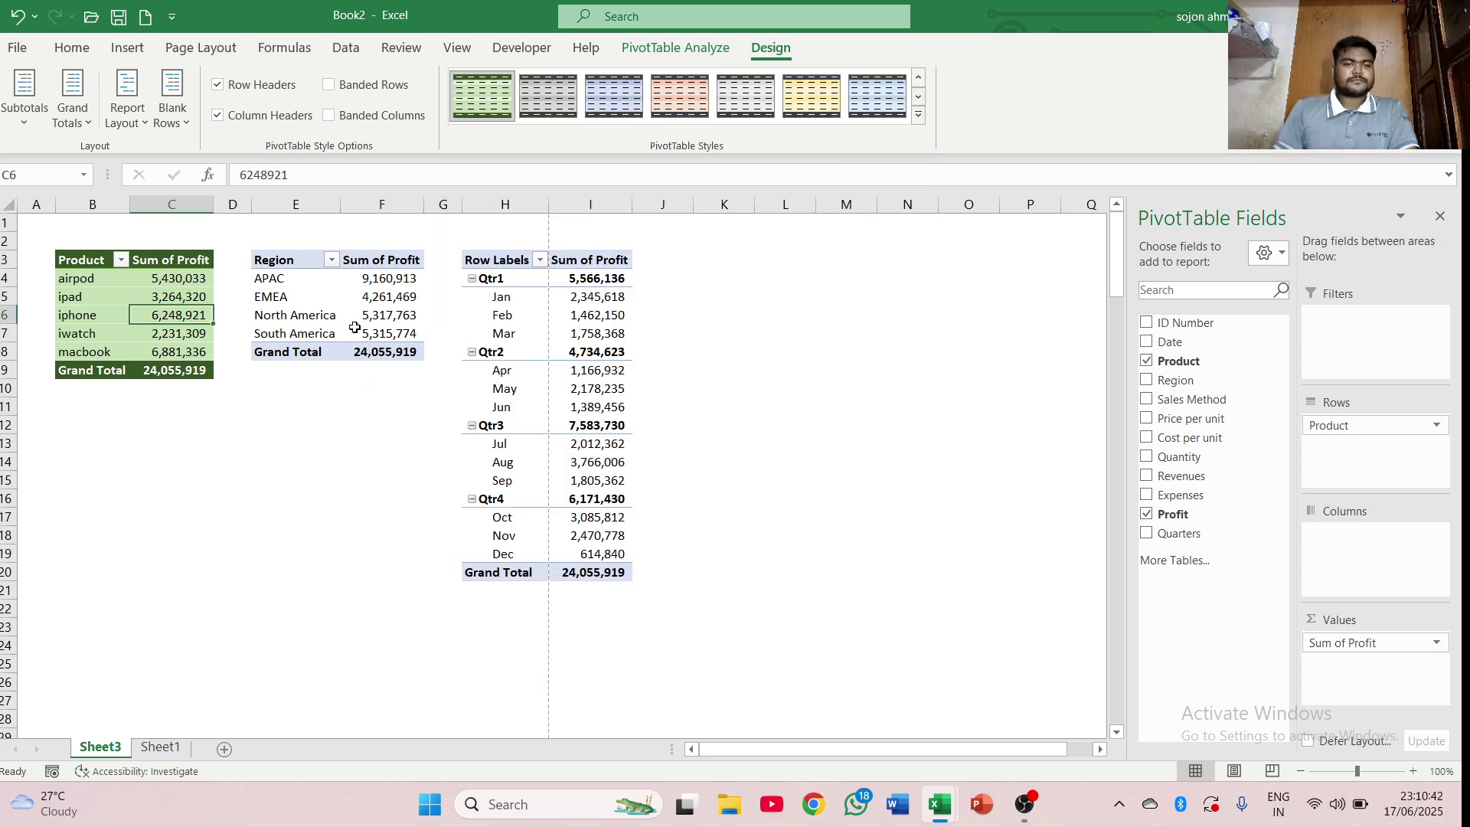
- Apply the dark PivotTable style with navy header and total rows and light blue items to the profit-by-region pivot table
{"action": "left_click", "coordinate": [269, 279]}
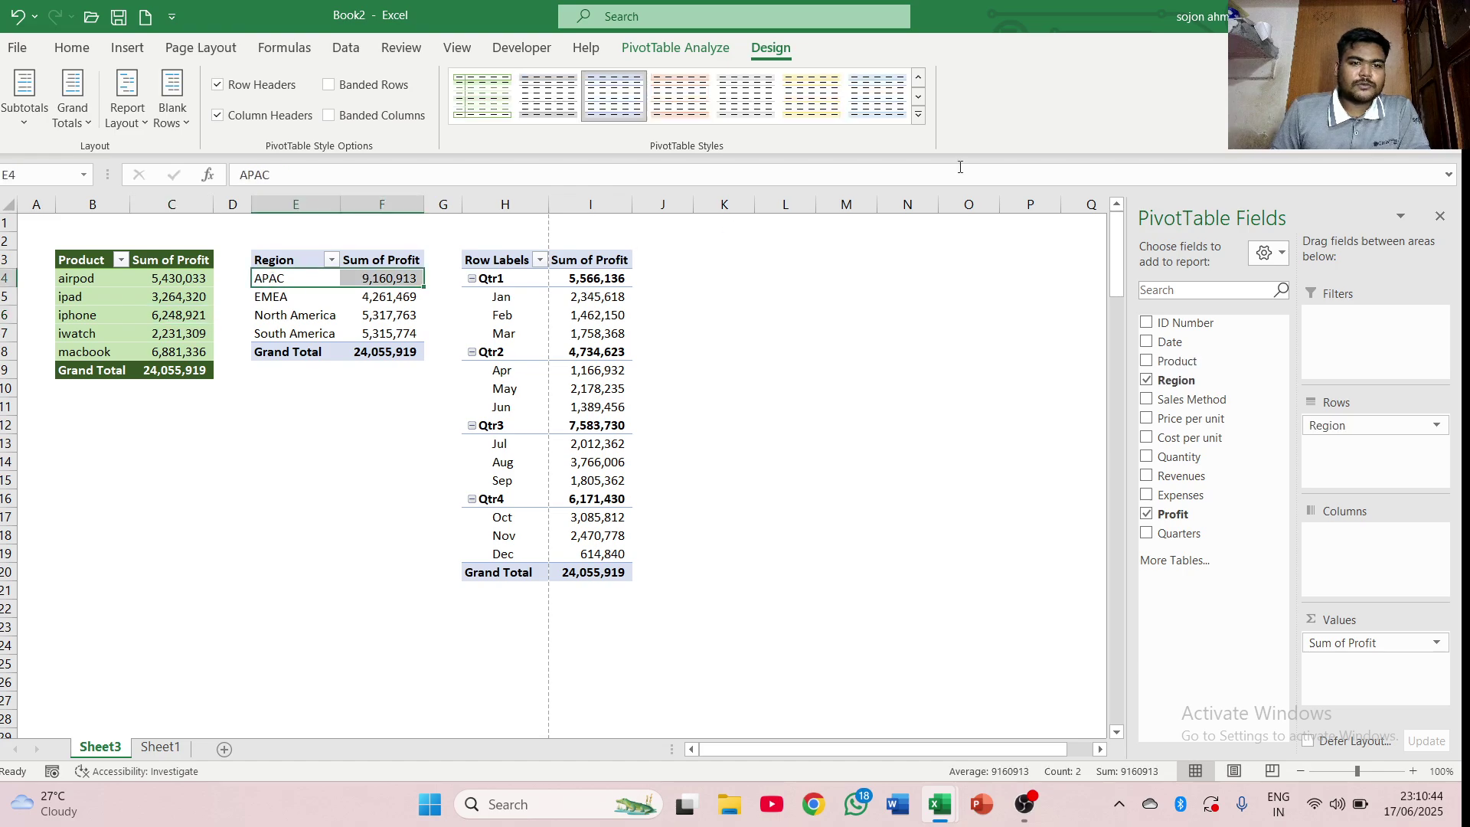
{"action": "left_click", "coordinate": [920, 112]}
{"action": "scroll", "coordinate": [755, 368], "scroll_direction": "down", "scroll_amount": 3}
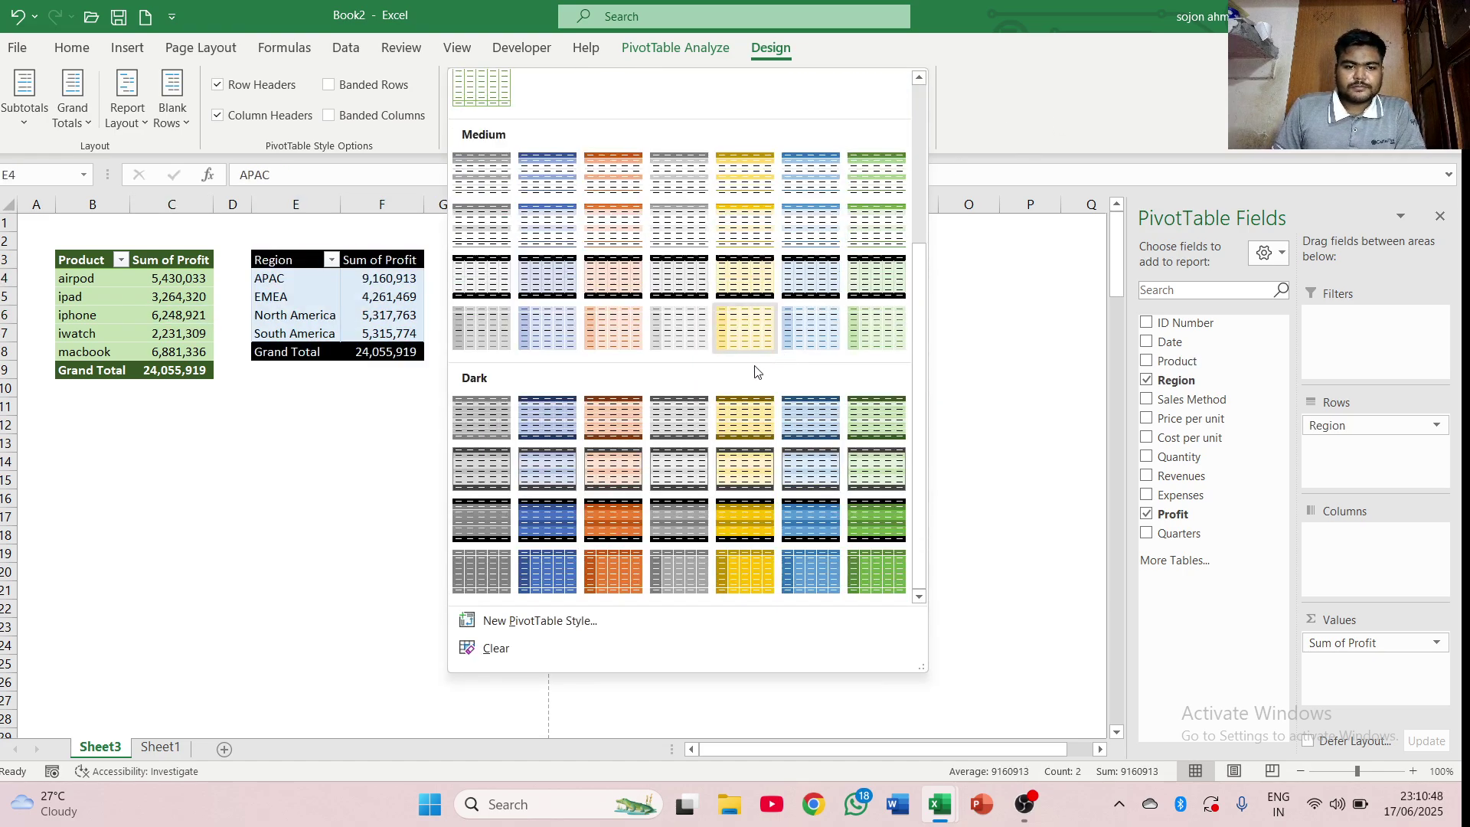
{"action": "left_click", "coordinate": [562, 408]}
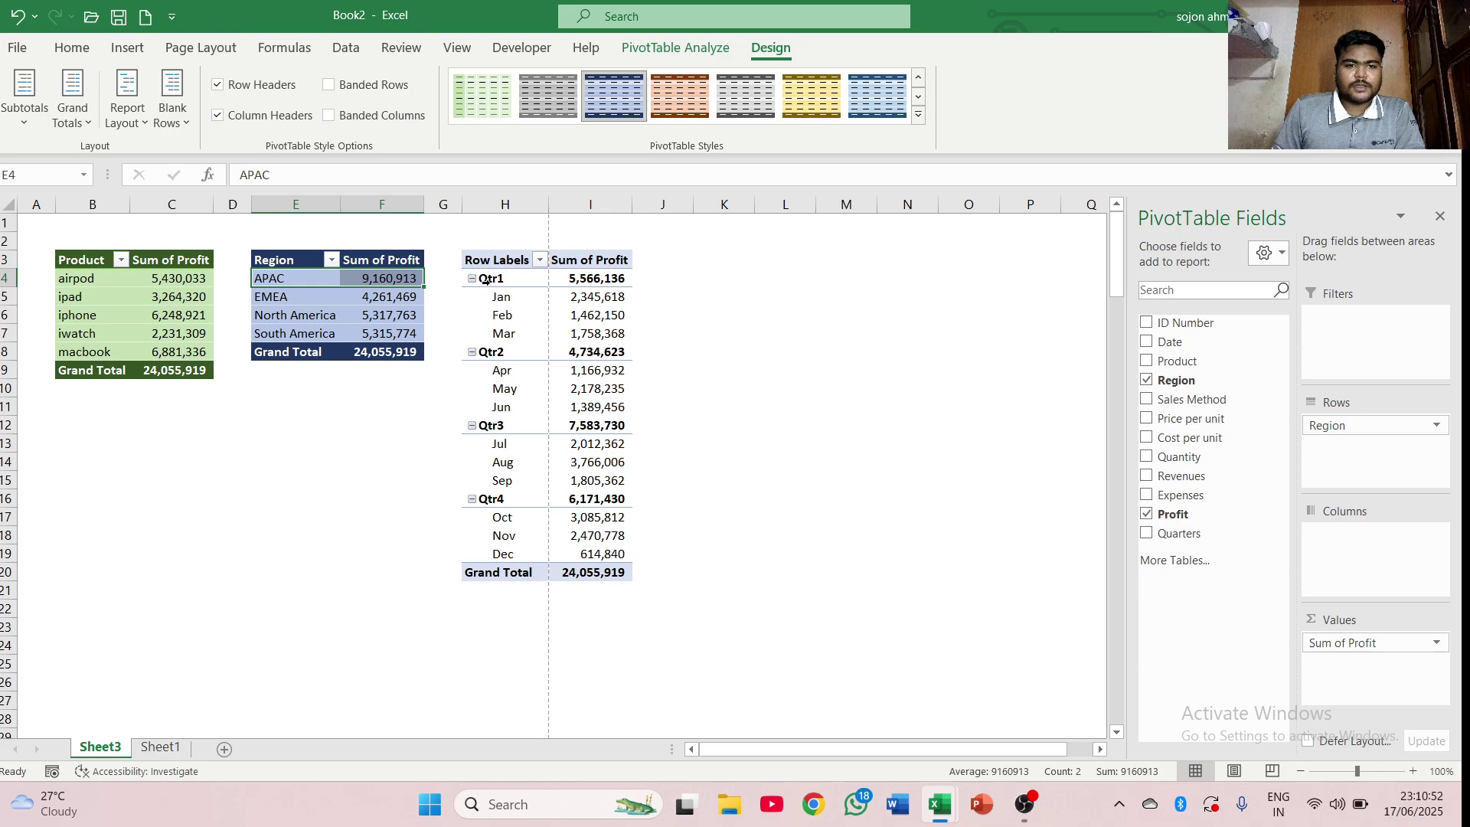
- Apply the gray dark PivotTable style to the quarter-and-month profit pivot table
{"action": "left_click", "coordinate": [500, 265]}
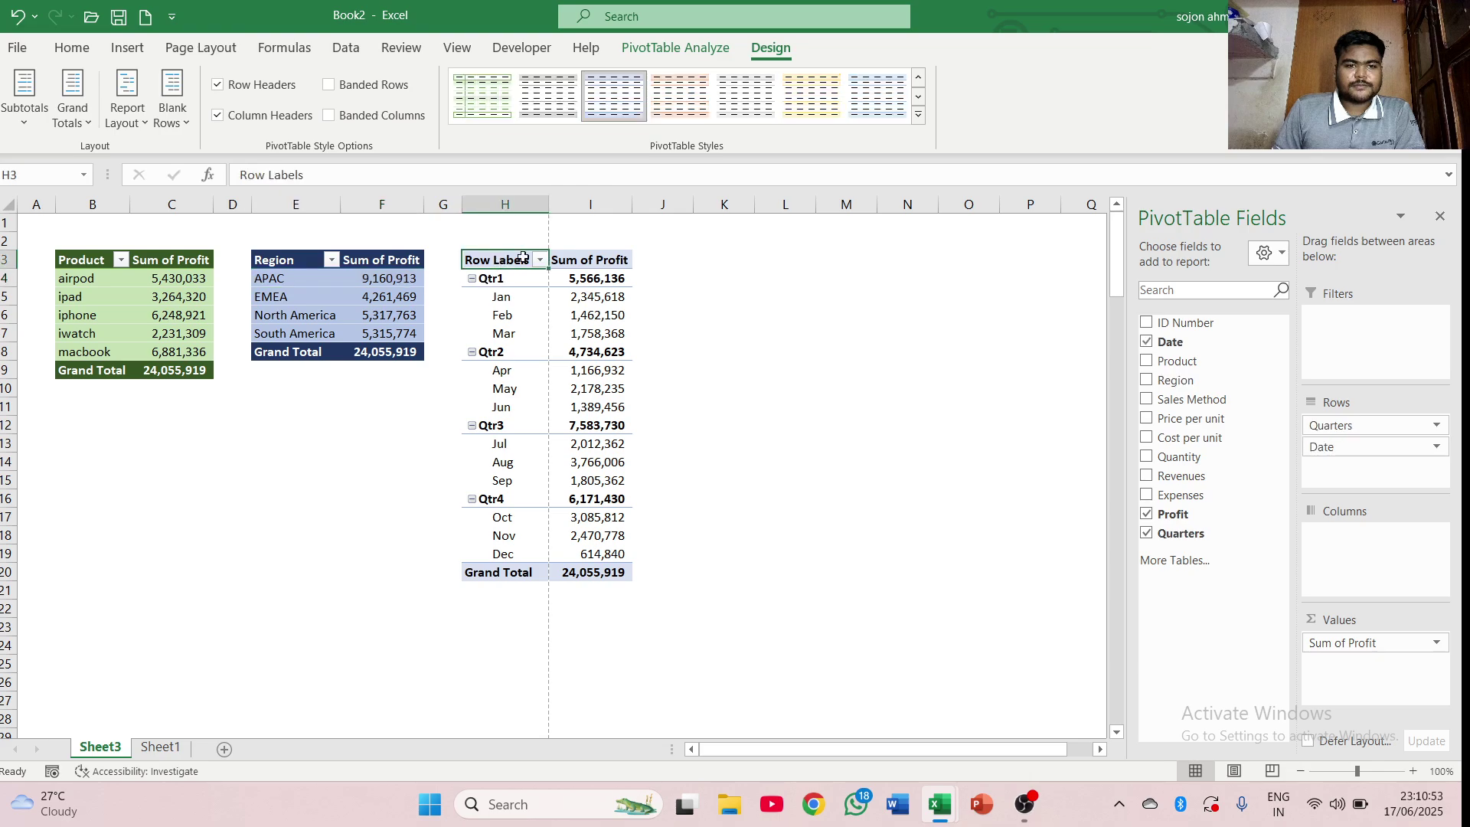
{"action": "left_click", "coordinate": [919, 114]}
{"action": "scroll", "coordinate": [804, 299], "scroll_direction": "down", "scroll_amount": 5}
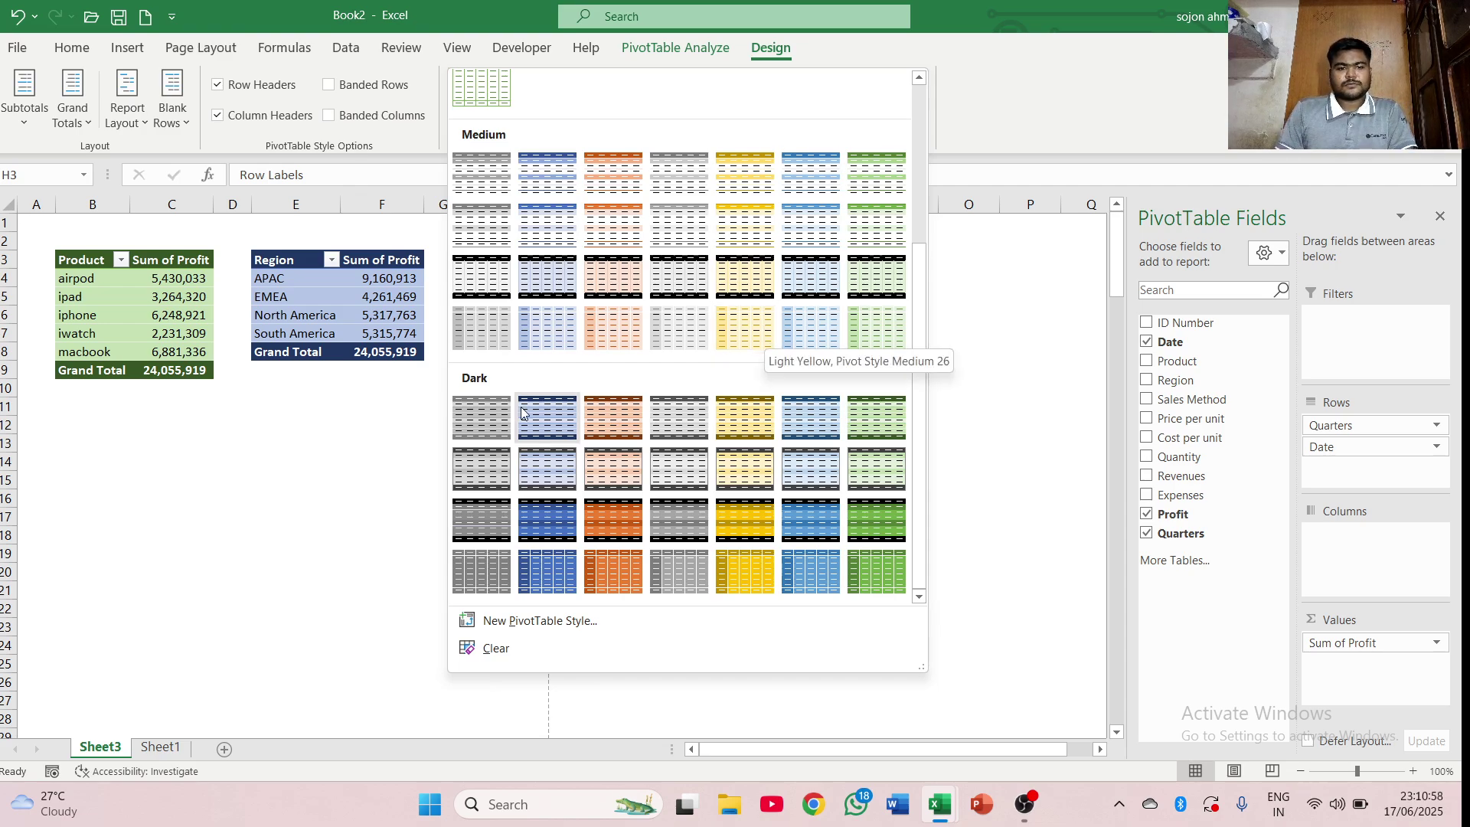
{"action": "left_click", "coordinate": [472, 426]}
{"action": "left_click", "coordinate": [708, 351]}
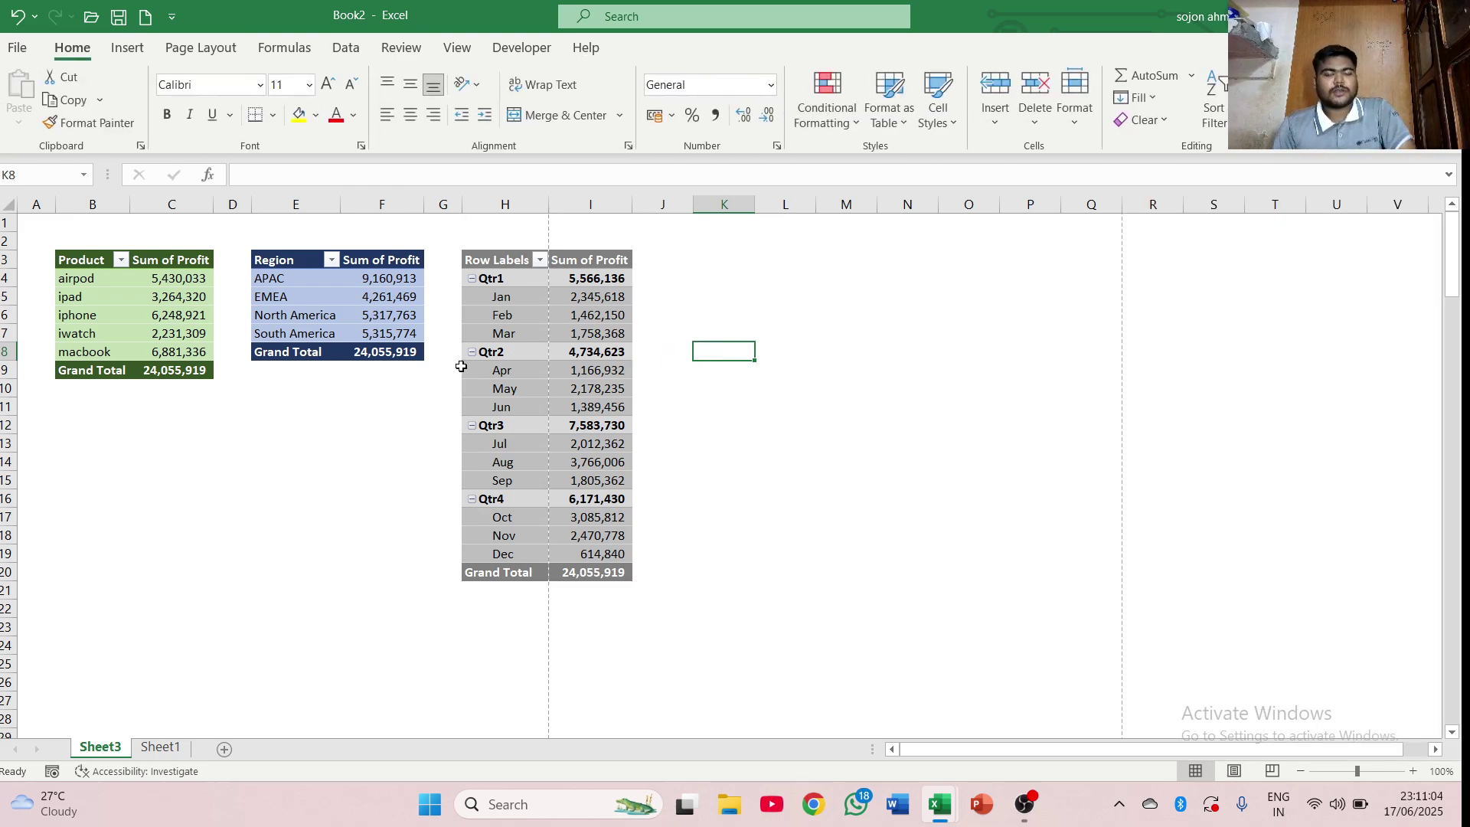
{"action": "left_click", "coordinate": [746, 421]}
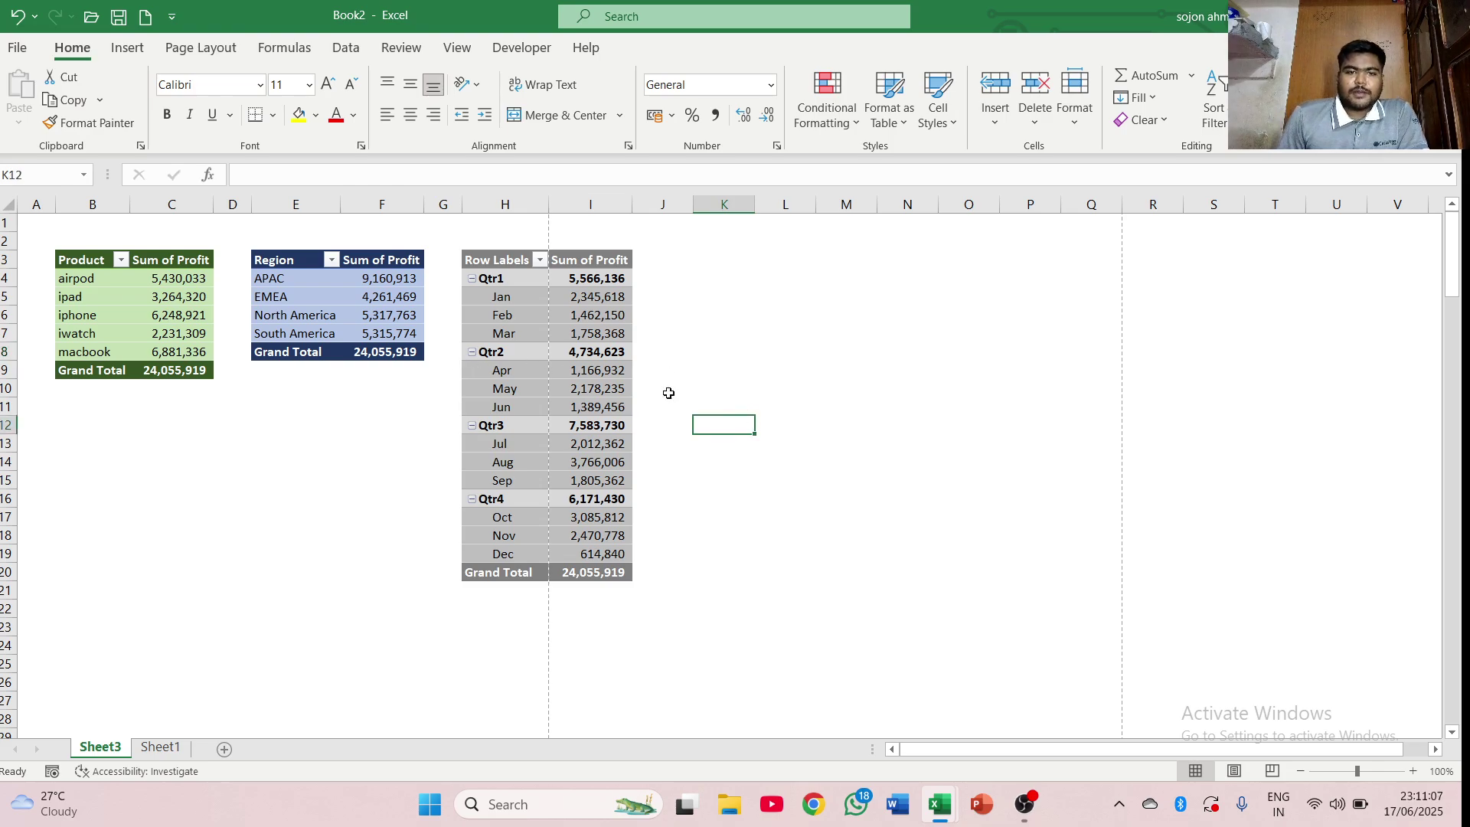
{"action": "left_click", "coordinate": [501, 260]}
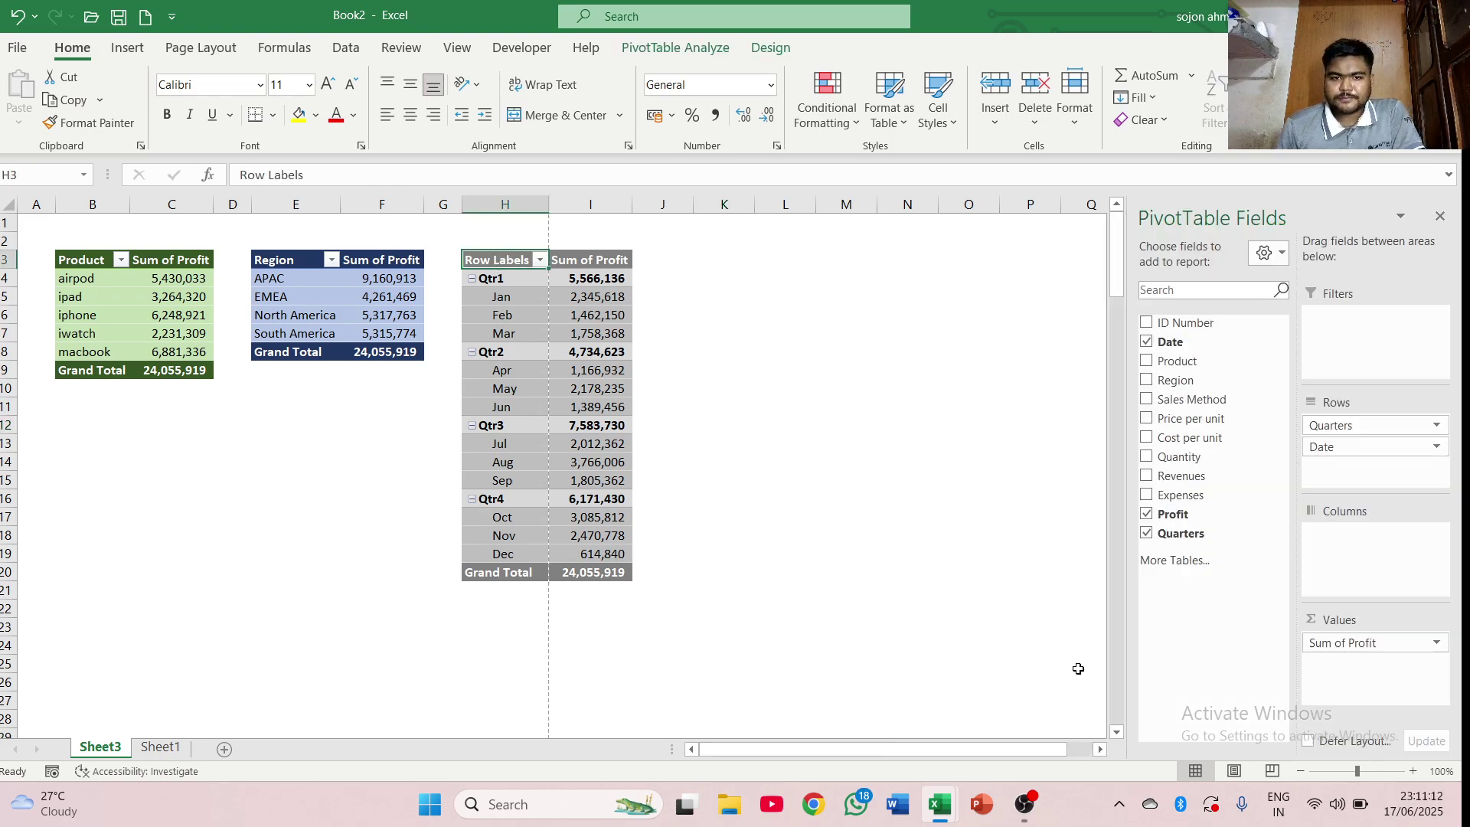
{"action": "left_click", "coordinate": [500, 266]}
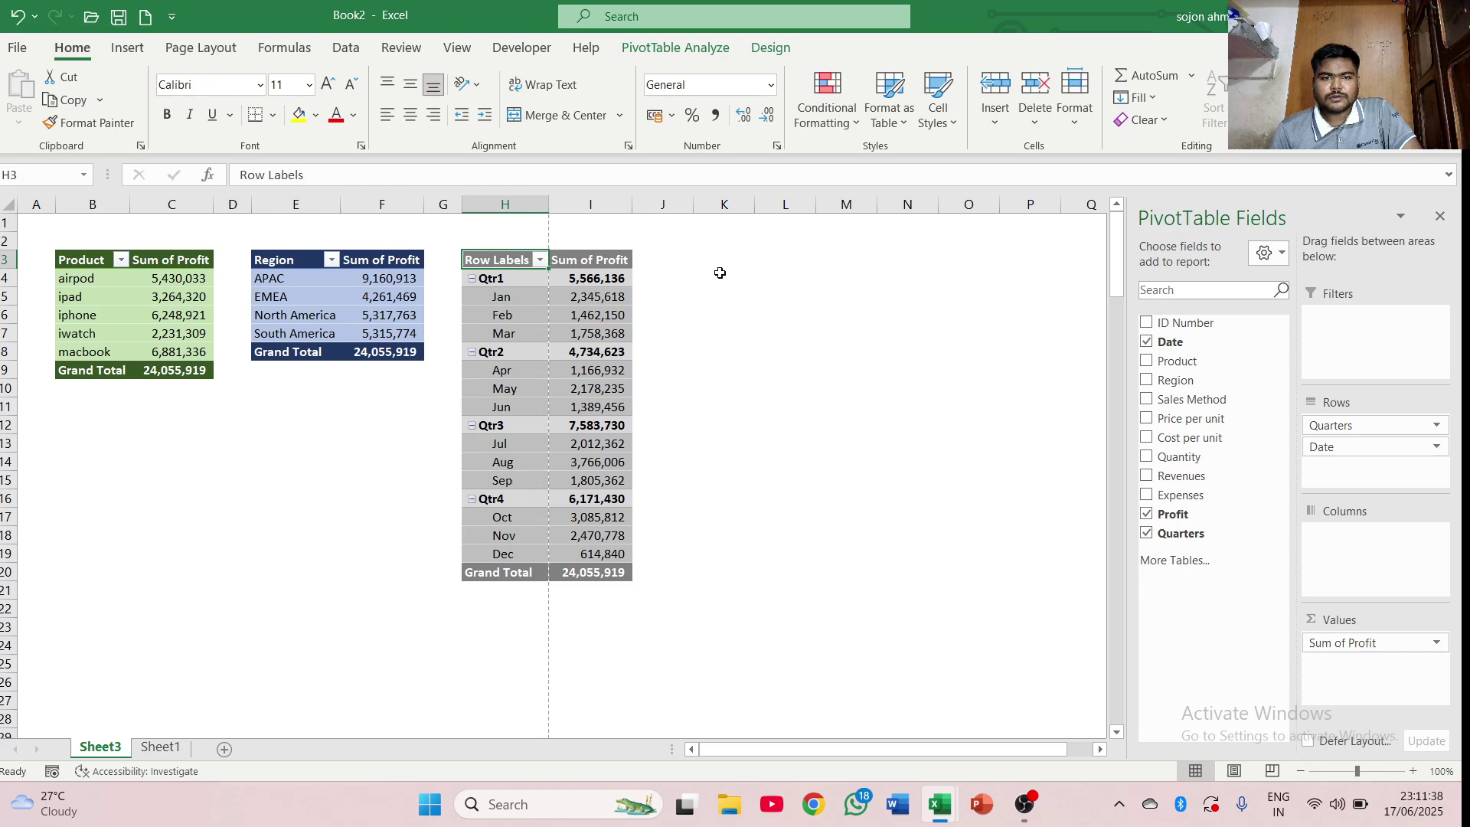
{"action": "left_click", "coordinate": [294, 433]}
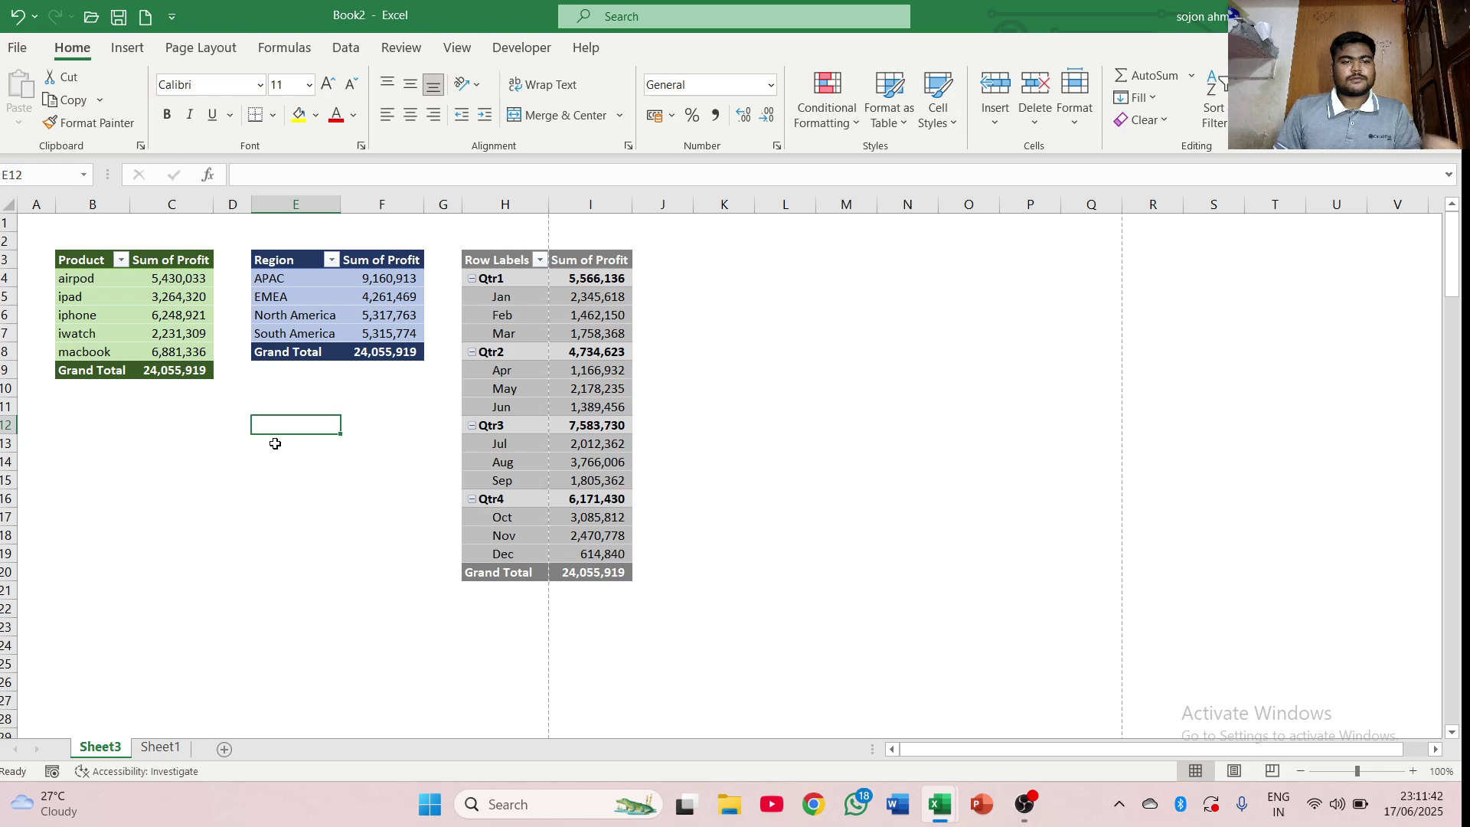
{"action": "type", "text": "az"}
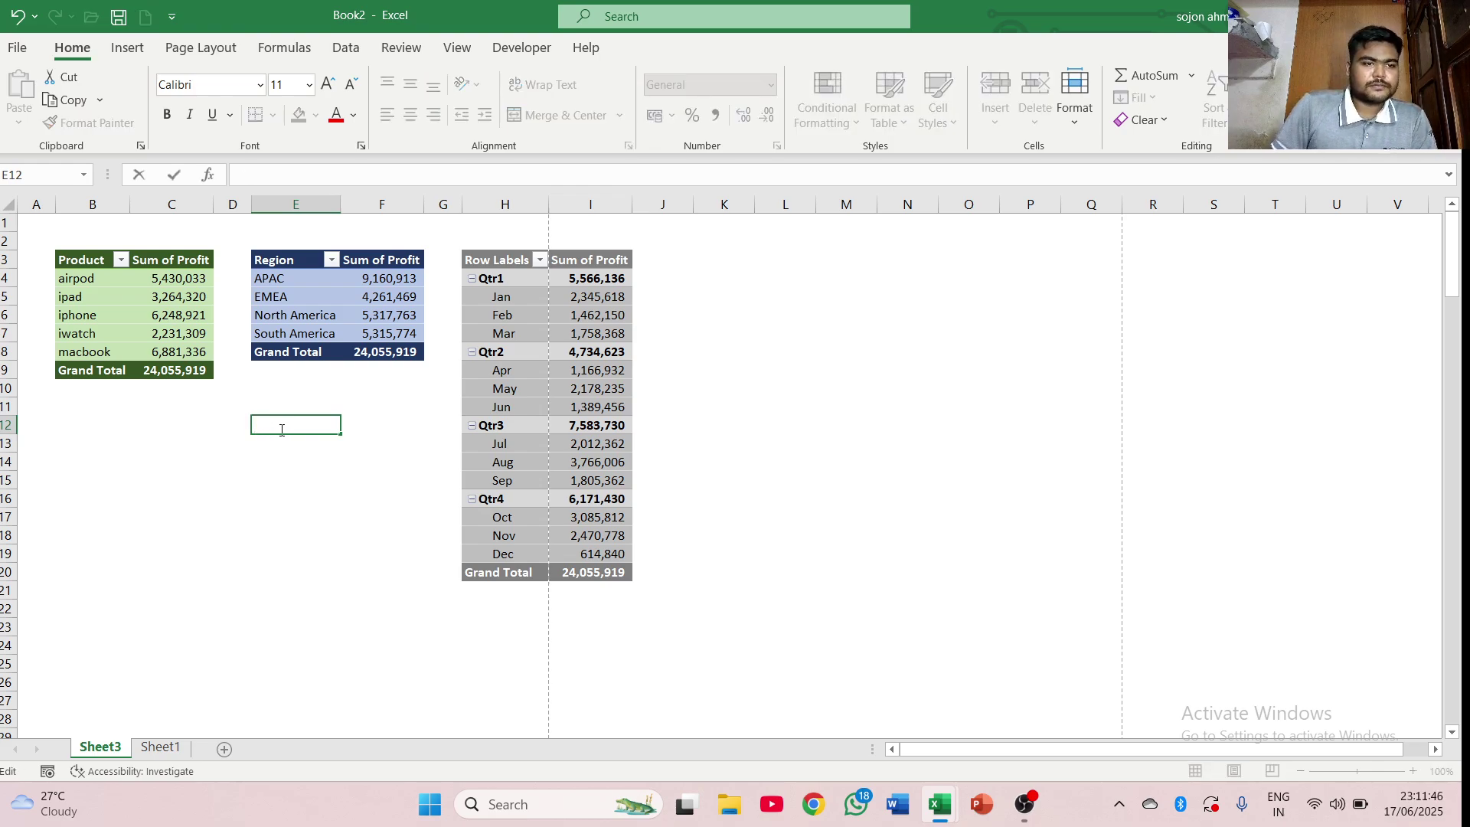
{"action": "left_click", "coordinate": [186, 457]}
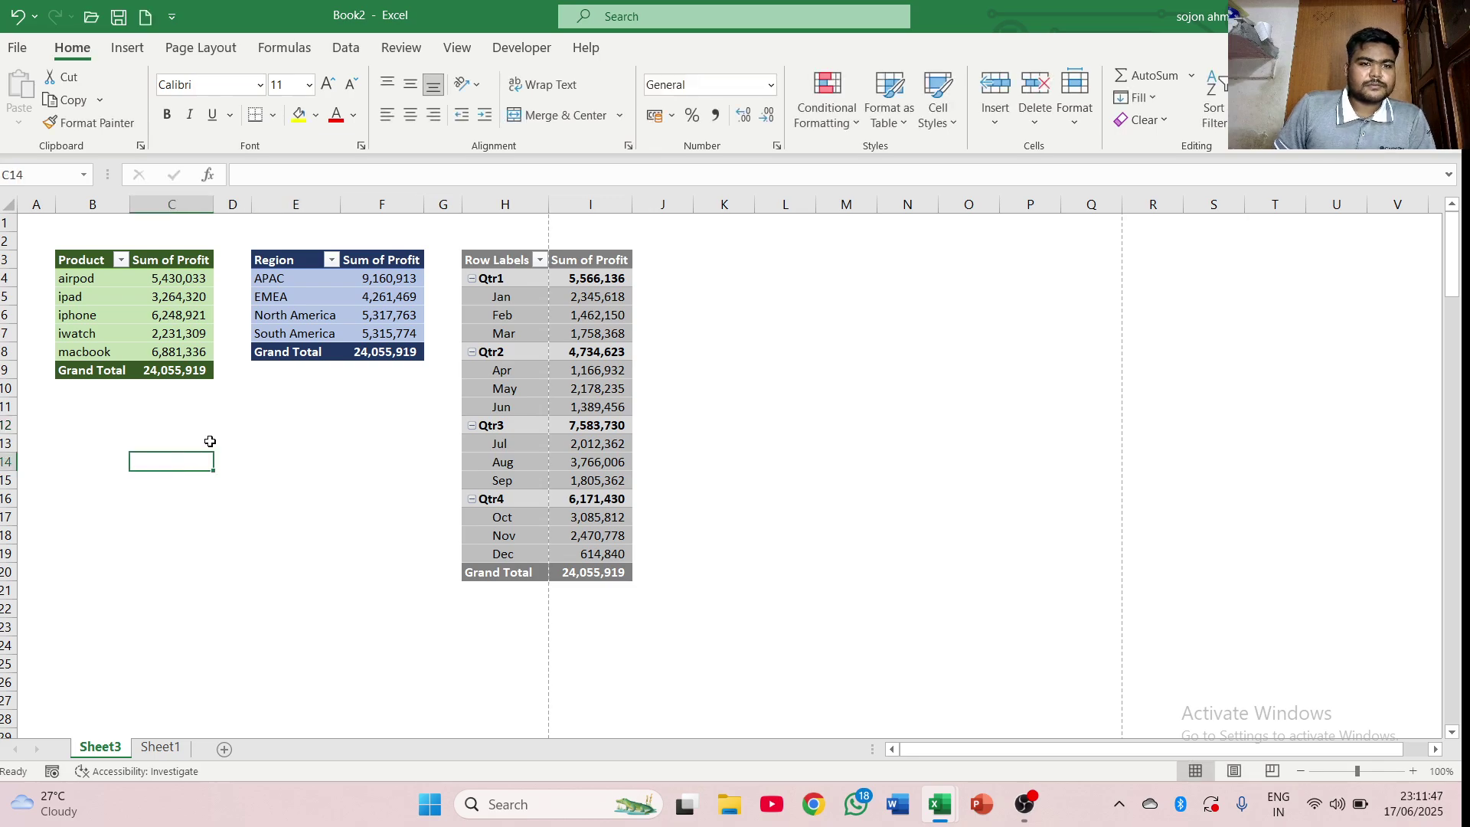
- Copy the whole profit-by-region pivot table and paste the duplicate at cell B17, below the product pivot table
{"action": "left_click", "coordinate": [288, 267]}
{"action": "left_click", "coordinate": [290, 266]}
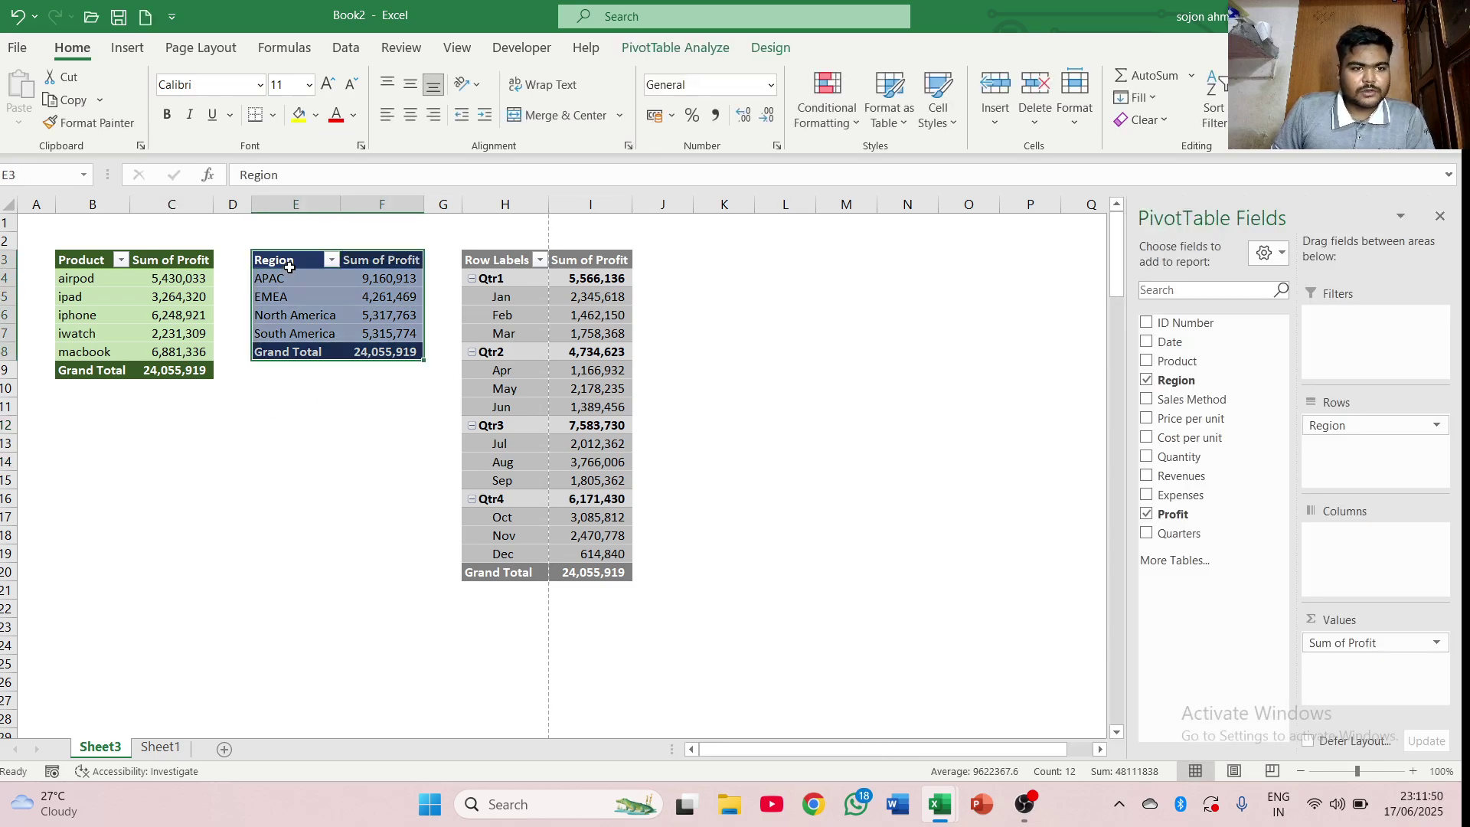
{"action": "key", "text": "ctrl+c"}
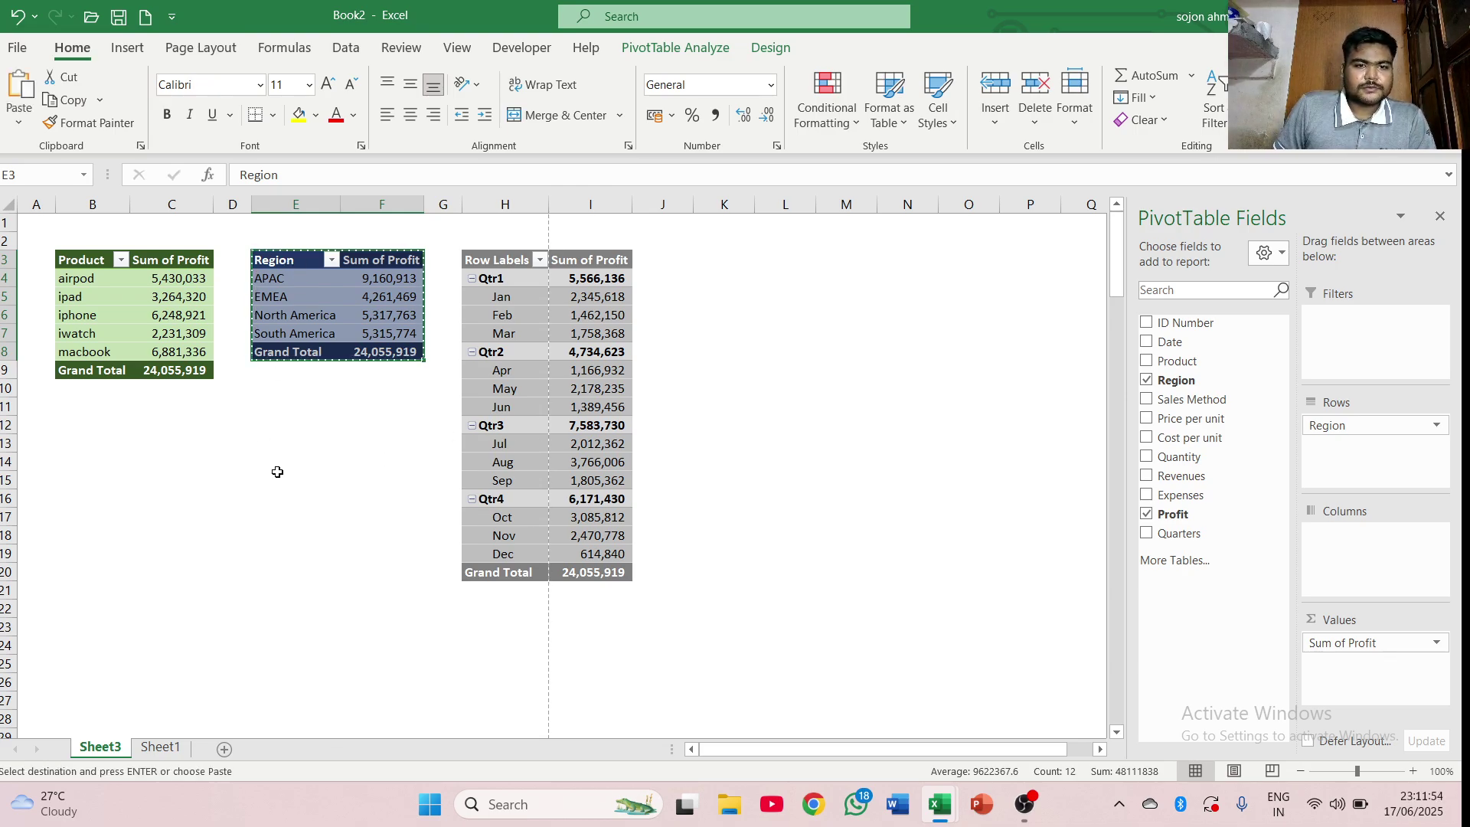
{"action": "left_click", "coordinate": [62, 512]}
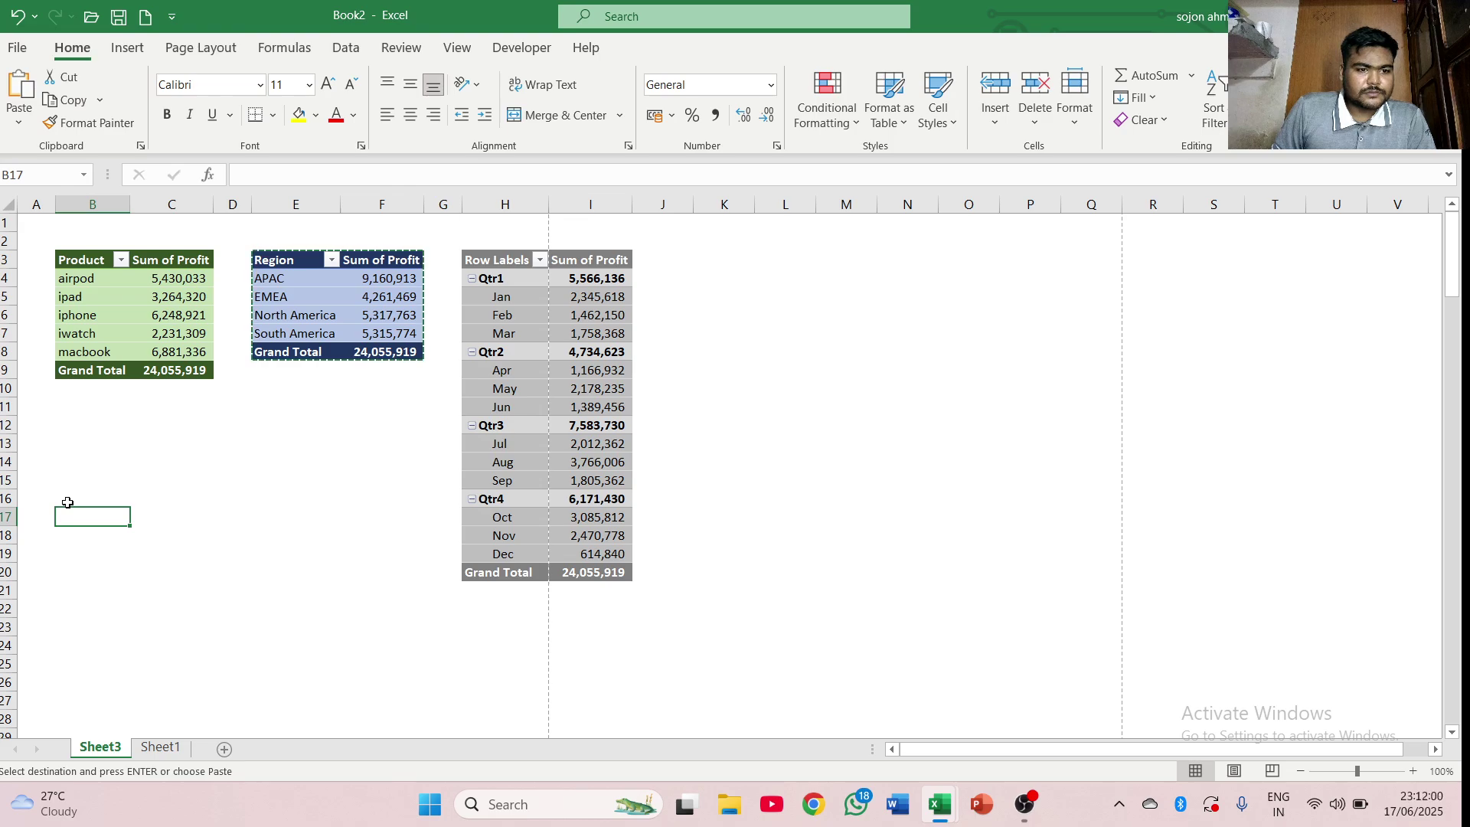
{"action": "key", "text": "ctrl+v"}
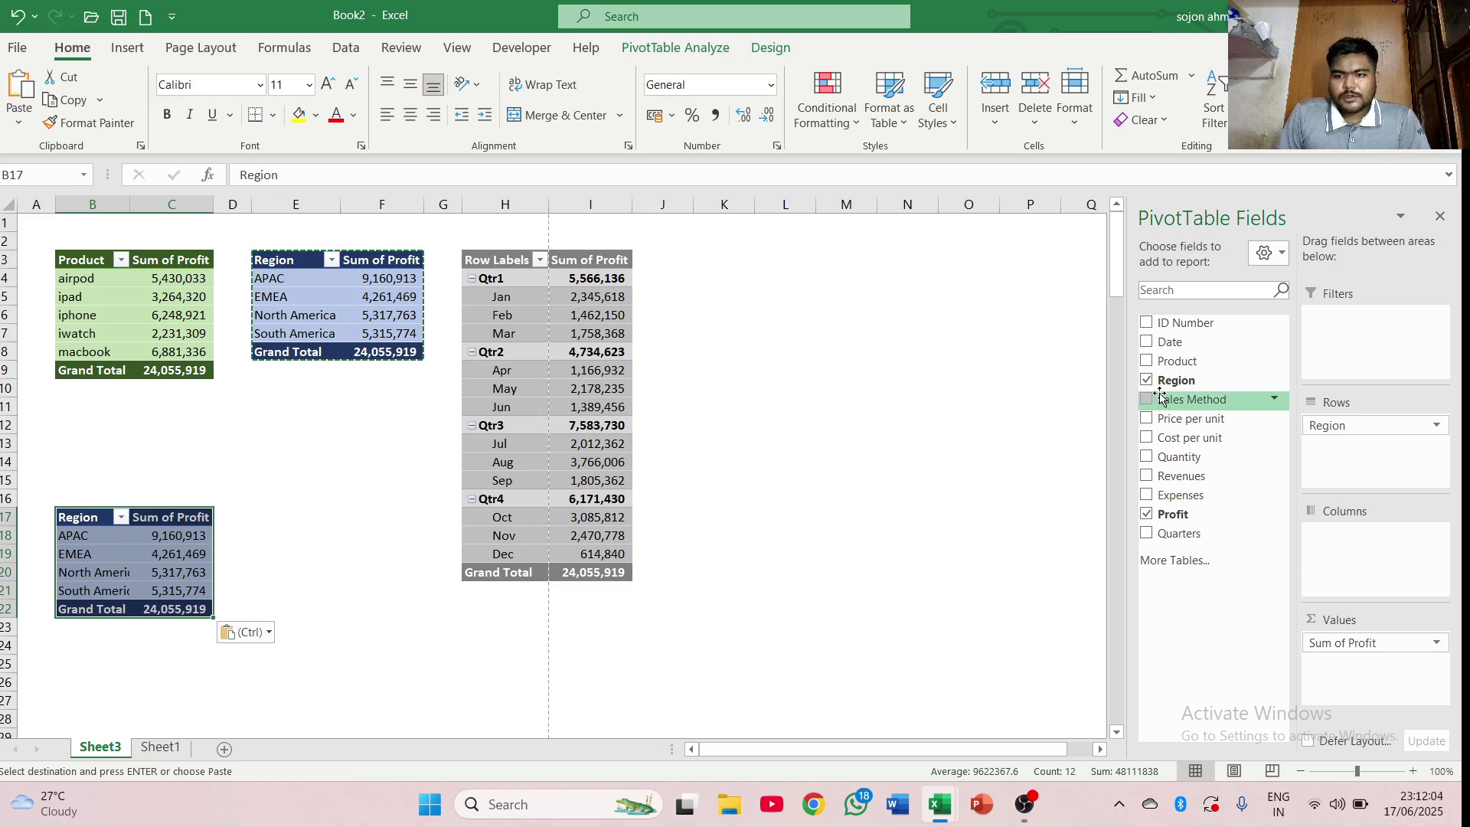
- Replace the Profit field with Quantity as the values of the copied region pivot table at B17
{"action": "left_click", "coordinate": [1146, 514]}
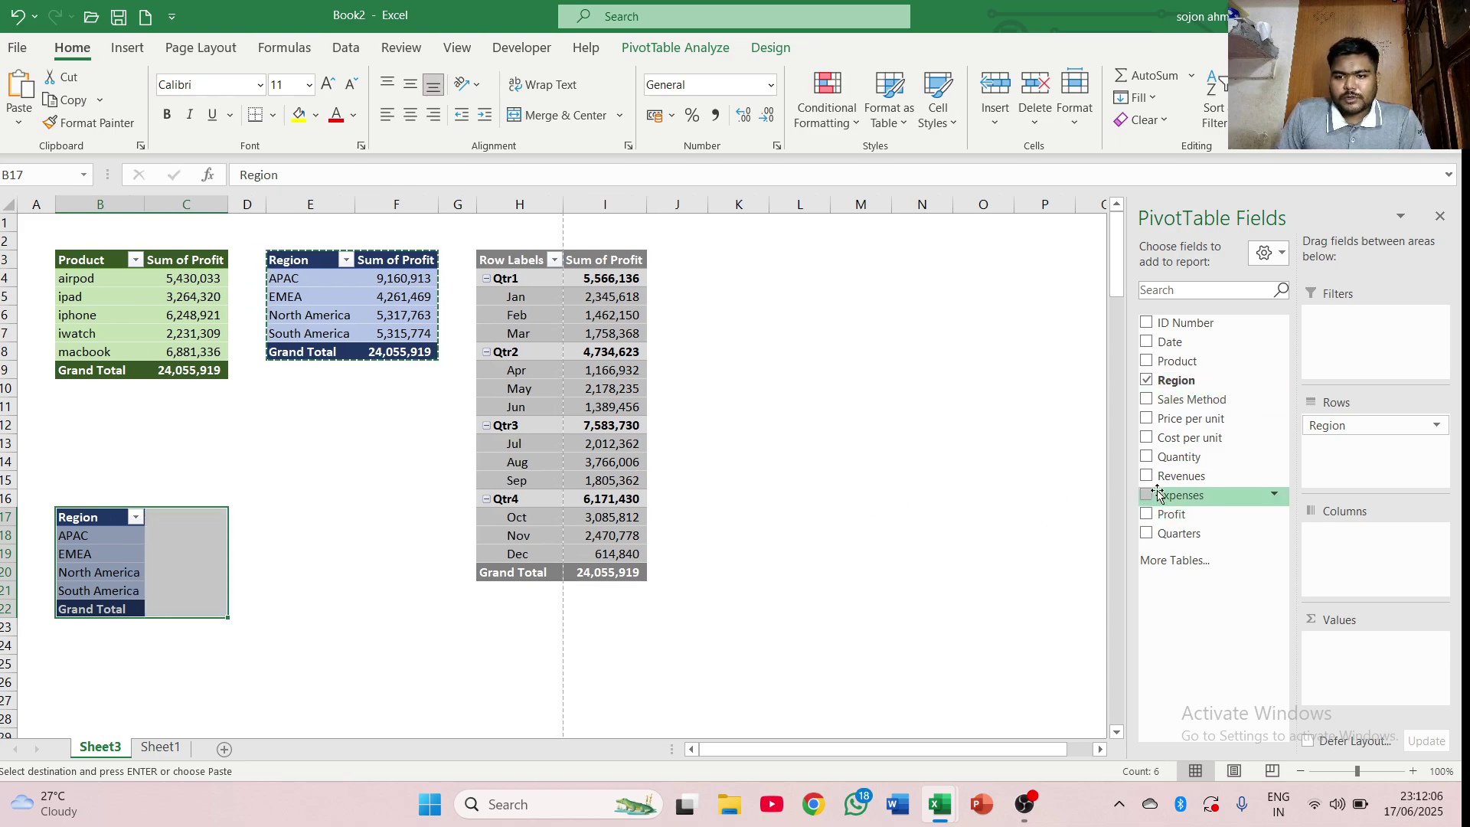
{"action": "left_click_drag", "start_coordinate": [1167, 463], "coordinate": [1327, 663]}
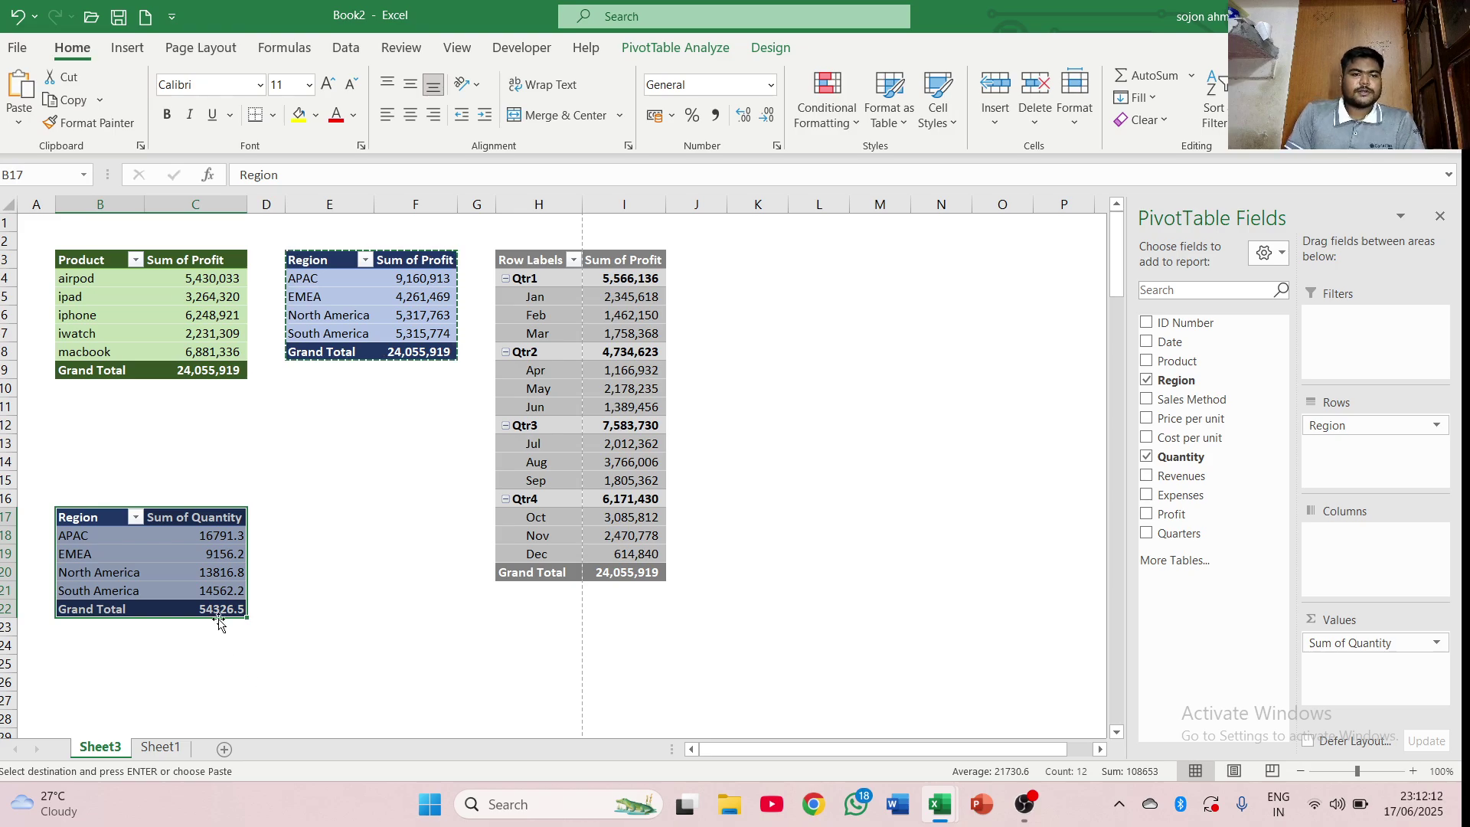
{"action": "left_click", "coordinate": [317, 540]}
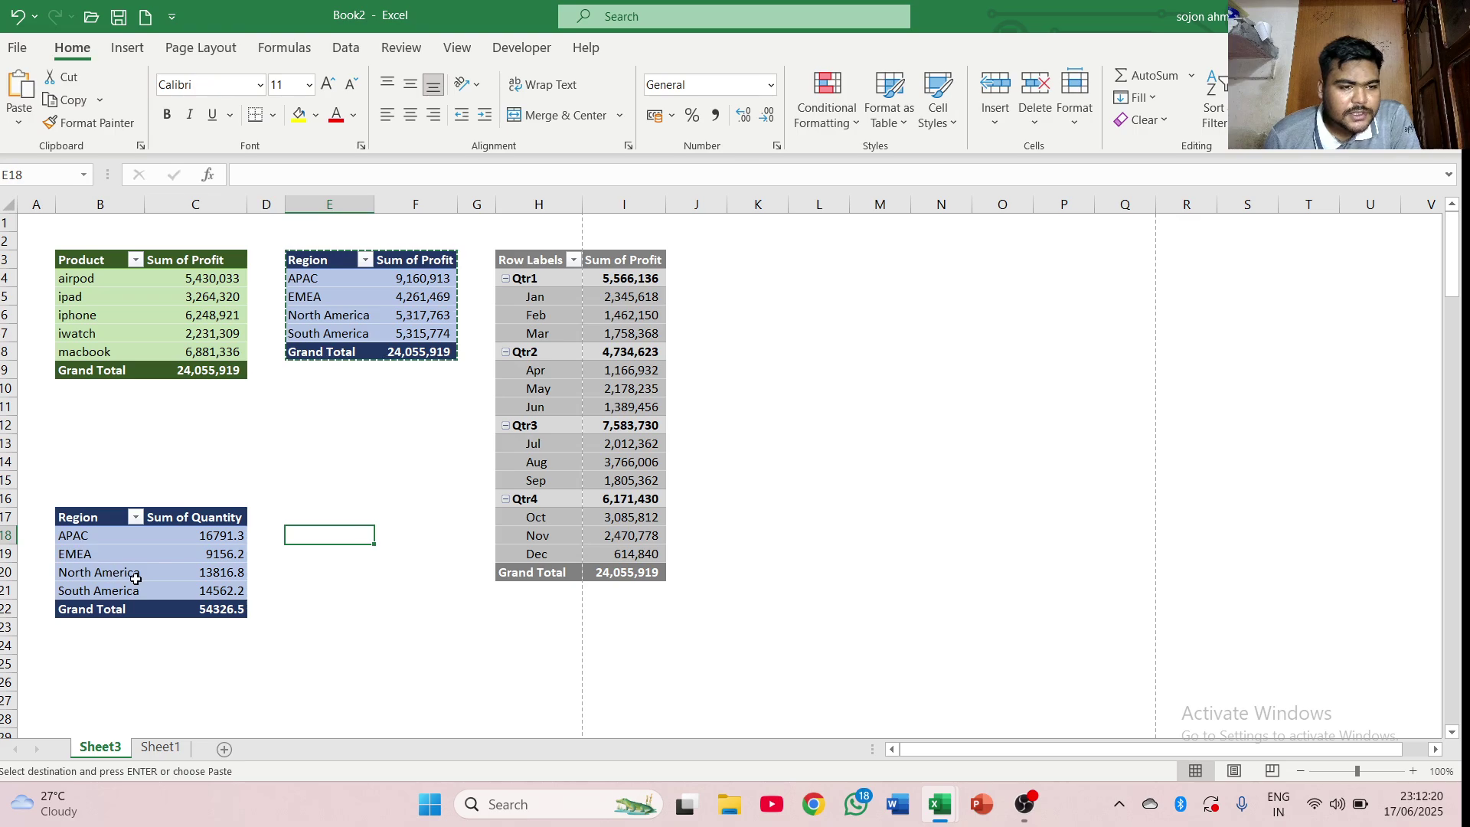
{"action": "left_click", "coordinate": [152, 456]}
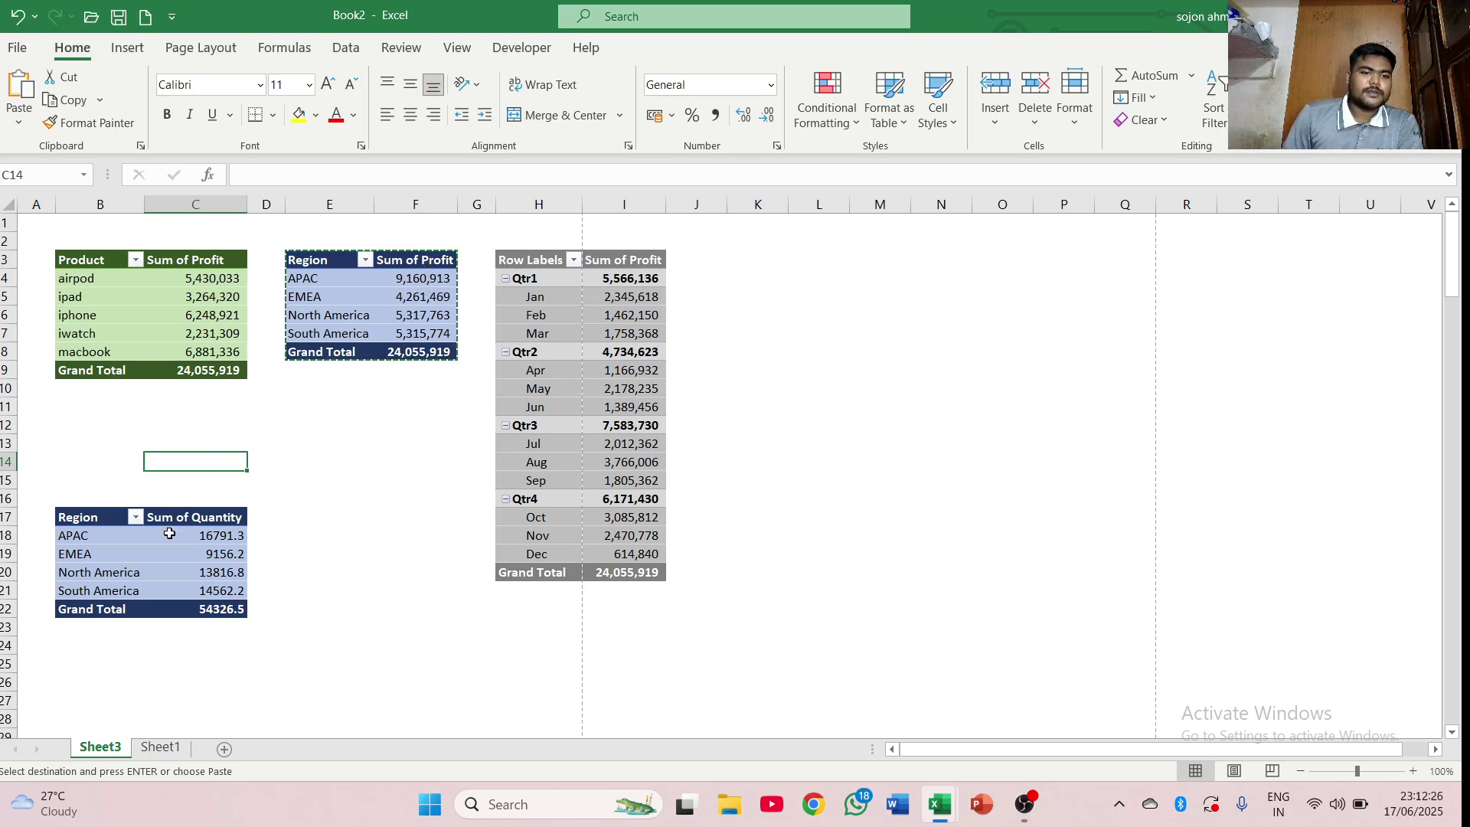
- Apply the dark gold PivotTable style with light yellow items to the quantity-by-region pivot table
{"action": "left_click_drag", "start_coordinate": [73, 533], "coordinate": [195, 536]}
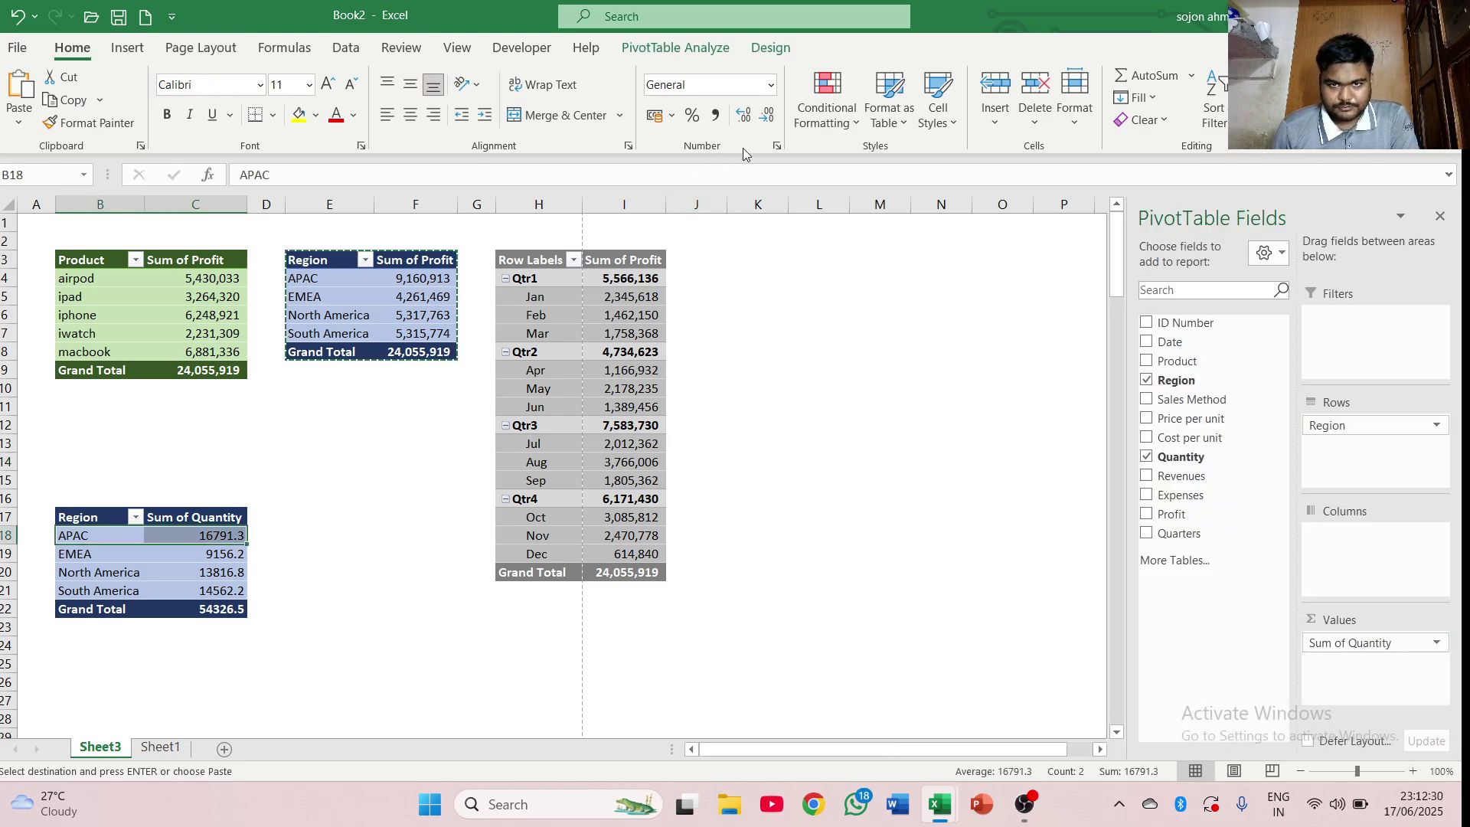
{"action": "left_click", "coordinate": [771, 48]}
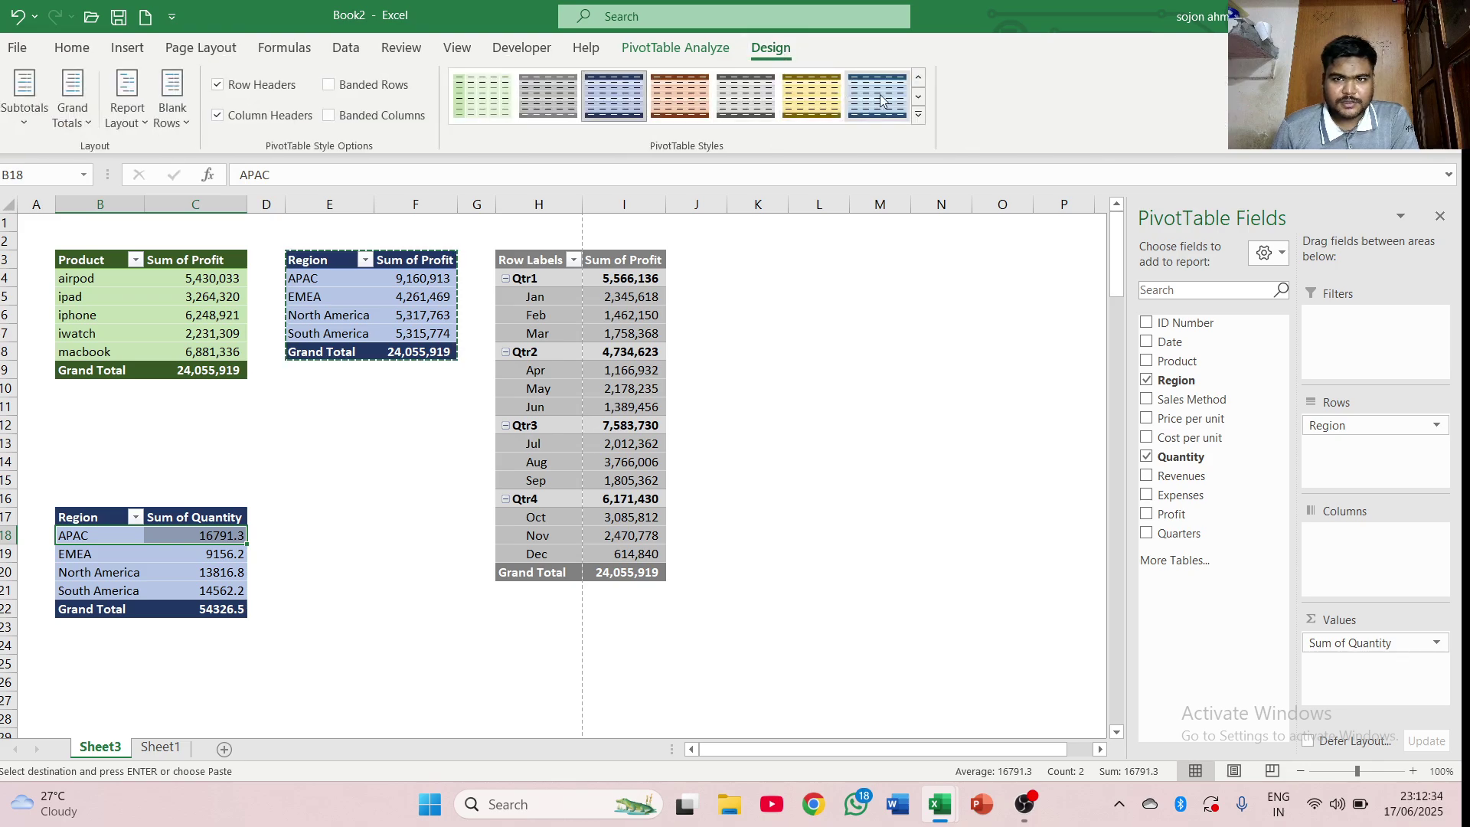
{"action": "left_click", "coordinate": [918, 115]}
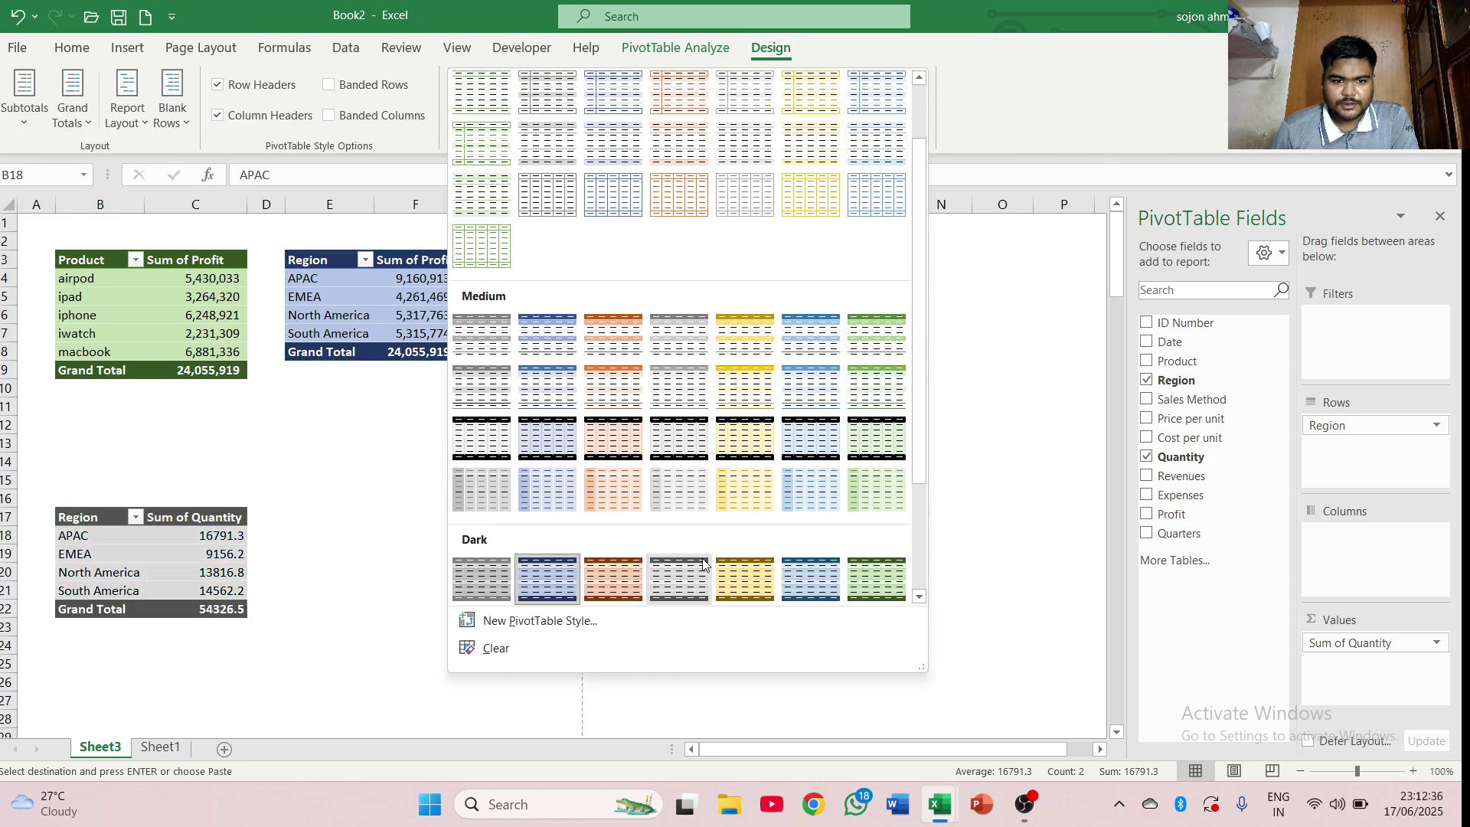
{"action": "scroll", "coordinate": [702, 565], "scroll_direction": "down", "scroll_amount": 3}
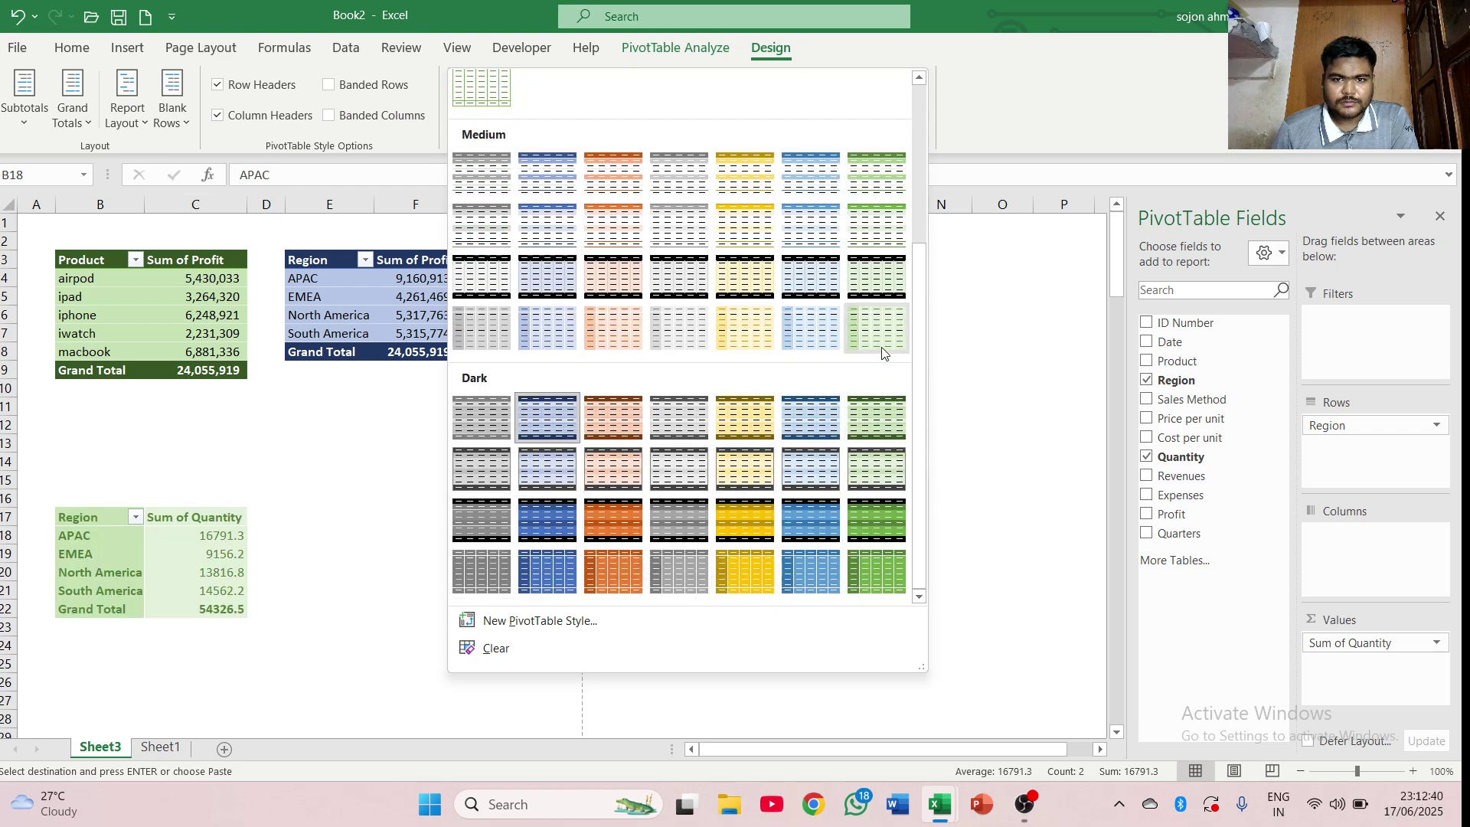
{"action": "scroll", "coordinate": [659, 298], "scroll_direction": "up", "scroll_amount": 3}
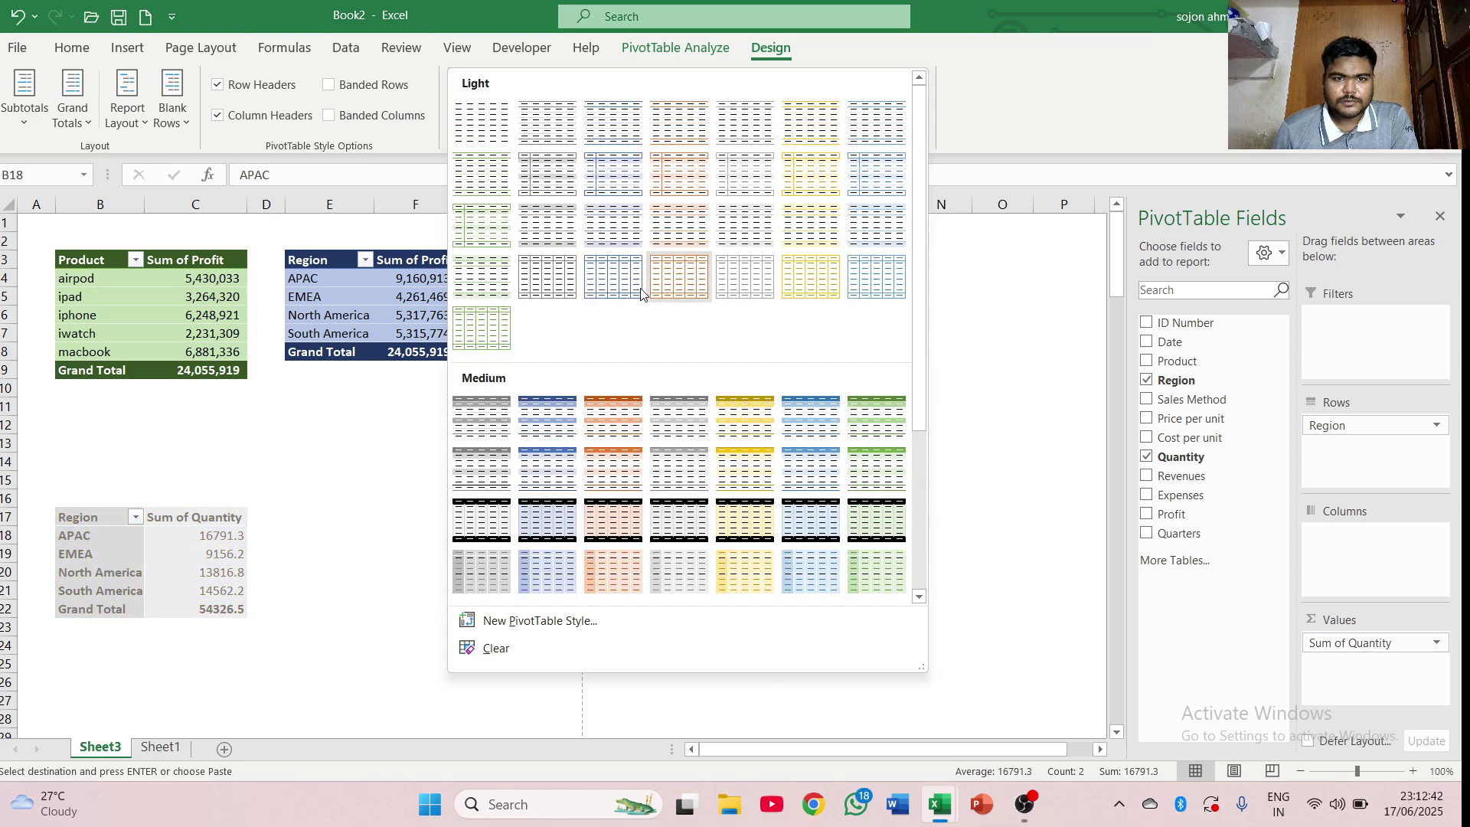
{"action": "scroll", "coordinate": [667, 315], "scroll_direction": "down", "scroll_amount": 3}
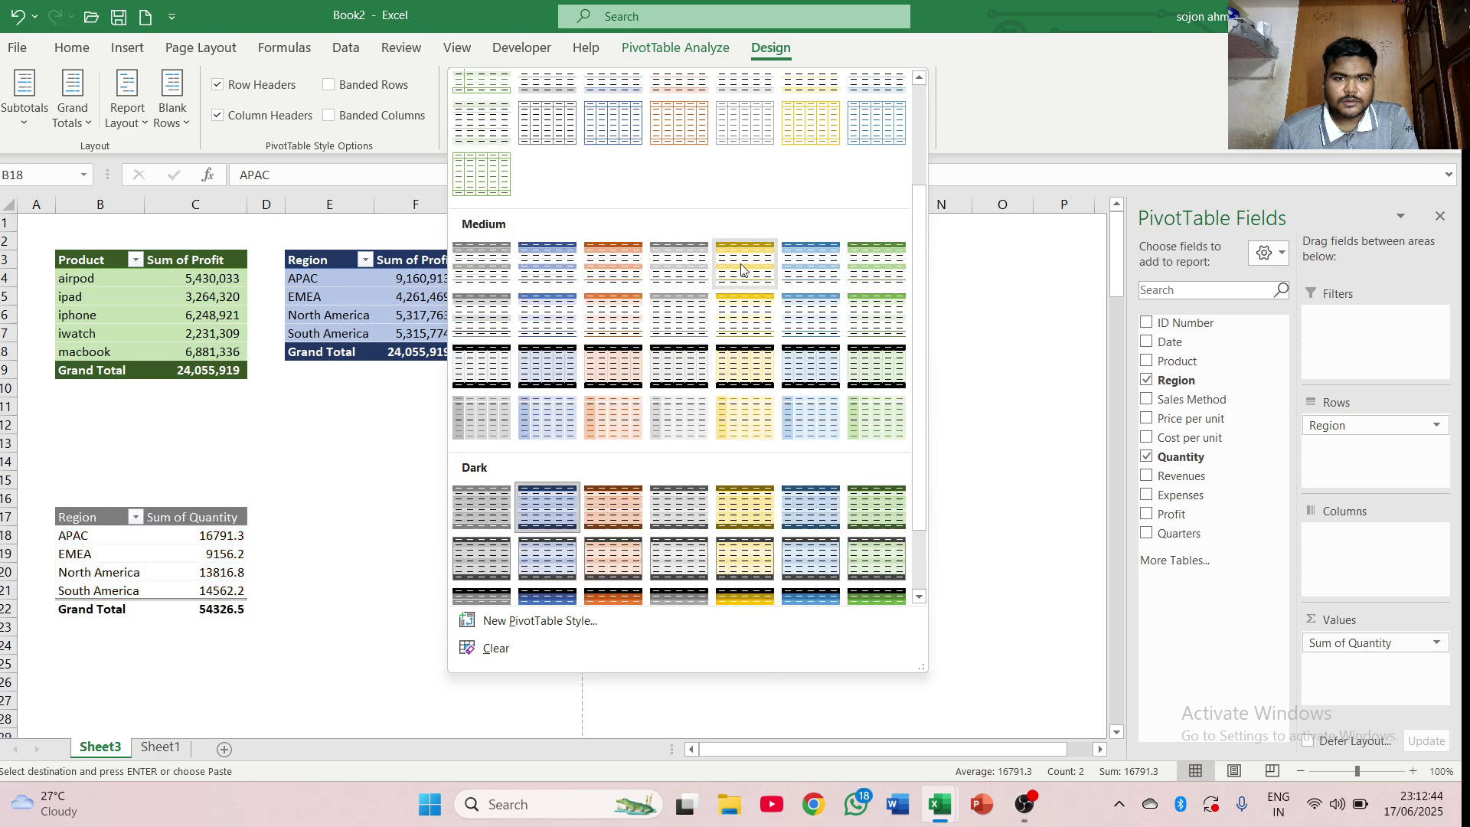
{"action": "left_click", "coordinate": [734, 513]}
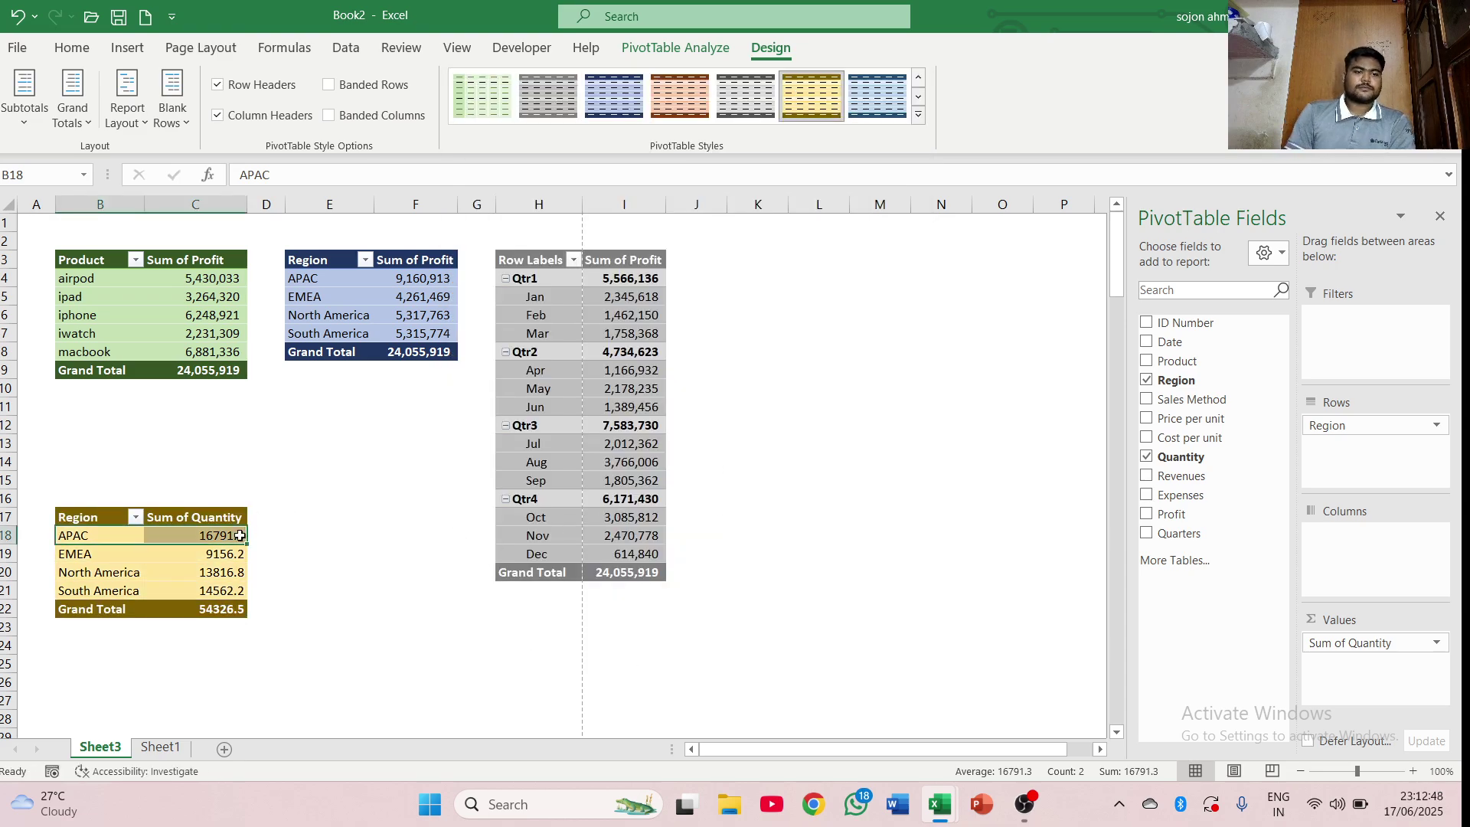
{"action": "left_click", "coordinate": [356, 517]}
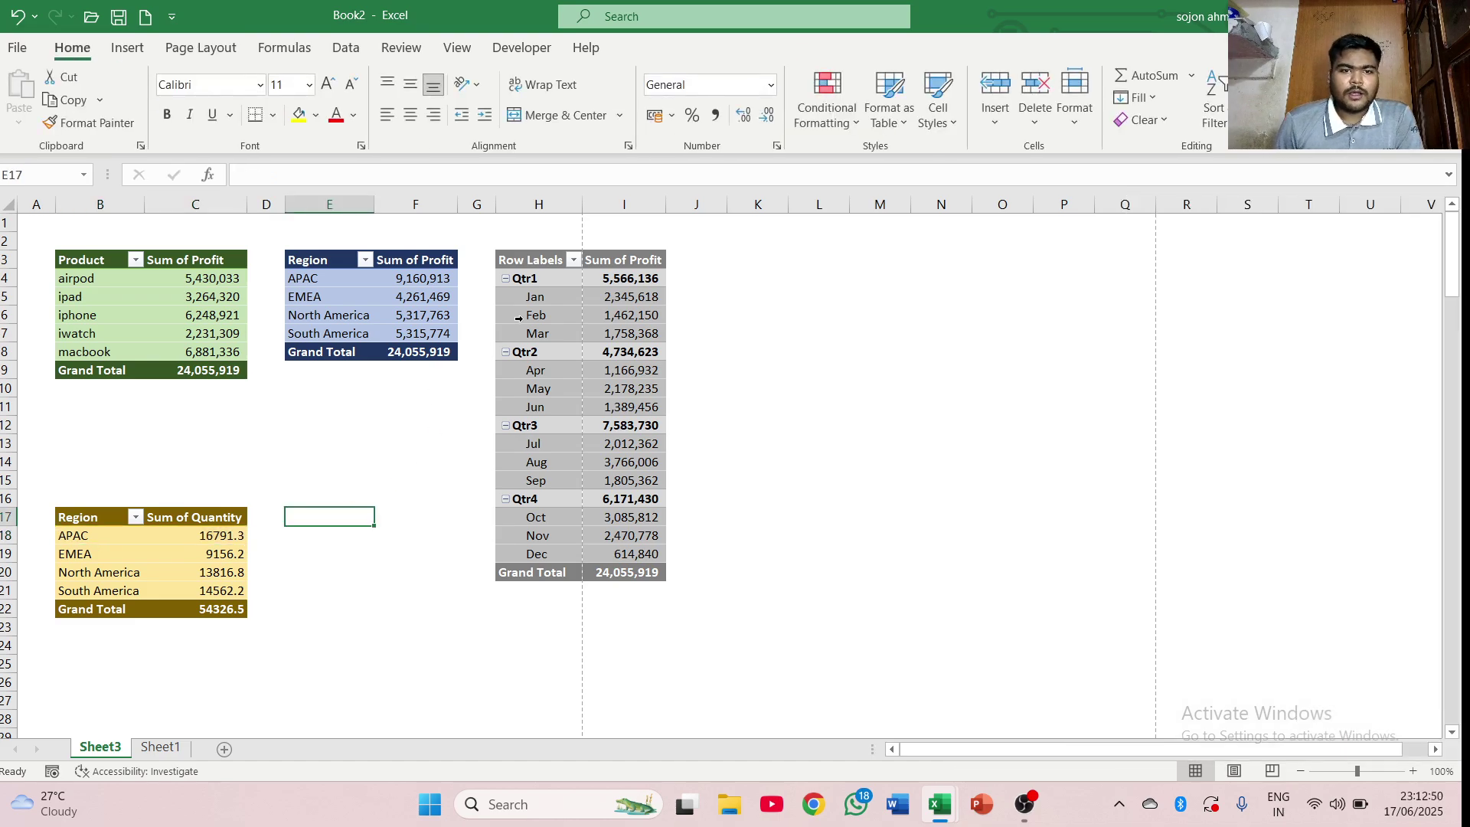
- Open the PivotChart types for the quarter-and-month profit pivot table and preview each chart category from Templates through Combo
{"action": "left_click", "coordinate": [530, 282]}
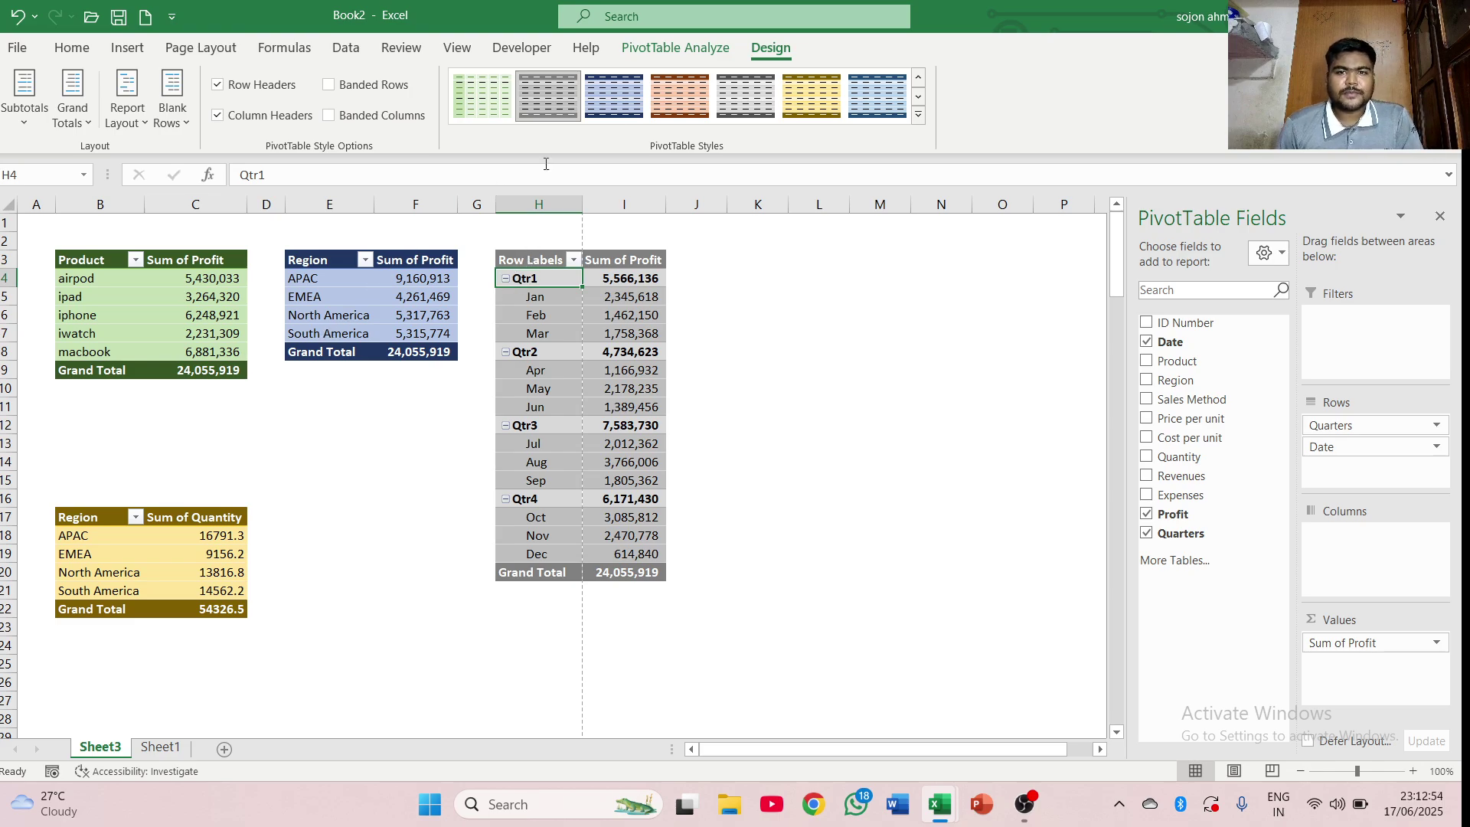
{"action": "left_click", "coordinate": [659, 50]}
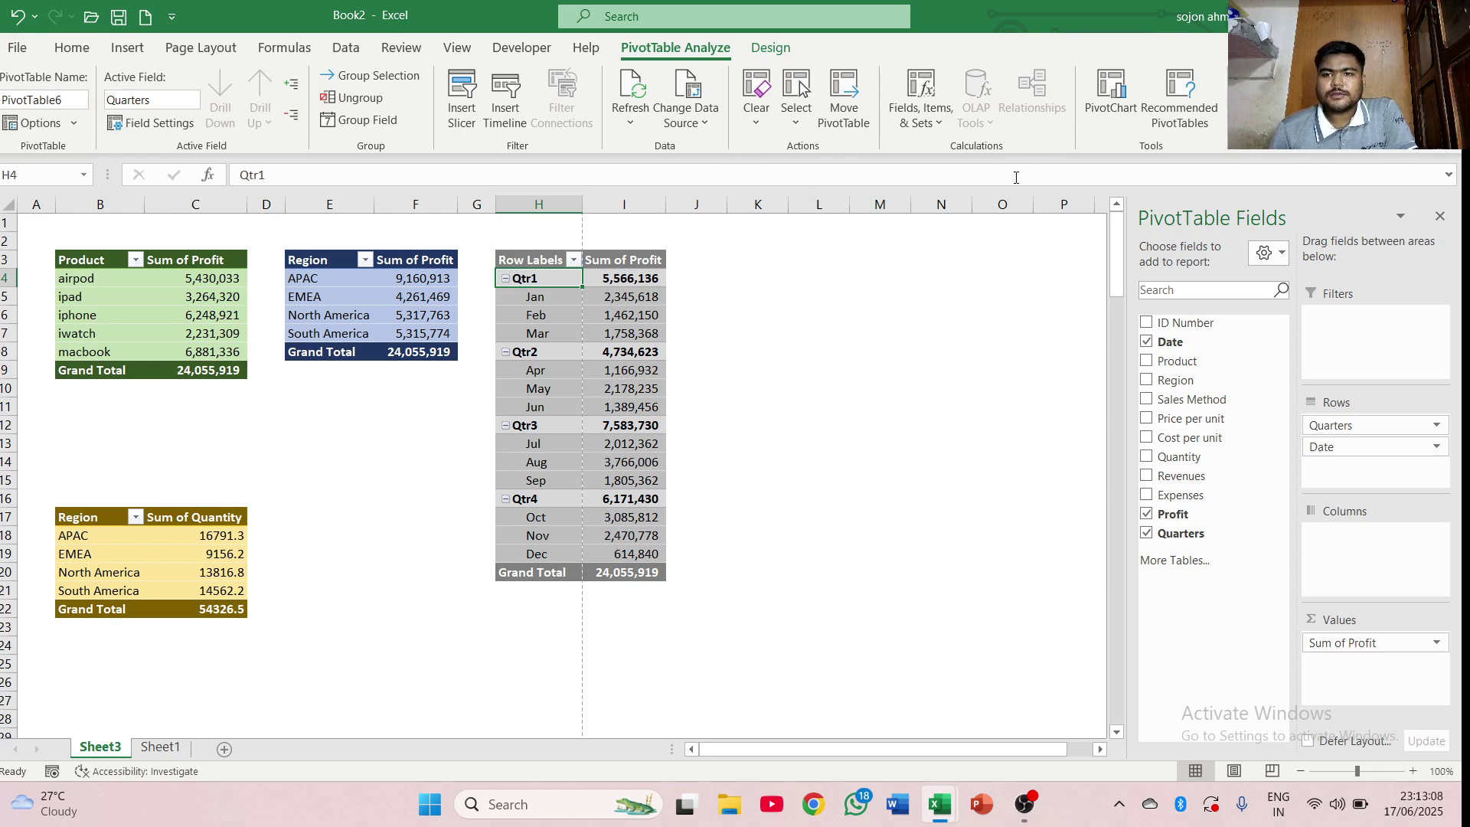
{"action": "left_click", "coordinate": [1120, 93]}
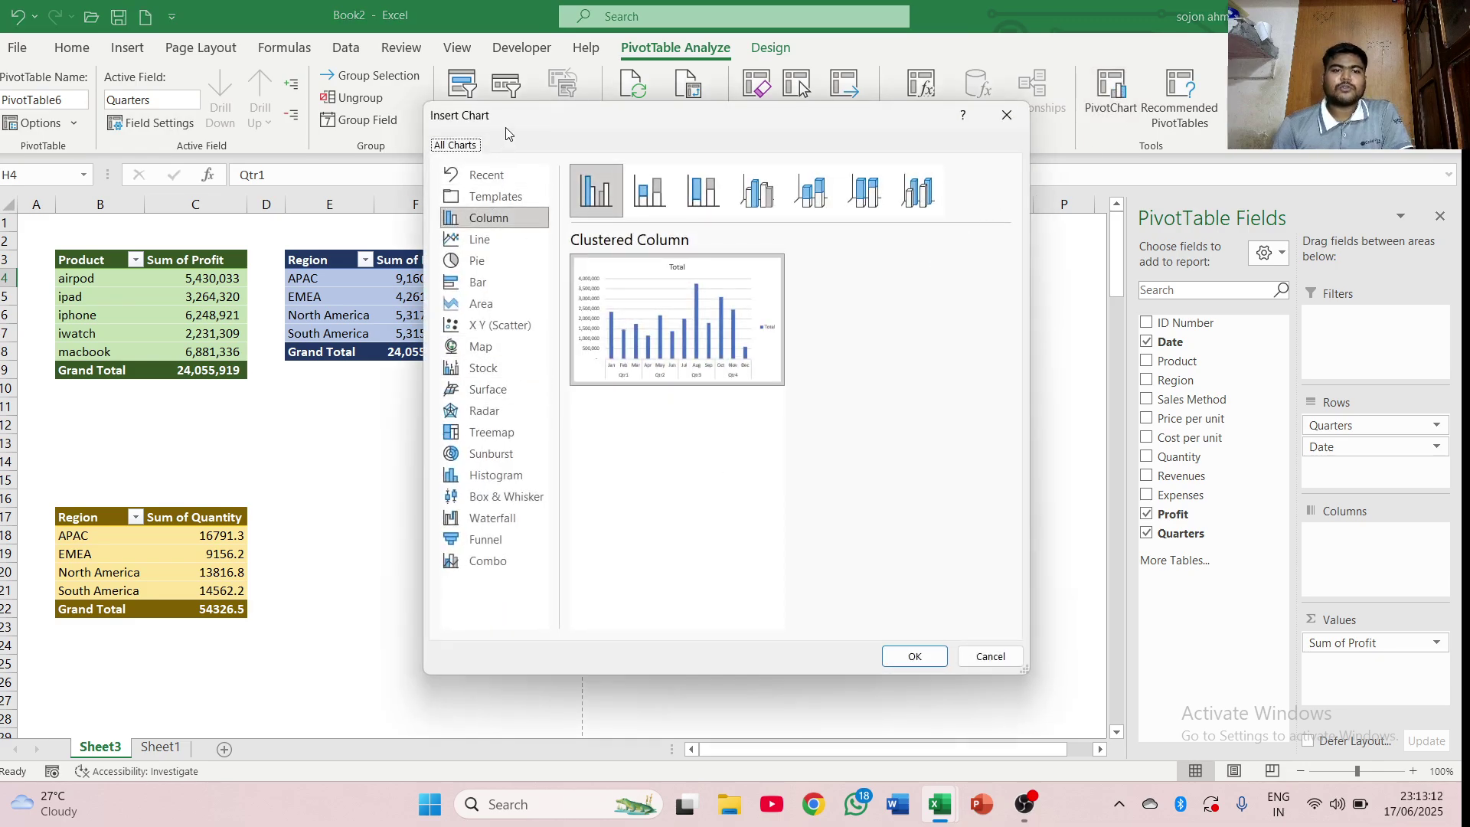
{"action": "left_click", "coordinate": [505, 202]}
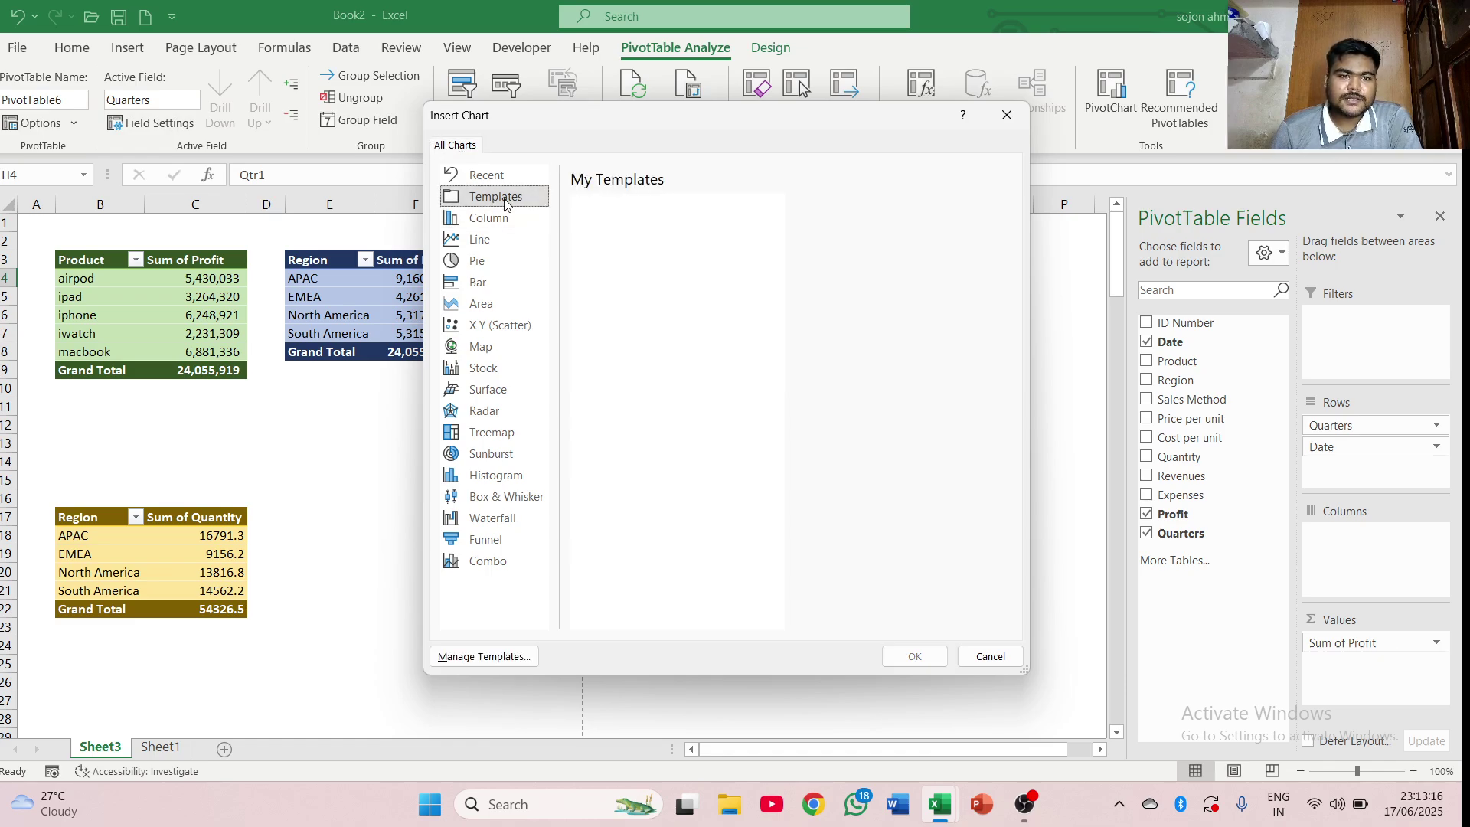
{"action": "left_click", "coordinate": [497, 218]}
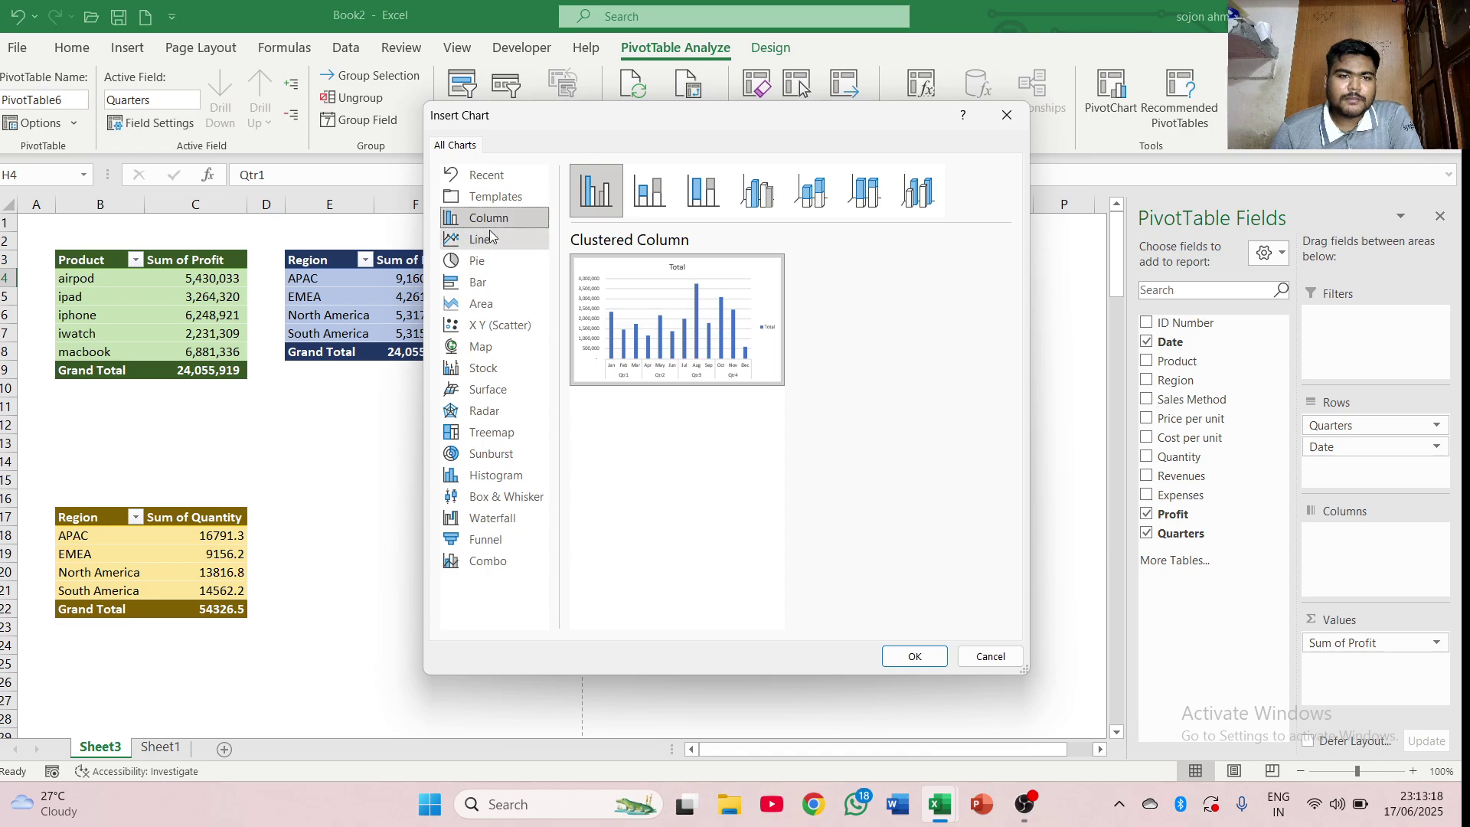
{"action": "left_click", "coordinate": [490, 238]}
{"action": "left_click", "coordinate": [478, 261]}
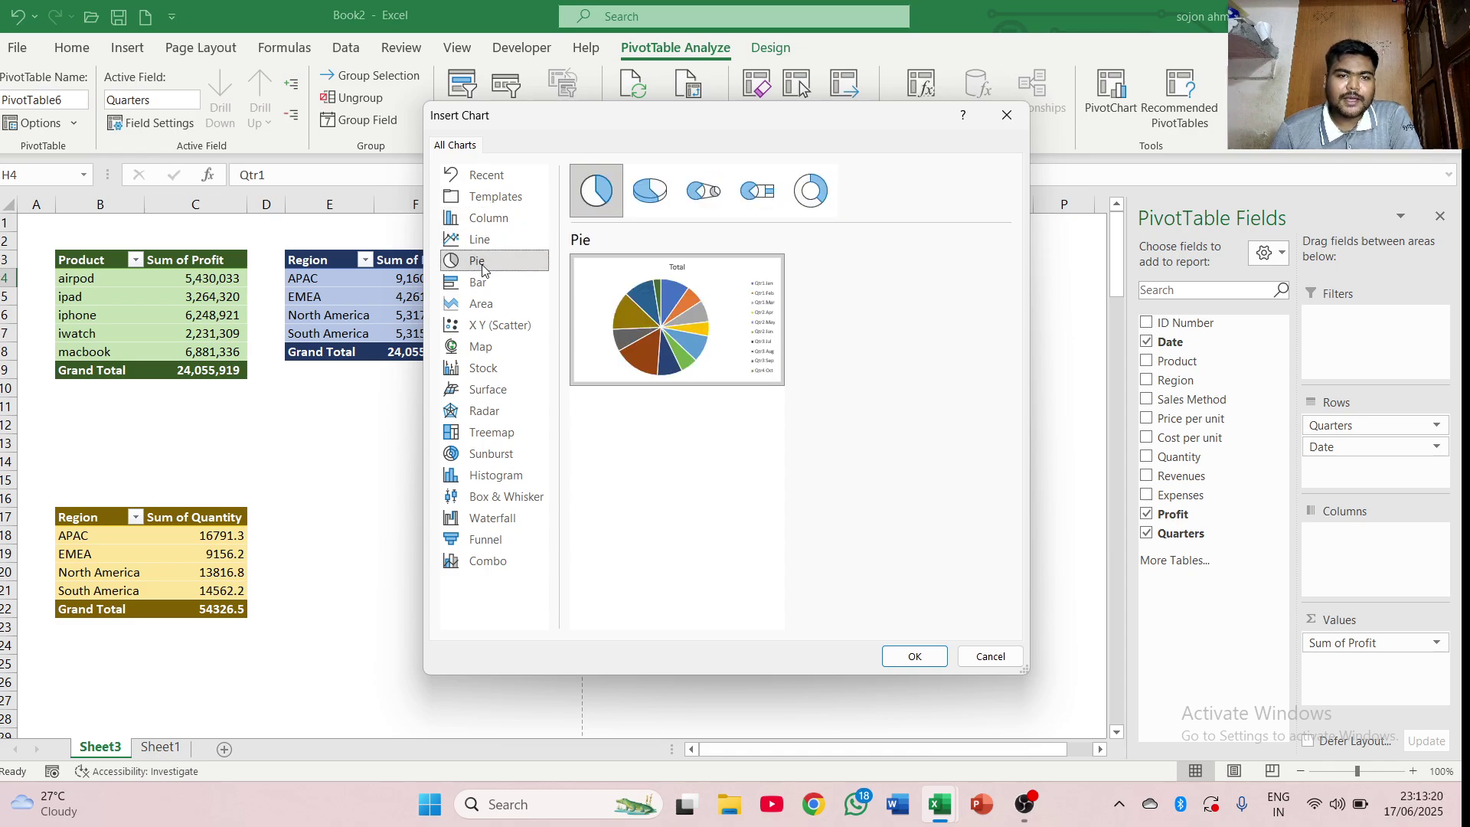
{"action": "left_click", "coordinate": [481, 283]}
{"action": "left_click", "coordinate": [481, 306]}
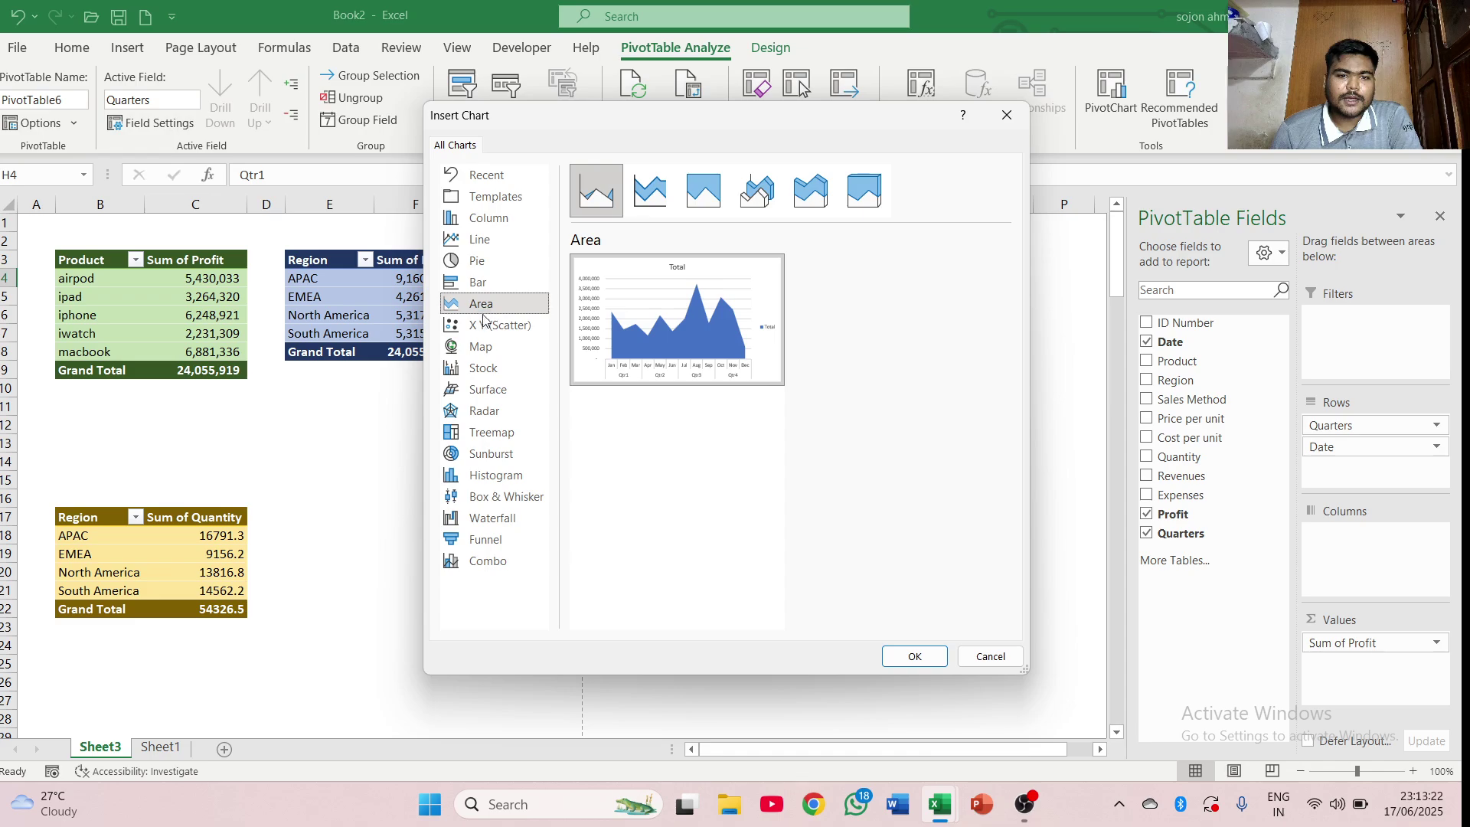
{"action": "left_click", "coordinate": [489, 326]}
{"action": "left_click", "coordinate": [488, 350]}
{"action": "left_click", "coordinate": [488, 369]}
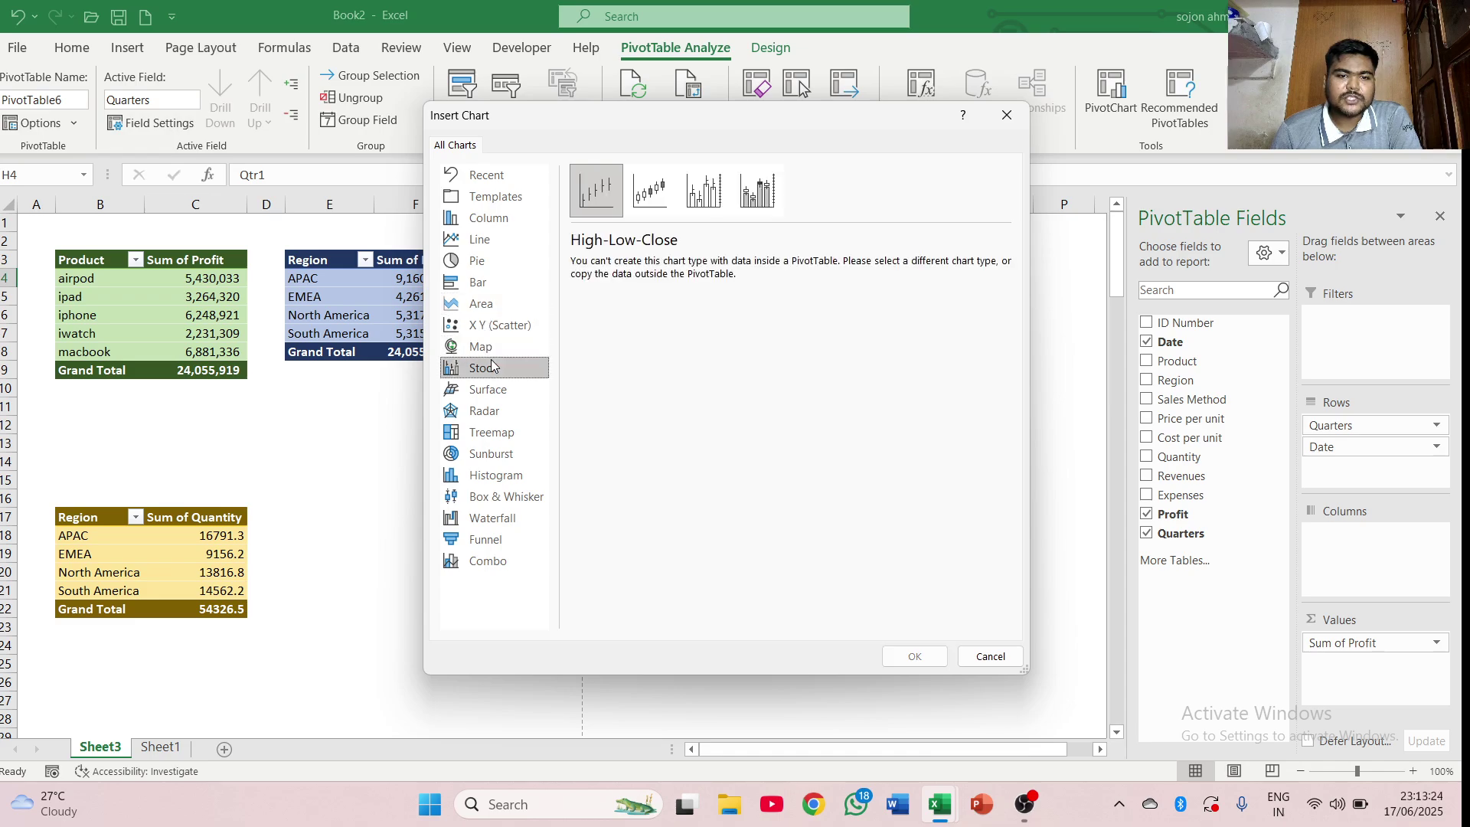
{"action": "left_click", "coordinate": [496, 389]}
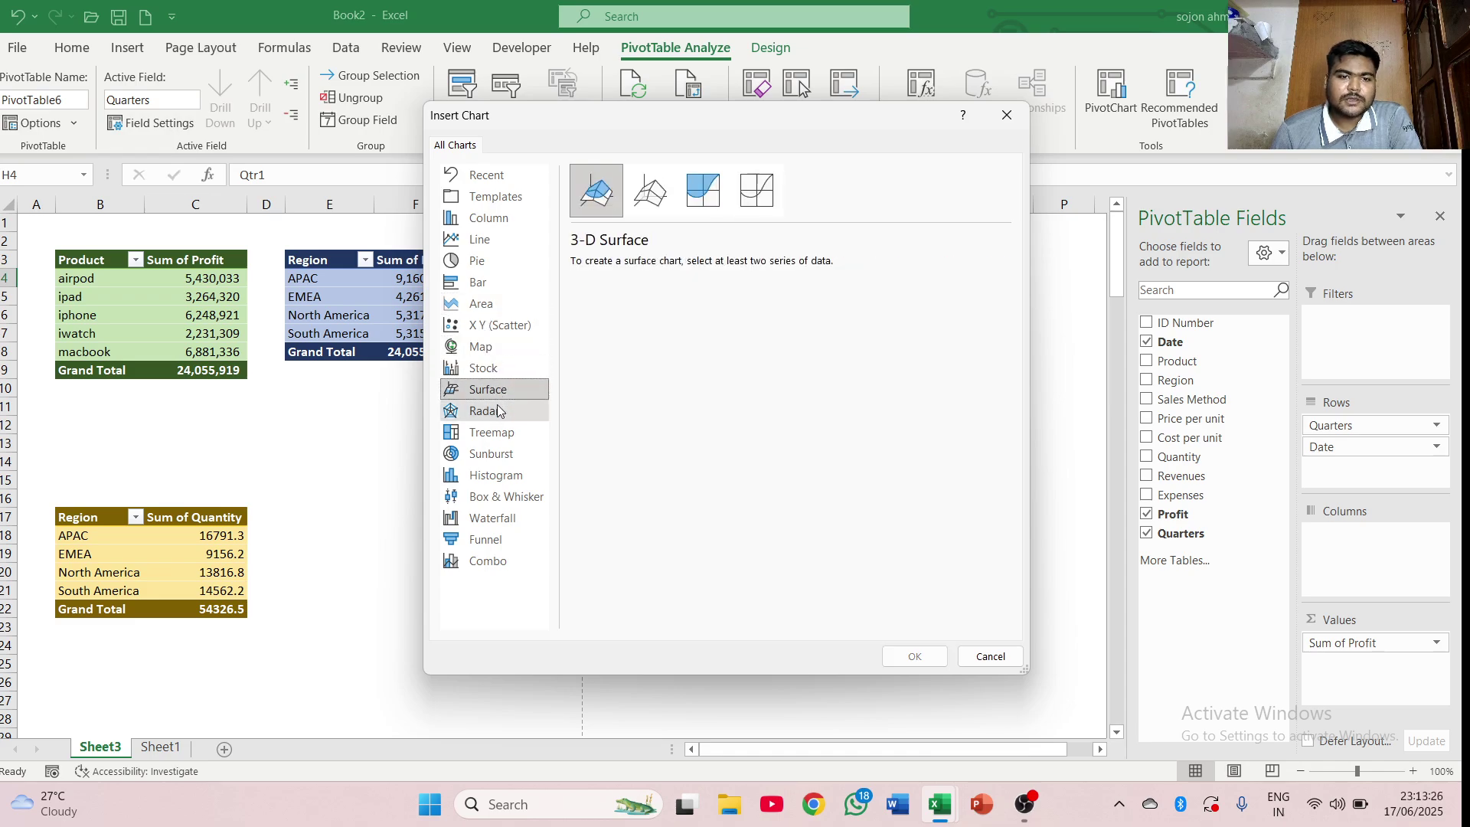
{"action": "left_click", "coordinate": [496, 412]}
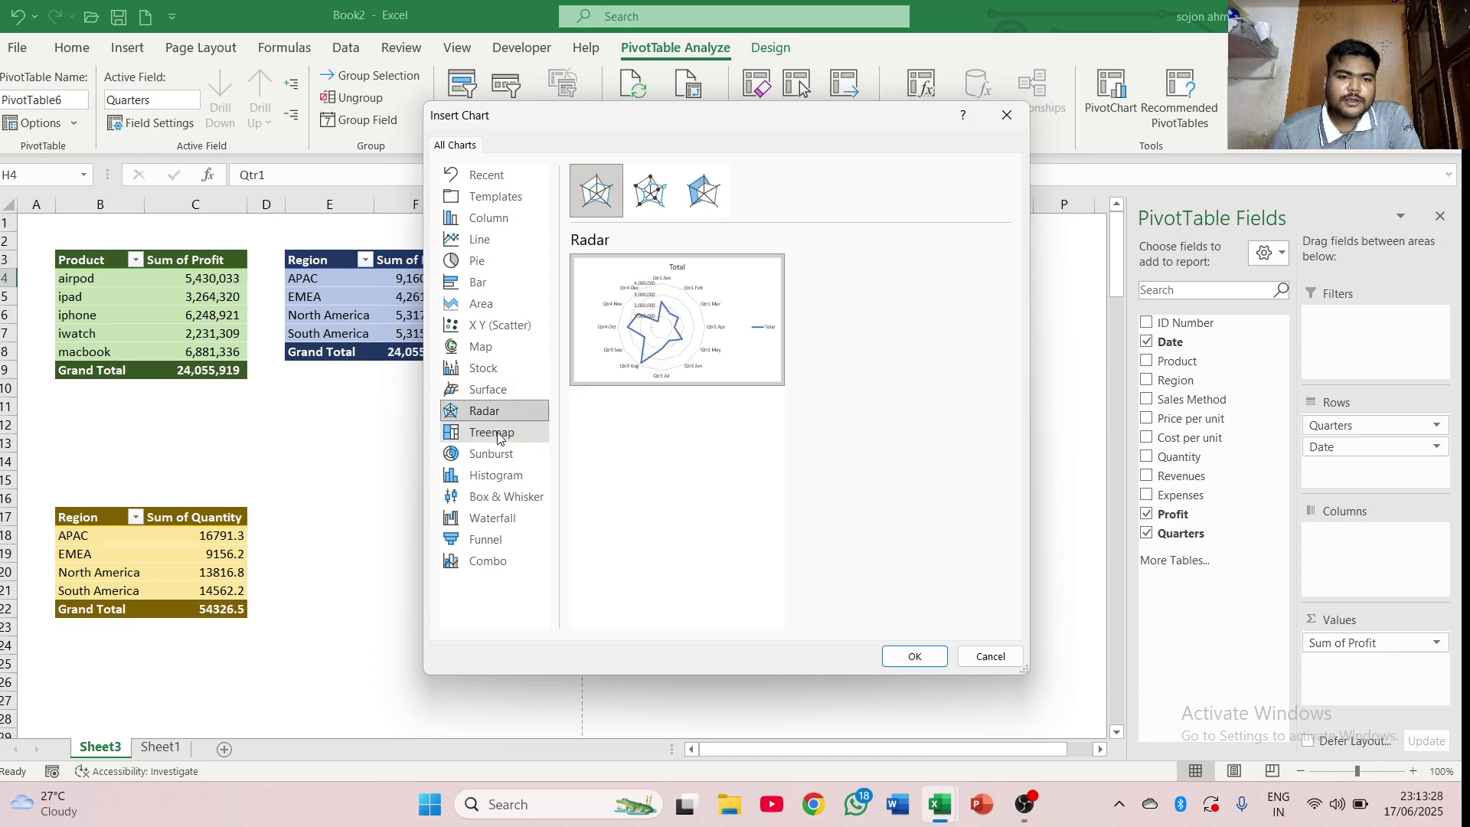
{"action": "left_click", "coordinate": [498, 433]}
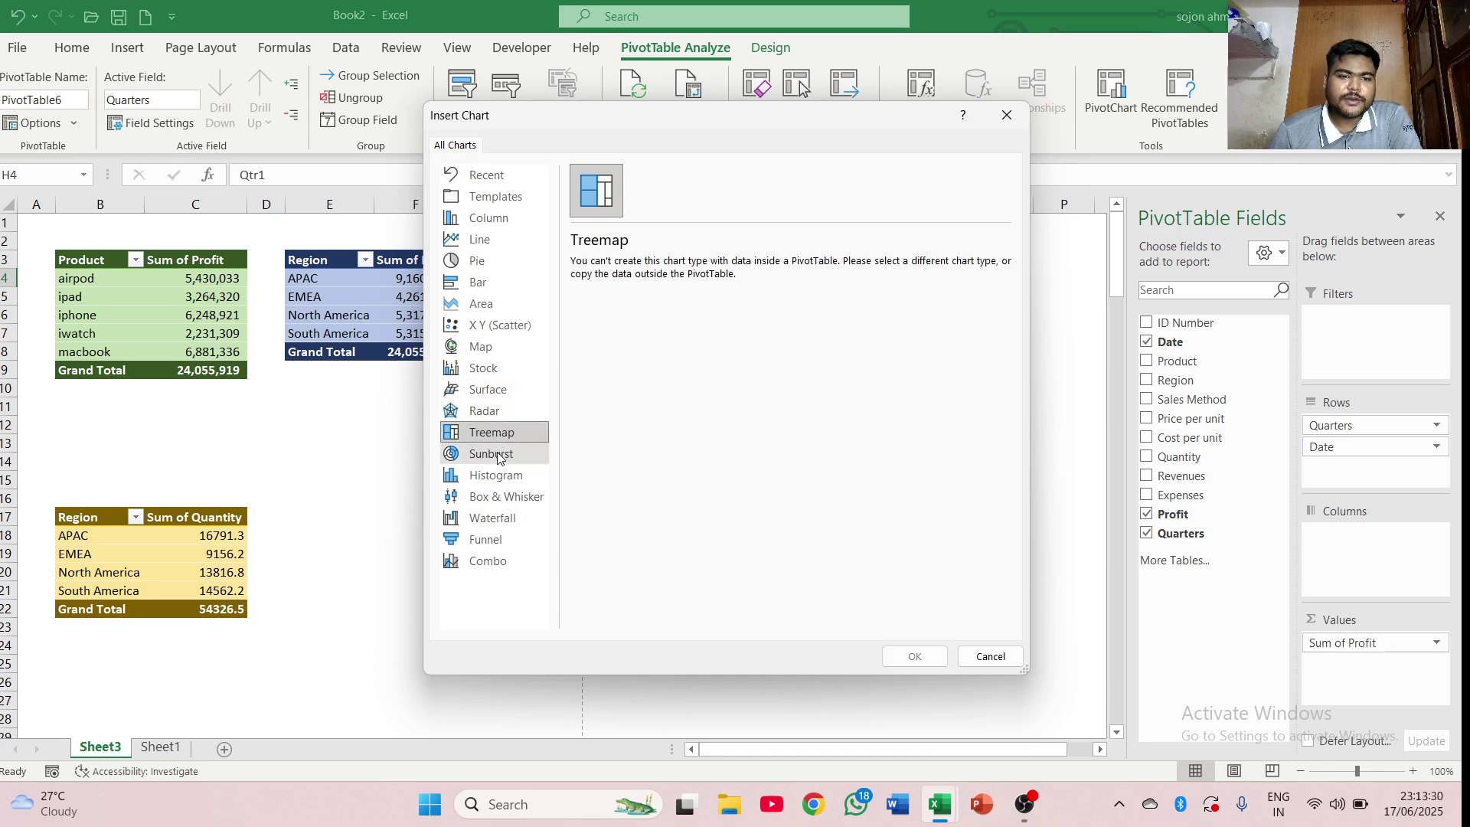
{"action": "left_click", "coordinate": [497, 456]}
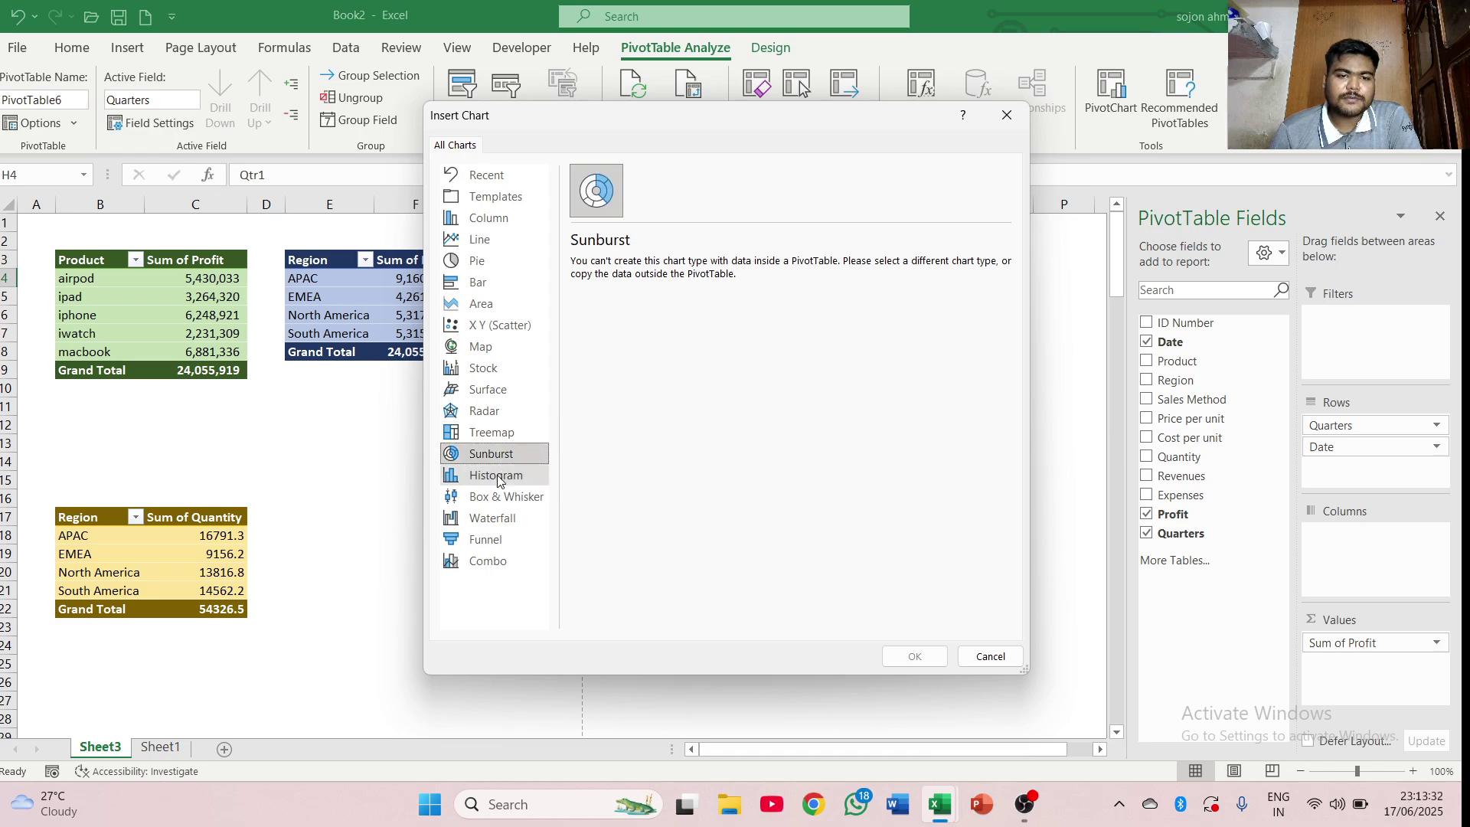
{"action": "left_click", "coordinate": [498, 476]}
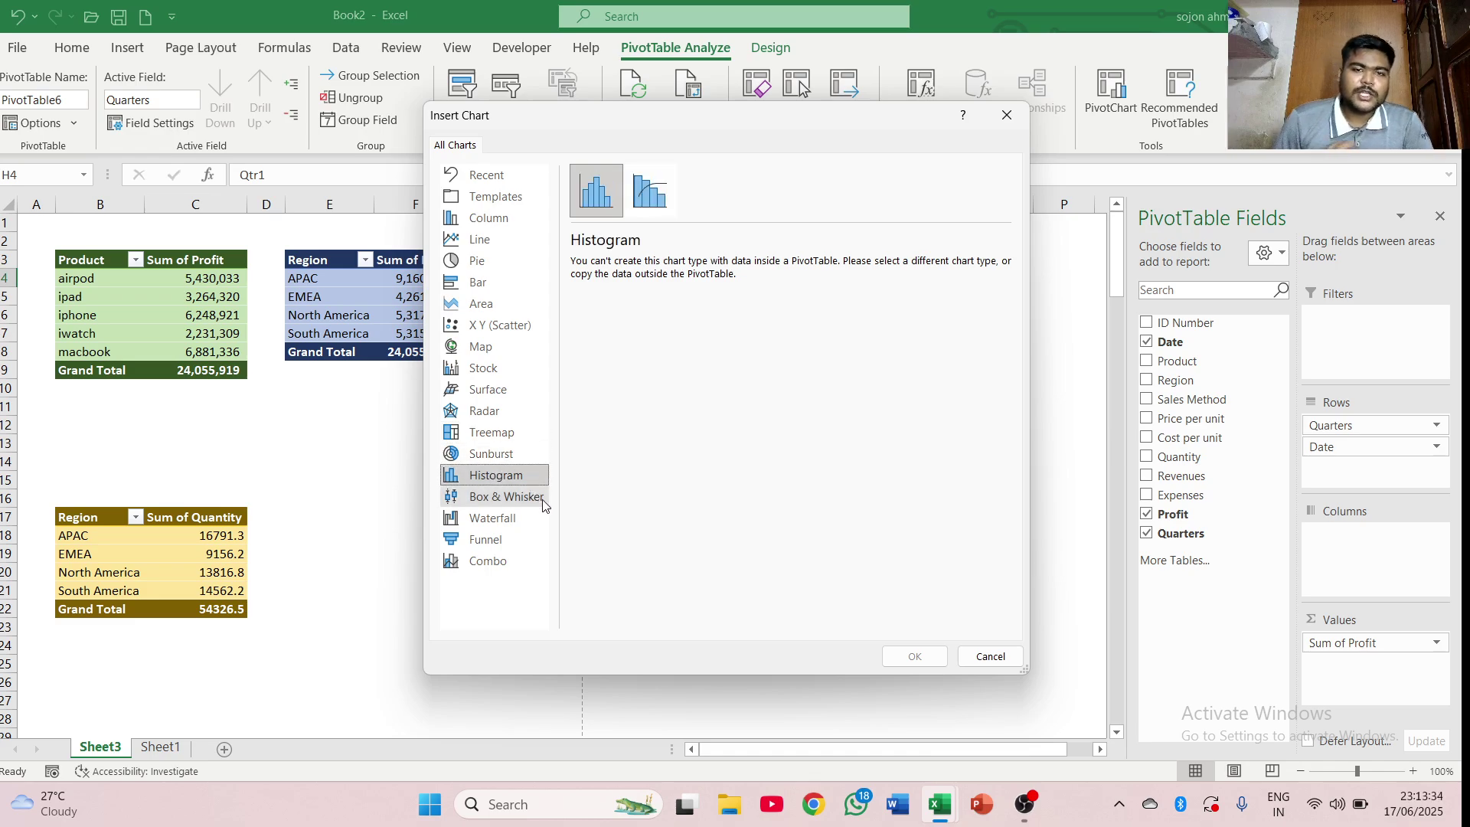
{"action": "left_click", "coordinate": [517, 494]}
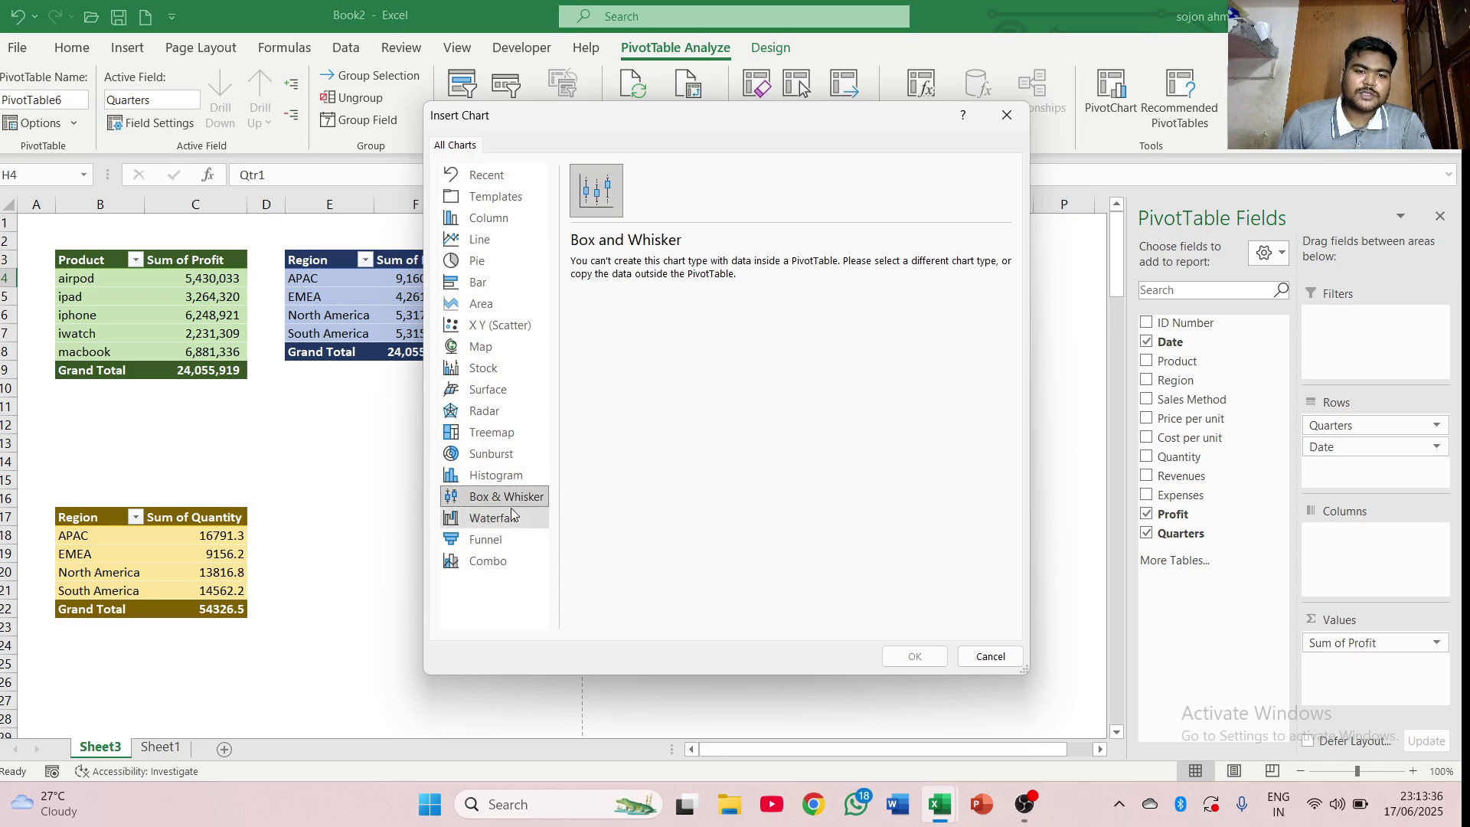
{"action": "left_click", "coordinate": [510, 519]}
{"action": "left_click", "coordinate": [508, 537]}
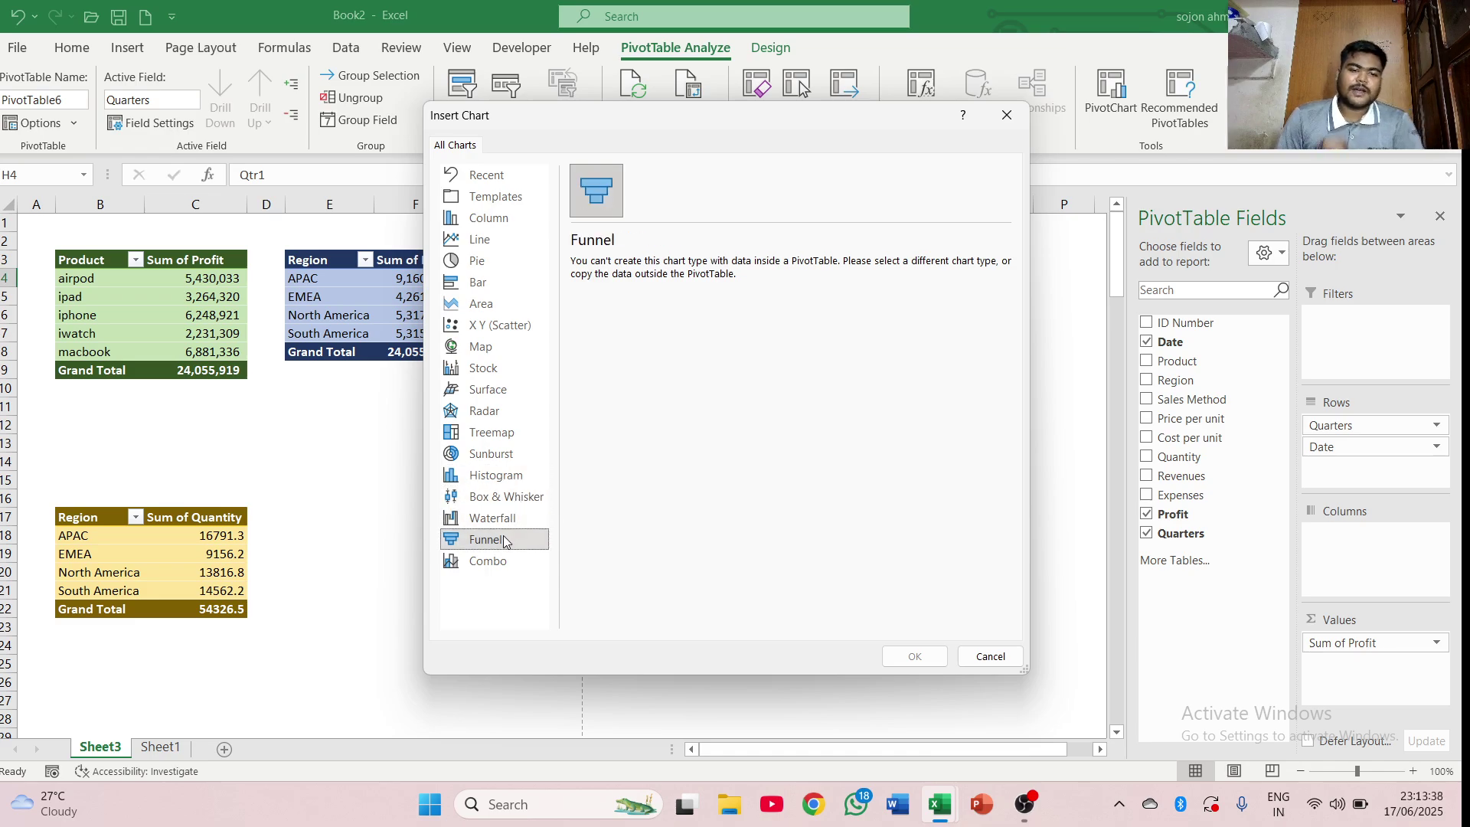
{"action": "left_click", "coordinate": [498, 561]}
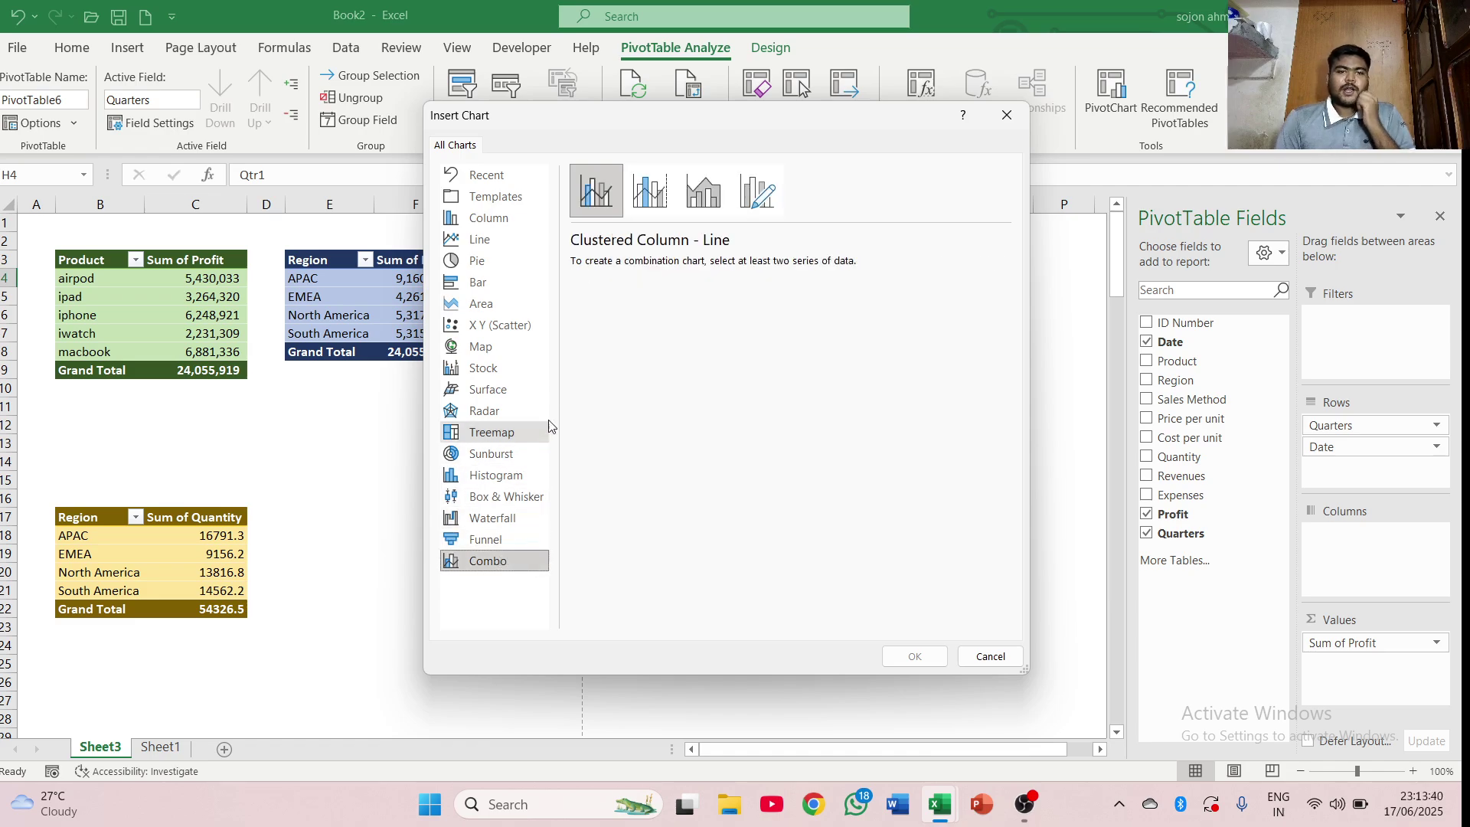
- Insert a clustered column PivotChart of quarterly and monthly profit, shrink it slightly and place it directly beside its pivot table
{"action": "left_click", "coordinate": [507, 219]}
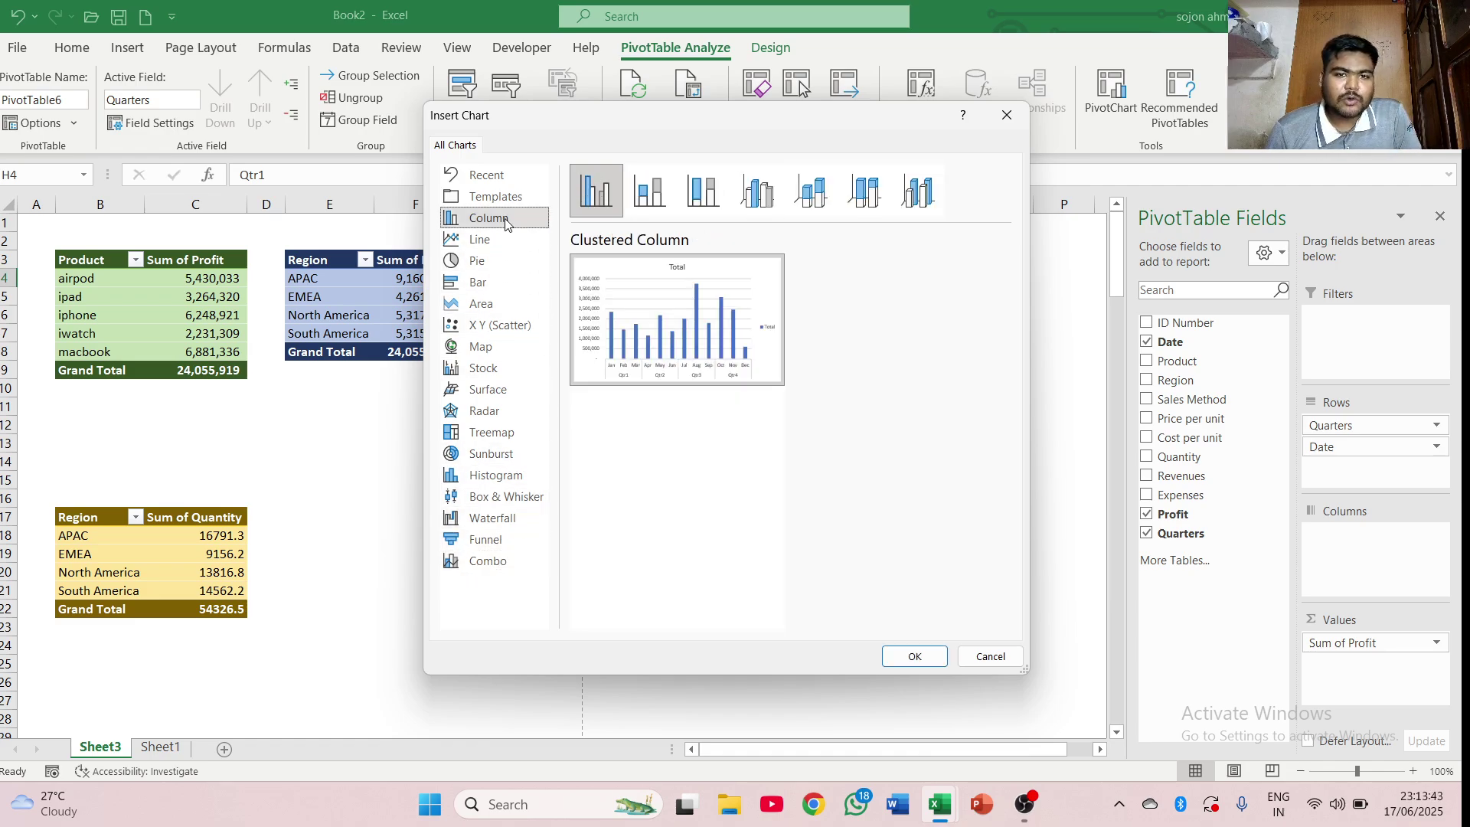
{"action": "left_click", "coordinate": [925, 658]}
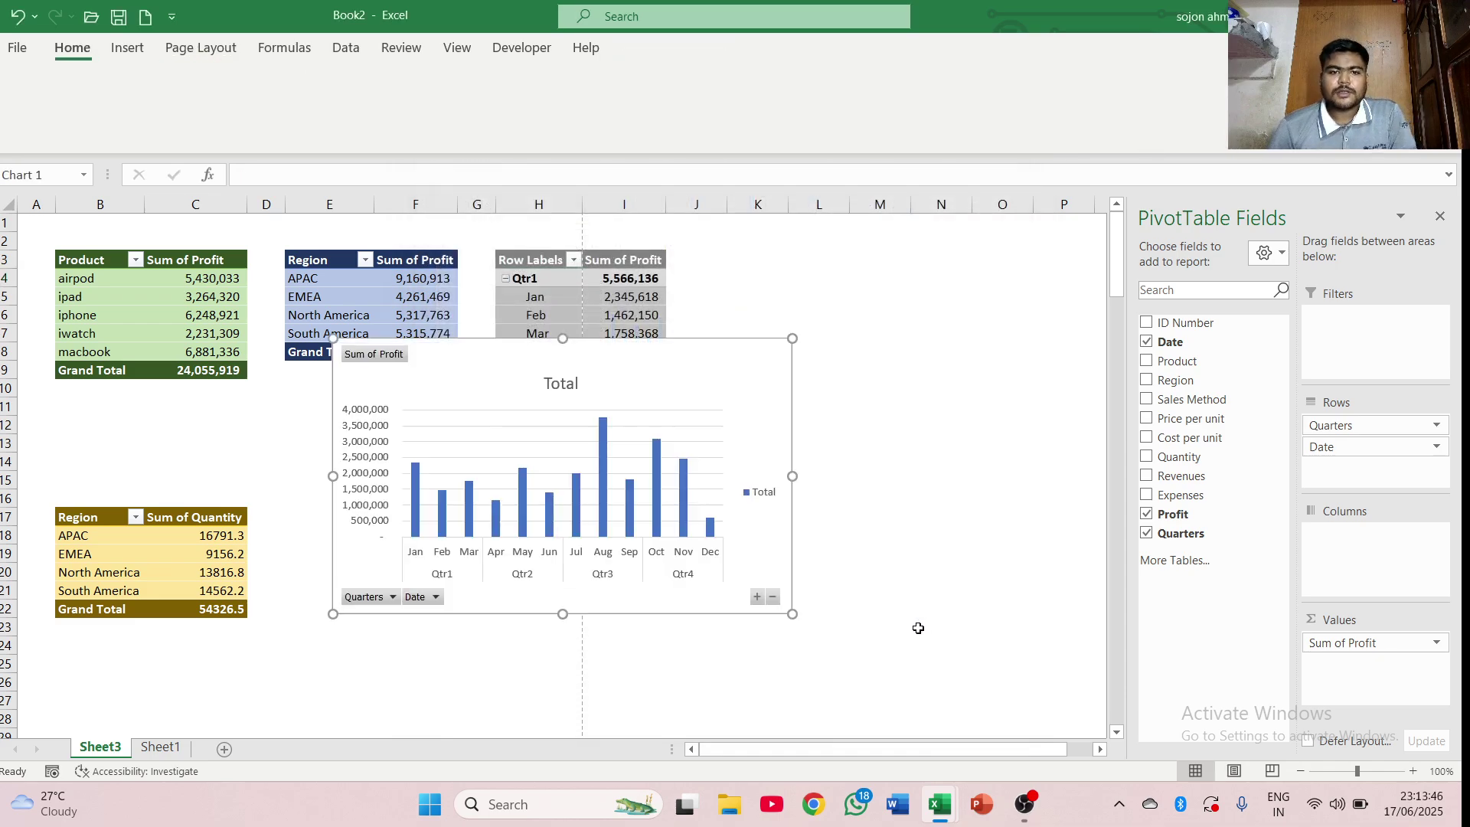
{"action": "left_click_drag", "start_coordinate": [652, 357], "coordinate": [978, 397]}
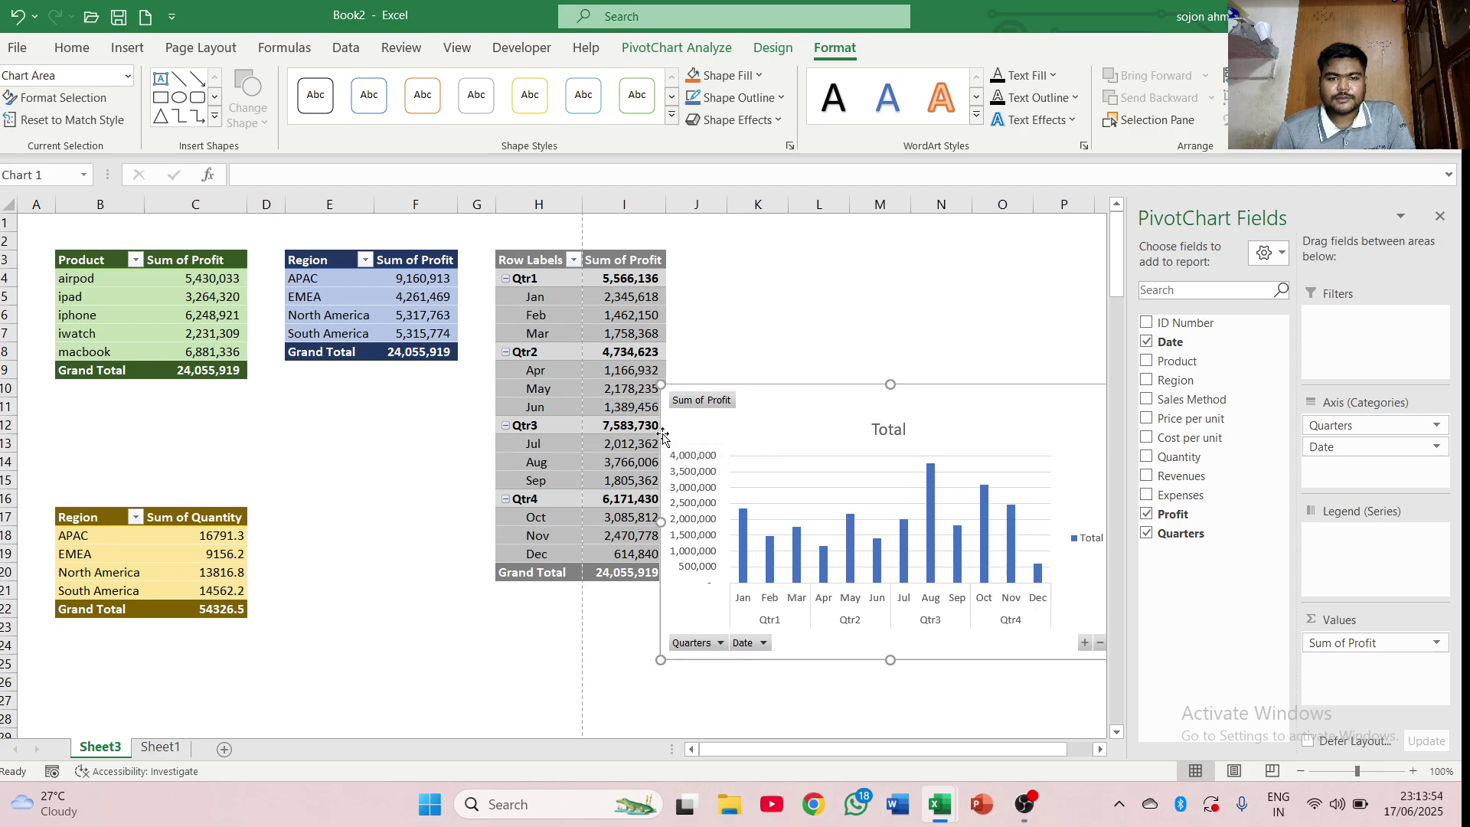
{"action": "left_click_drag", "start_coordinate": [664, 433], "coordinate": [686, 331]}
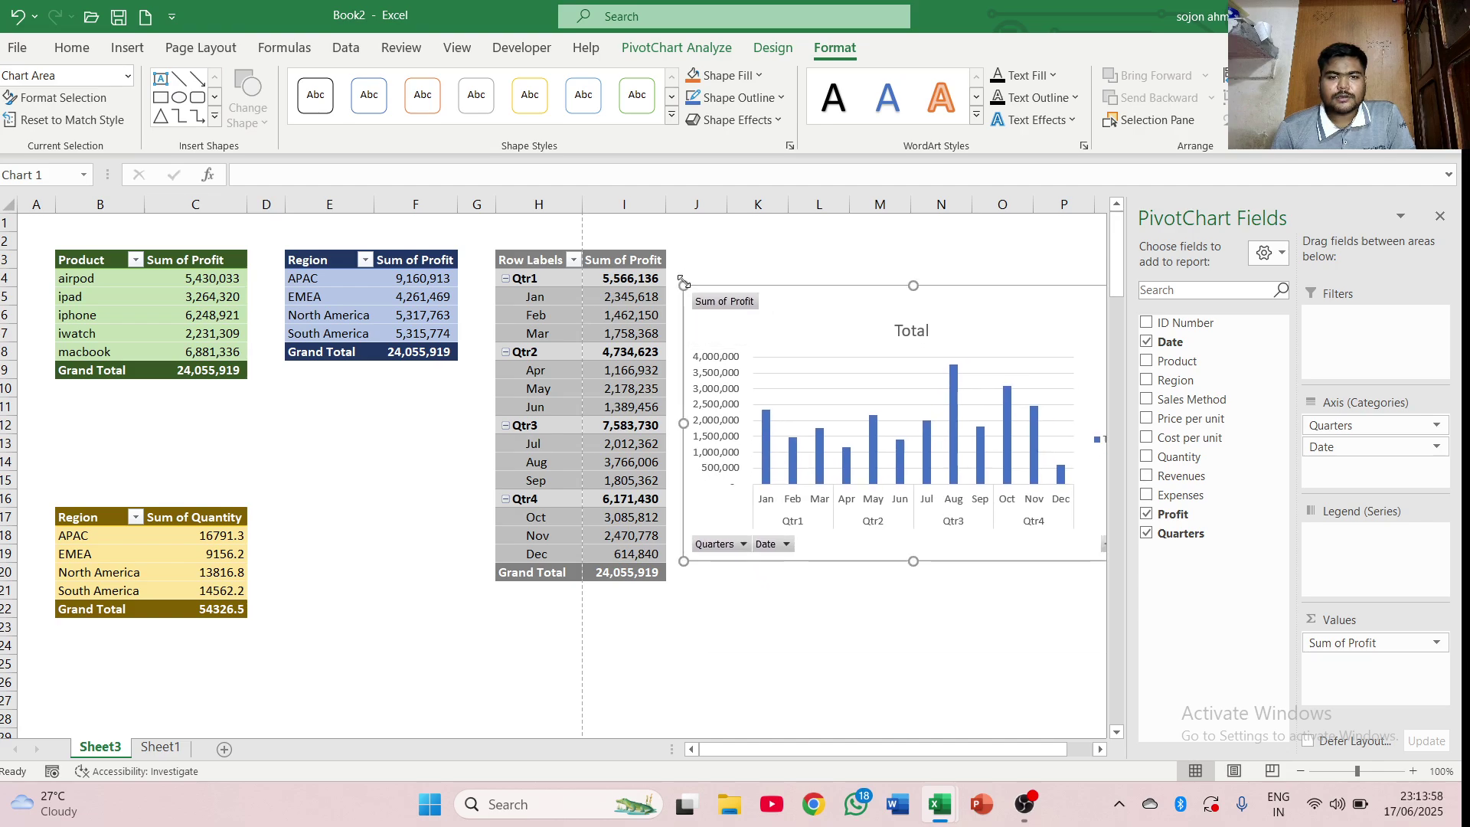
{"action": "left_click_drag", "start_coordinate": [683, 283], "coordinate": [704, 306]}
{"action": "left_click_drag", "start_coordinate": [835, 321], "coordinate": [805, 275]}
{"action": "left_click", "coordinate": [724, 553]}
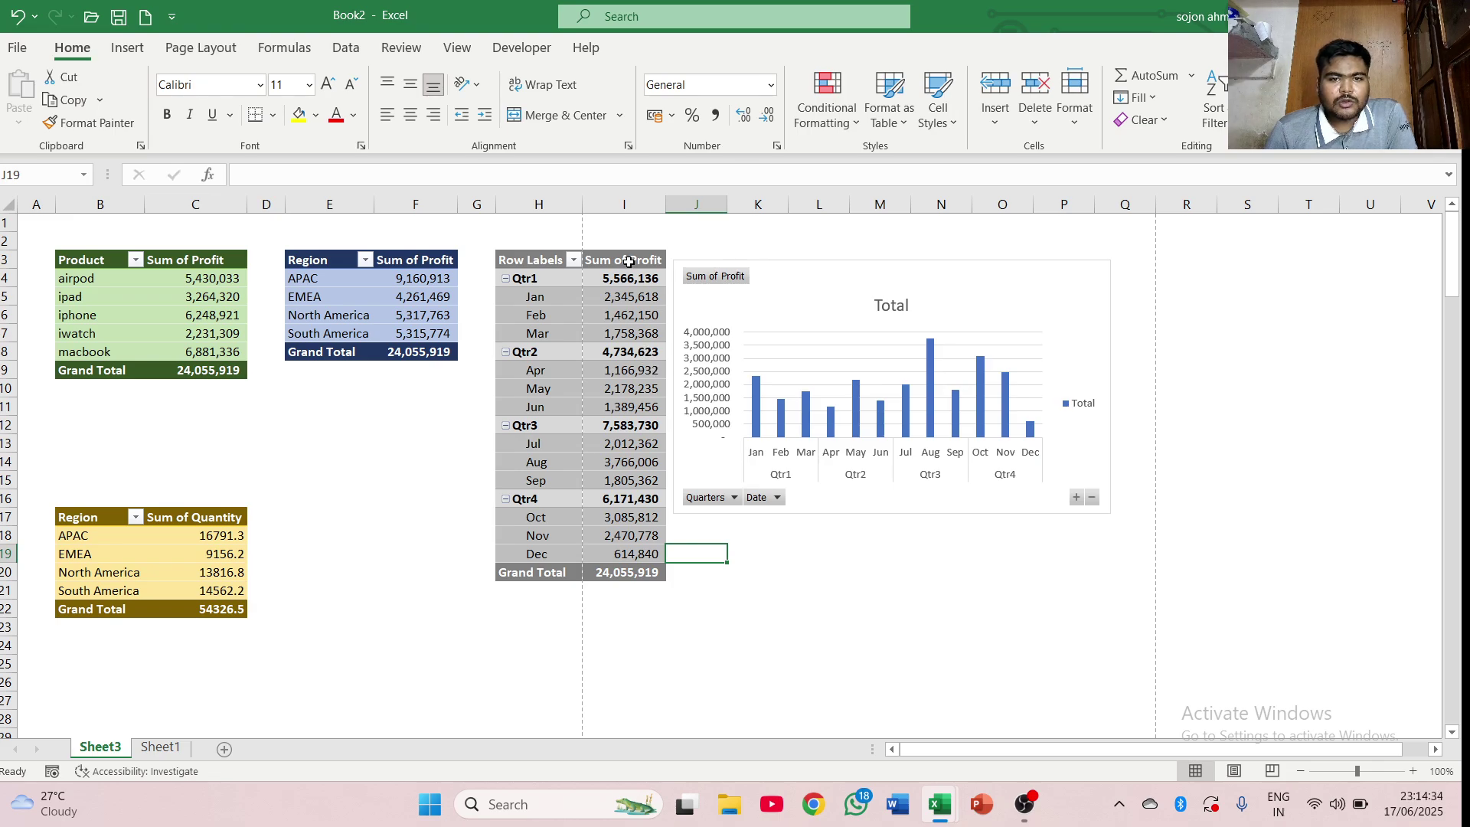
- Try Quantity as a row field below Date in the quarter-and-month profit pivot table, check the breakdown, and remove the field
{"action": "left_click", "coordinate": [628, 261]}
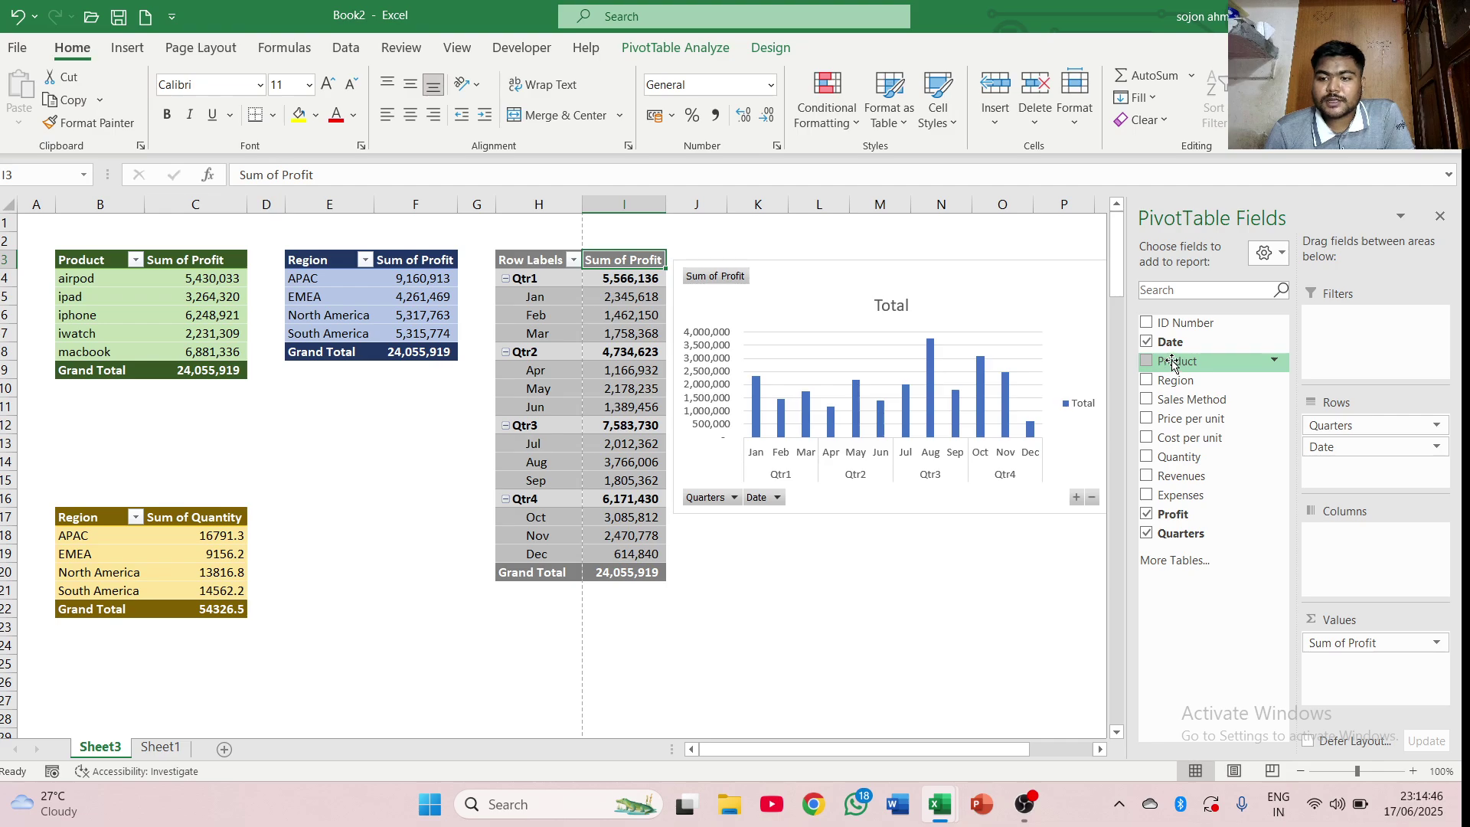
{"action": "mouse_move", "coordinate": [1173, 364]}
{"action": "left_mouse_down"}
{"action": "mouse_move", "coordinate": [1268, 428]}
{"action": "mouse_move", "coordinate": [1195, 365]}
{"action": "left_mouse_up"}
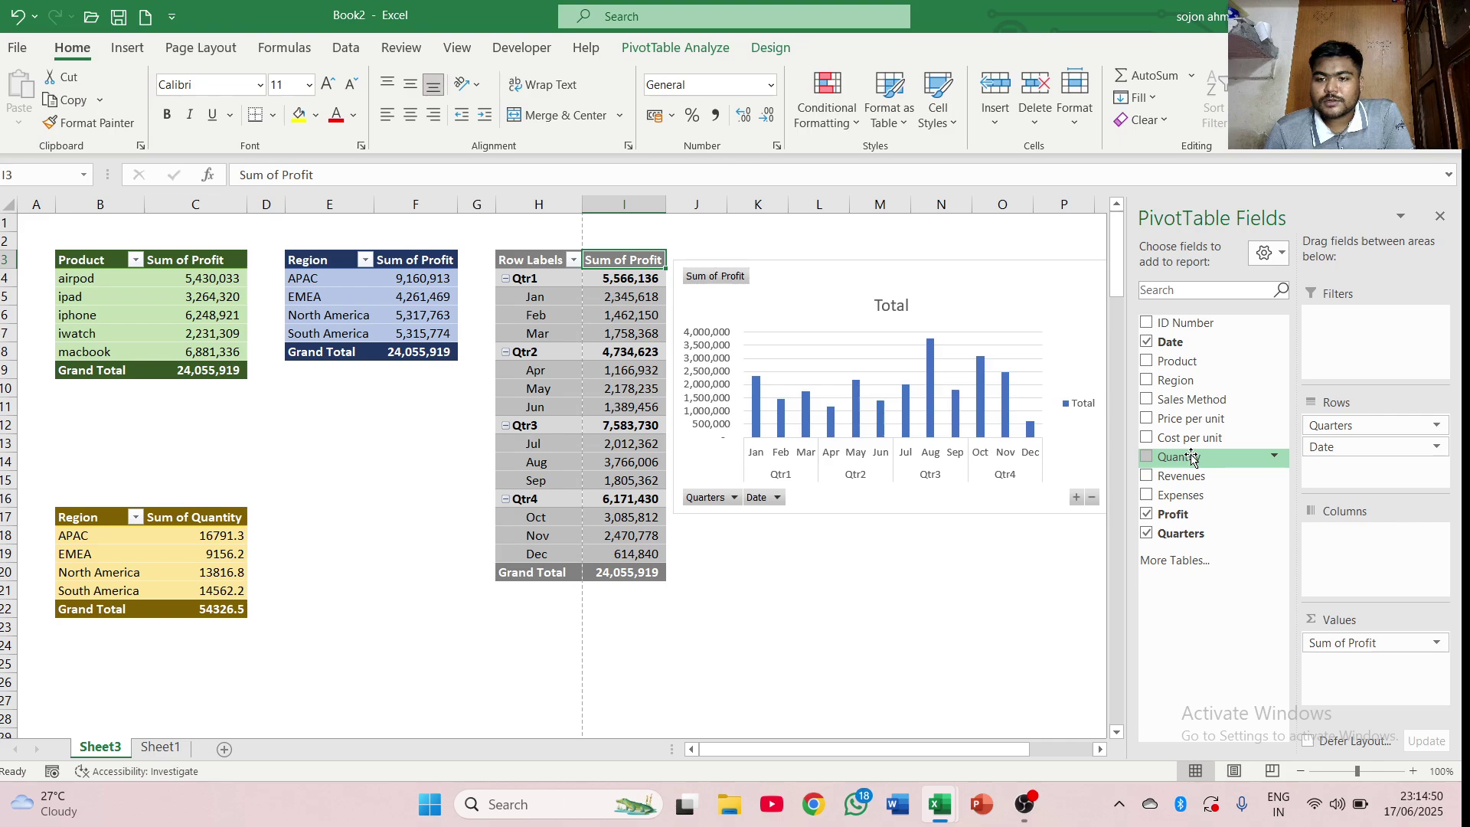
{"action": "left_click_drag", "start_coordinate": [1190, 457], "coordinate": [1325, 468]}
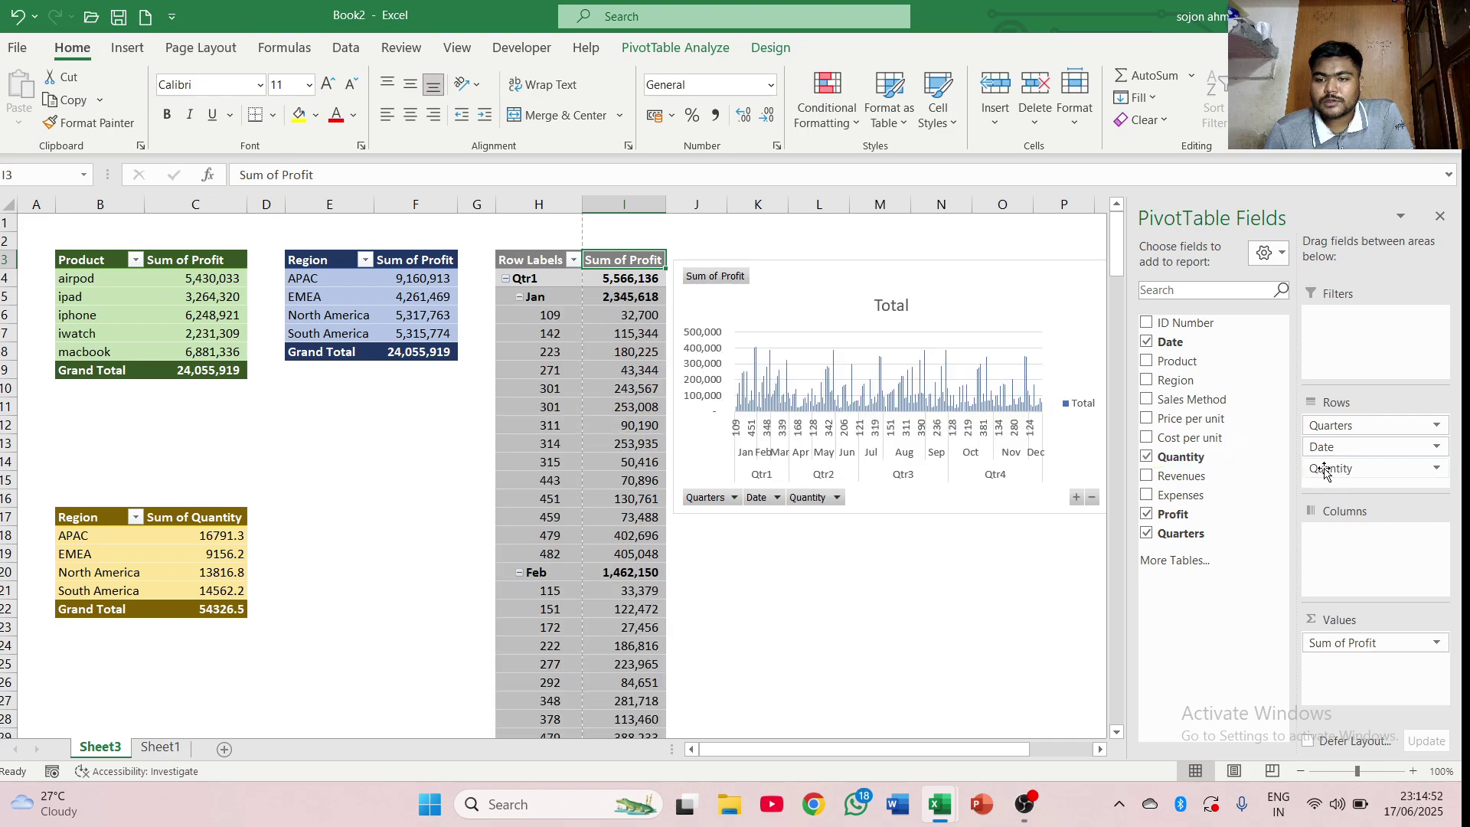
{"action": "scroll", "coordinate": [621, 417], "scroll_direction": "down", "scroll_amount": 3}
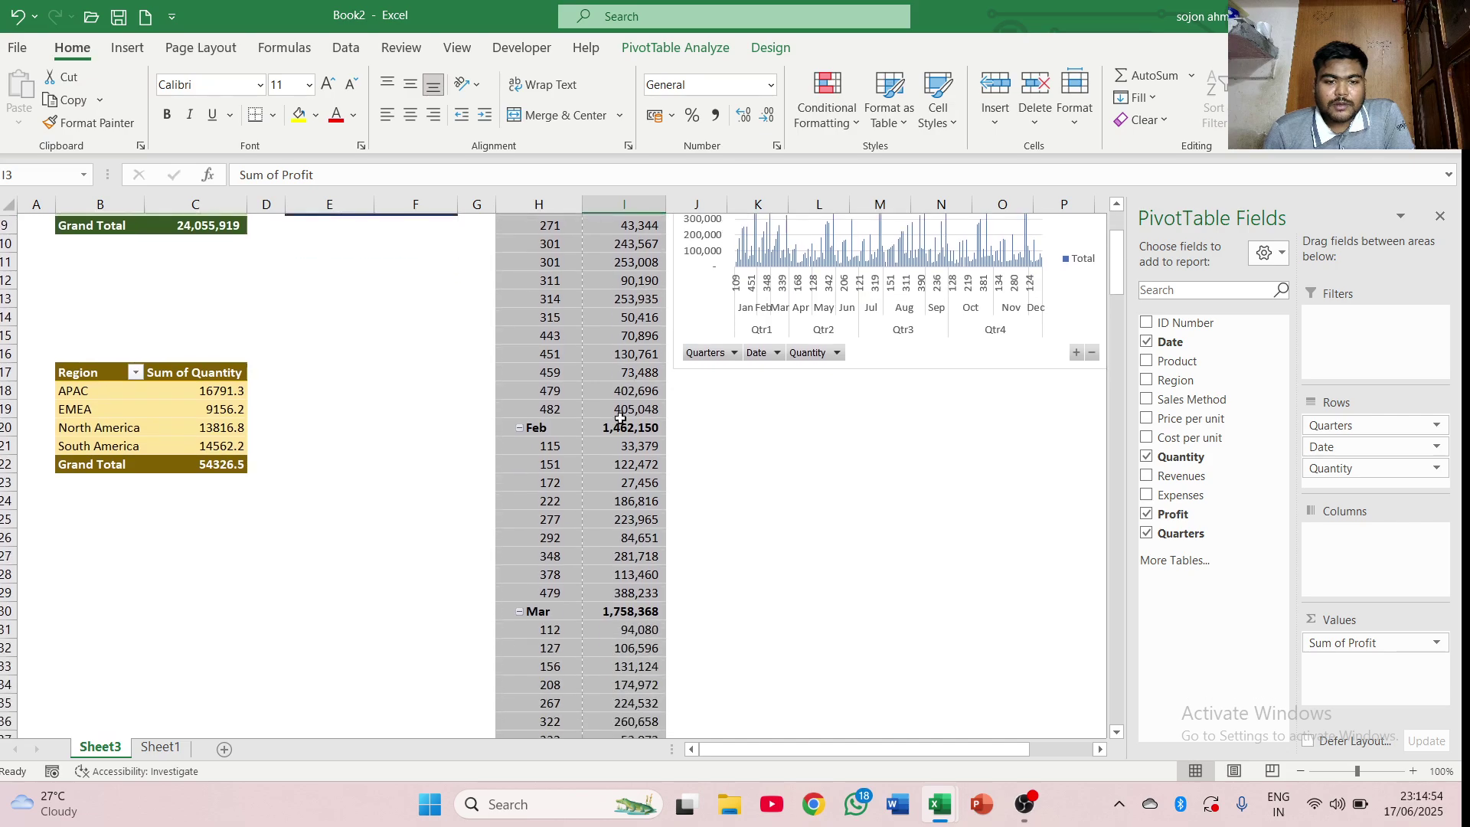
{"action": "scroll", "coordinate": [593, 390], "scroll_direction": "up", "scroll_amount": 4}
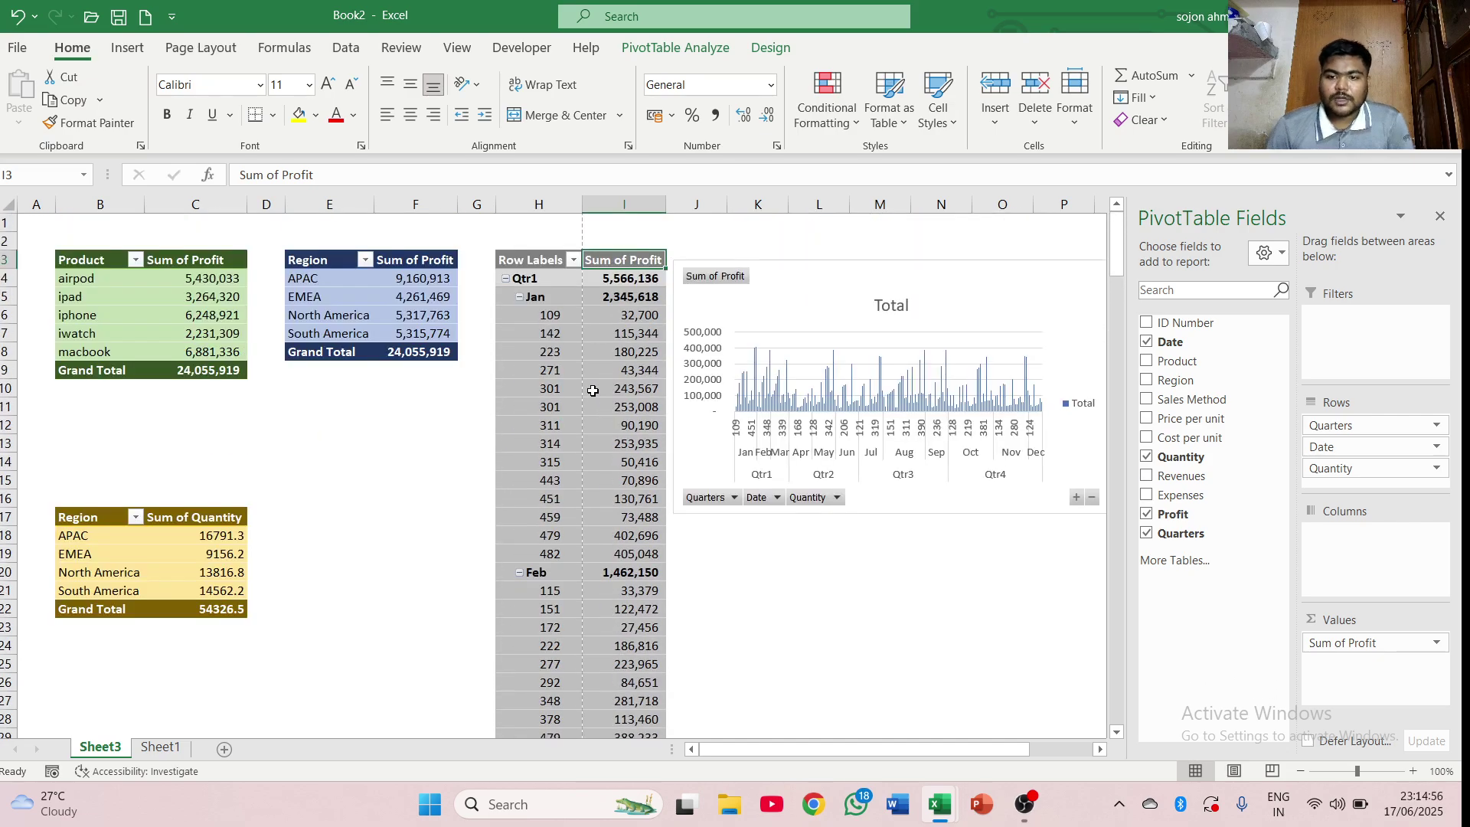
{"action": "left_click", "coordinate": [1146, 458]}
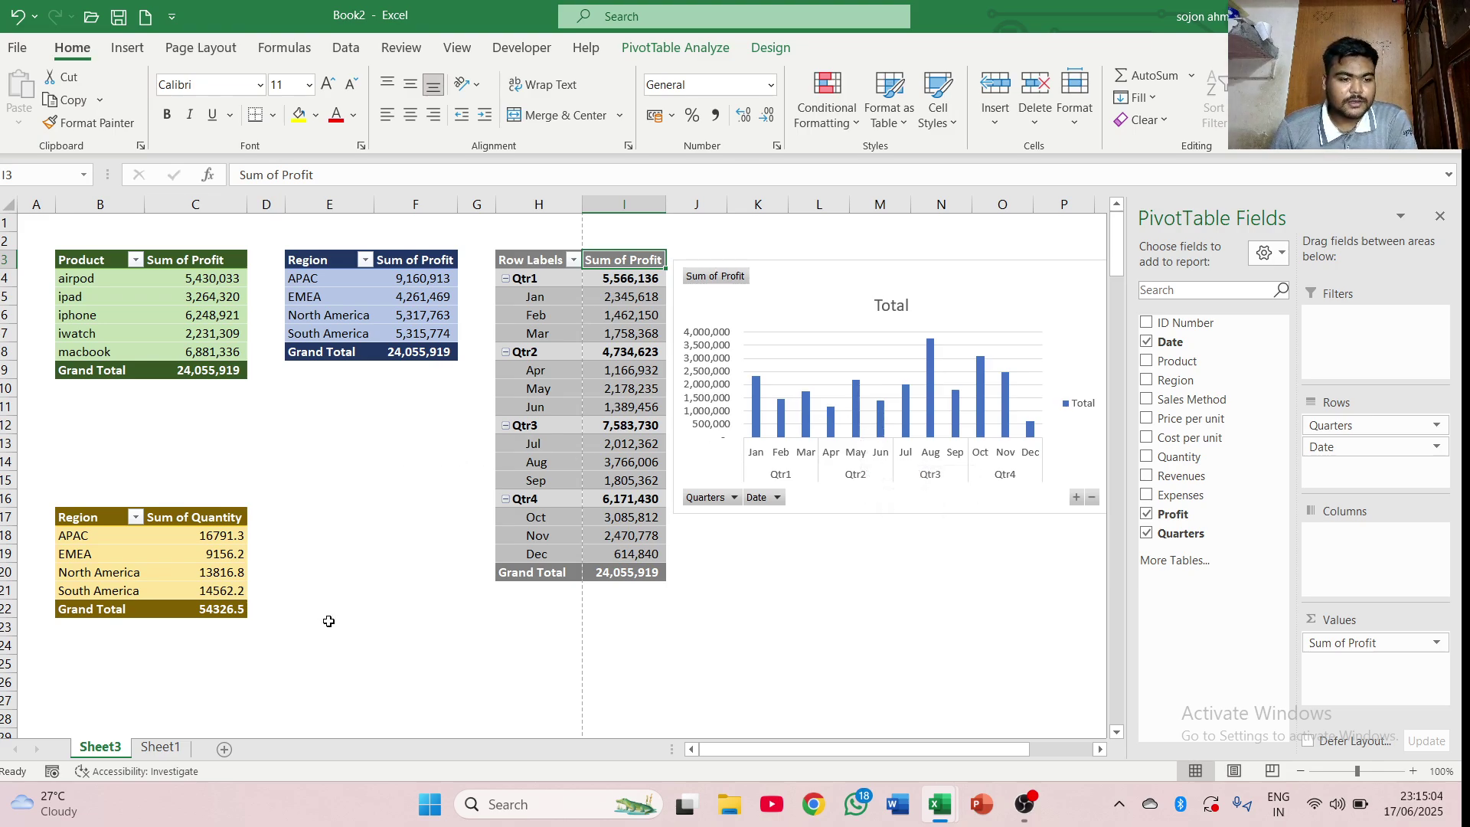
- Examine the source sales records on Sheet1 against the pivot tables on Sheet3
{"action": "left_click", "coordinate": [164, 749]}
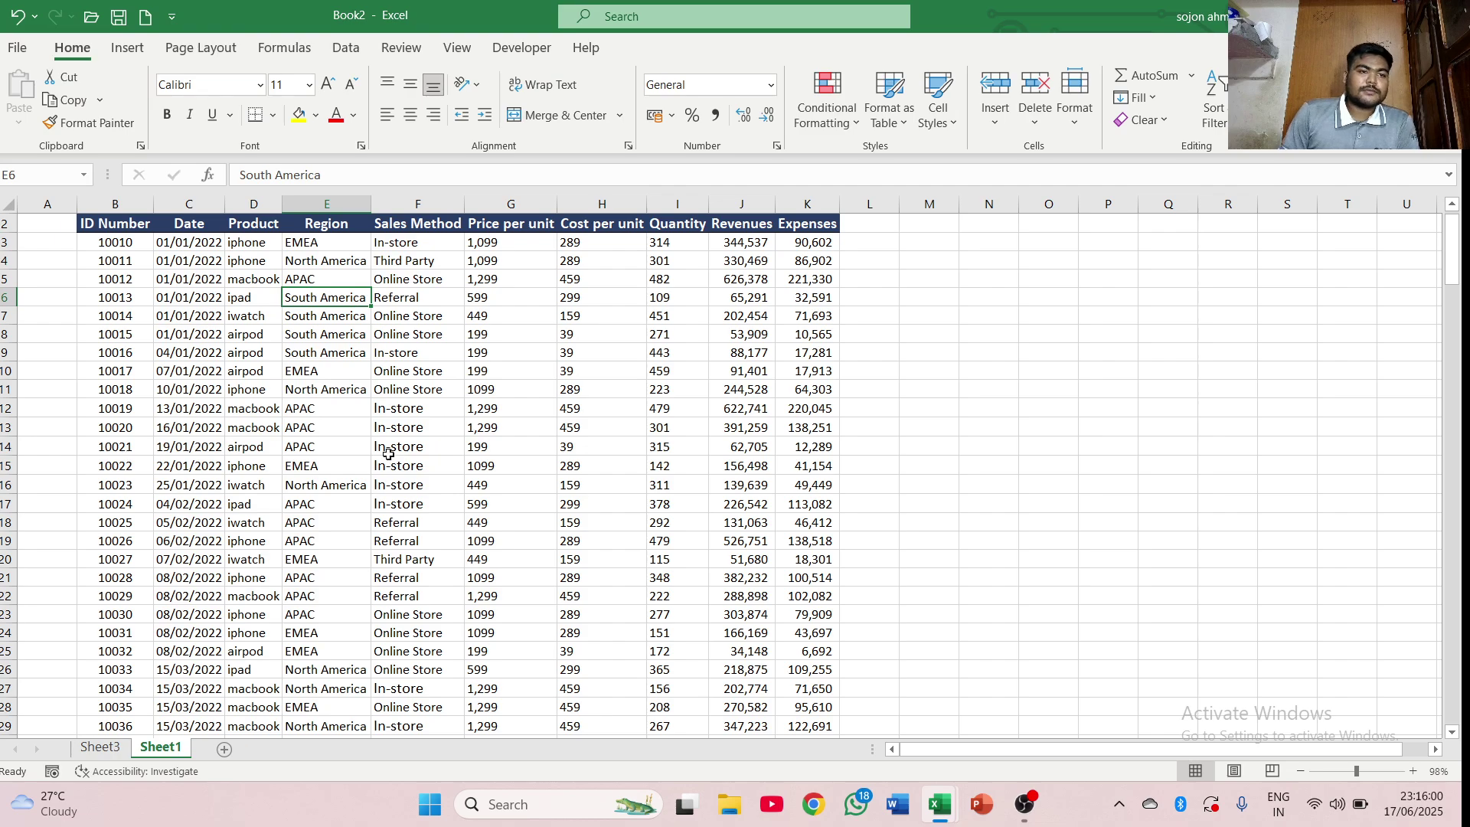
{"action": "scroll", "coordinate": [146, 317], "scroll_direction": "up", "scroll_amount": 1}
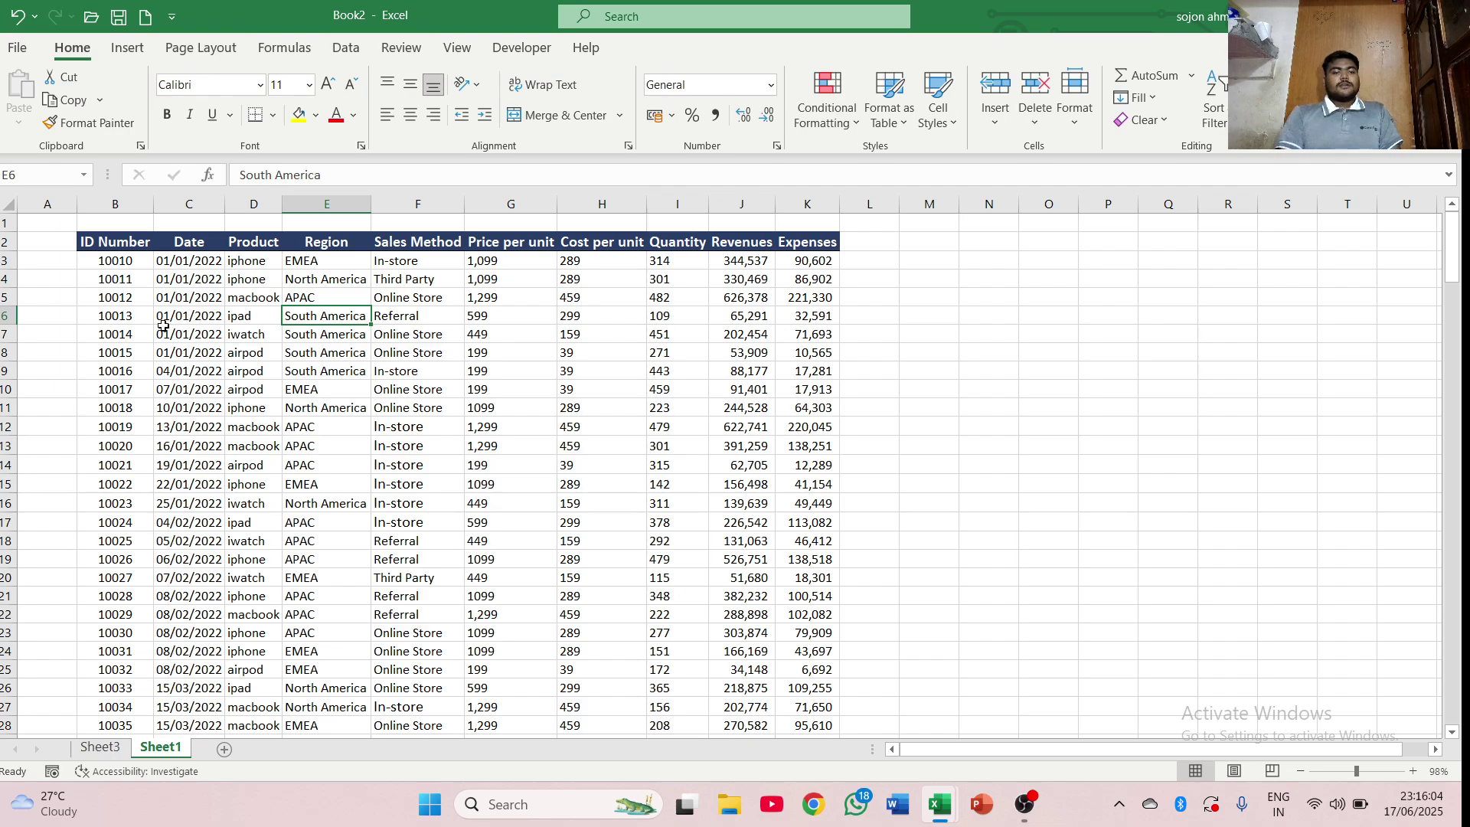
{"action": "left_click", "coordinate": [101, 747]}
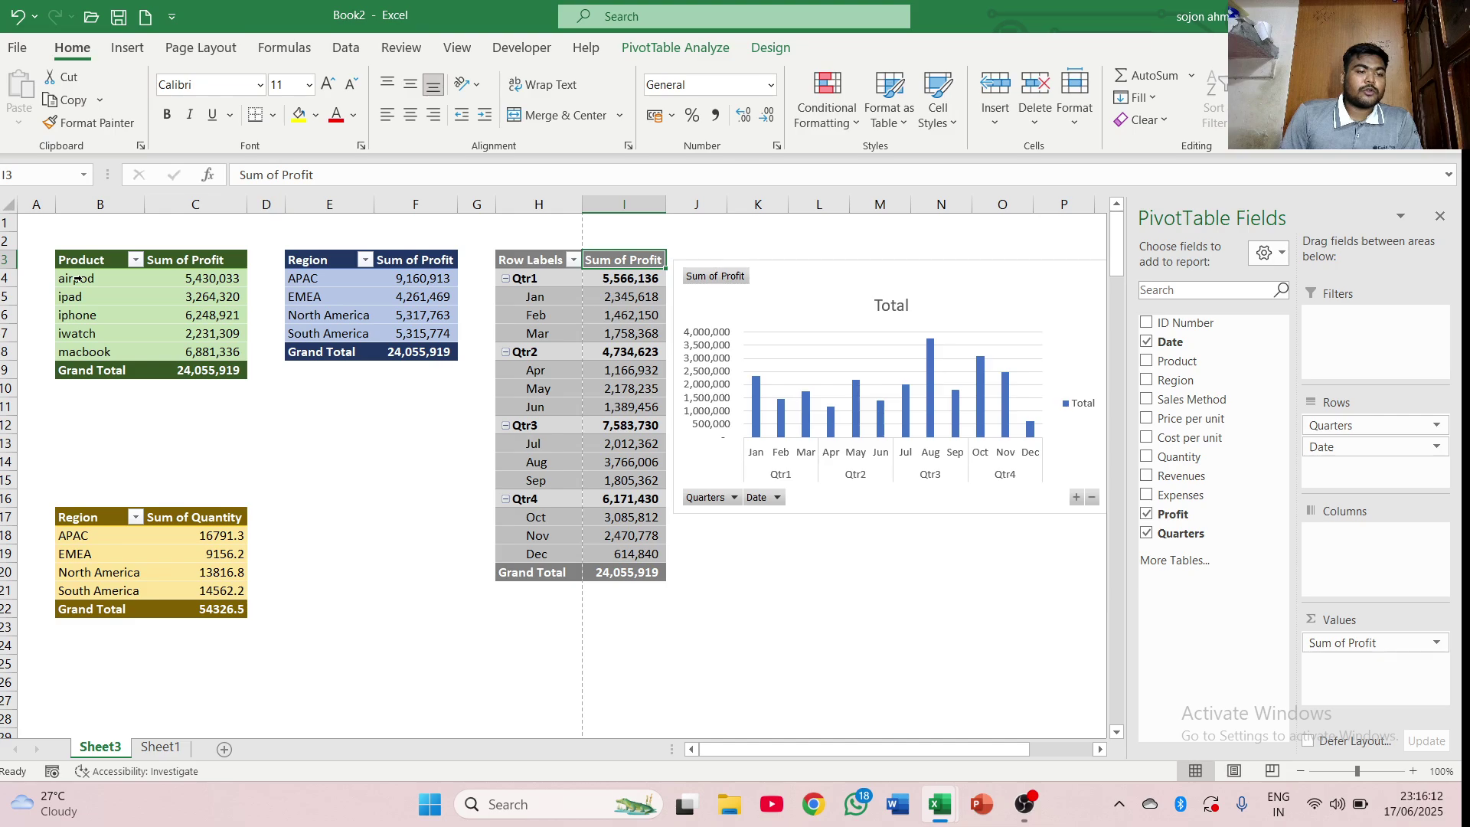
{"action": "left_click", "coordinate": [160, 747]}
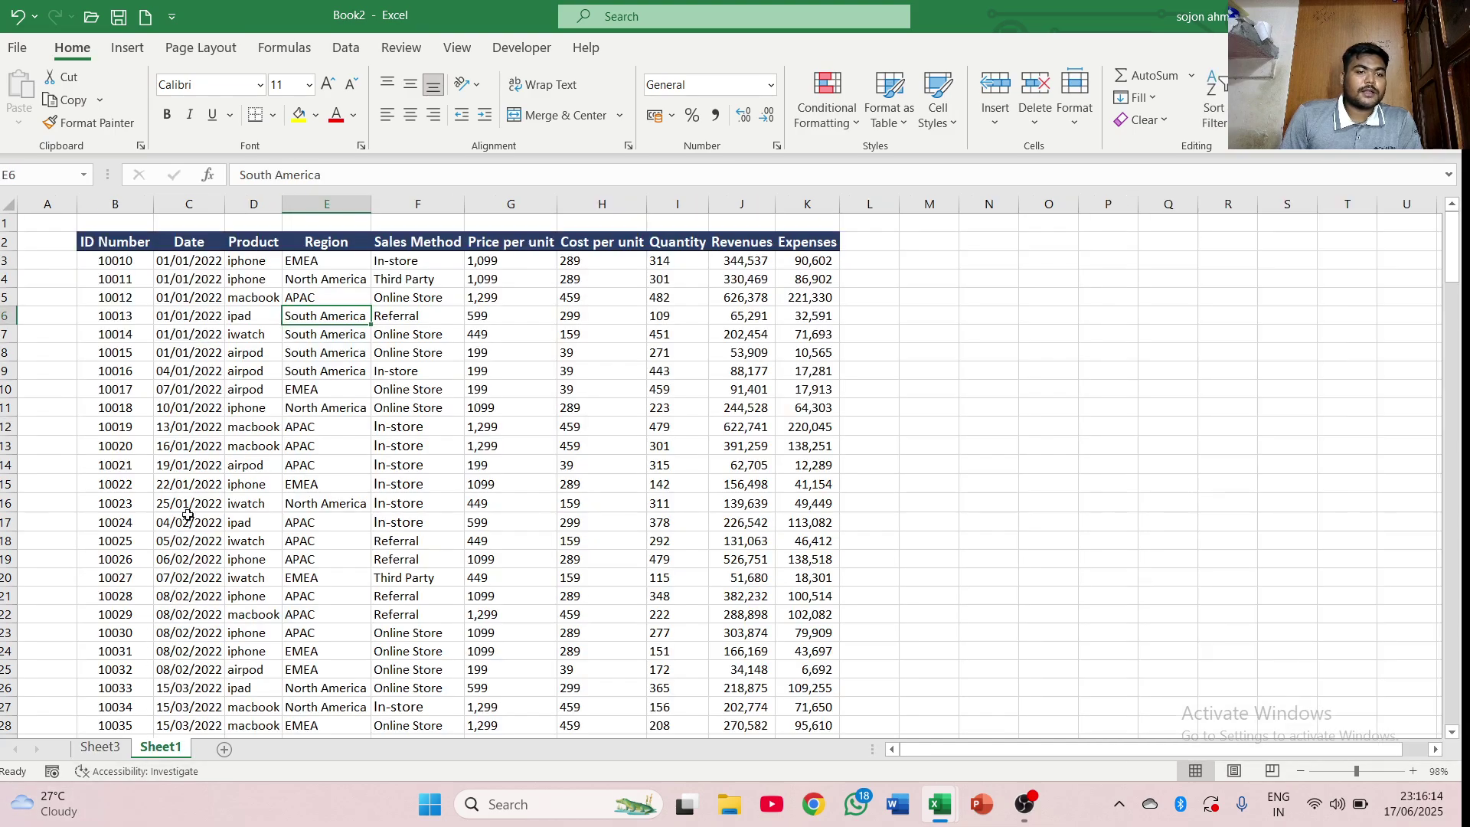
{"action": "scroll", "coordinate": [201, 414], "scroll_direction": "down", "scroll_amount": 1}
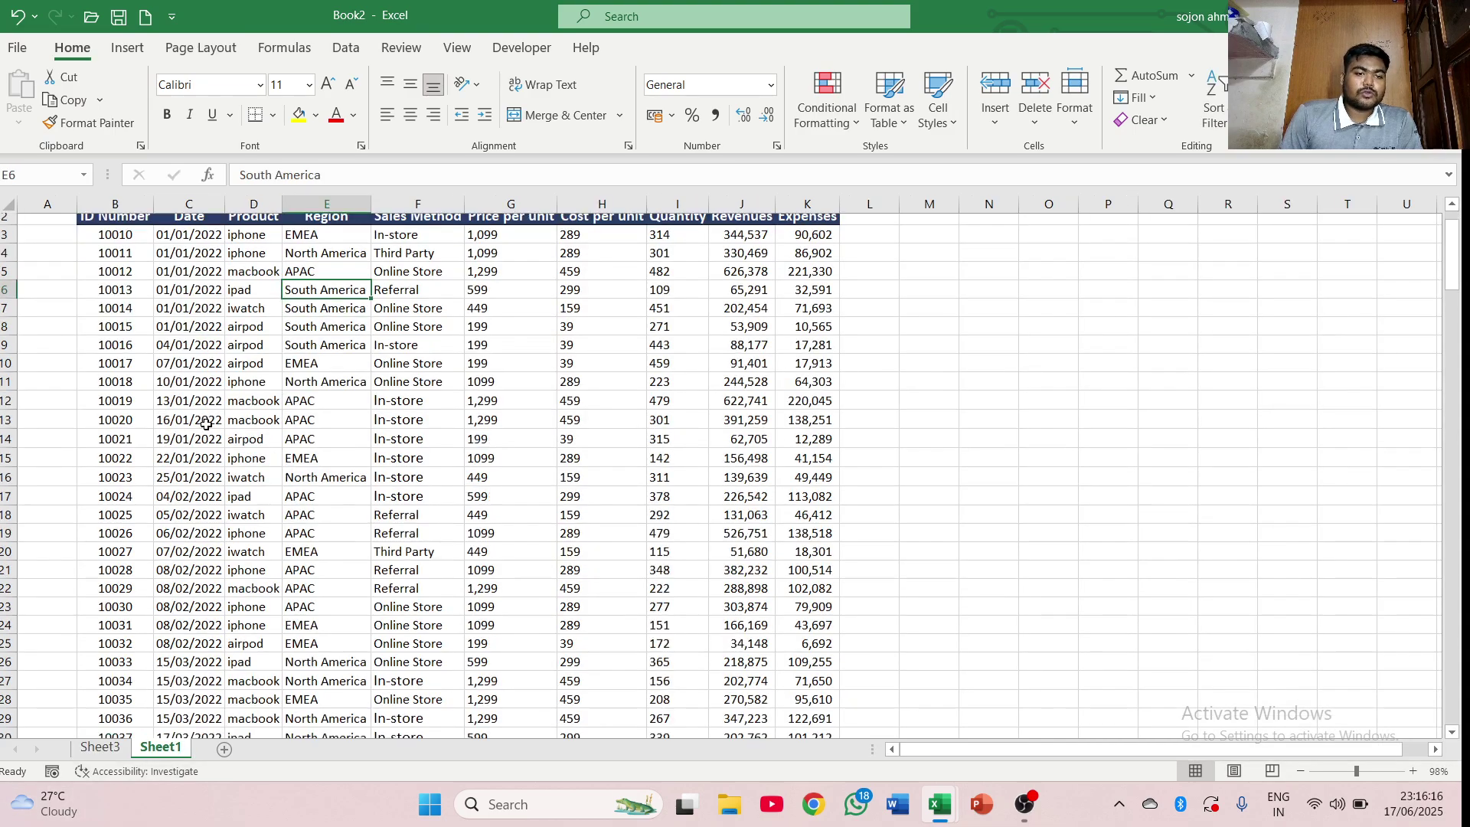
{"action": "scroll", "coordinate": [207, 424], "scroll_direction": "down", "scroll_amount": 6}
{"action": "scroll", "coordinate": [108, 656], "scroll_direction": "up", "scroll_amount": 7}
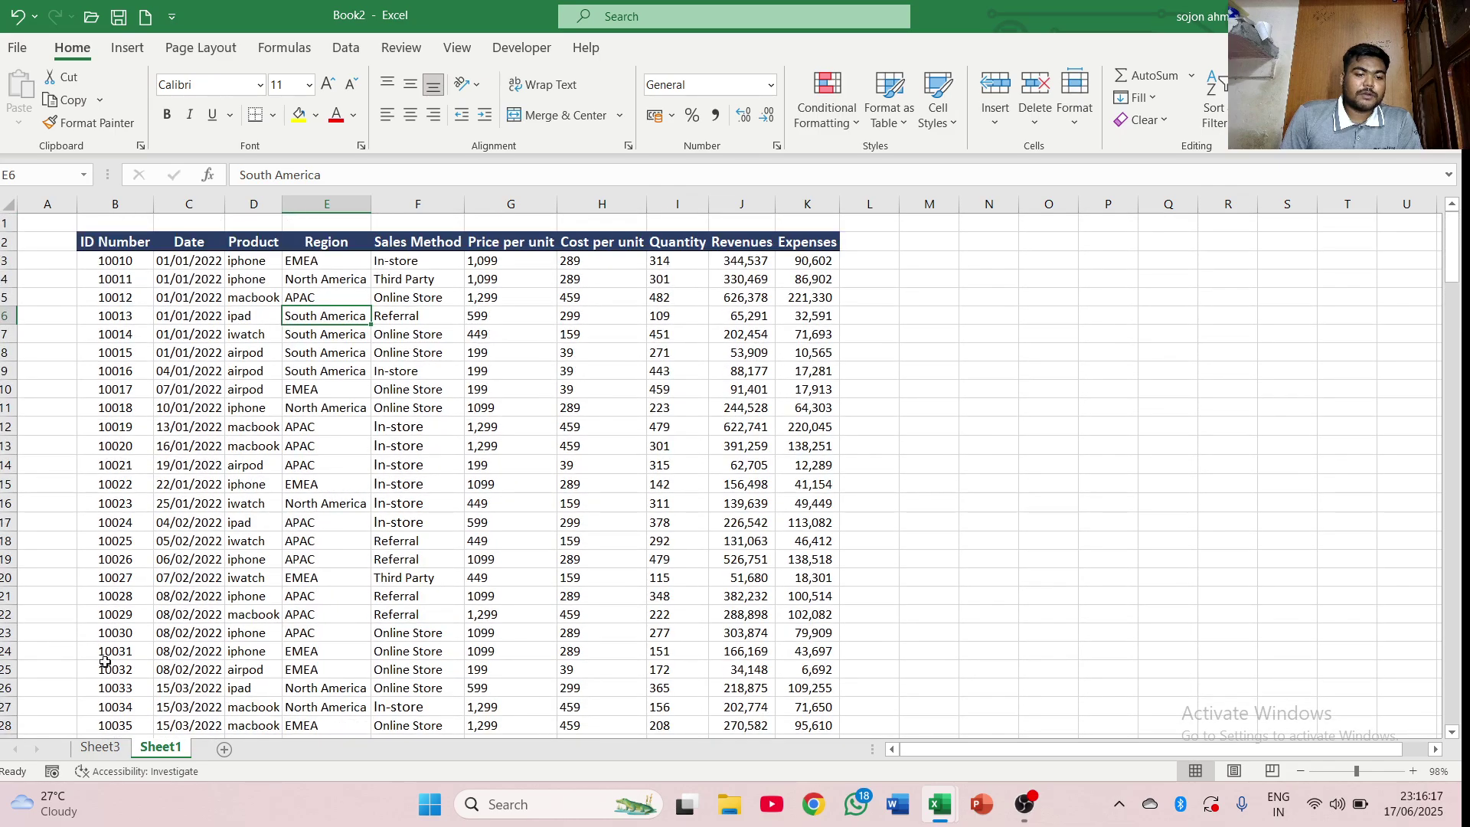
{"action": "left_click", "coordinate": [100, 747]}
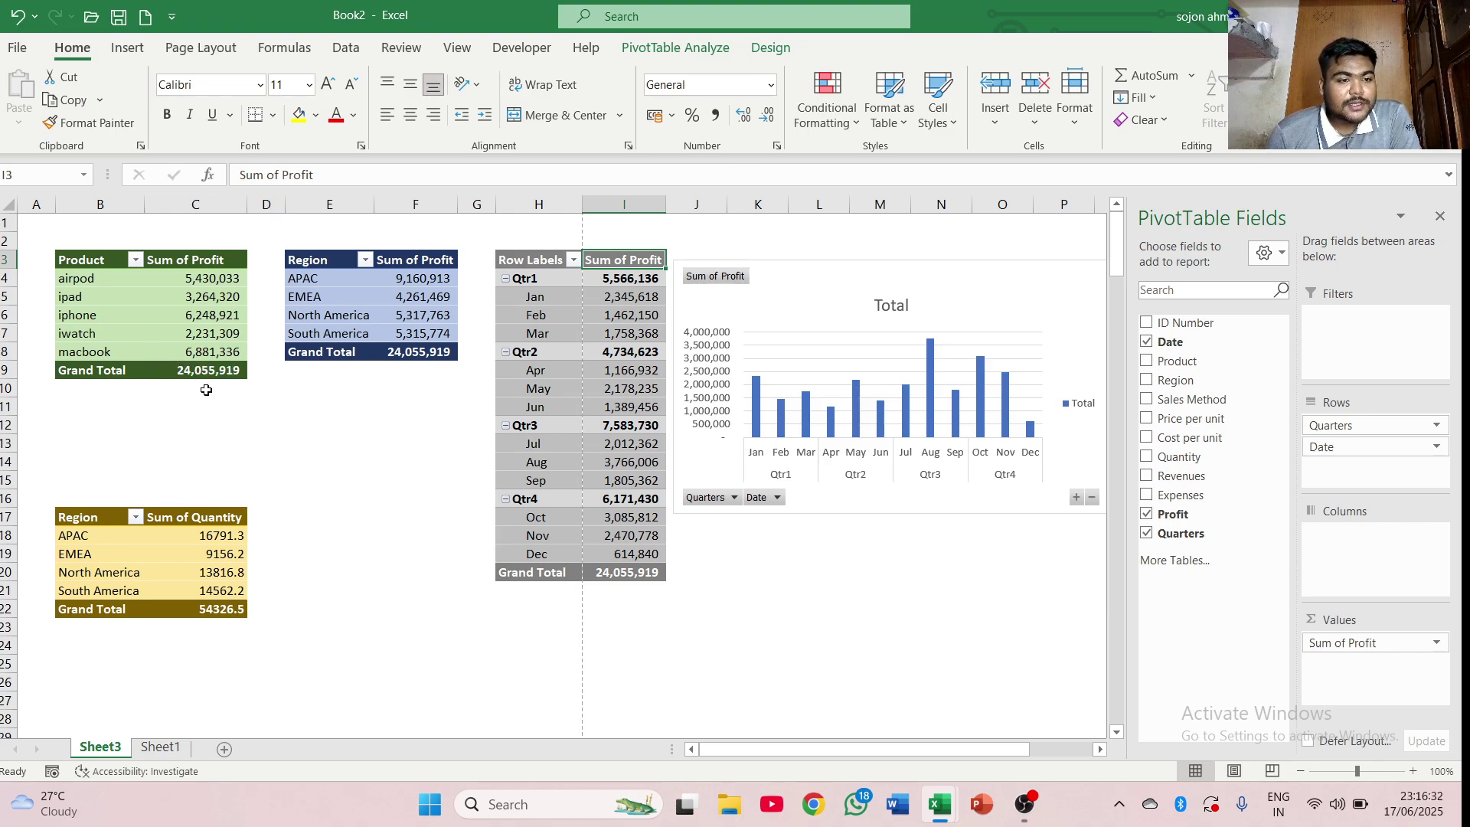
- Review the product, region and quarterly profit pivot tables, the PivotChart and the quantity-by-region table on Sheet3
{"action": "mouse_move", "coordinate": [192, 370]}
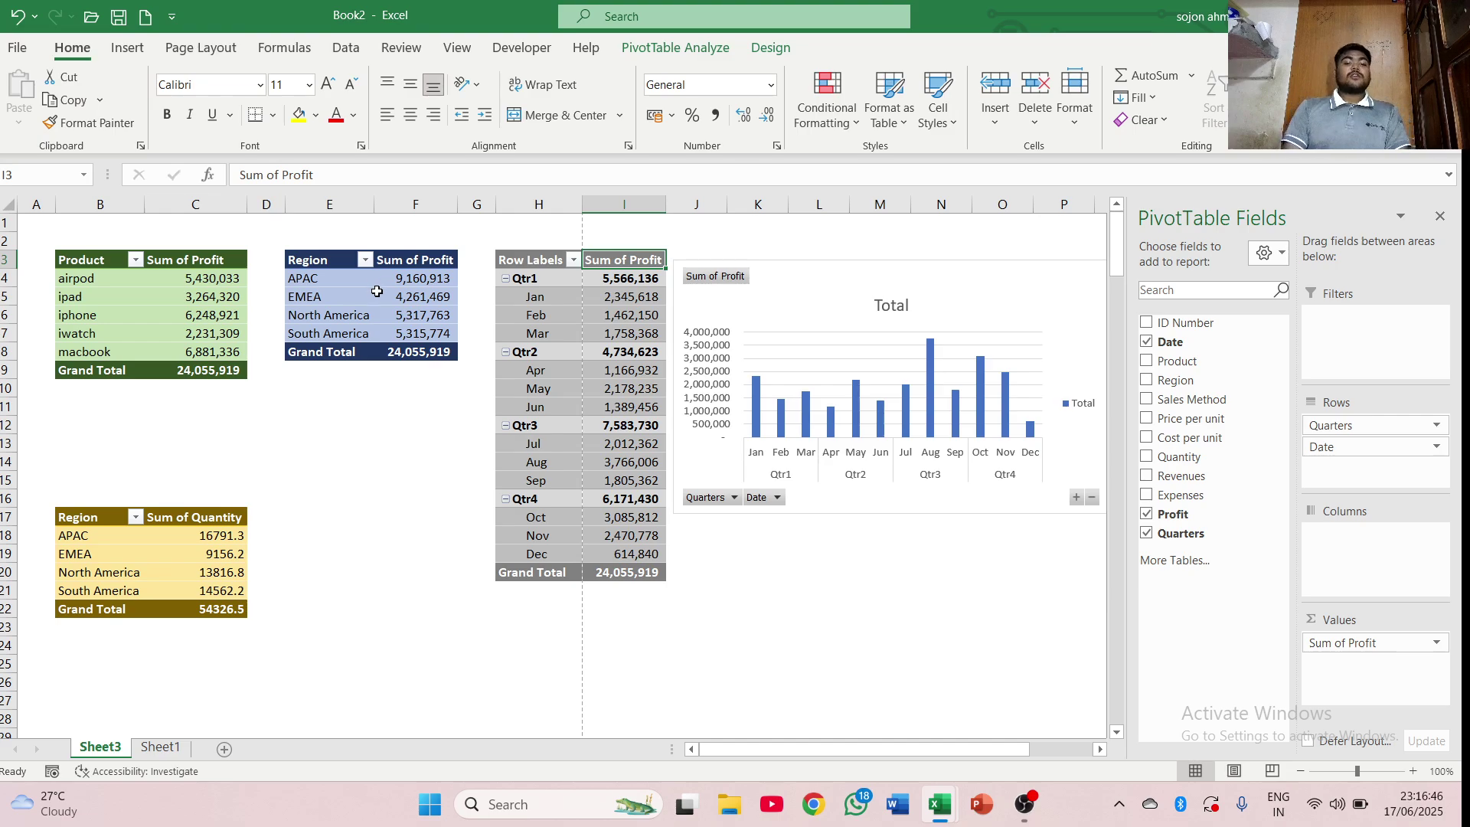
{"action": "mouse_move", "coordinate": [376, 291]}
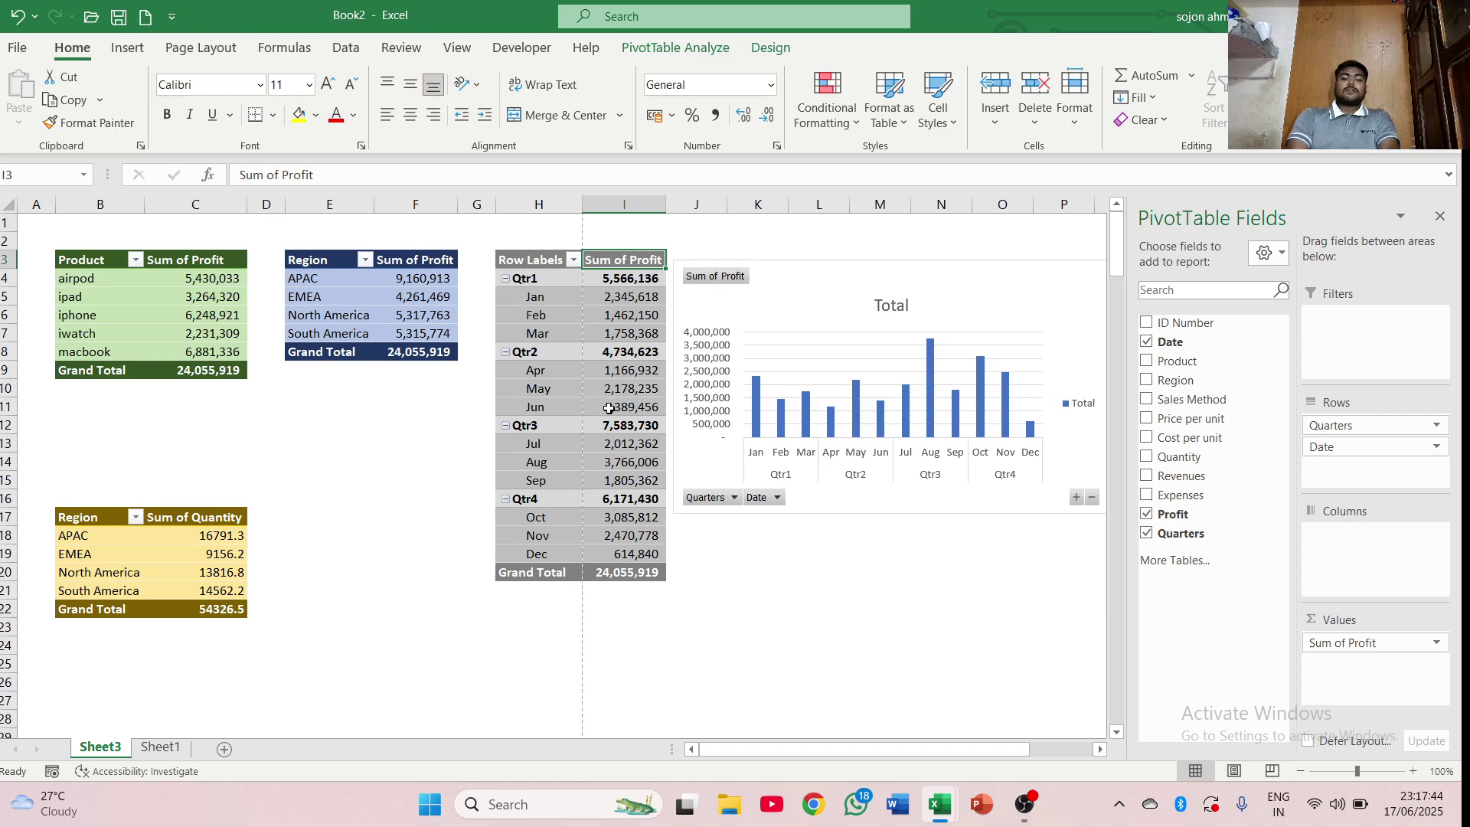
{"action": "mouse_move", "coordinate": [603, 429]}
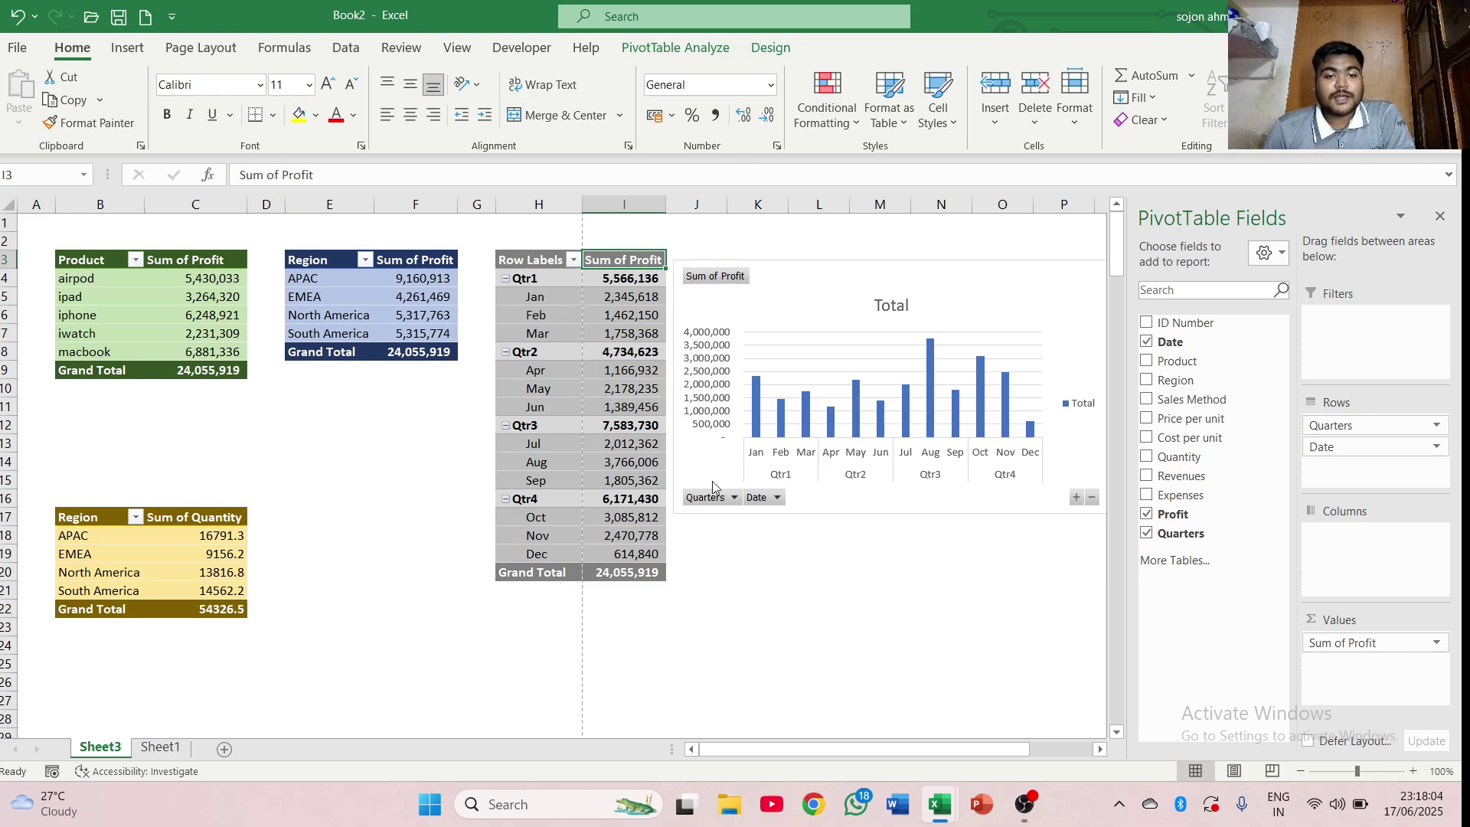
{"action": "mouse_move", "coordinate": [748, 389]}
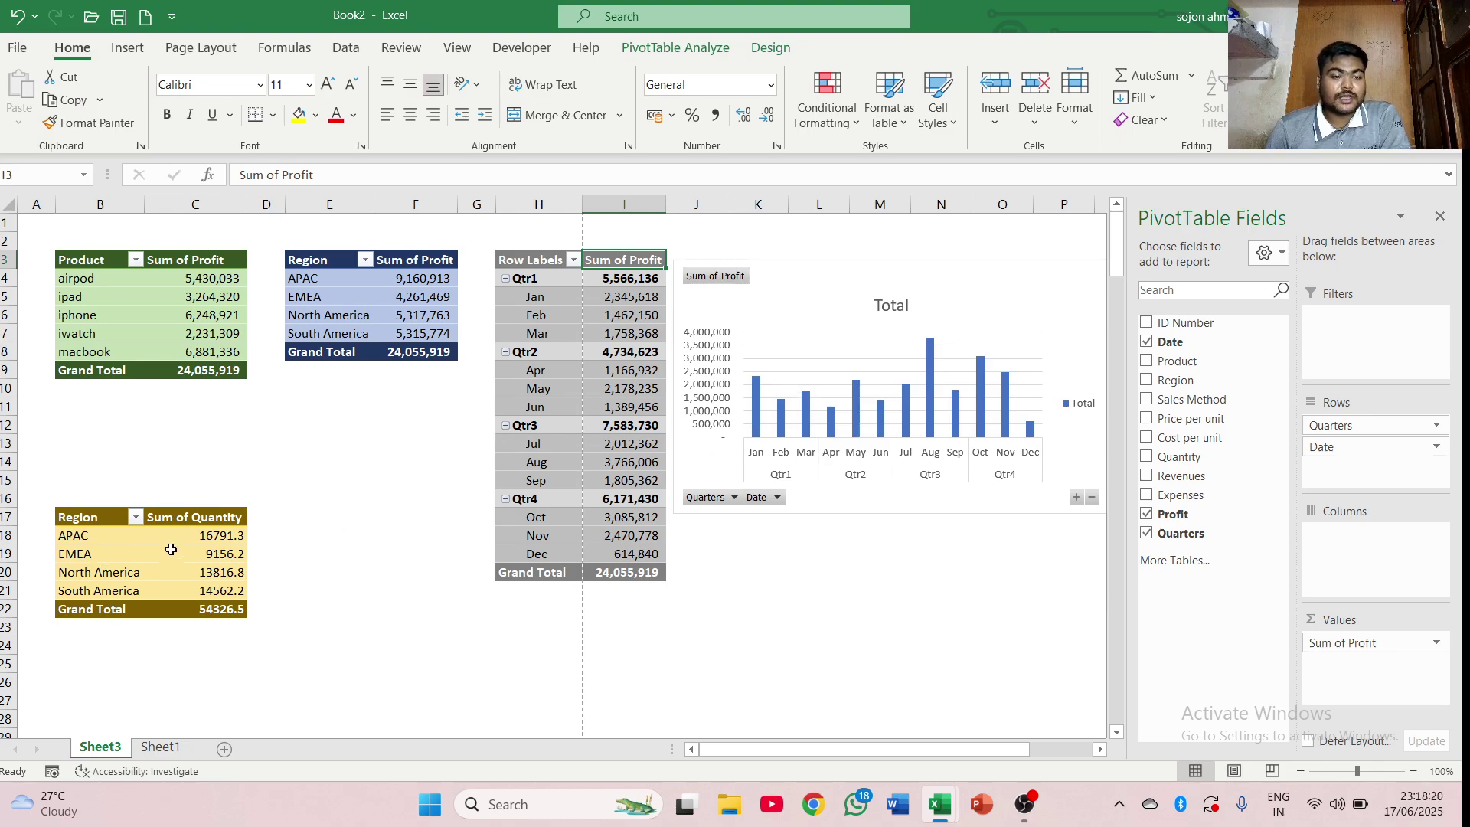
{"action": "mouse_move", "coordinate": [207, 541]}
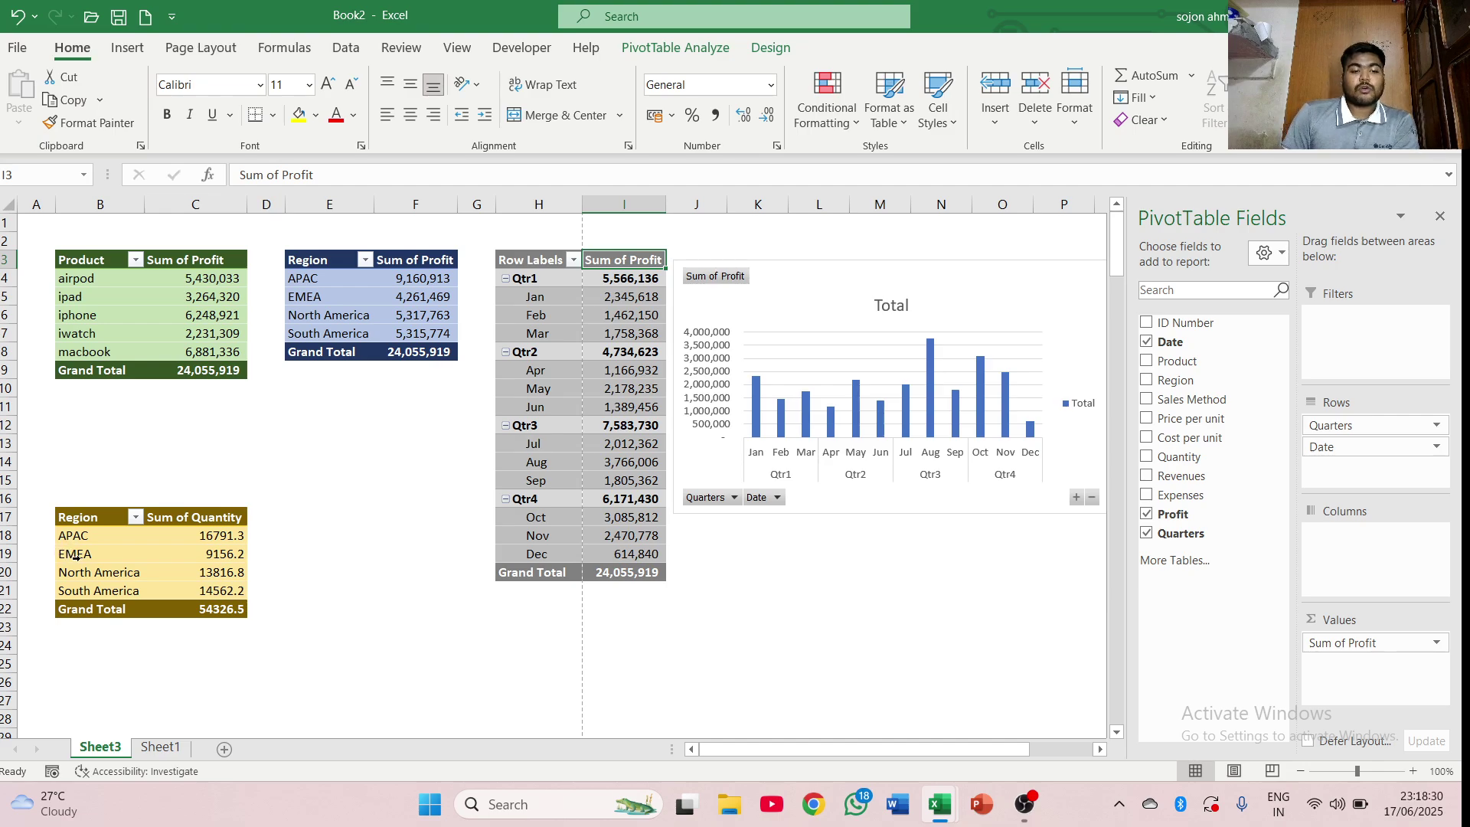
{"action": "mouse_move", "coordinate": [215, 595]}
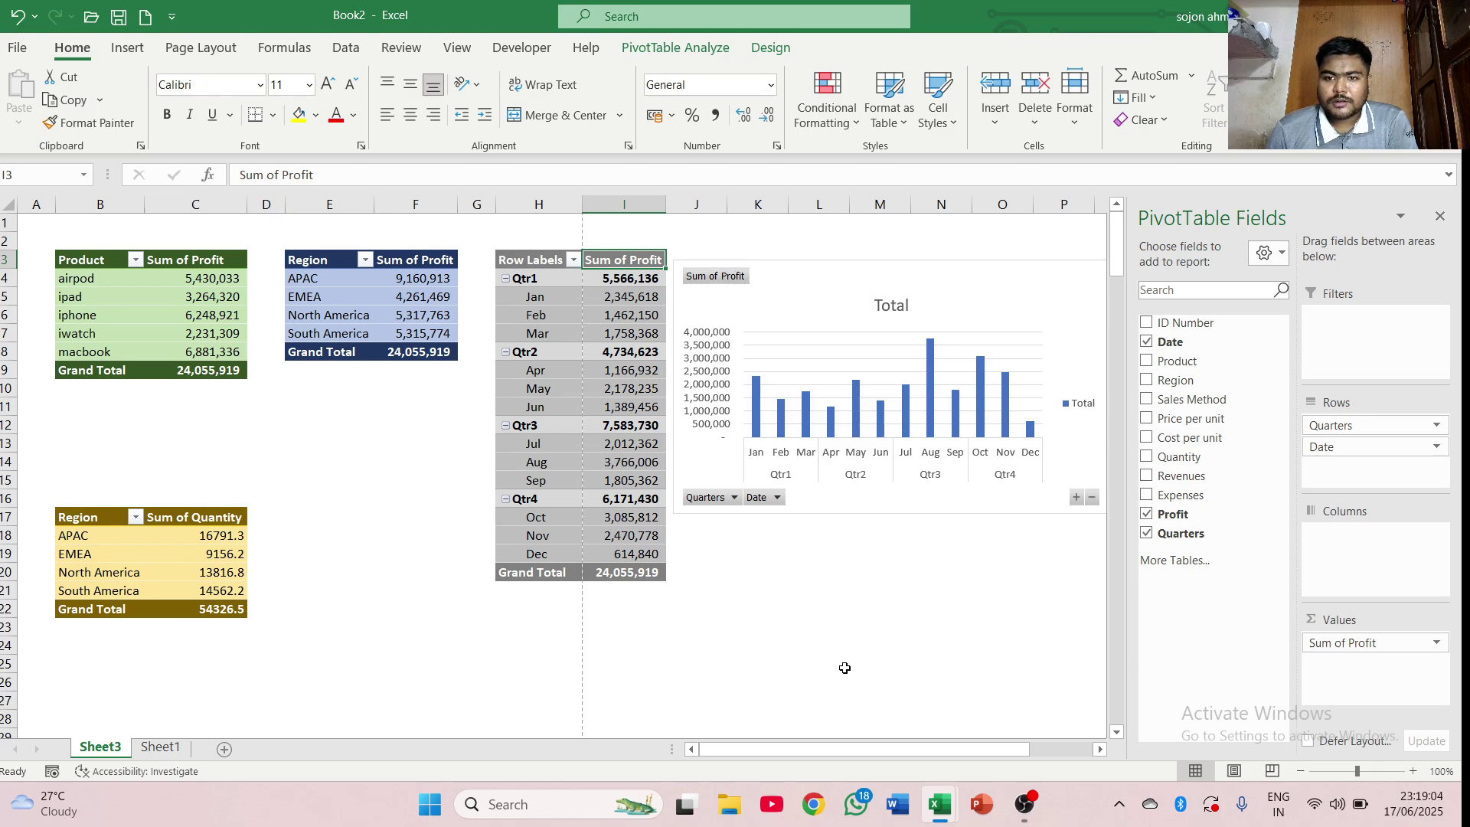
{"action": "left_click", "coordinate": [329, 598]}
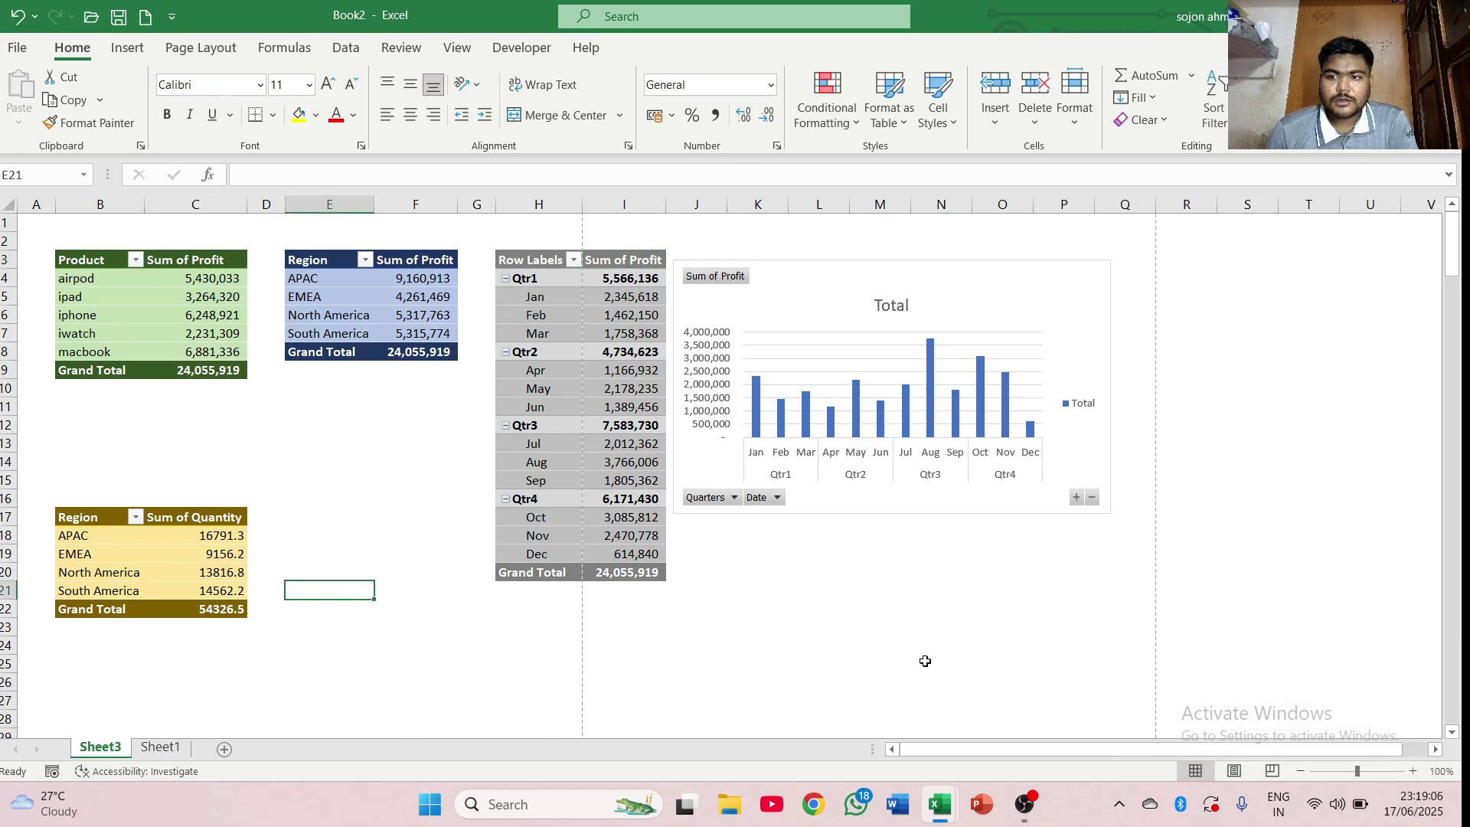
{"action": "scroll", "coordinate": [1103, 693], "scroll_direction": "down", "scroll_amount": 2}
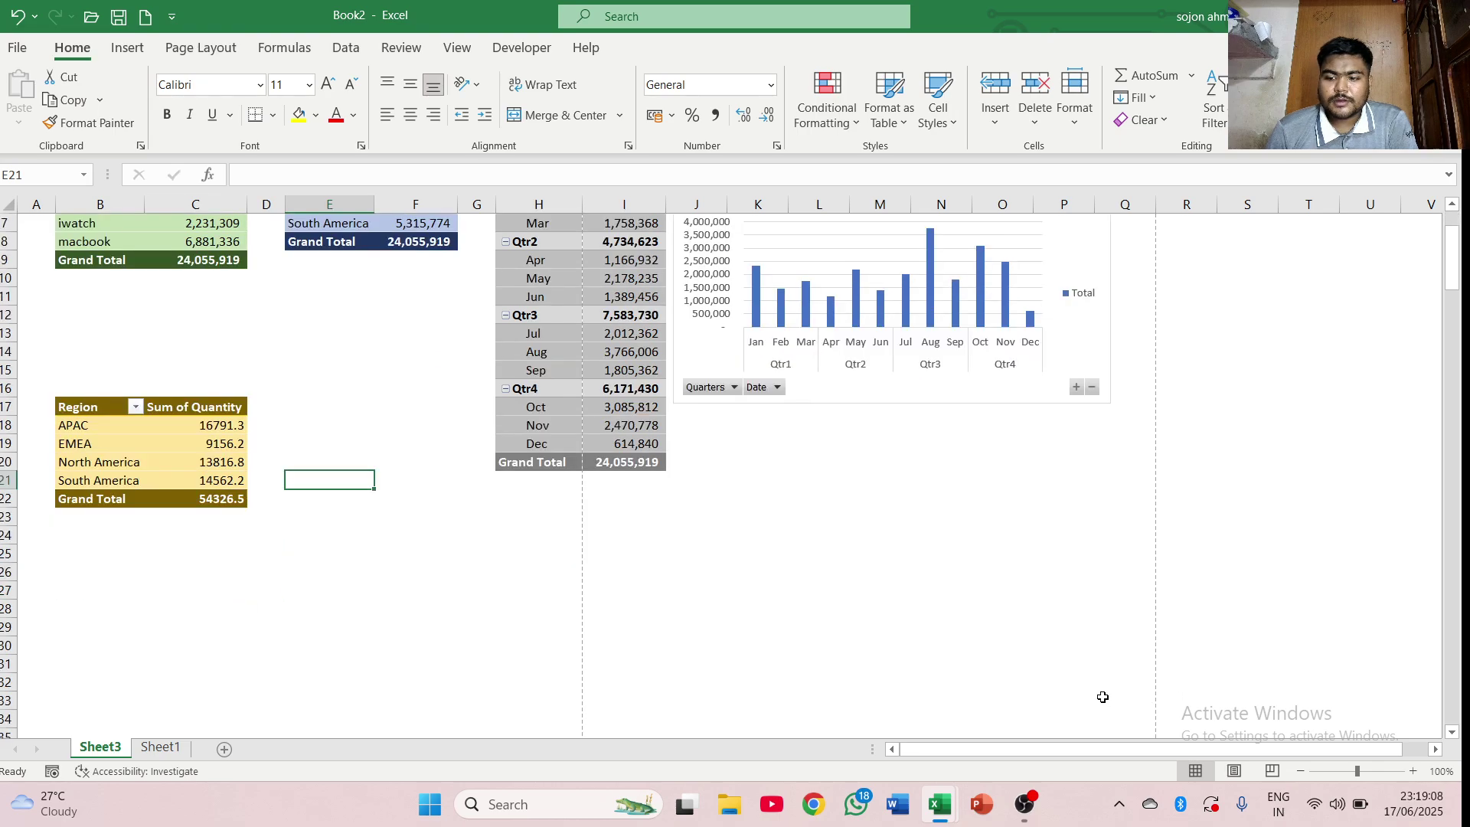
{"action": "scroll", "coordinate": [1103, 692], "scroll_direction": "up", "scroll_amount": 2}
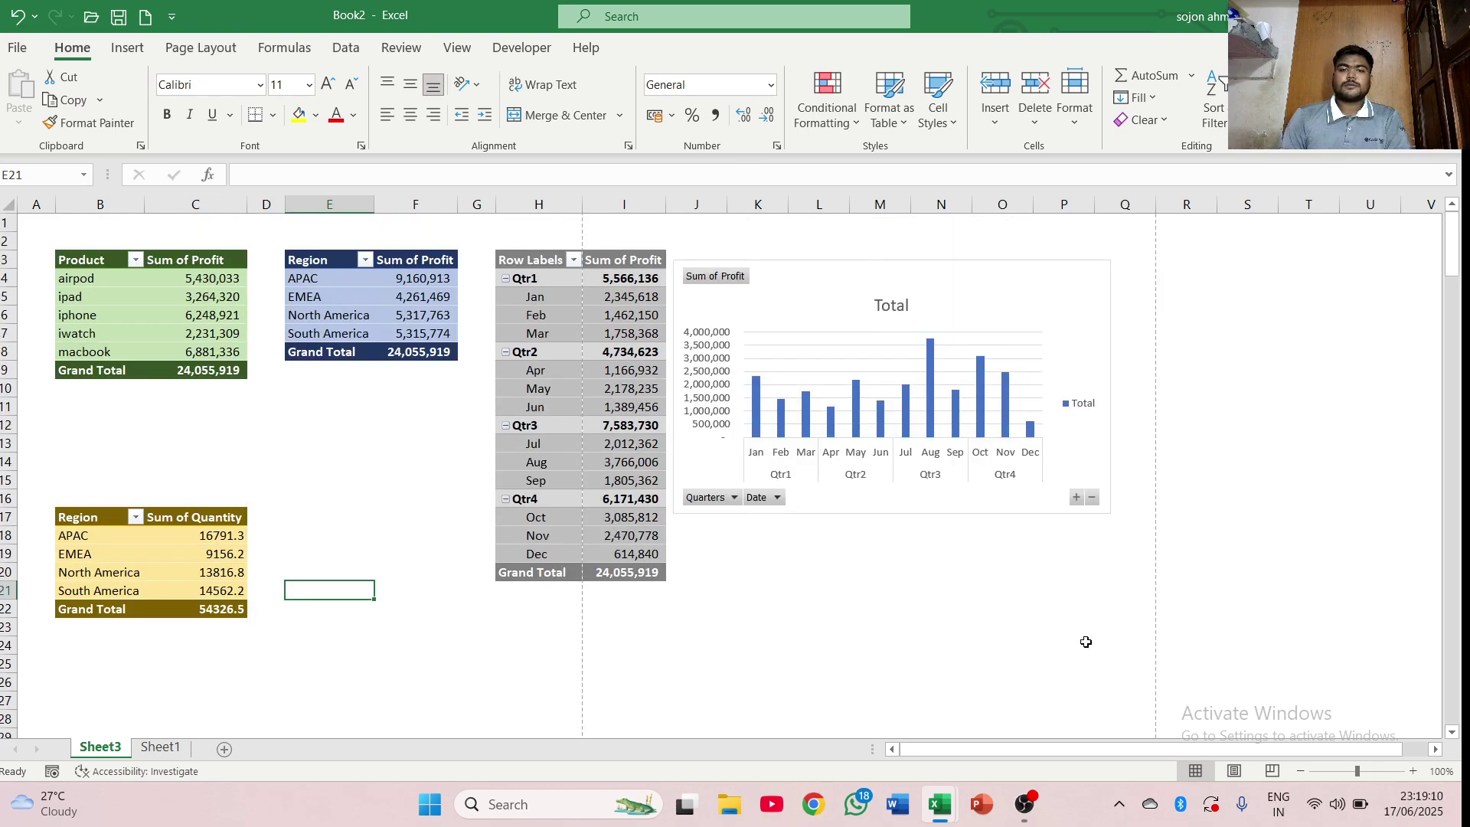
- Look through the source data rows on Sheet1 once more and return to the pivot tables on Sheet3
{"action": "left_click", "coordinate": [159, 747]}
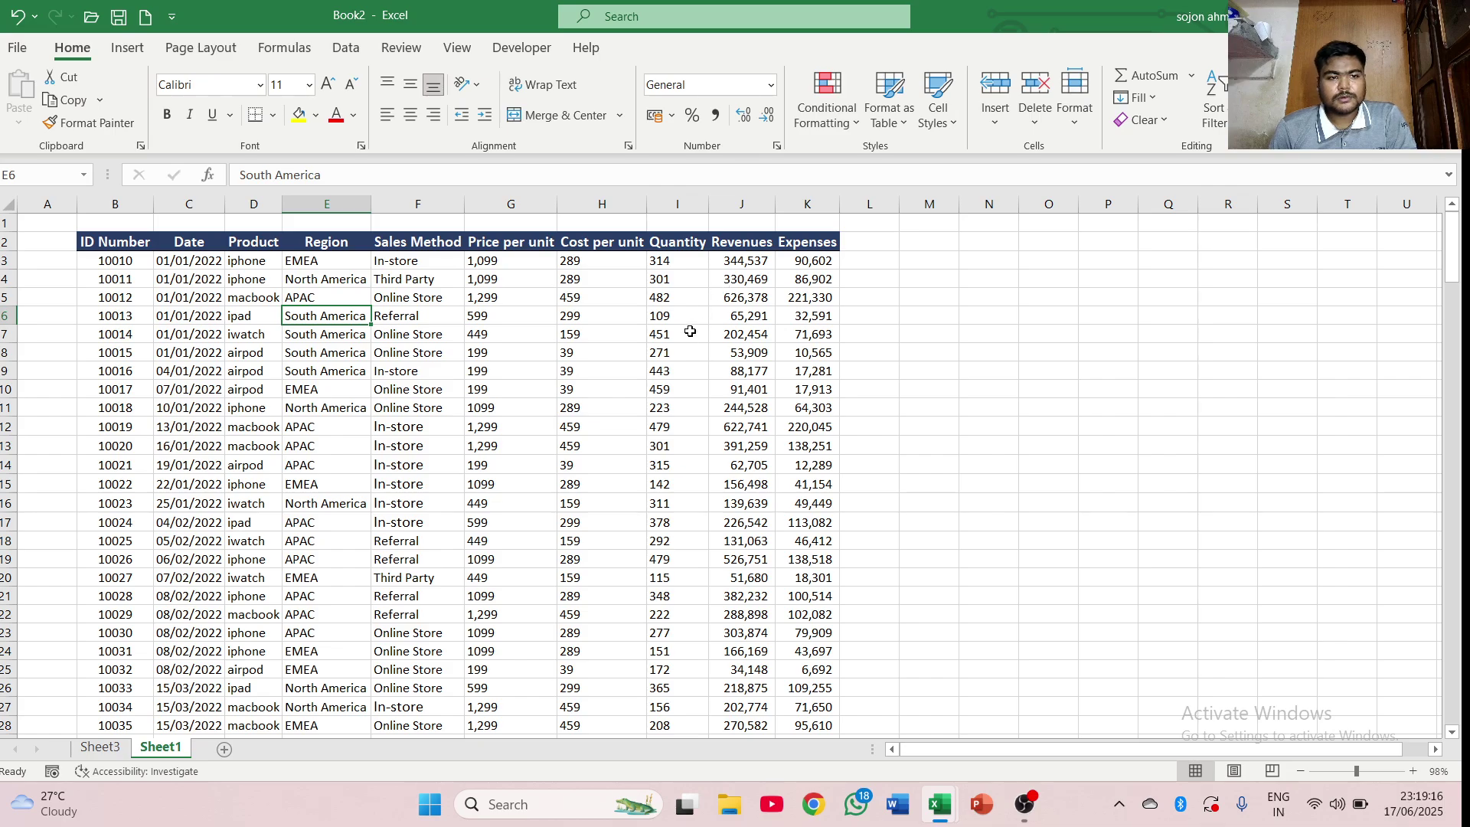
{"action": "scroll", "coordinate": [674, 383], "scroll_direction": "down", "scroll_amount": 2}
{"action": "scroll", "coordinate": [669, 399], "scroll_direction": "down", "scroll_amount": 2}
{"action": "scroll", "coordinate": [670, 401], "scroll_direction": "up", "scroll_amount": 4}
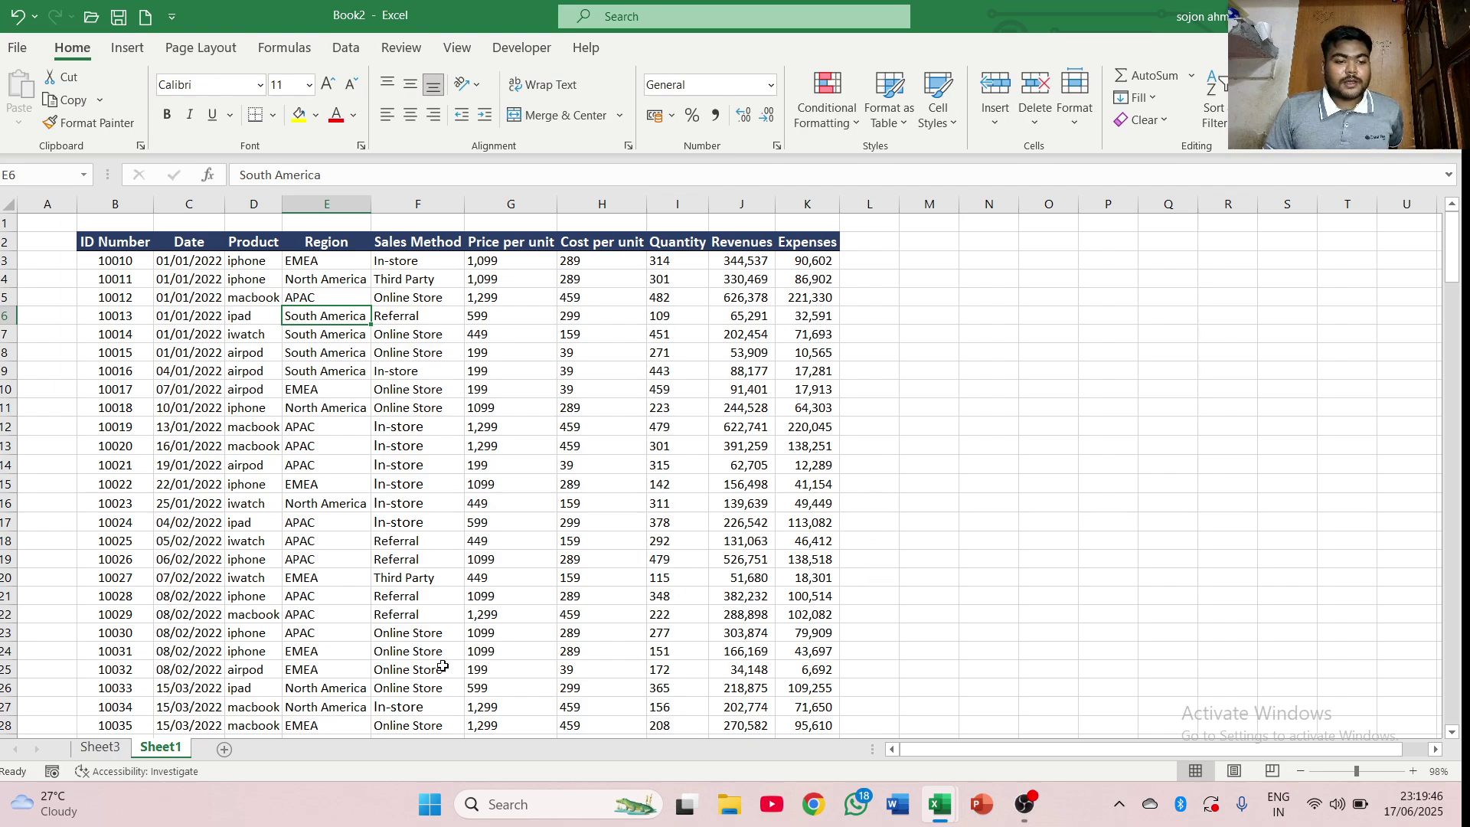
{"action": "left_click", "coordinate": [111, 747]}
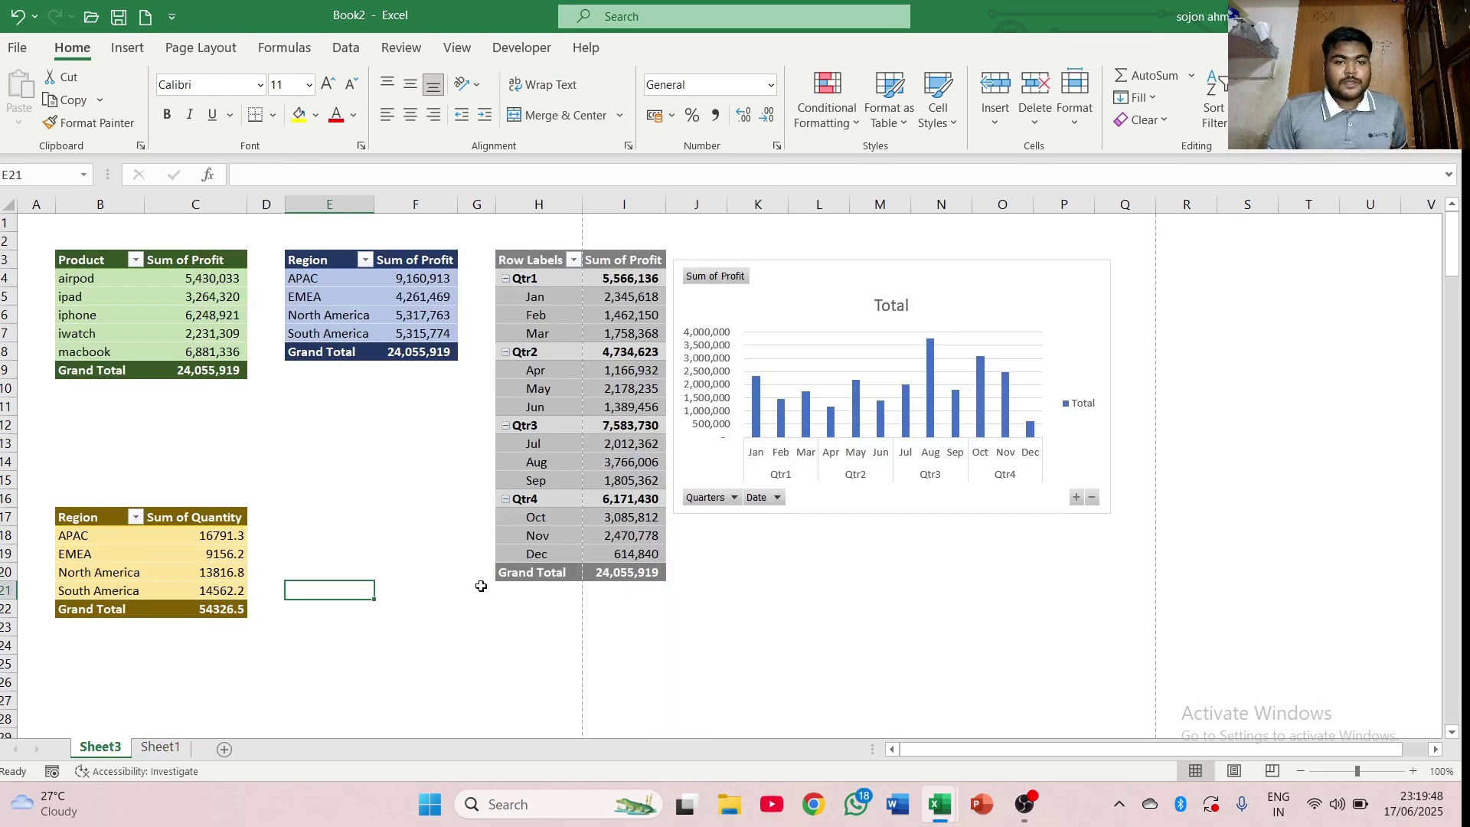
- Start a new calculated field for the product profit pivot table and name it "value"
{"action": "left_click", "coordinate": [65, 268]}
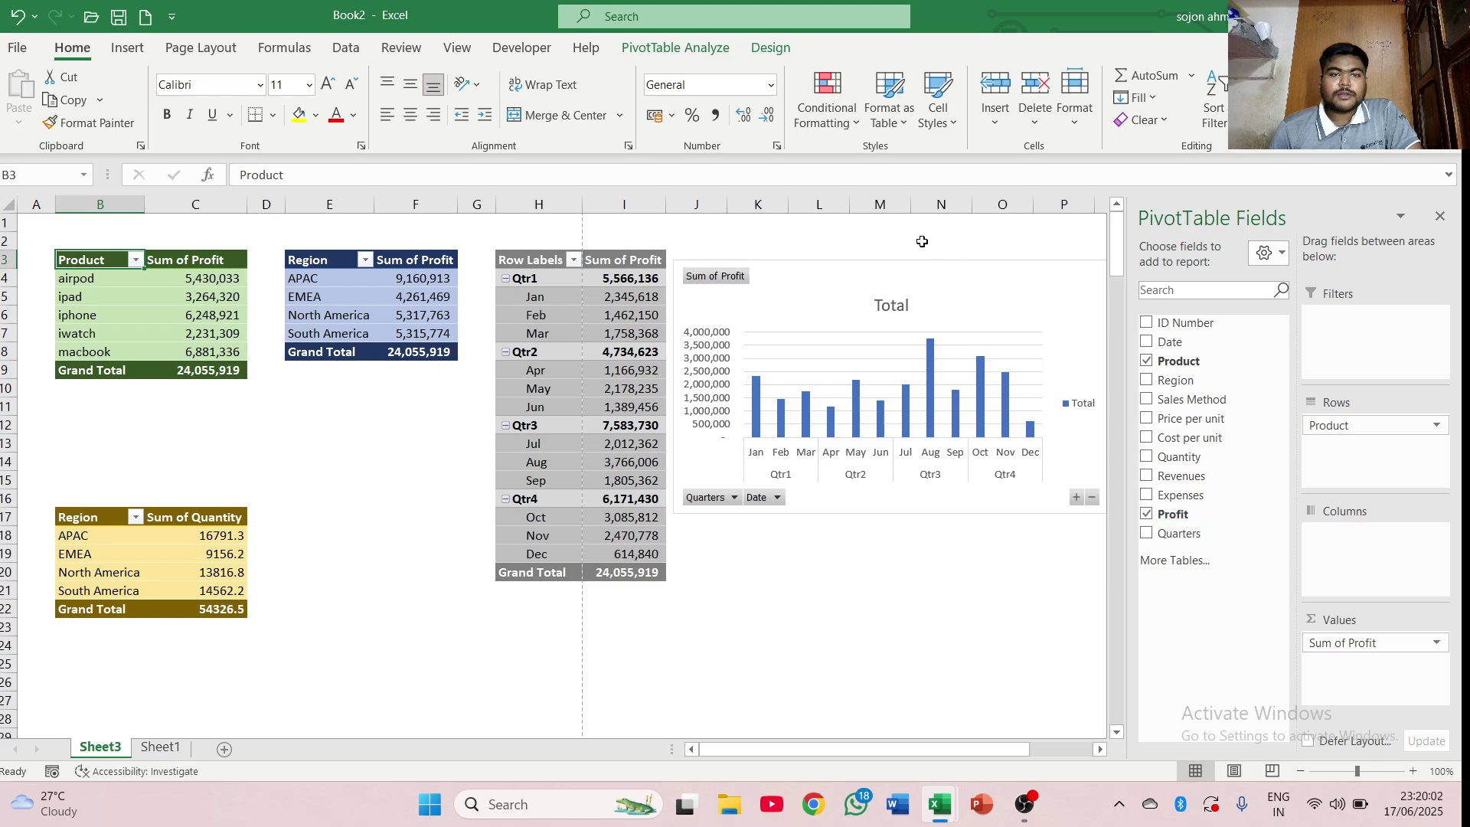
{"action": "left_click", "coordinate": [697, 49]}
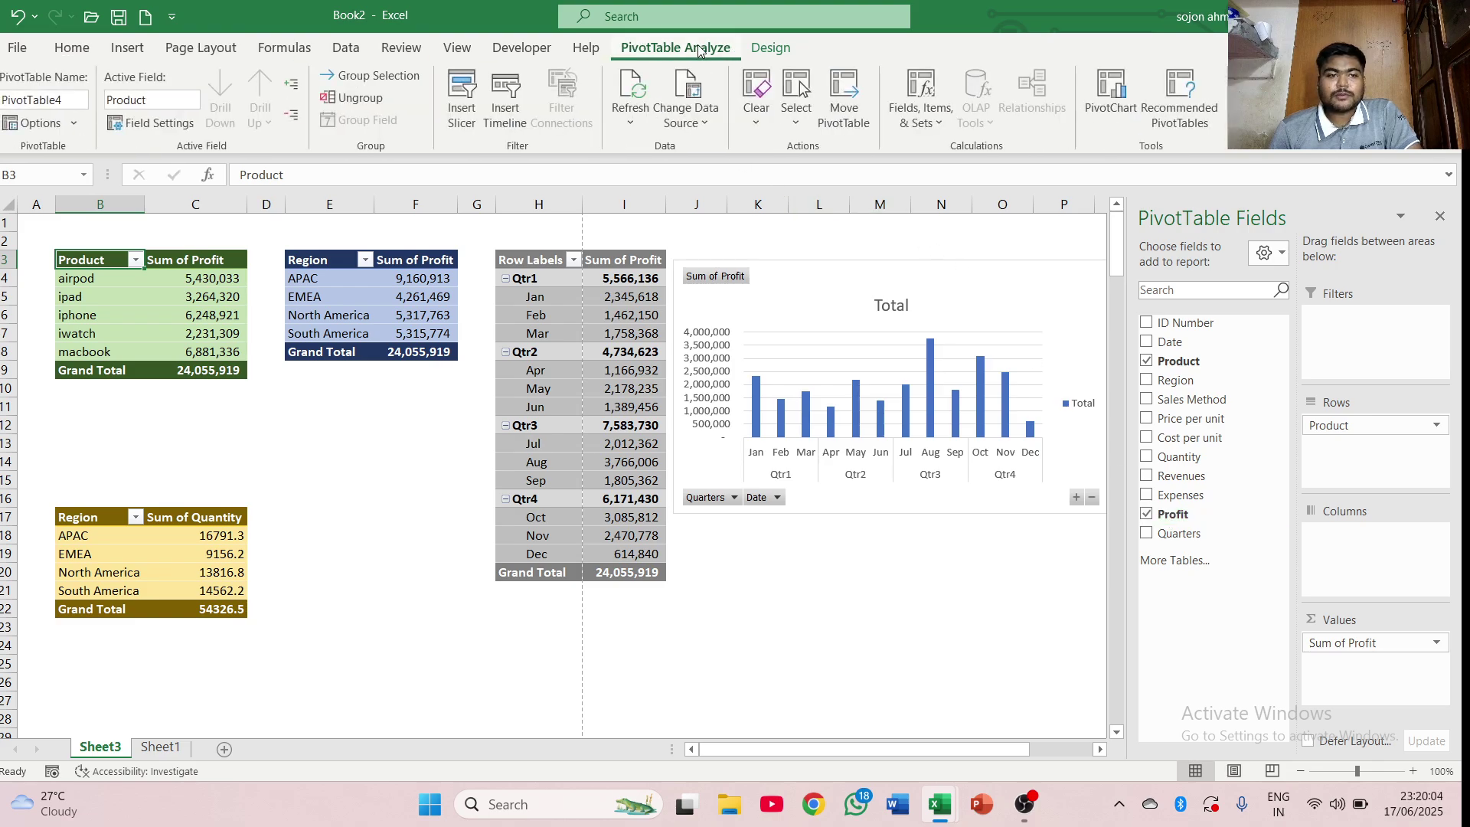
{"action": "left_click", "coordinate": [938, 119]}
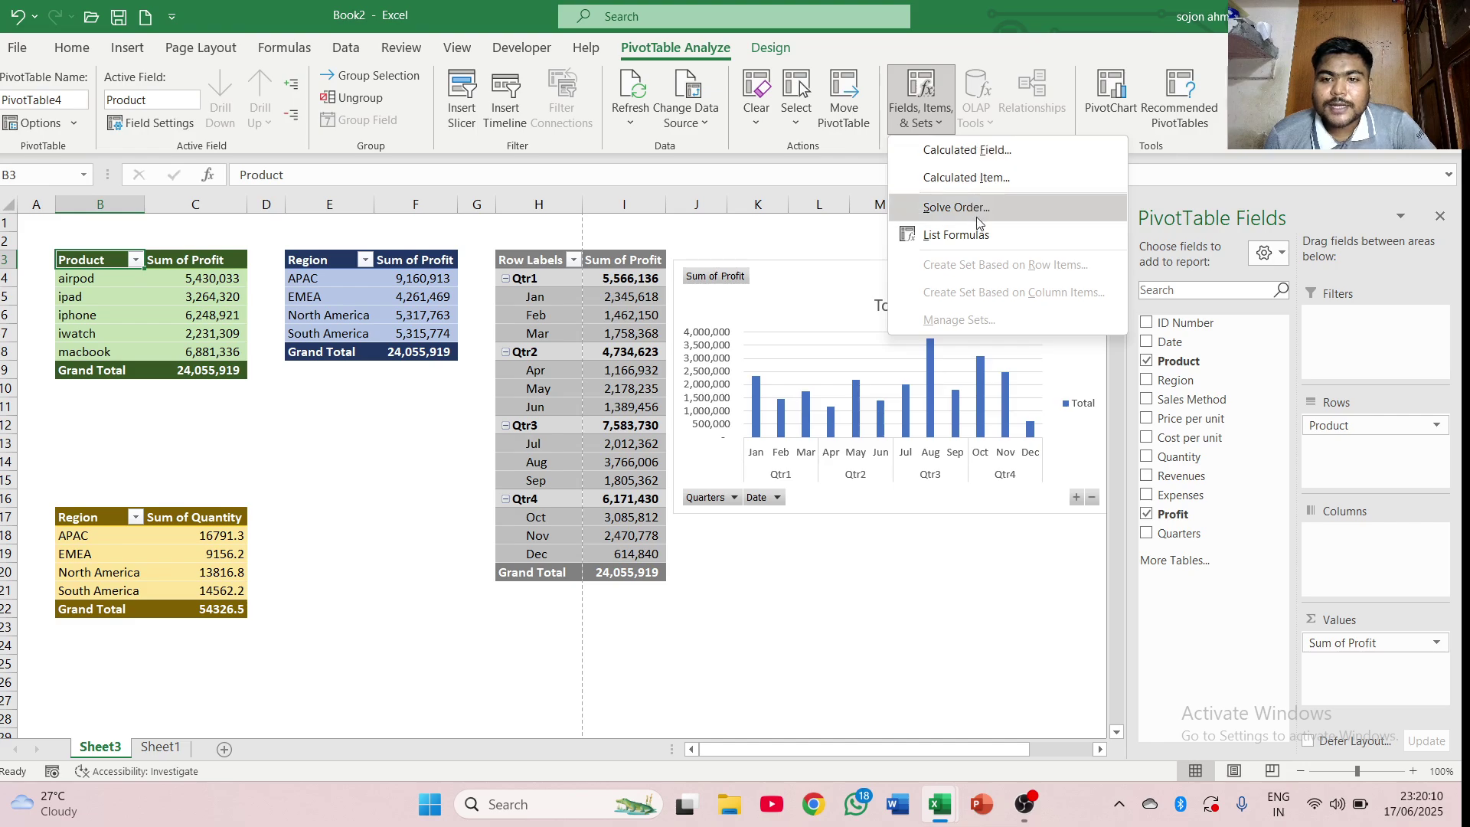
{"action": "left_click", "coordinate": [966, 150]}
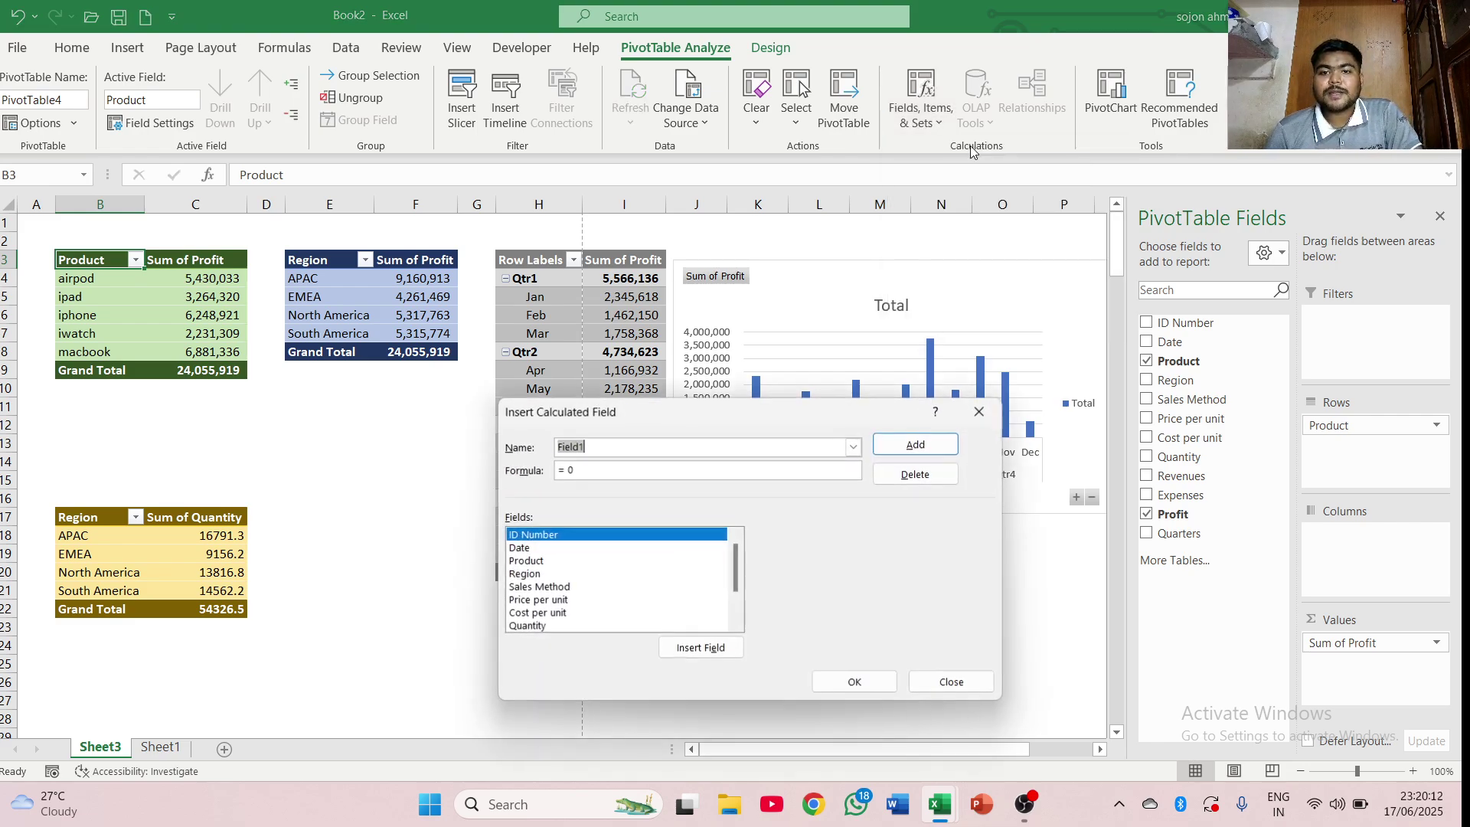
{"action": "left_click", "coordinate": [643, 448]}
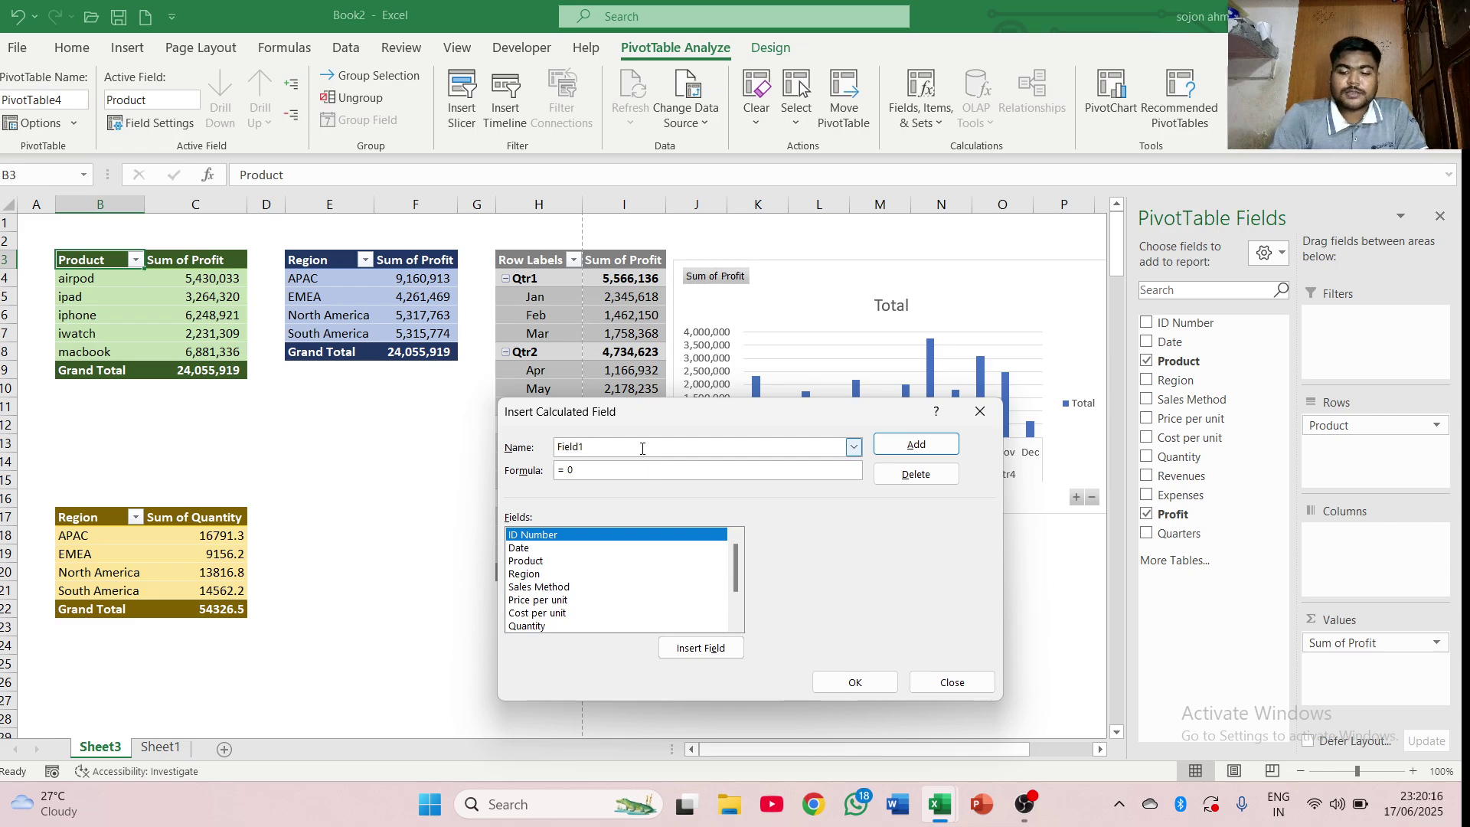
{"action": "key", "text": "BackSpace"}
{"action": "key", "text": "BackSpace"}
{"action": "key", "text": "BackSpace"}
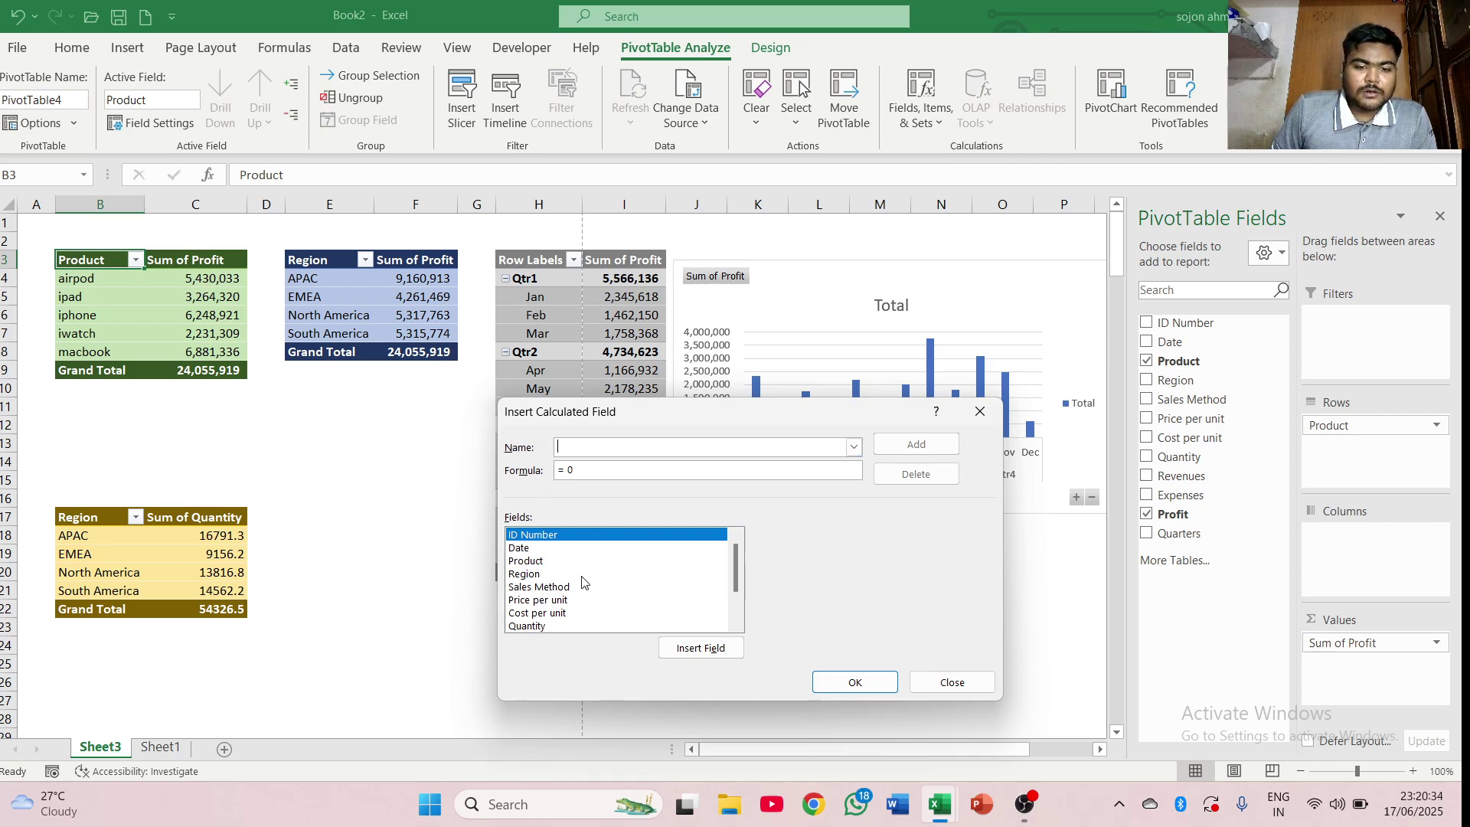
{"action": "scroll", "coordinate": [583, 581], "scroll_direction": "down", "scroll_amount": 2}
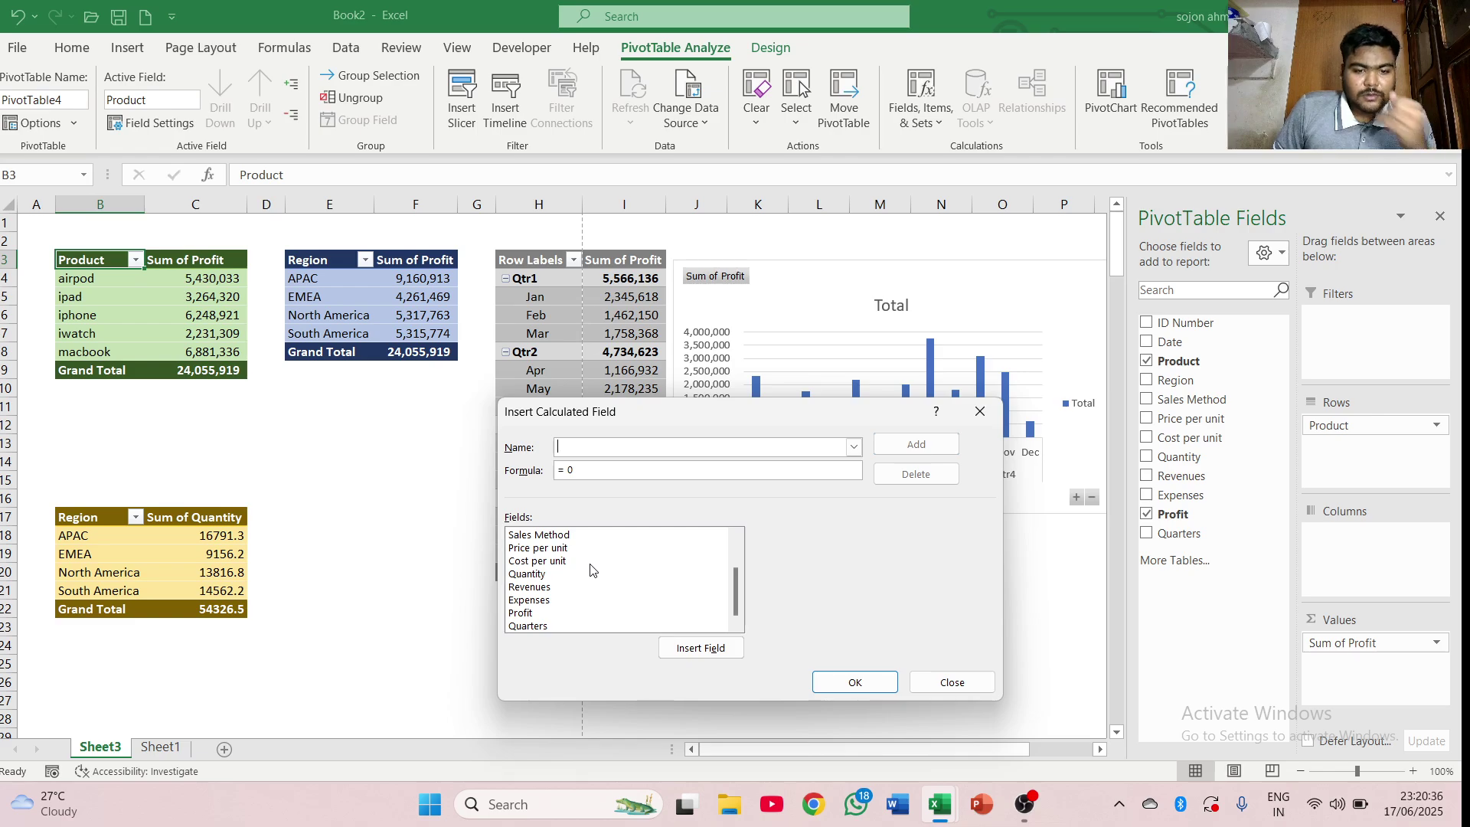
{"action": "scroll", "coordinate": [563, 589], "scroll_direction": "up", "scroll_amount": 1}
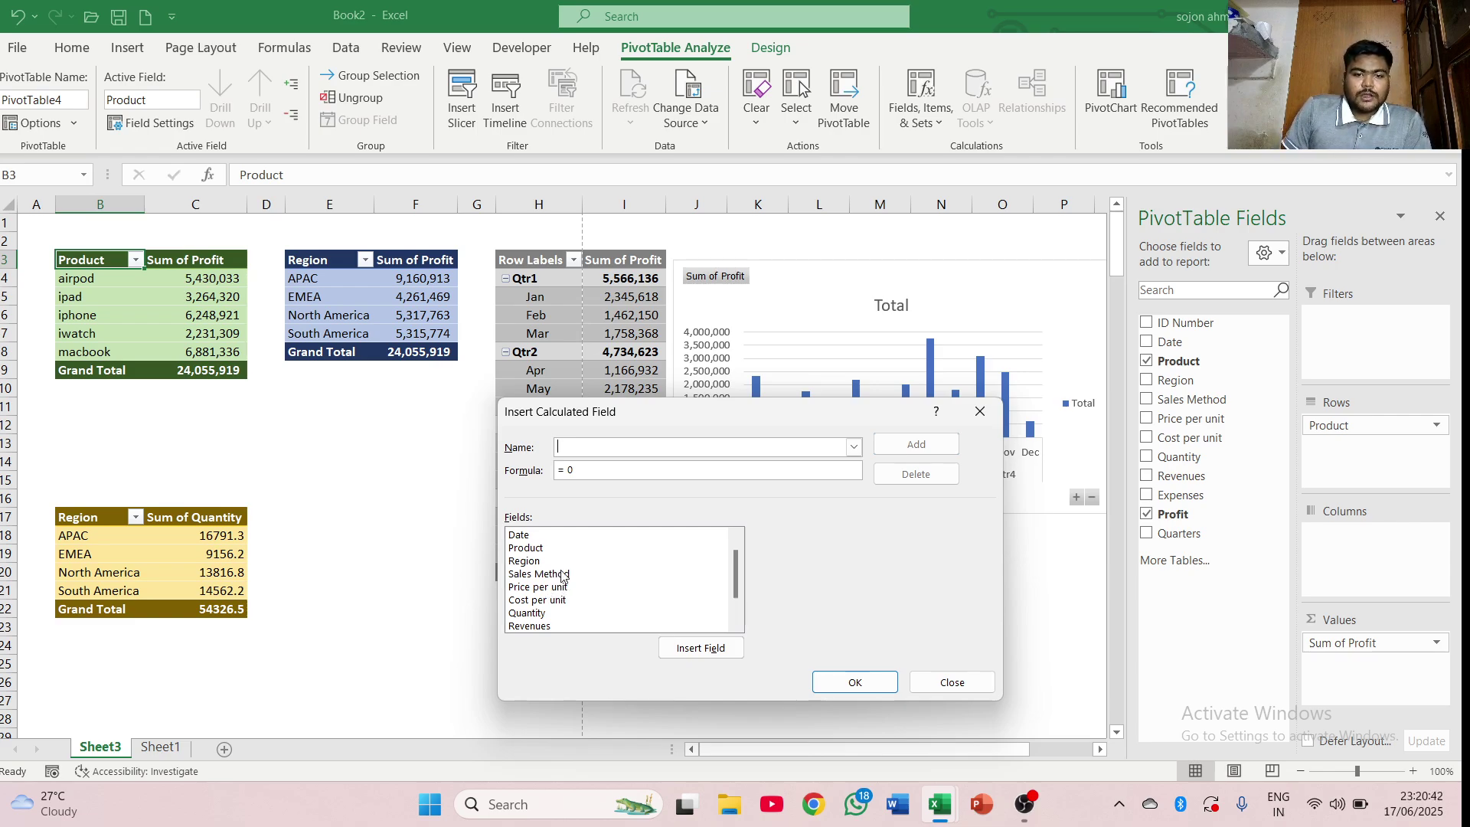
{"action": "type", "text": "v"}
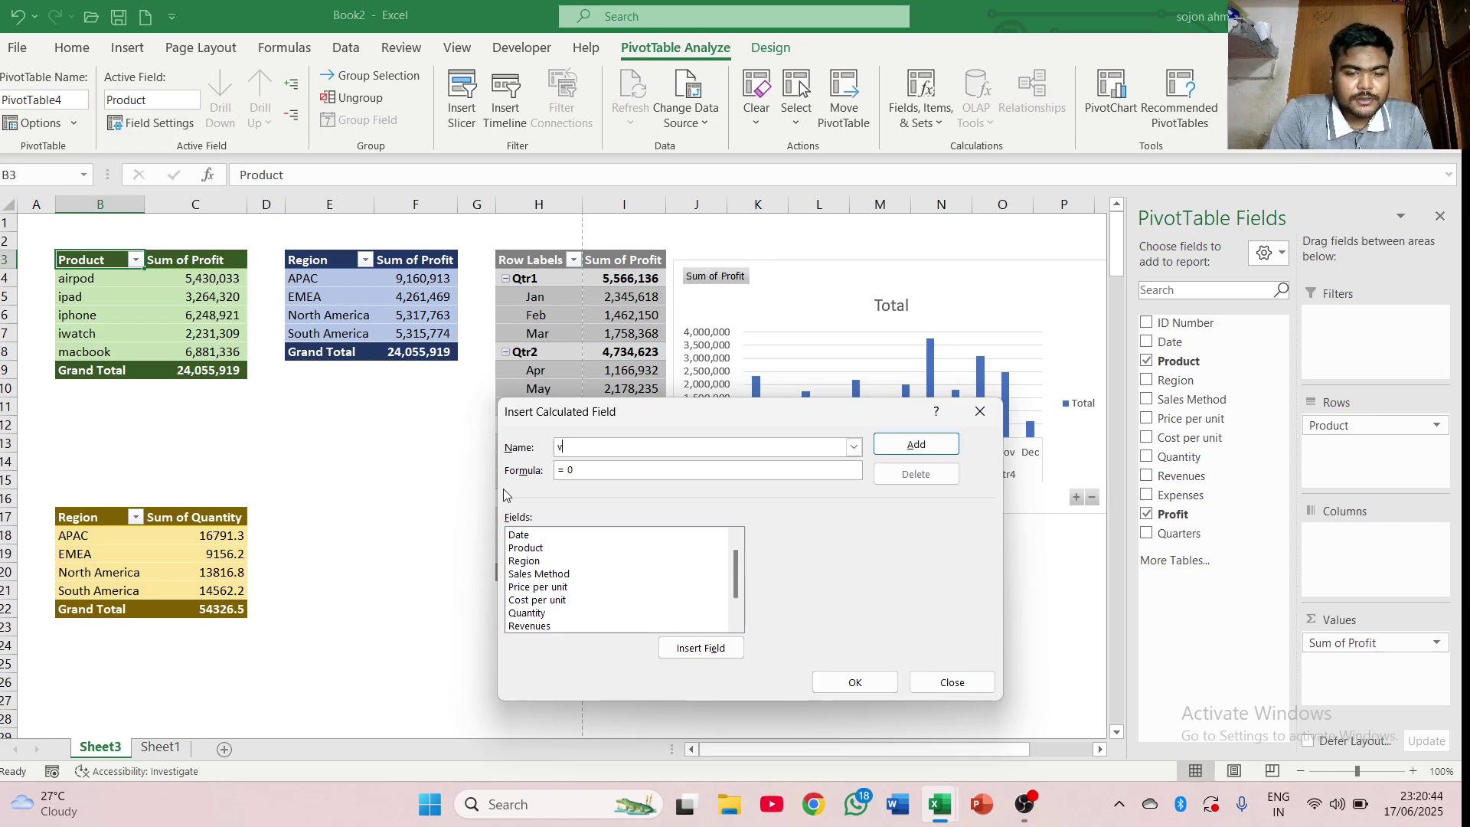
{"action": "type", "text": "alue"}
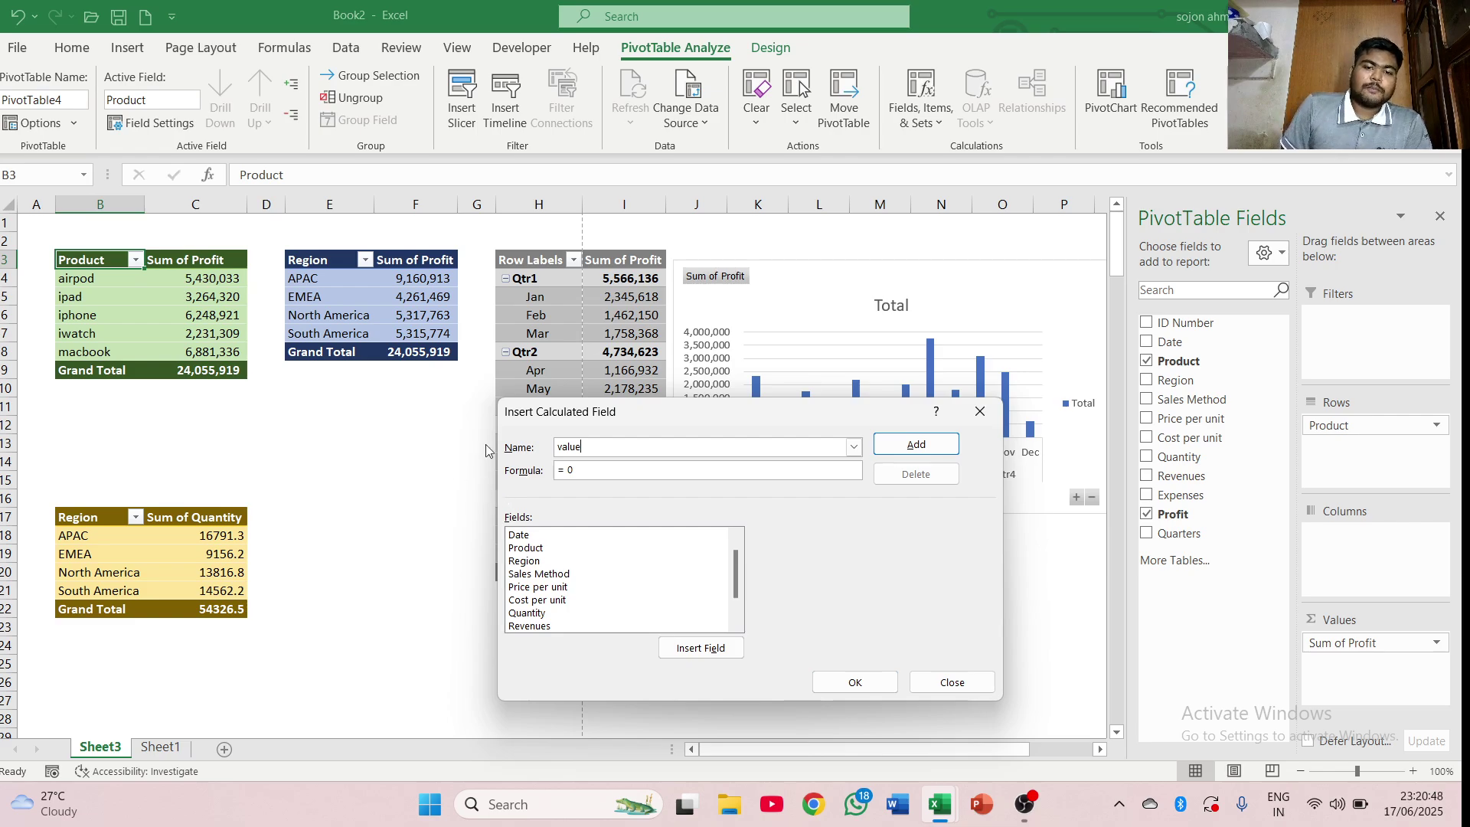
- Set the calculated field's formula to = 'Price per unit' - 'Cost per unit' and add it to the field list
{"action": "key", "text": "BackSpace"}
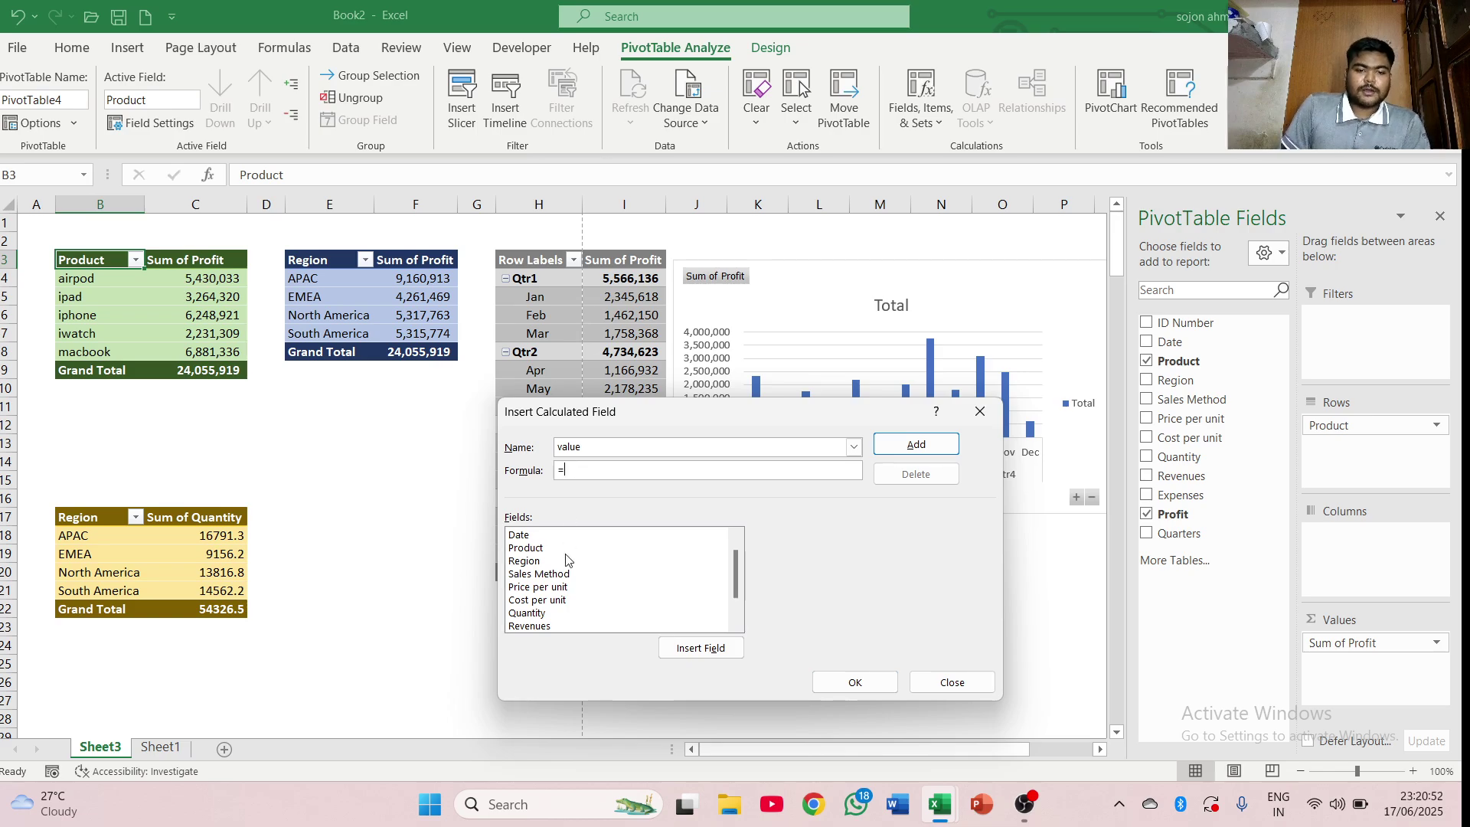
{"action": "scroll", "coordinate": [570, 594], "scroll_direction": "down", "scroll_amount": 1}
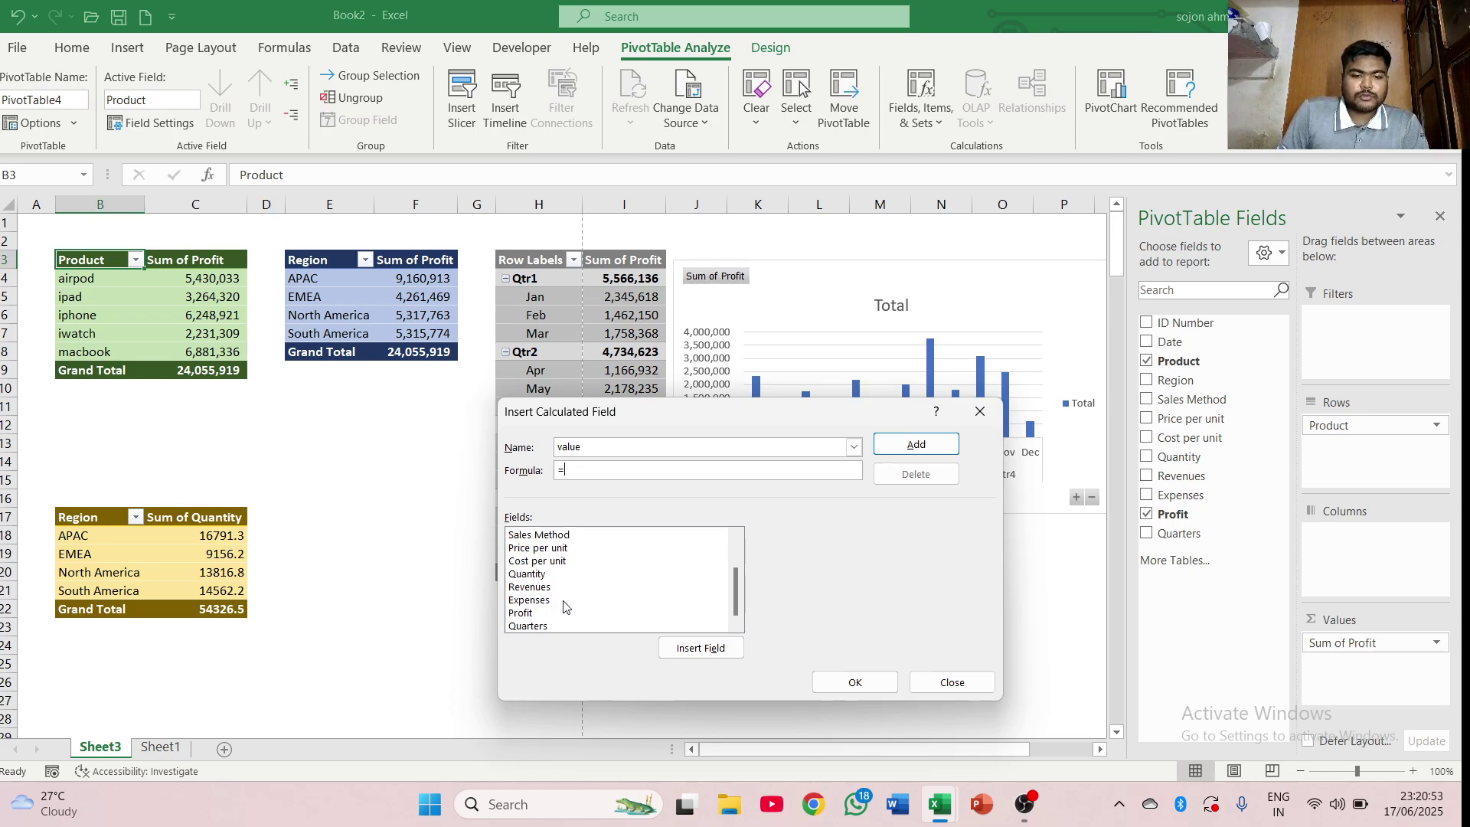
{"action": "double_click", "coordinate": [559, 548]}
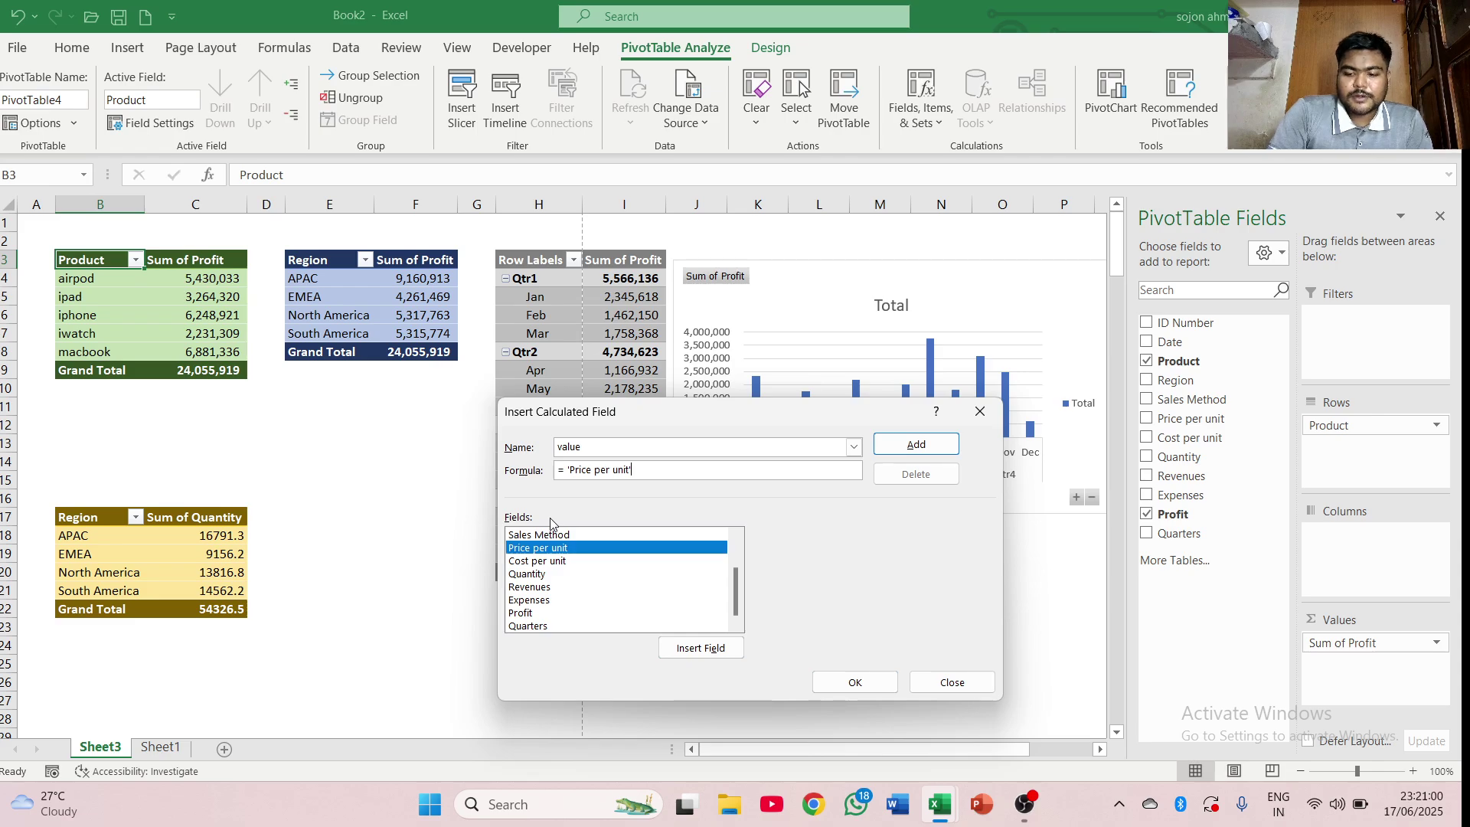
{"action": "type", "text": "-"}
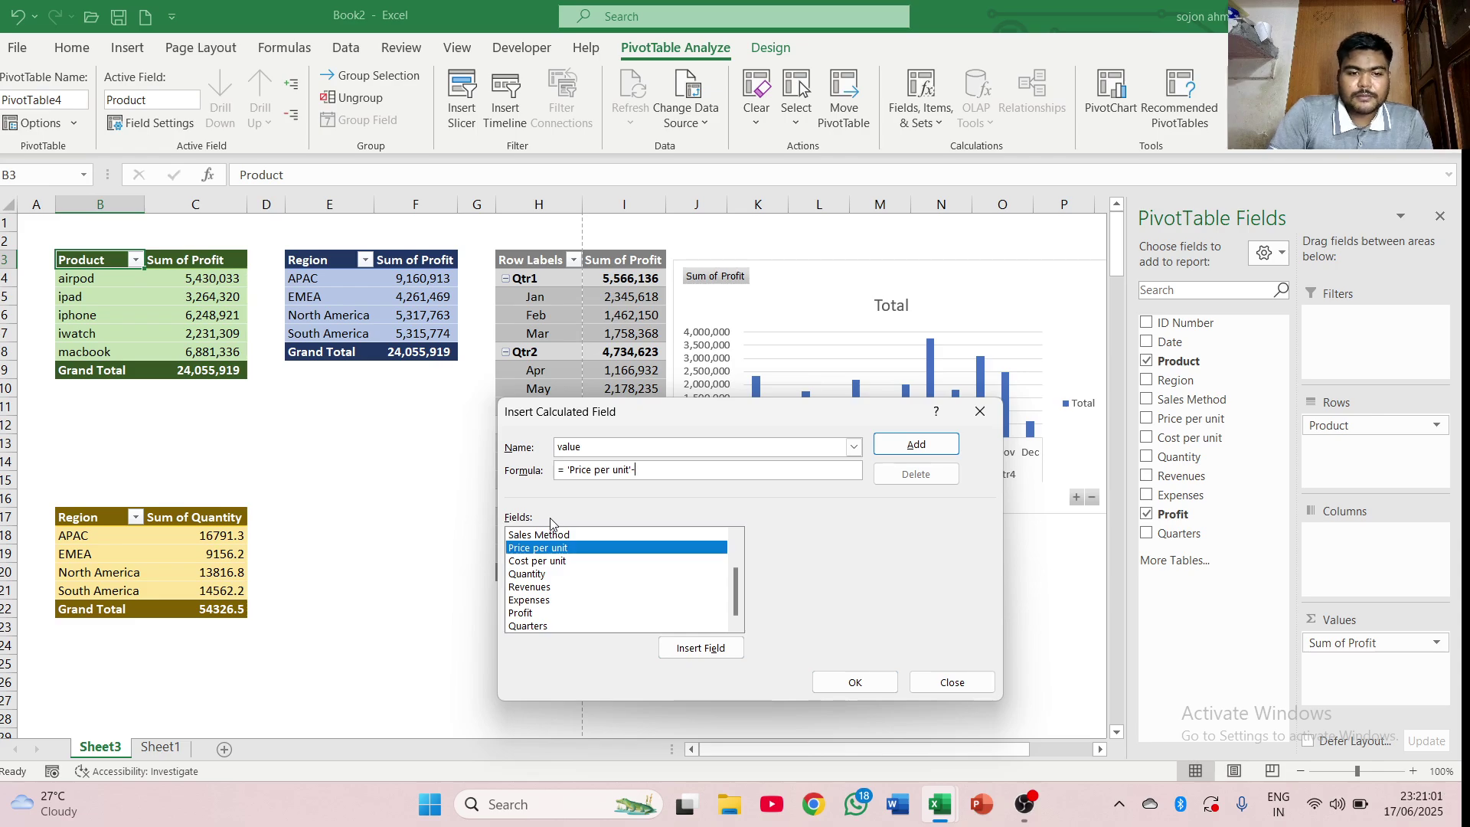
{"action": "double_click", "coordinate": [556, 563]}
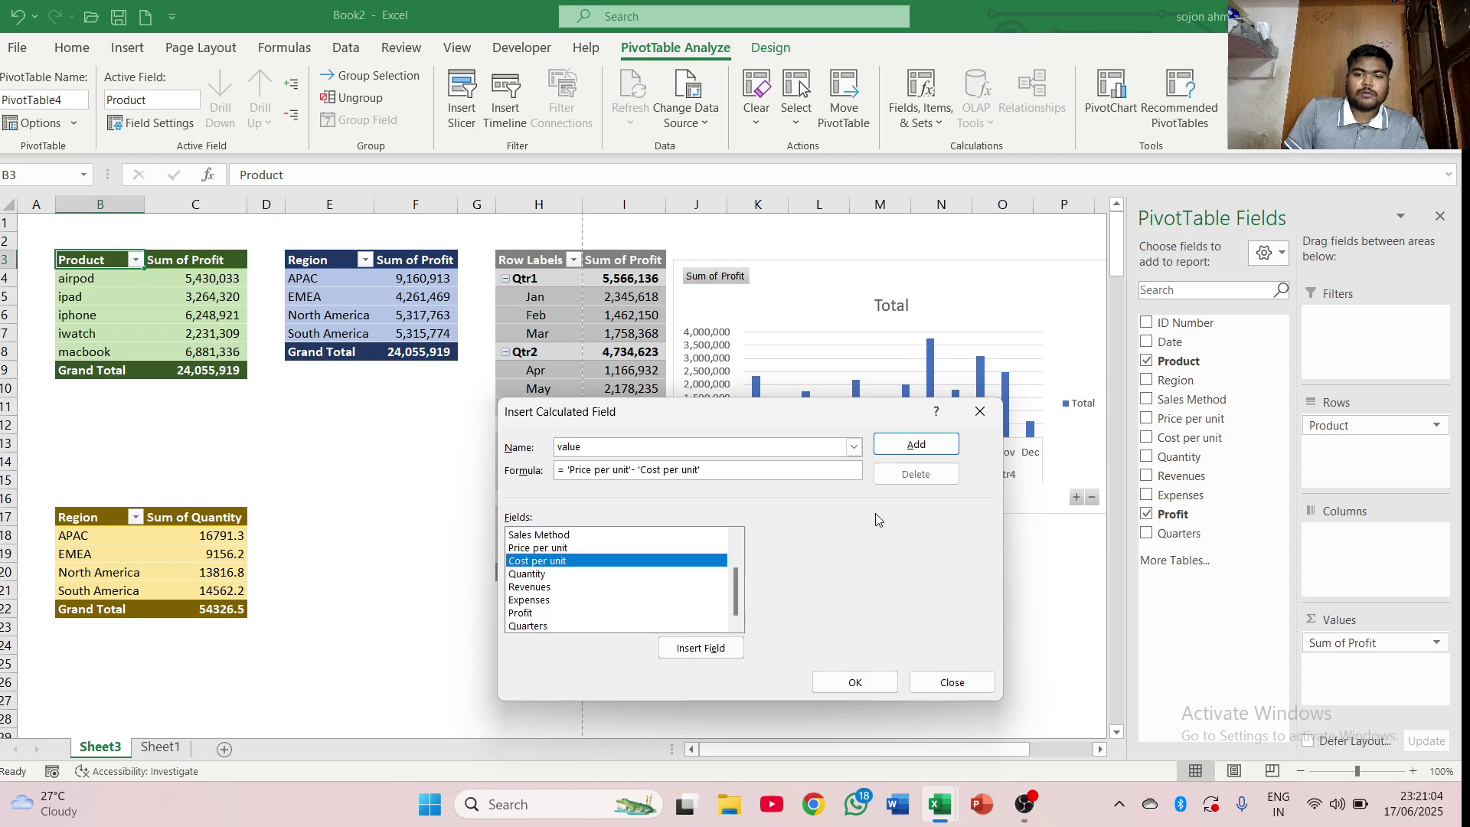
{"action": "left_click", "coordinate": [917, 446]}
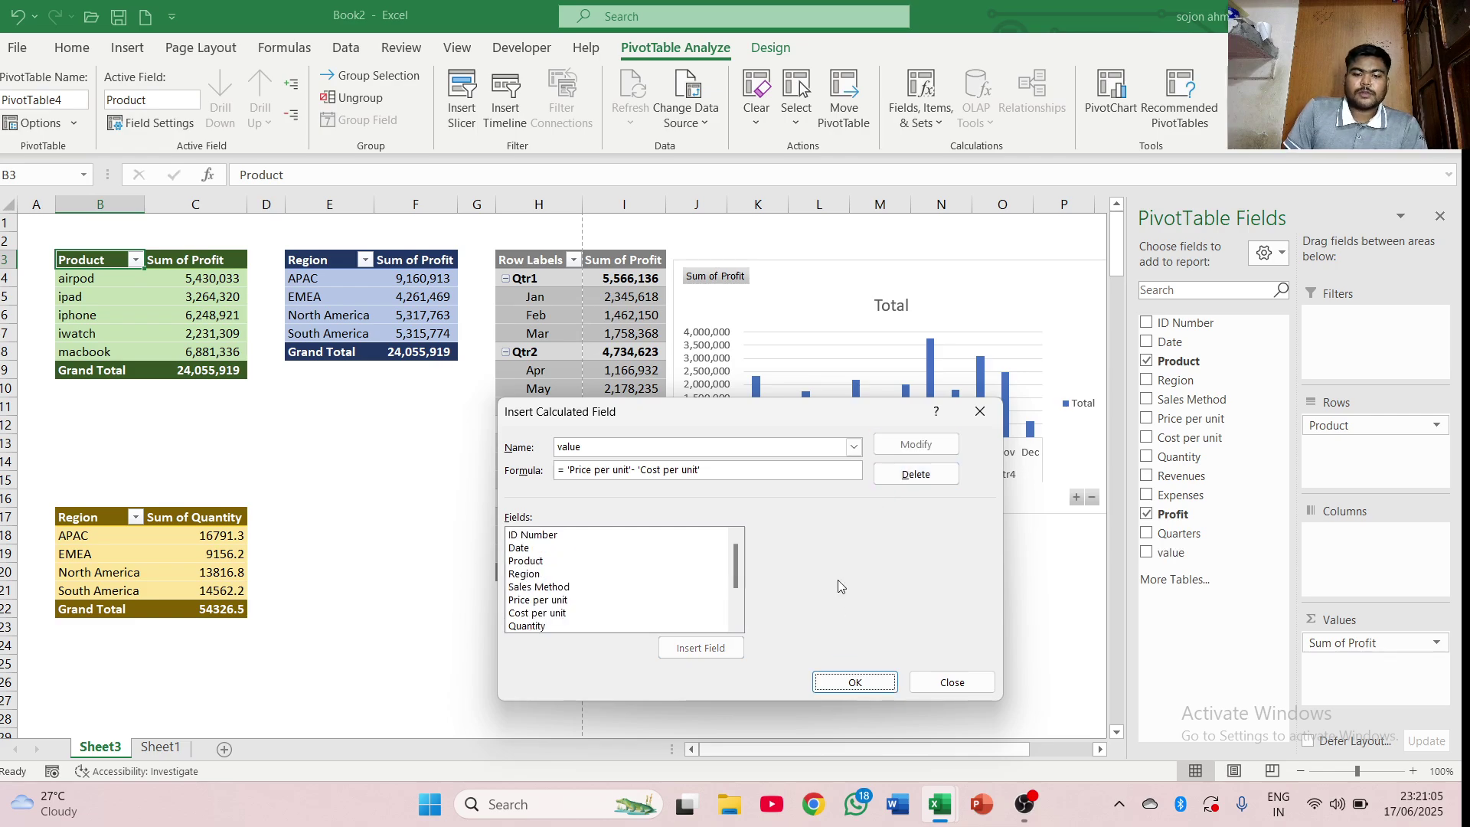
- Insert the calculated field into the product profit pivot table, then toggle the value field off and on, leaving it included
{"action": "left_click", "coordinate": [850, 683]}
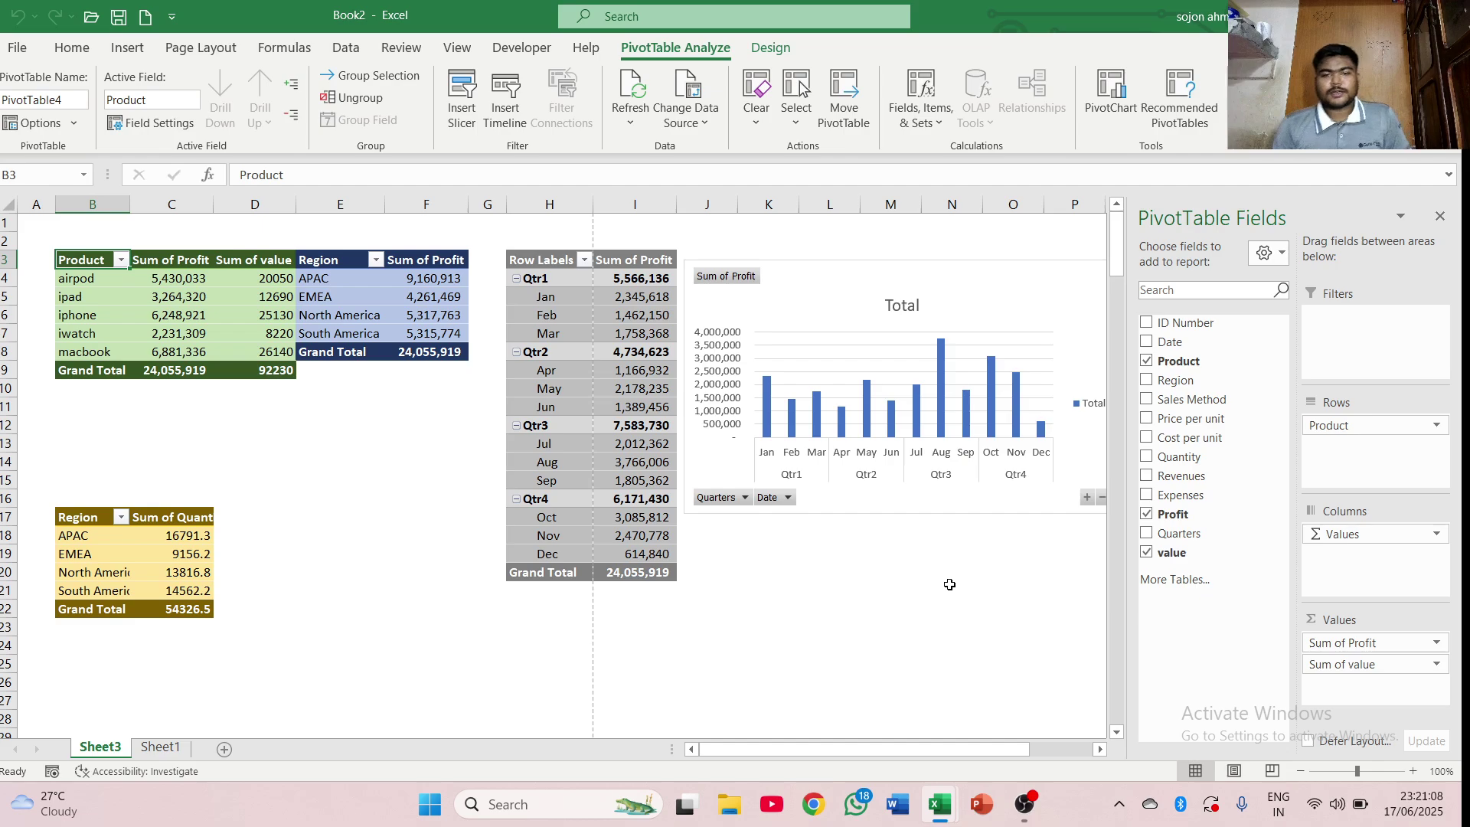
{"action": "left_click", "coordinate": [1147, 557]}
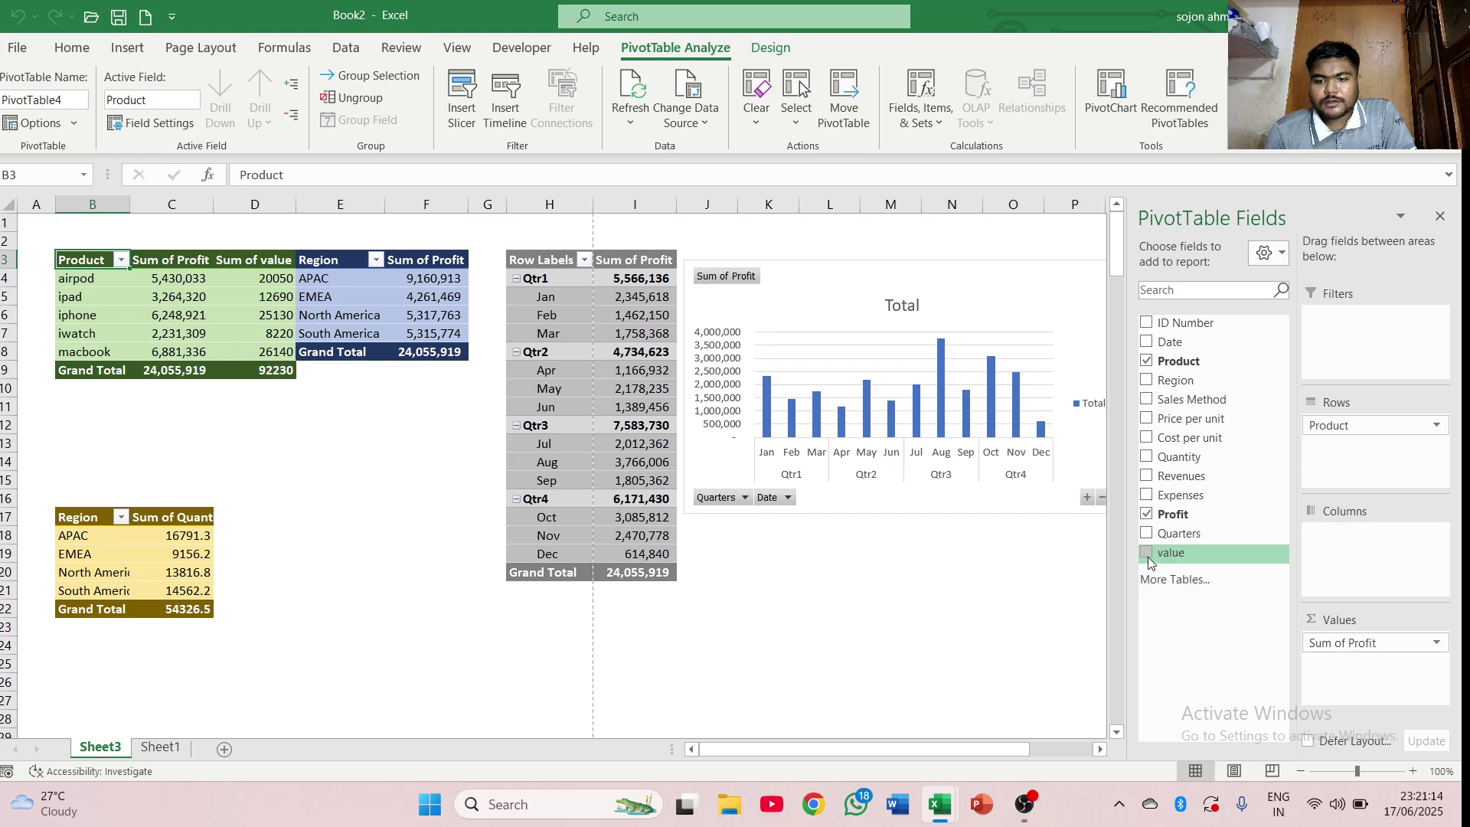
{"action": "left_click", "coordinate": [1147, 555]}
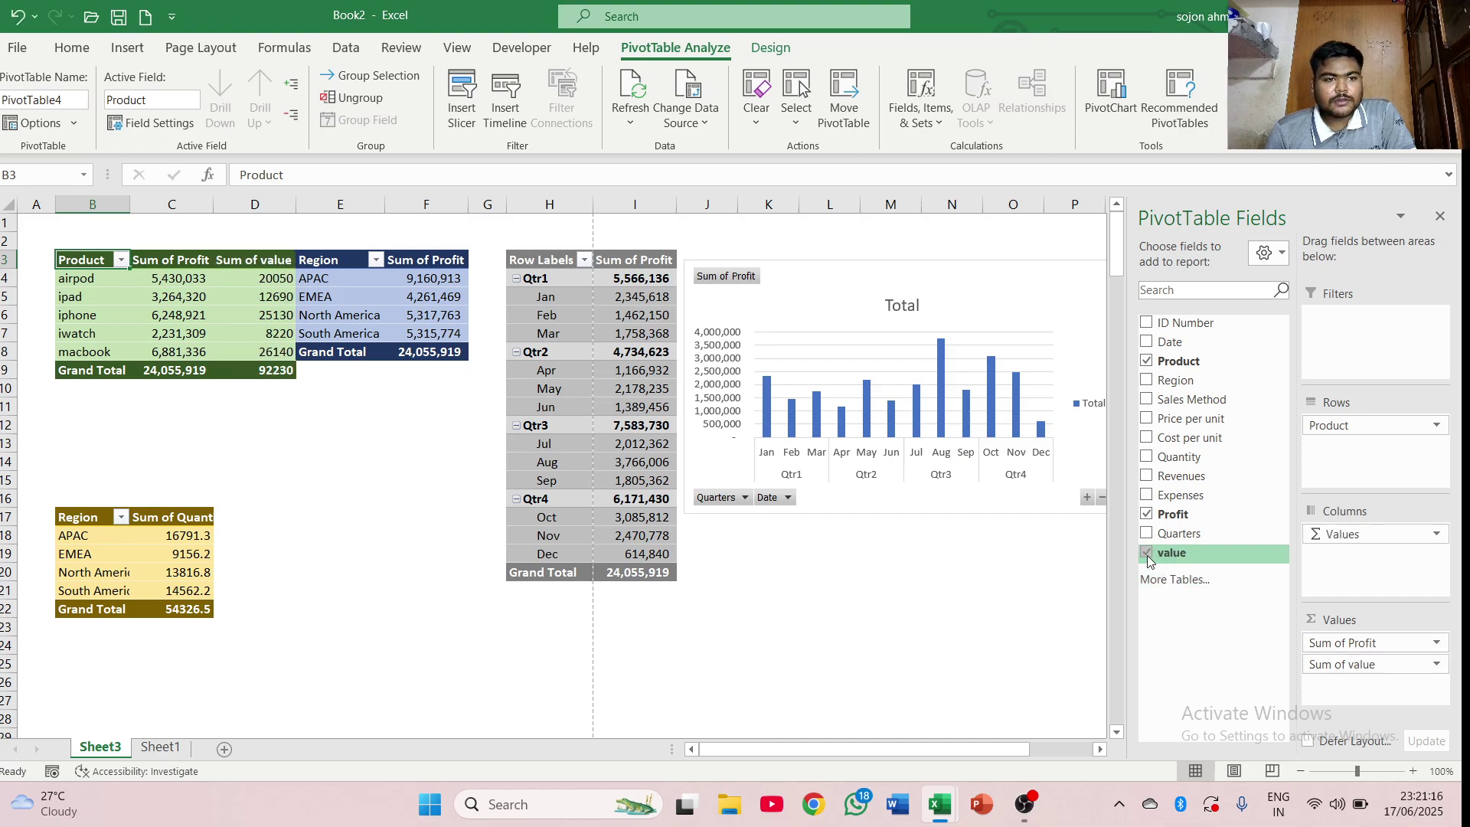
{"action": "left_click", "coordinate": [1147, 554]}
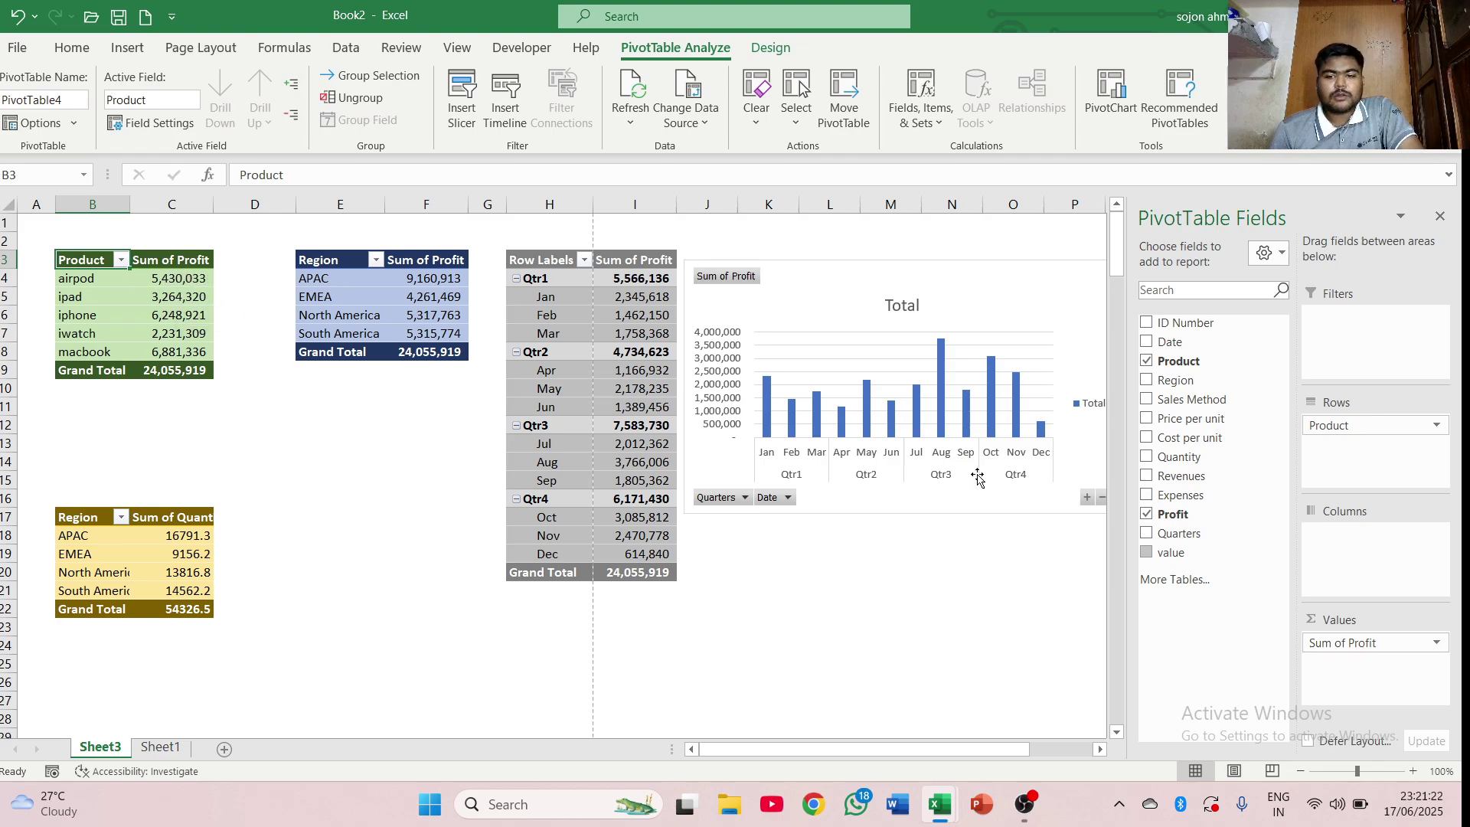
{"action": "left_click", "coordinate": [1147, 552]}
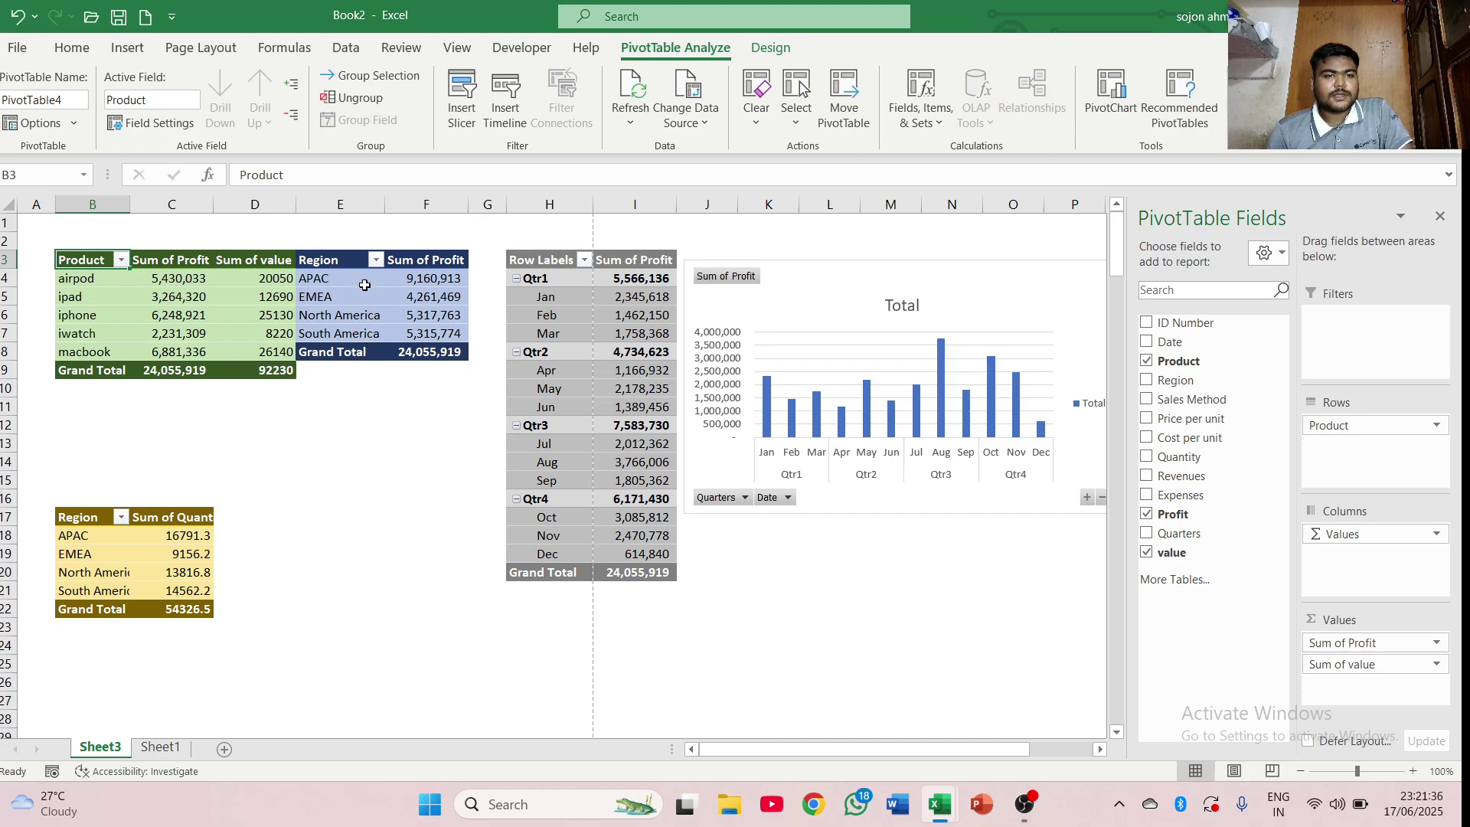
{"action": "left_click", "coordinate": [334, 263]}
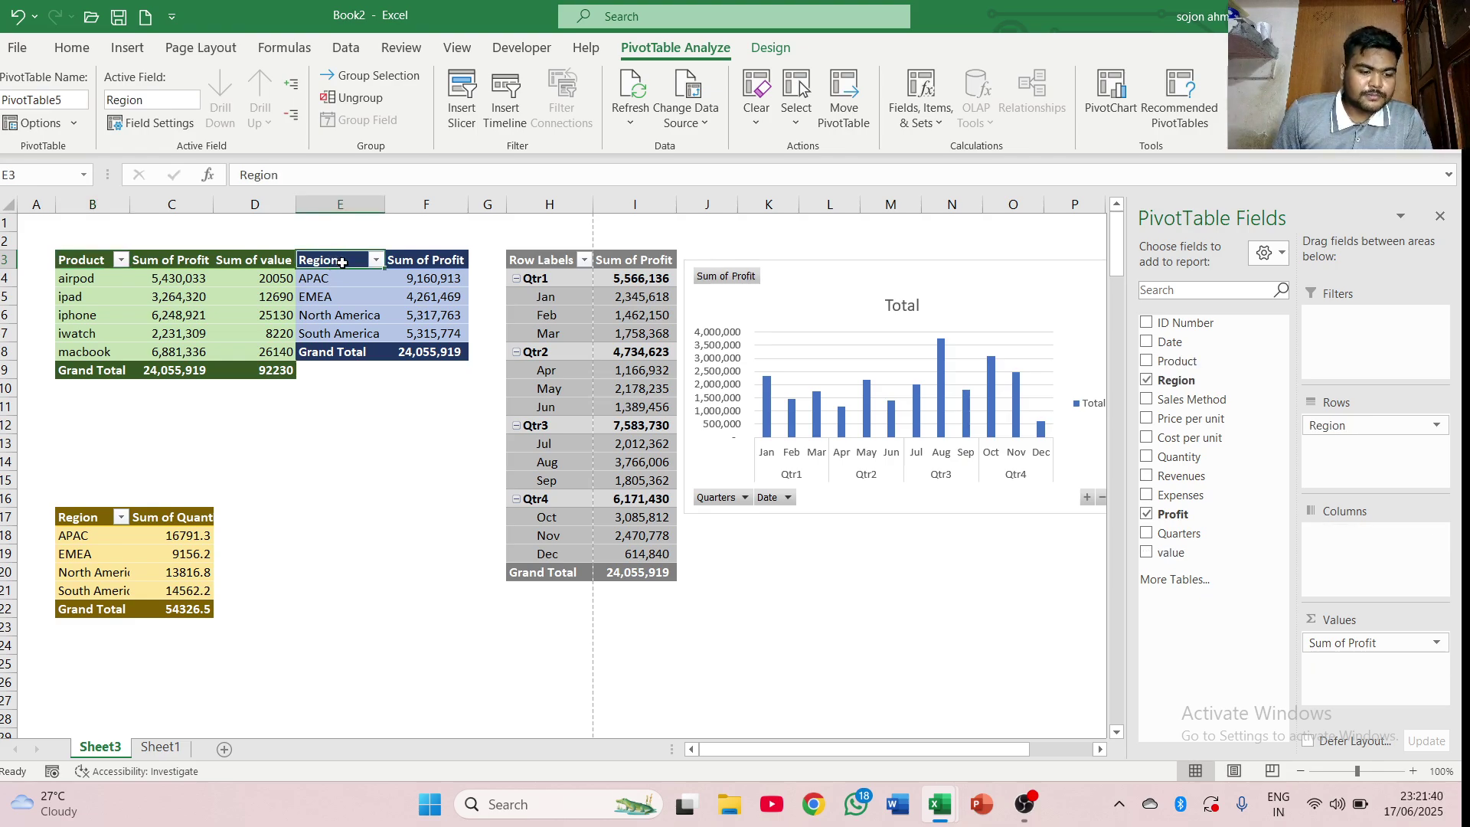
{"action": "key", "text": "ctrl+a"}
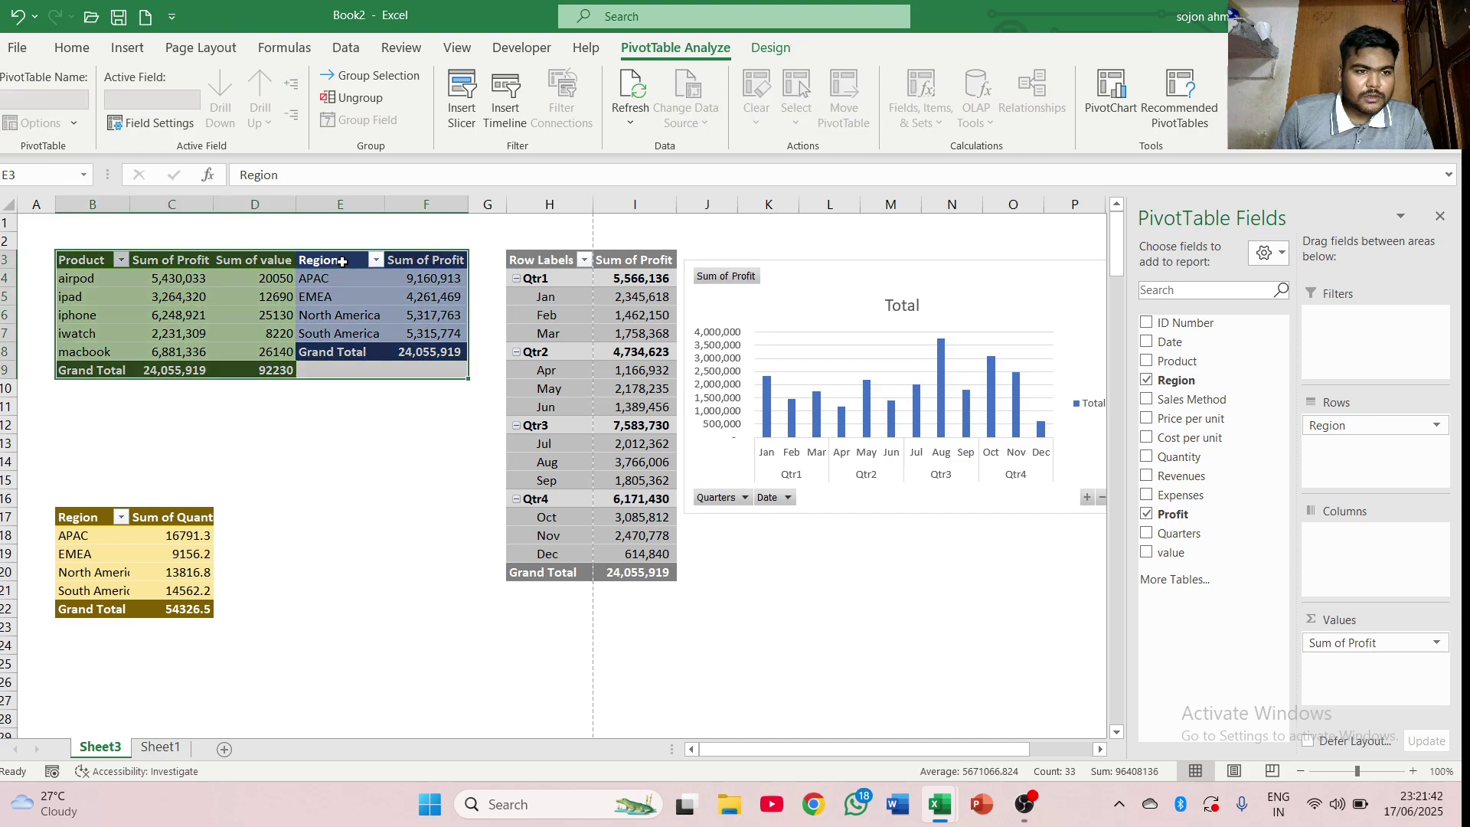
{"action": "left_click", "coordinate": [337, 426]}
{"action": "left_click", "coordinate": [324, 261]}
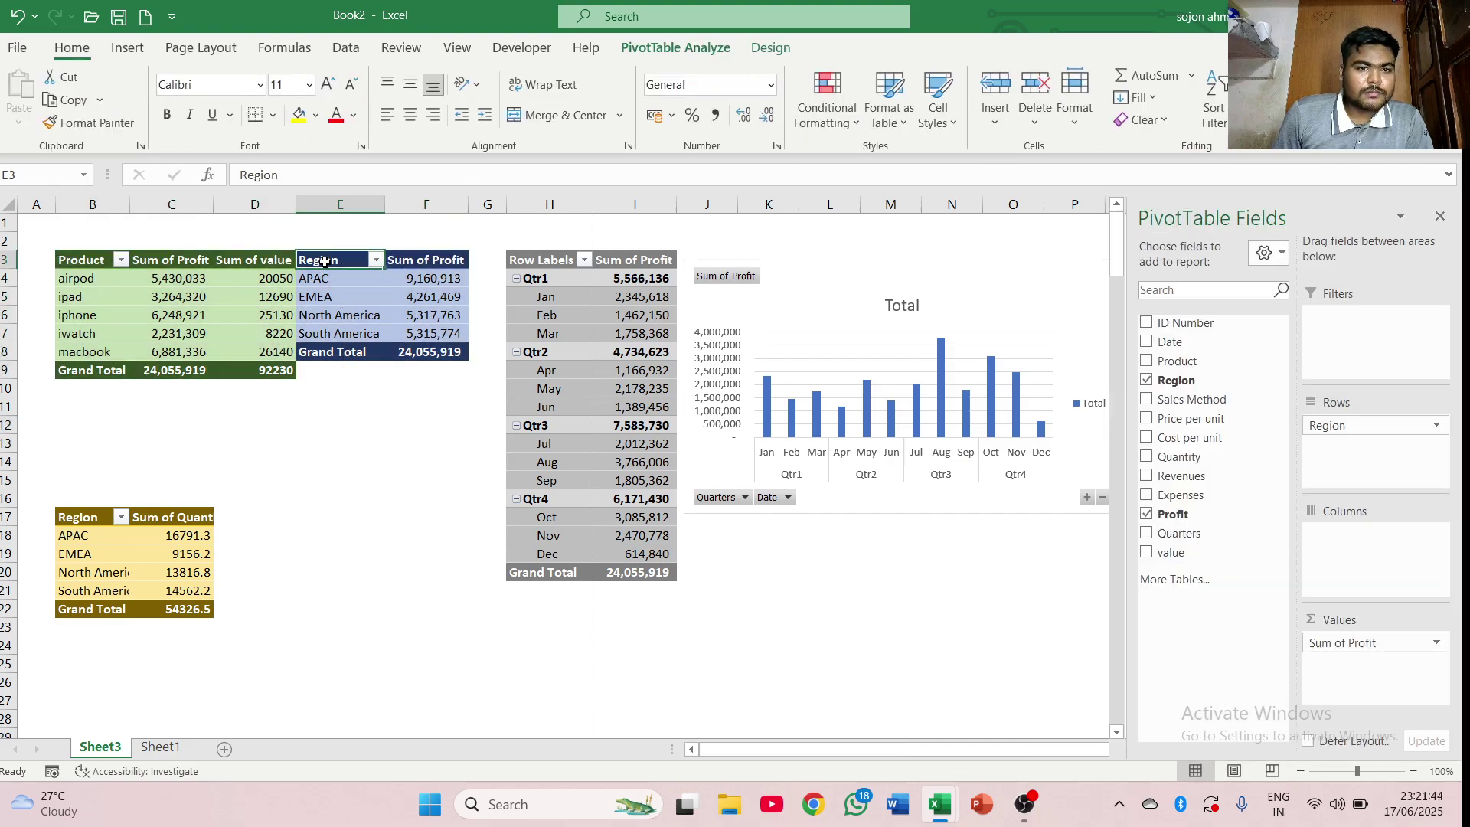
{"action": "left_click", "coordinate": [348, 479]}
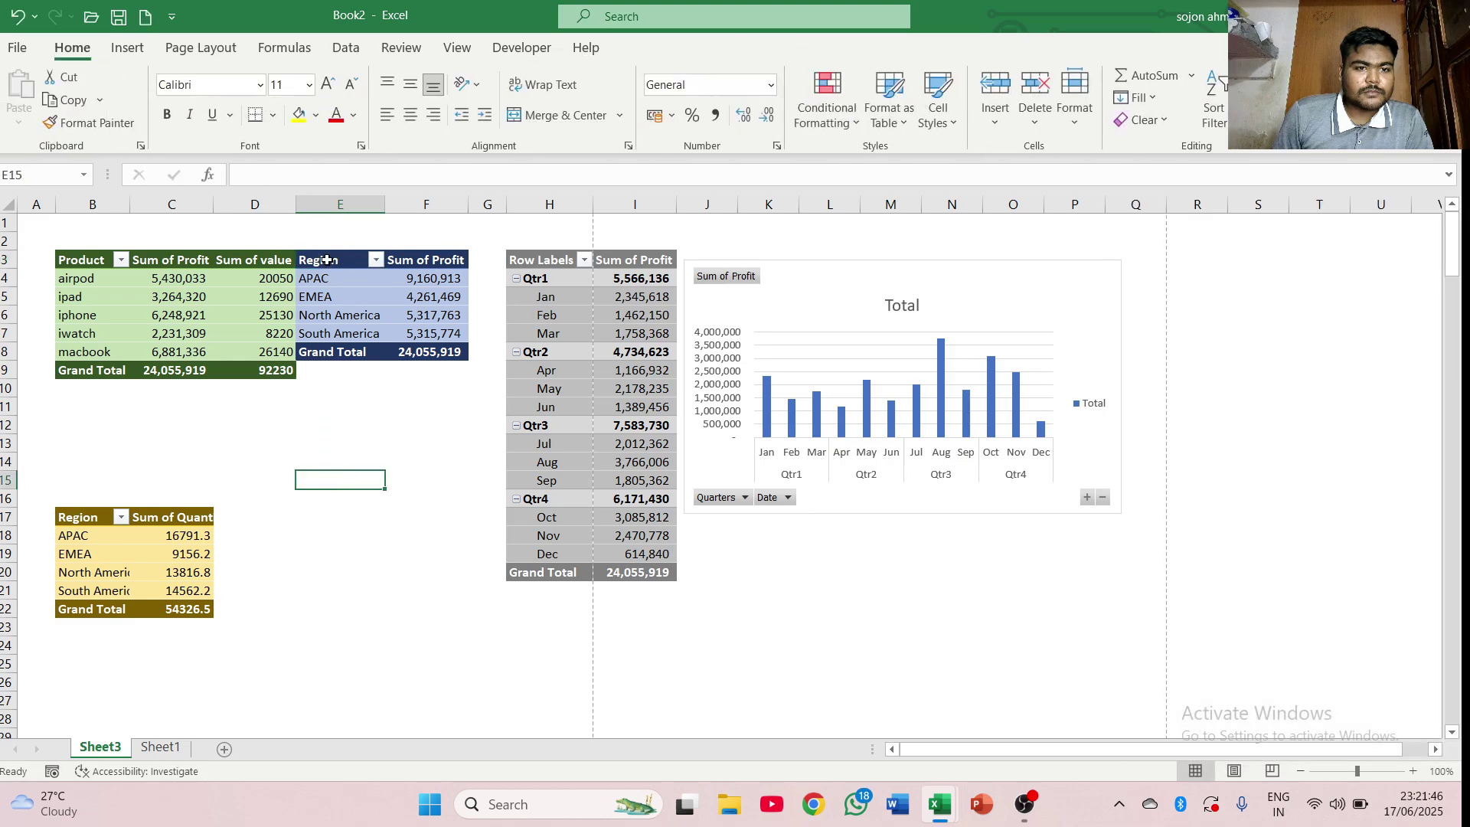
- Copy the region profit pivot table in E3:F8 and paste it at cell E17, beside the quantity-by-region table
{"action": "left_click_drag", "start_coordinate": [327, 260], "coordinate": [460, 352]}
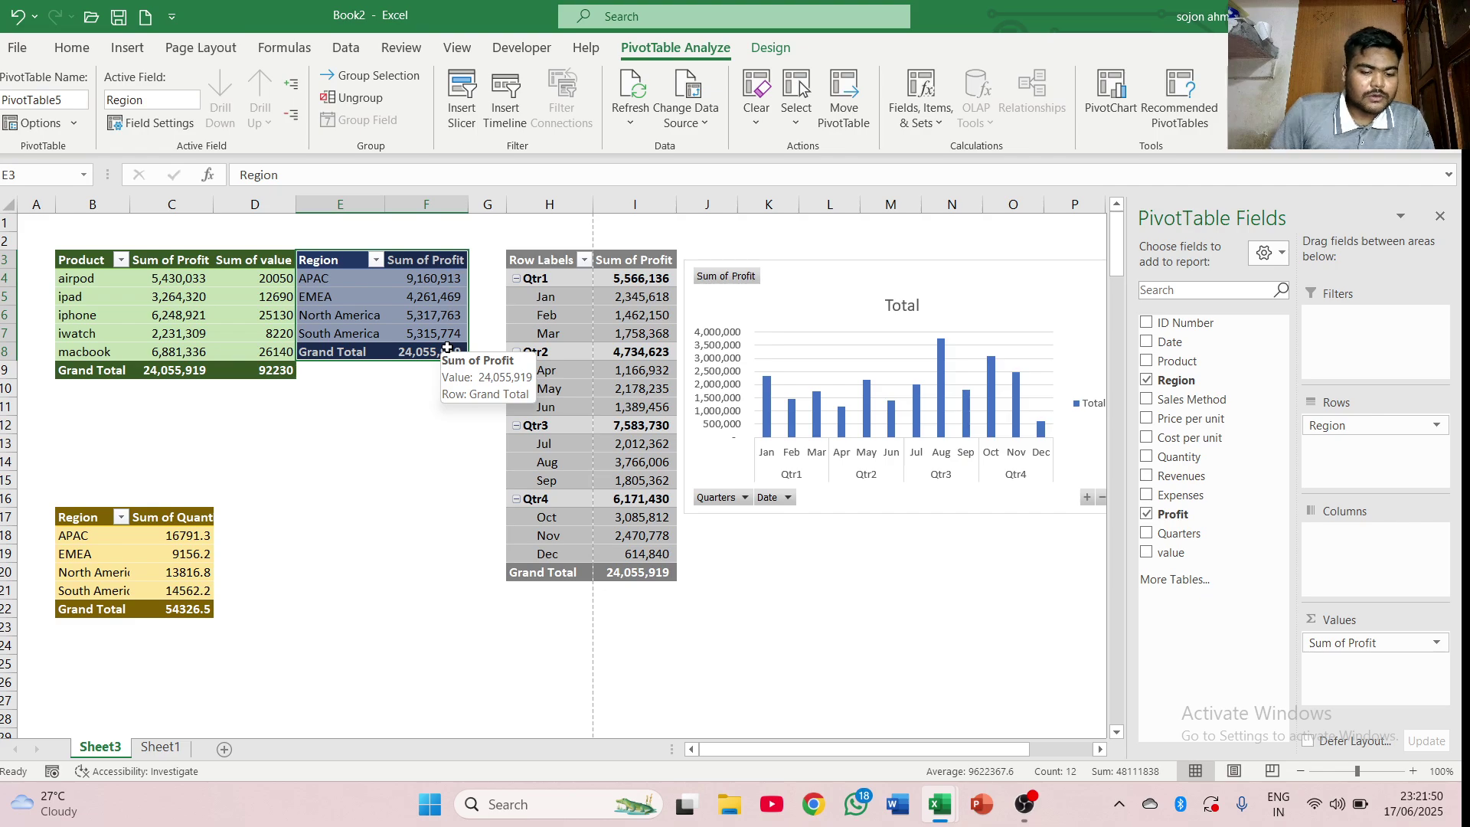
{"action": "key", "text": "ctrl+c"}
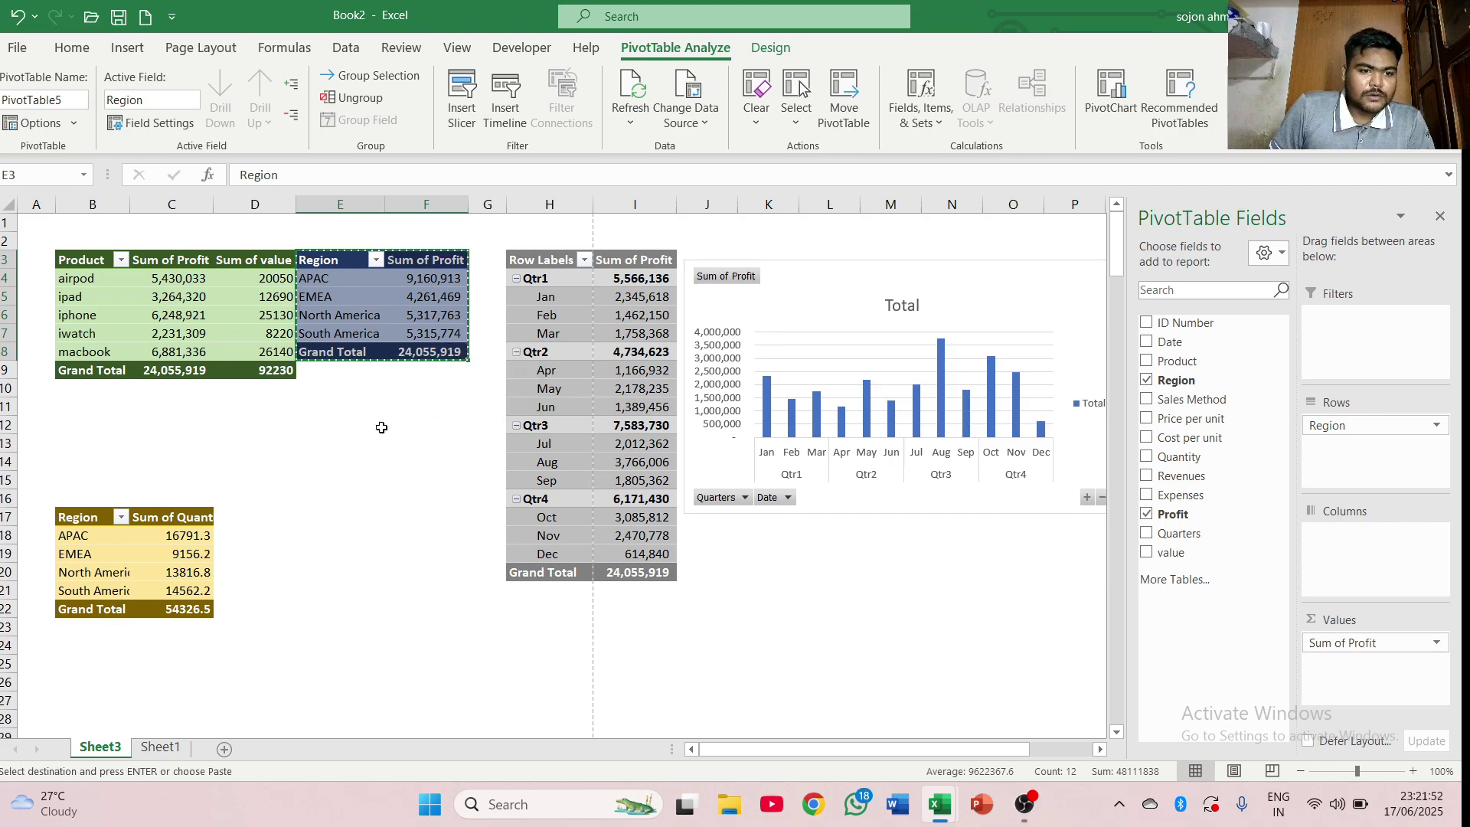
{"action": "left_click", "coordinate": [269, 521]}
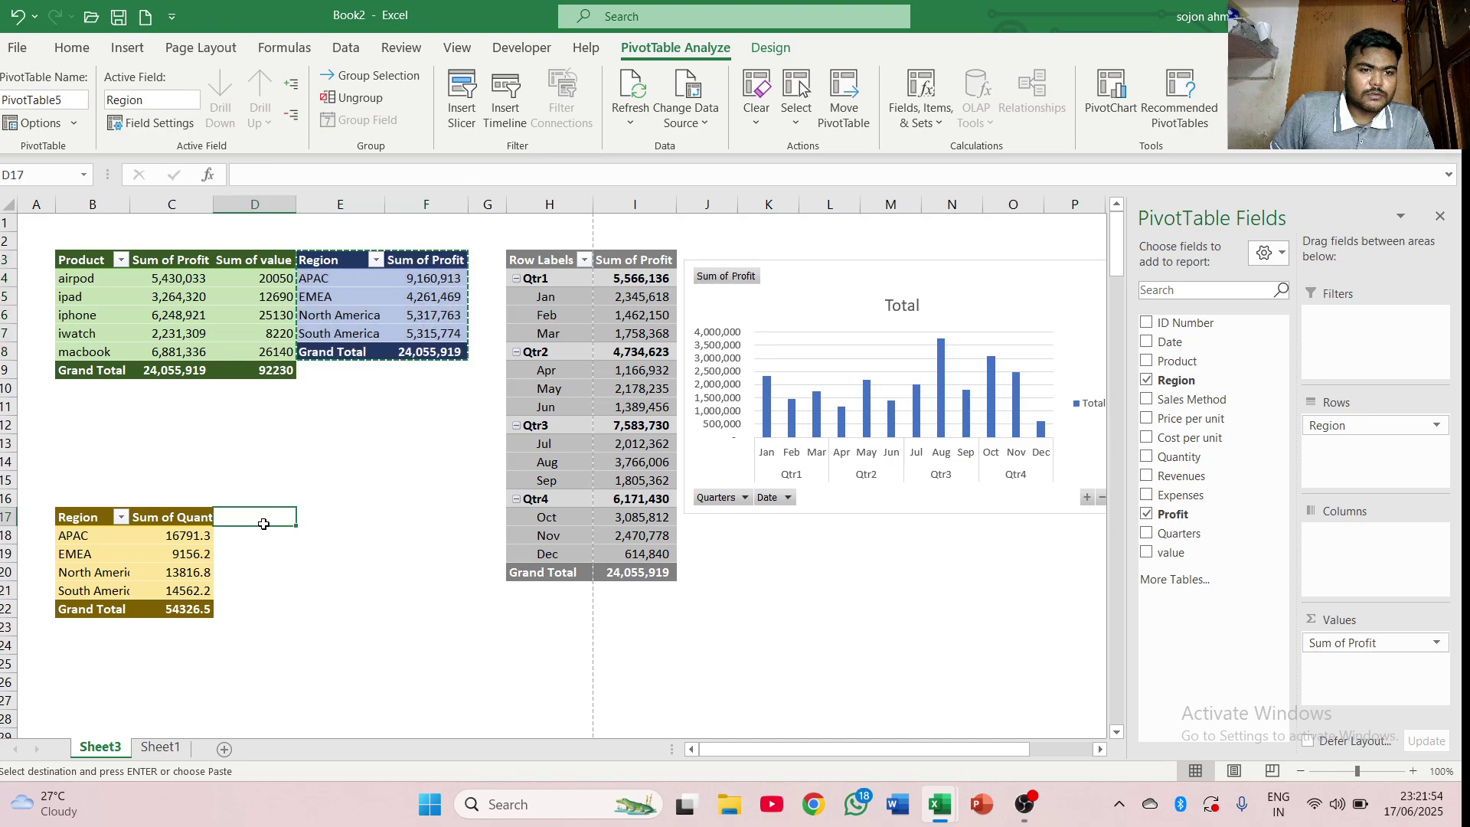
{"action": "left_click", "coordinate": [304, 515]}
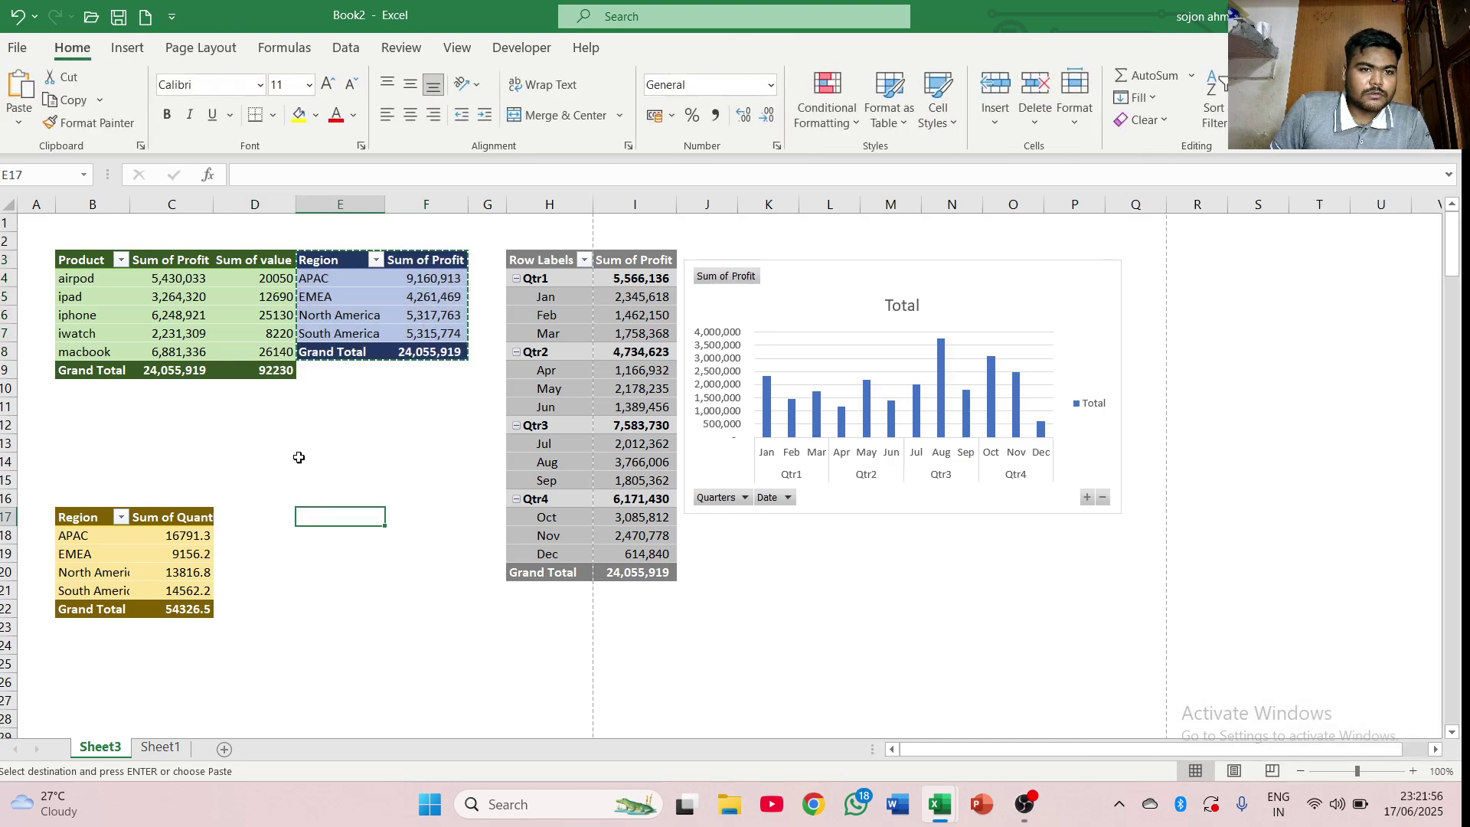
{"action": "right_click", "coordinate": [294, 207]}
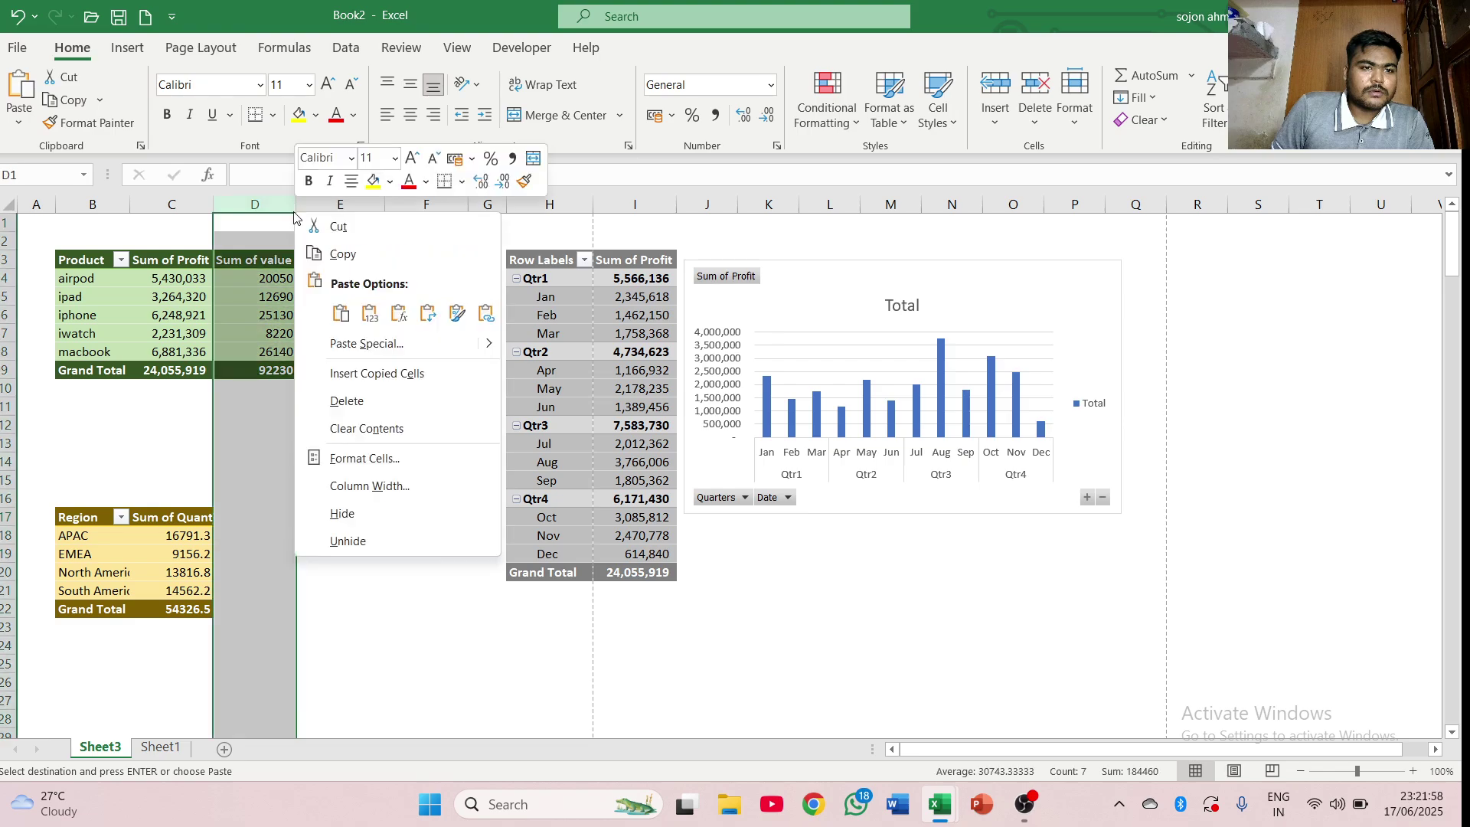
{"action": "left_click", "coordinate": [287, 207]}
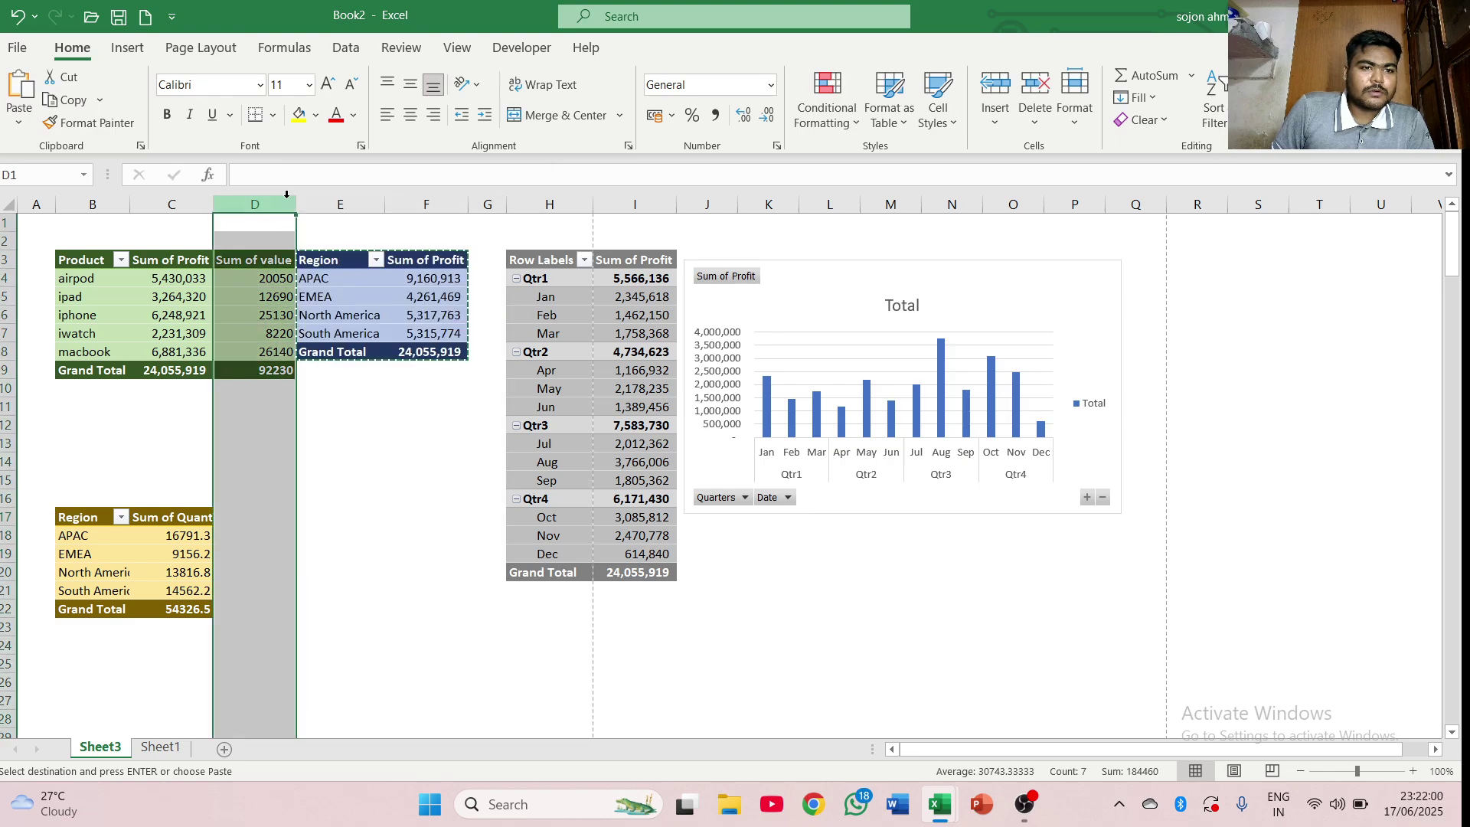
{"action": "right_click", "coordinate": [288, 209]}
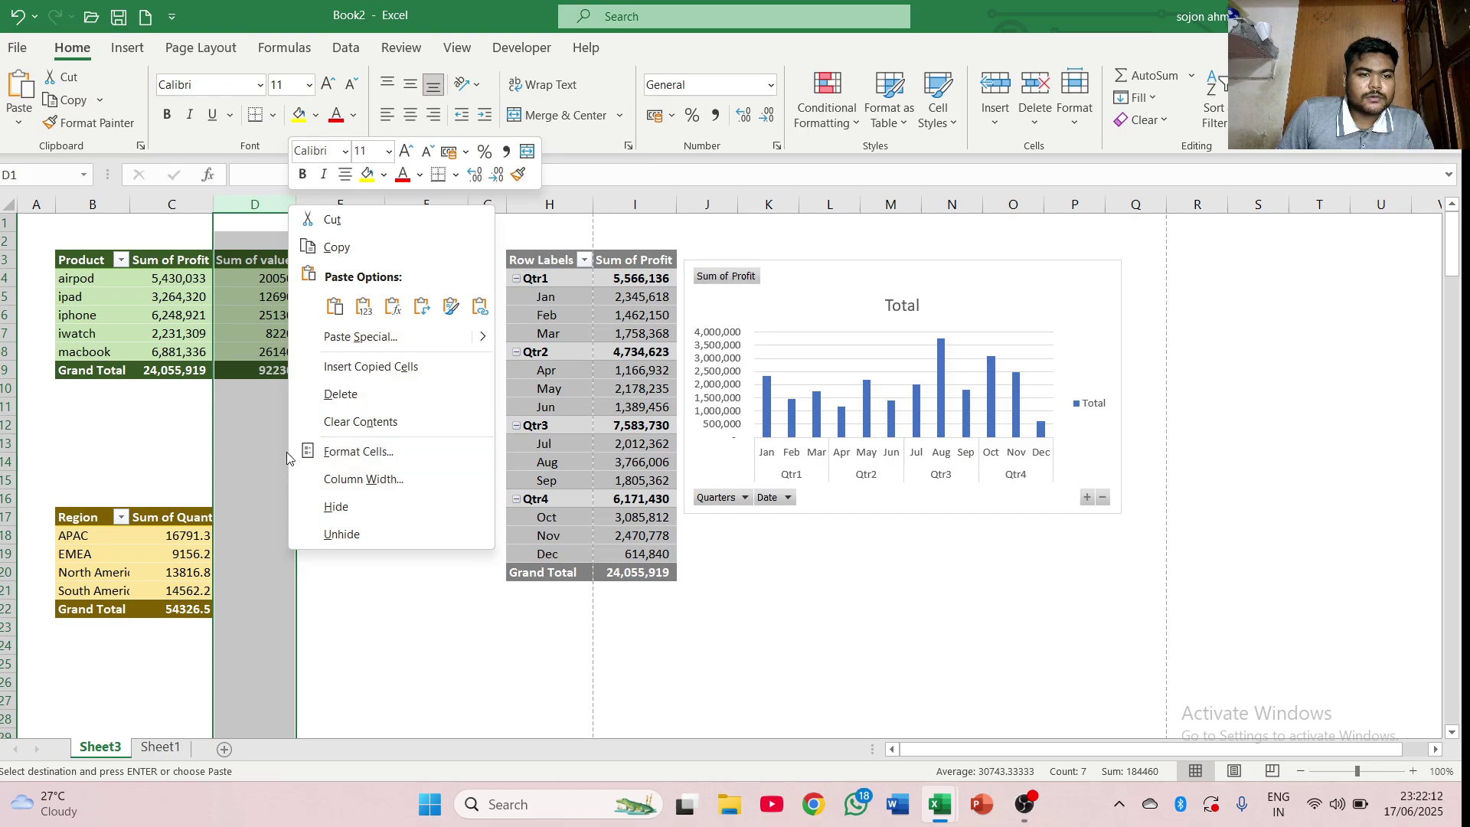
{"action": "key", "text": "Escape"}
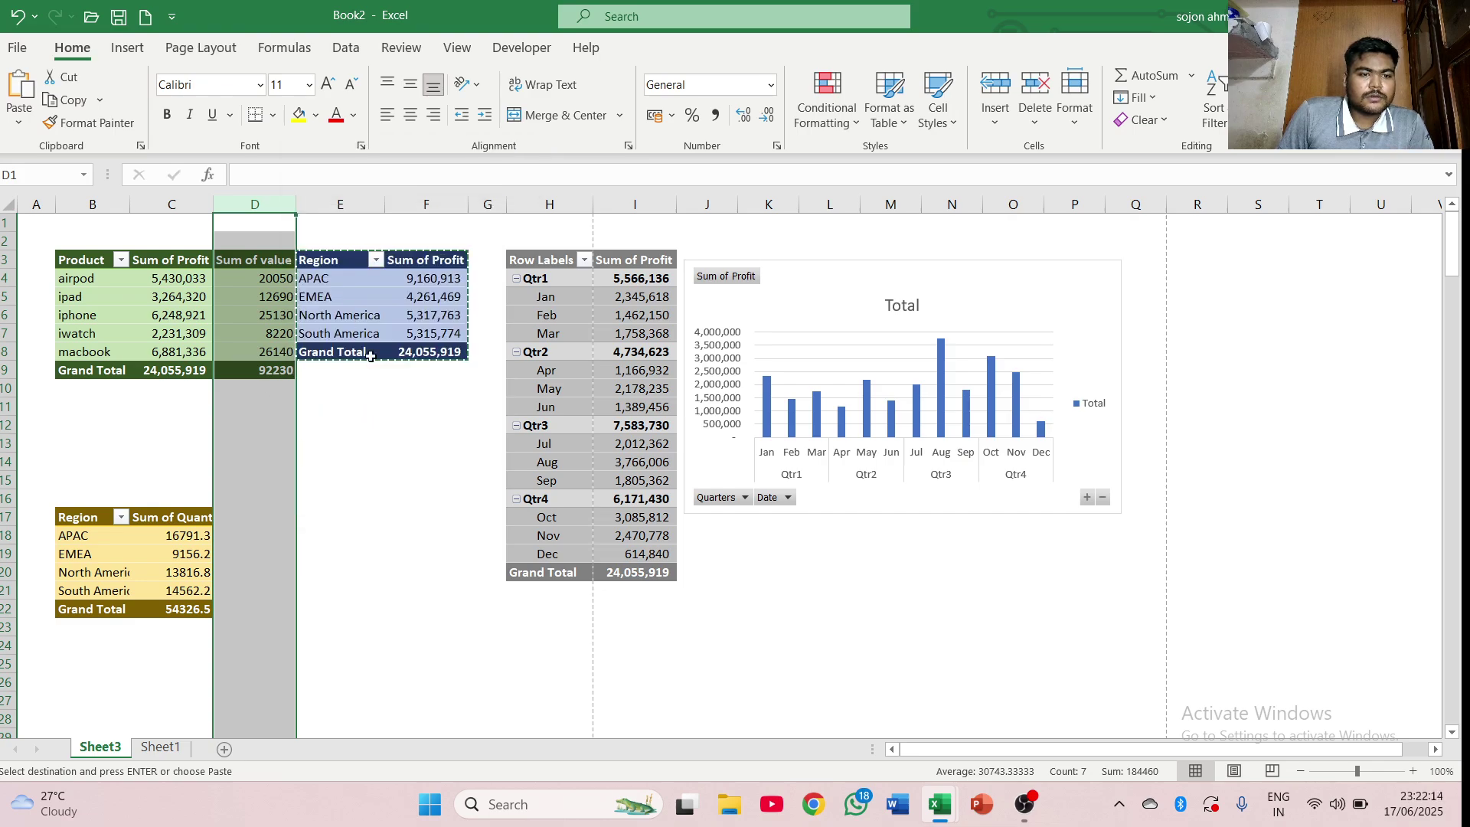
{"action": "left_click", "coordinate": [309, 519]}
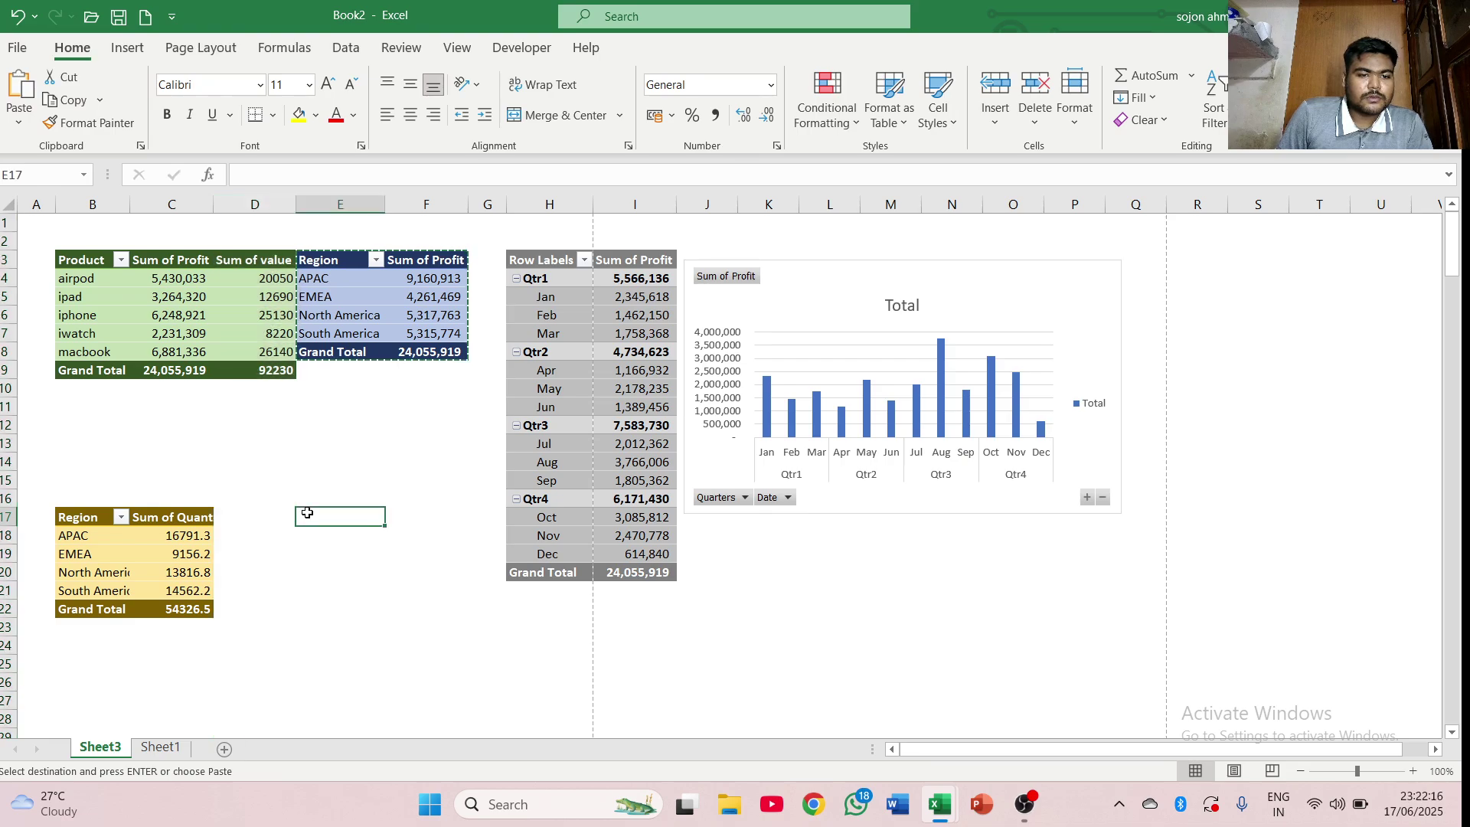
{"action": "key", "text": "ctrl+v"}
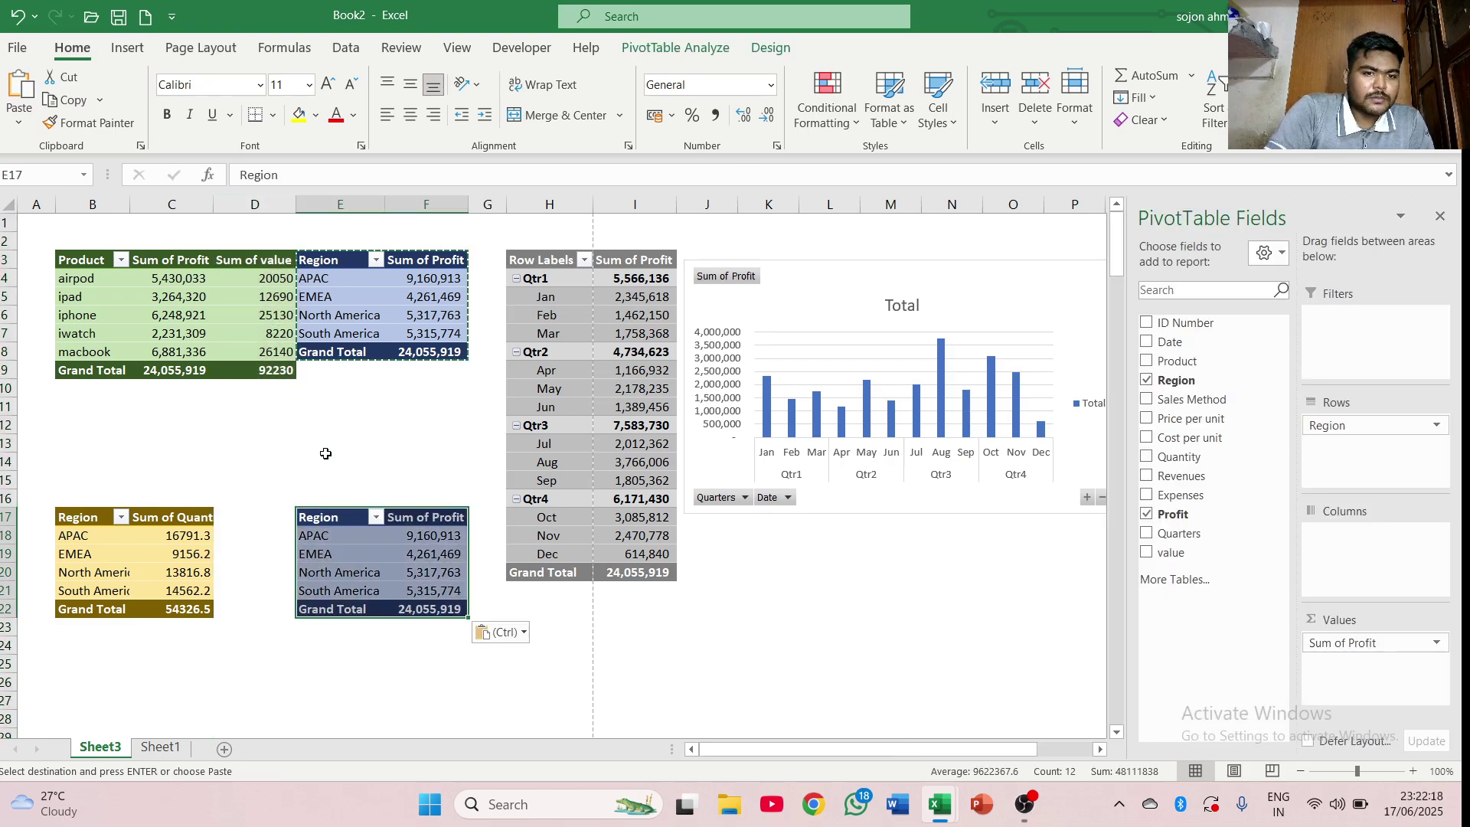
- Delete the original region profit pivot table from E3:F8, keeping the copy at E17
{"action": "key", "text": "ctrl"}
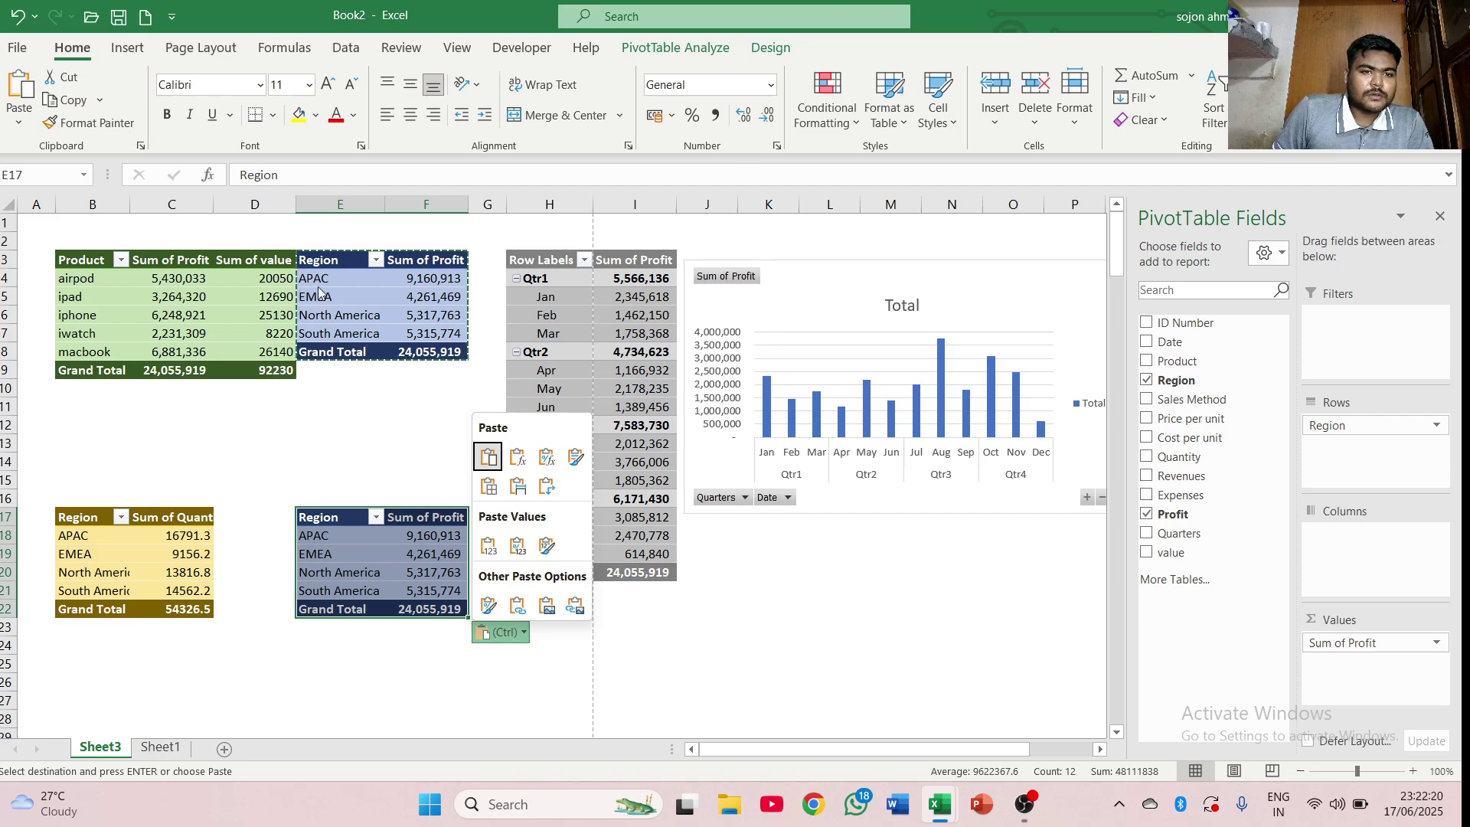
{"action": "key", "text": "Escape"}
{"action": "left_click", "coordinate": [312, 261]}
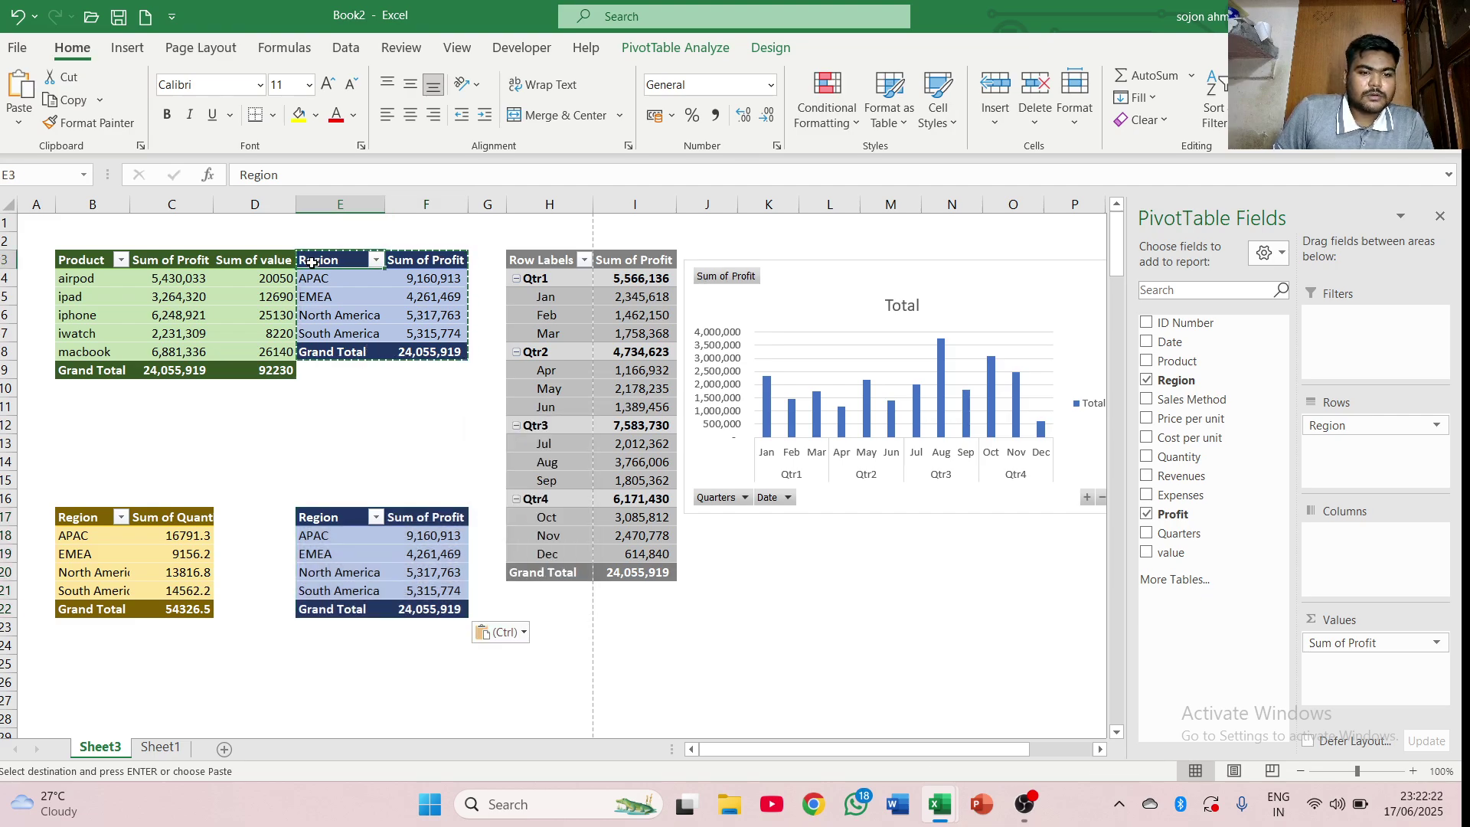
{"action": "key", "text": "Return"}
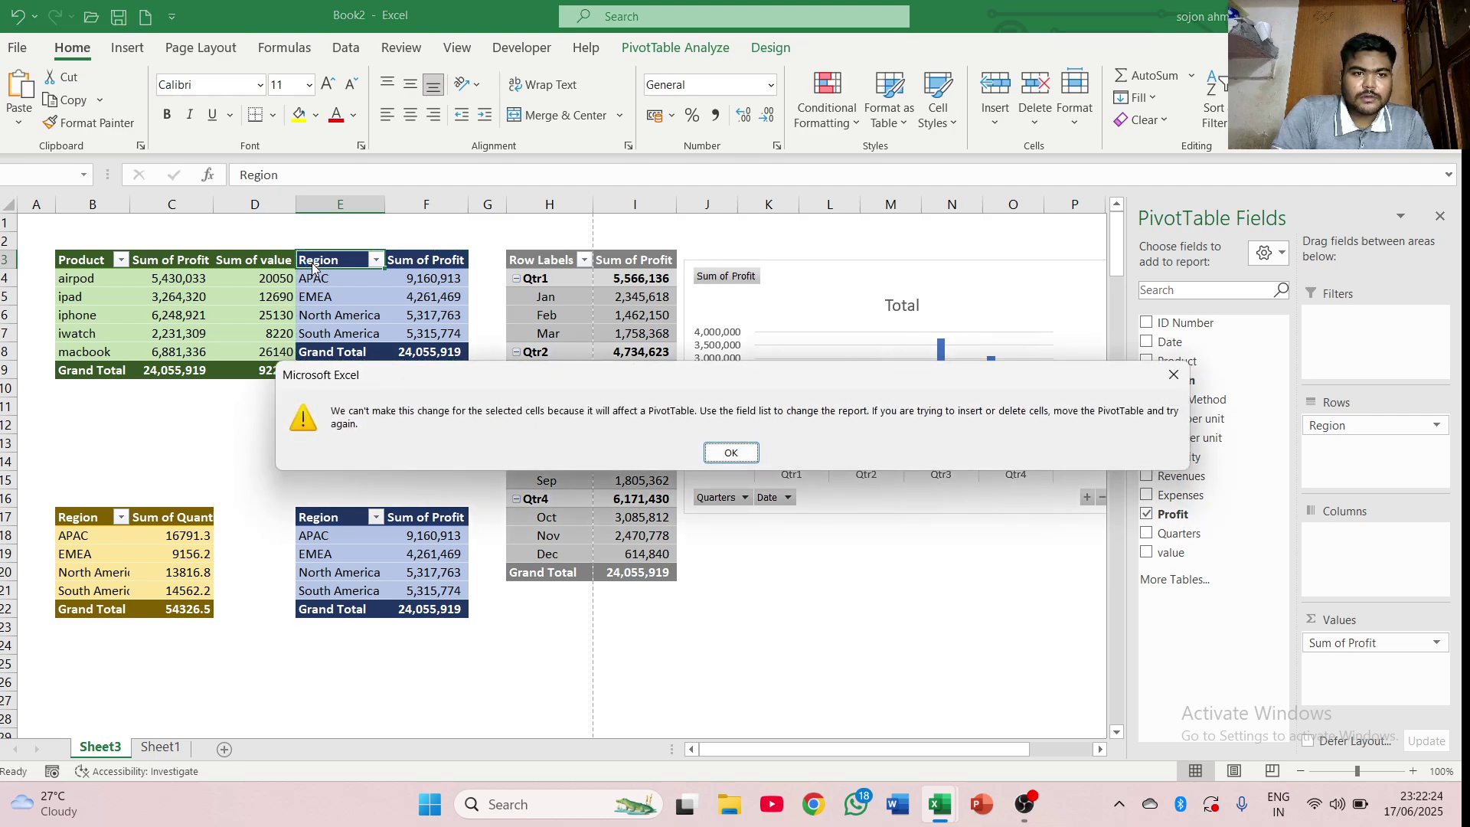
{"action": "left_click", "coordinate": [731, 452]}
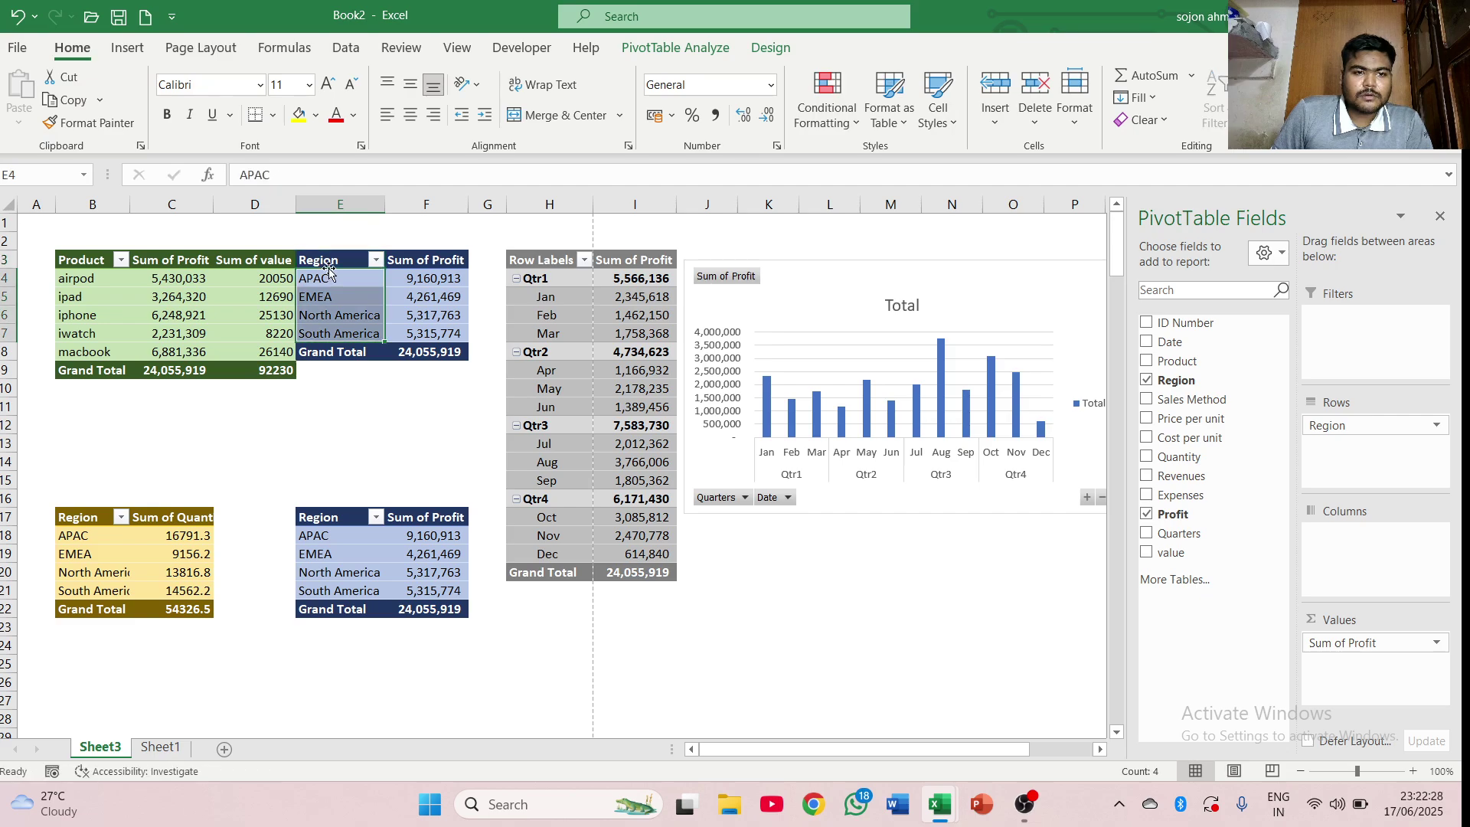
{"action": "left_click_drag", "start_coordinate": [327, 264], "coordinate": [462, 342]}
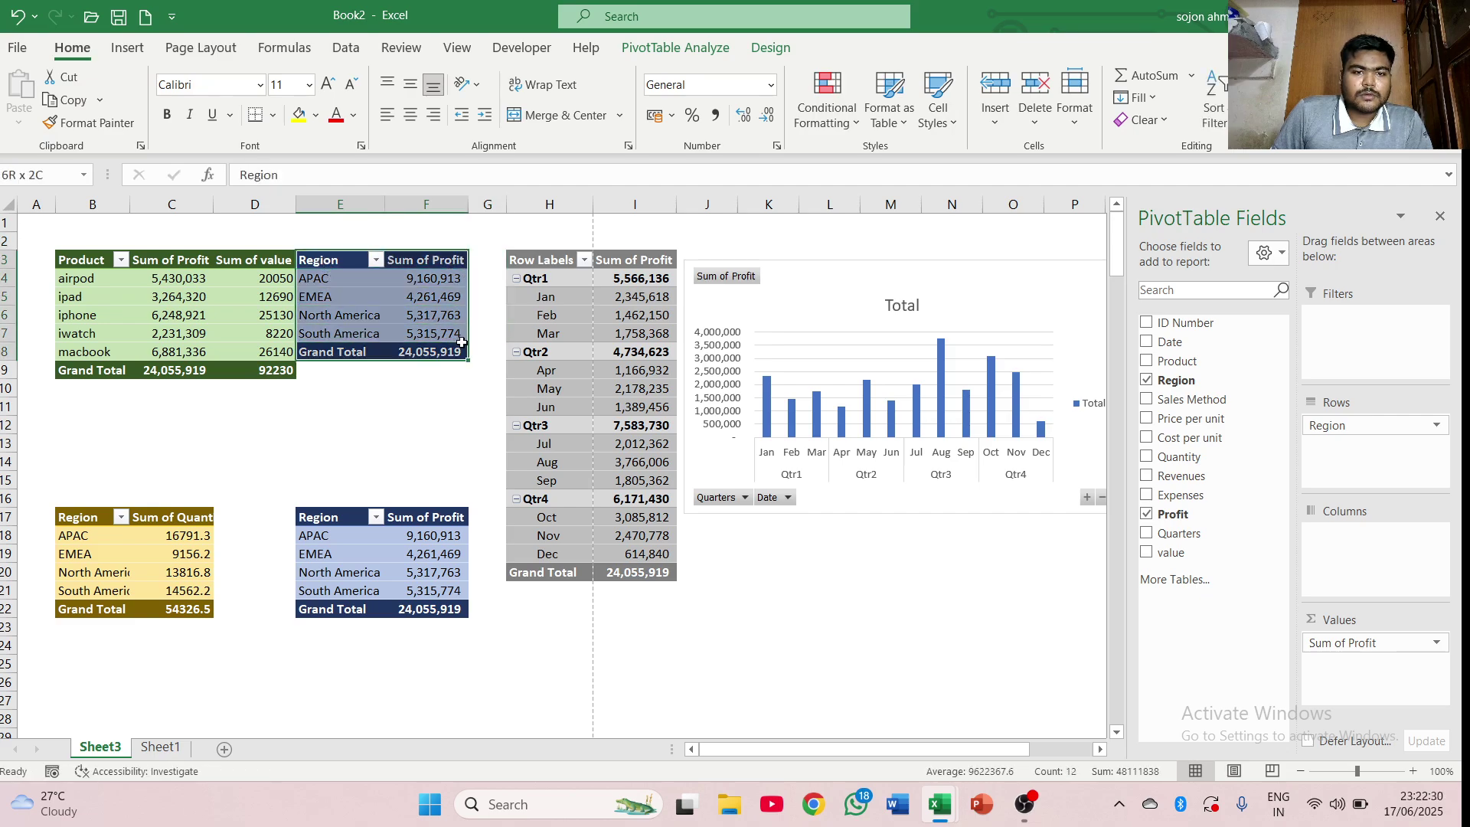
{"action": "key", "text": "Delete"}
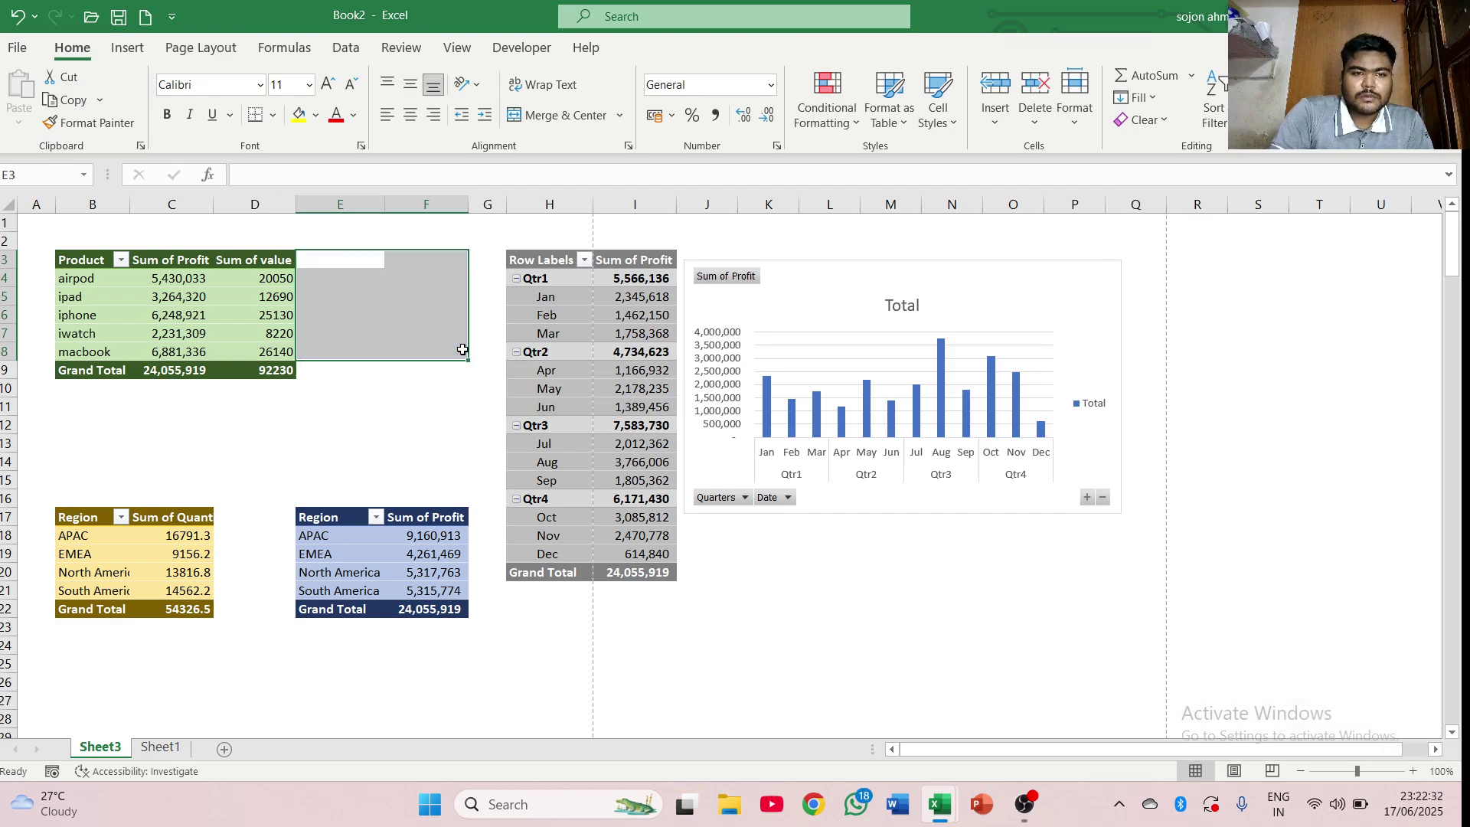
{"action": "left_click_drag", "start_coordinate": [379, 442], "coordinate": [396, 442]}
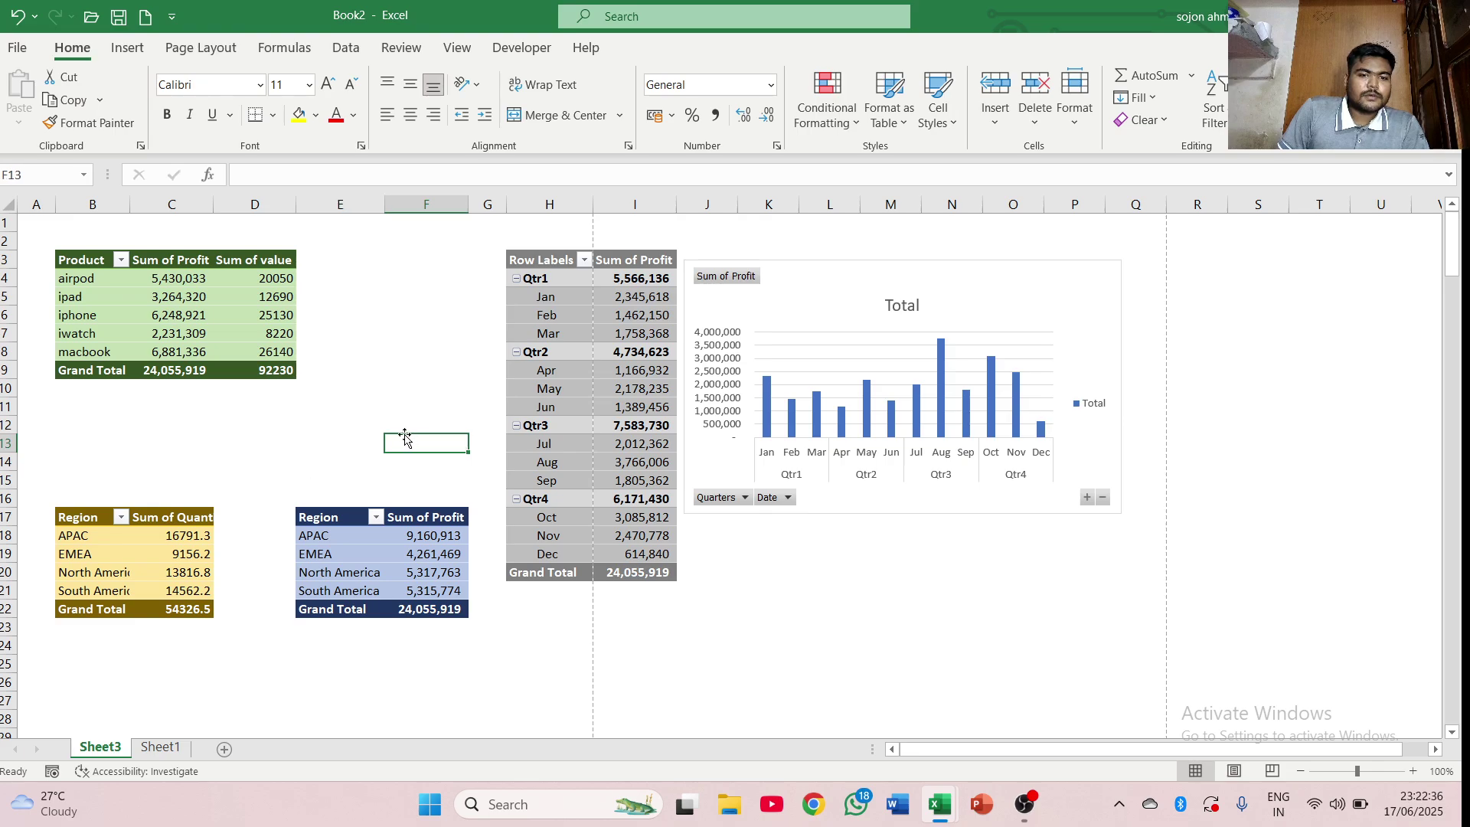
{"action": "left_click", "coordinate": [374, 387]}
{"action": "left_click", "coordinate": [462, 327]}
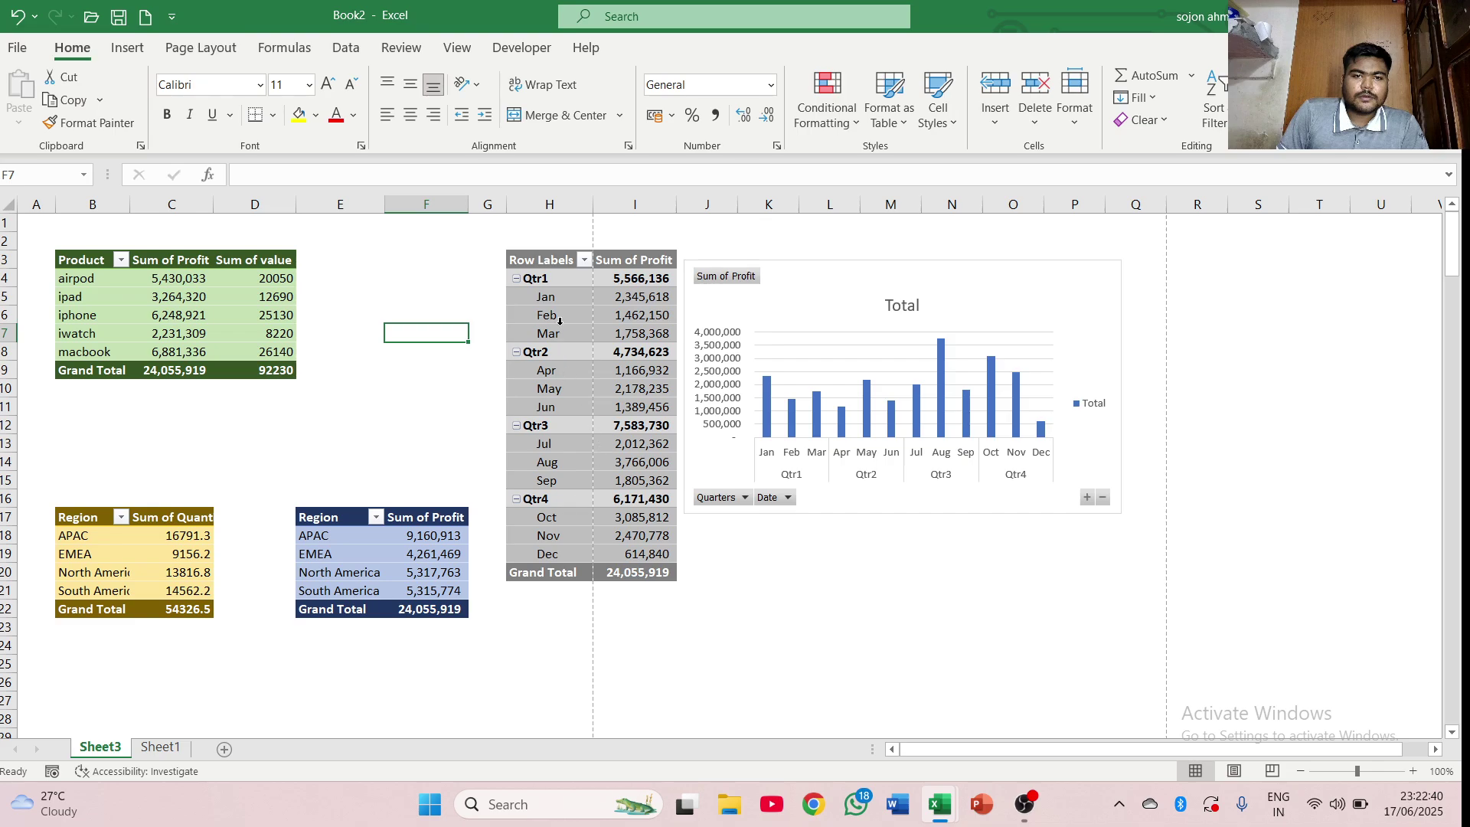
{"action": "left_click", "coordinate": [408, 385]}
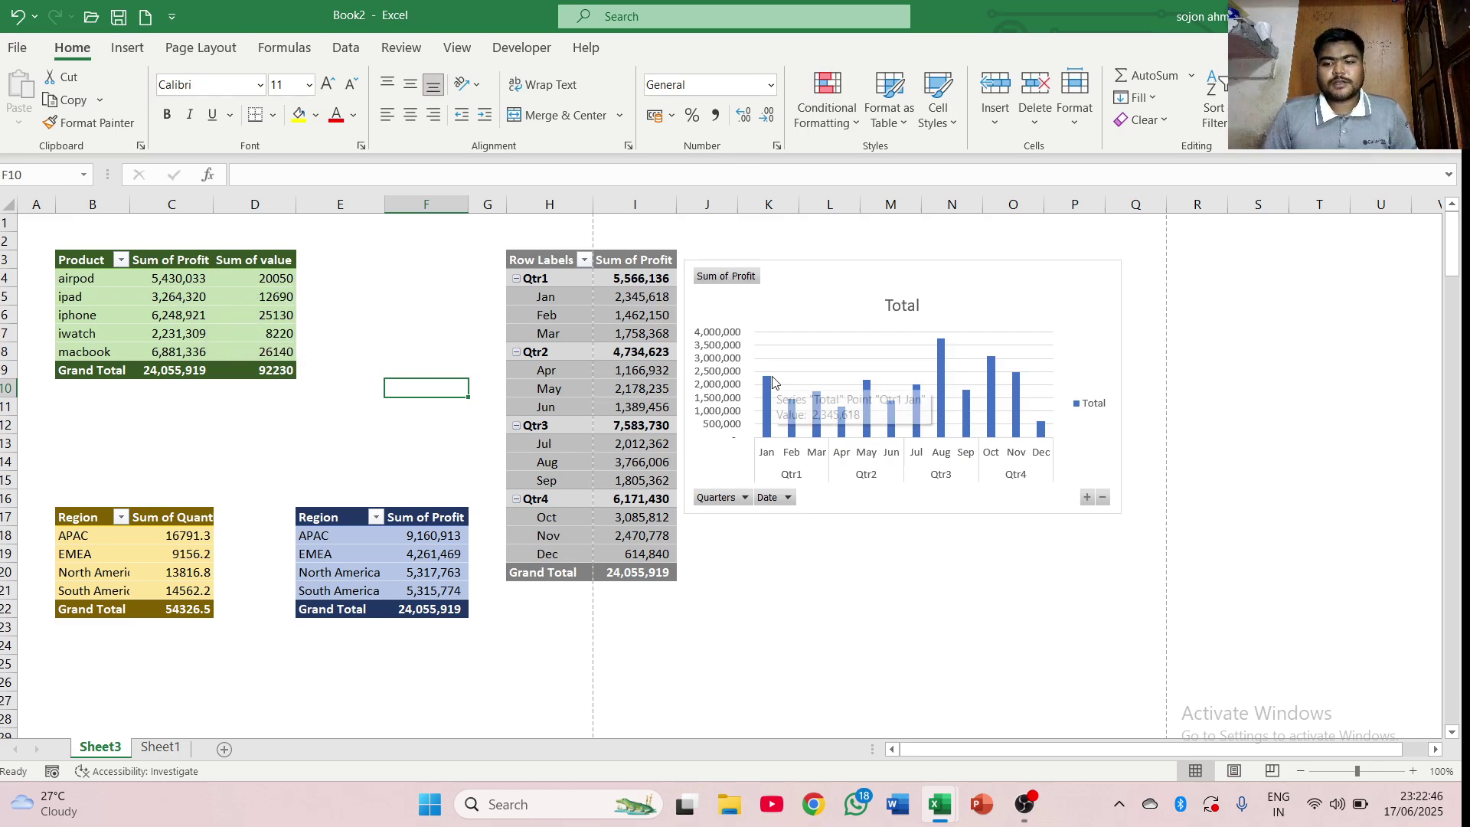
- Add the Date field as a report filter to the region profit pivot table at E17
{"action": "left_click", "coordinate": [166, 258]}
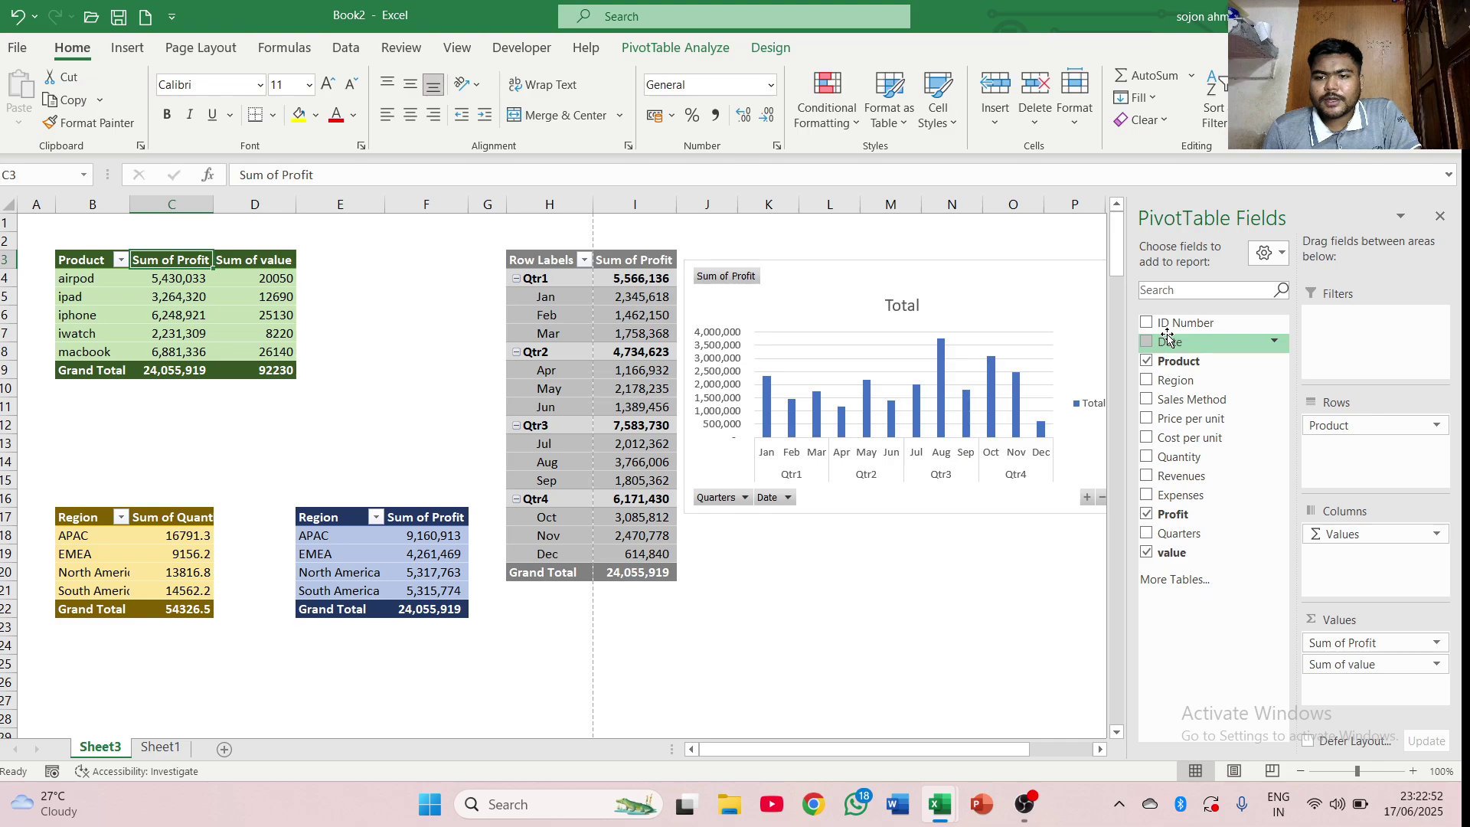
{"action": "mouse_move", "coordinate": [1165, 324]}
{"action": "left_mouse_down"}
{"action": "mouse_move", "coordinate": [1274, 342]}
{"action": "mouse_move", "coordinate": [1294, 330]}
{"action": "mouse_move", "coordinate": [1163, 332]}
{"action": "left_mouse_up"}
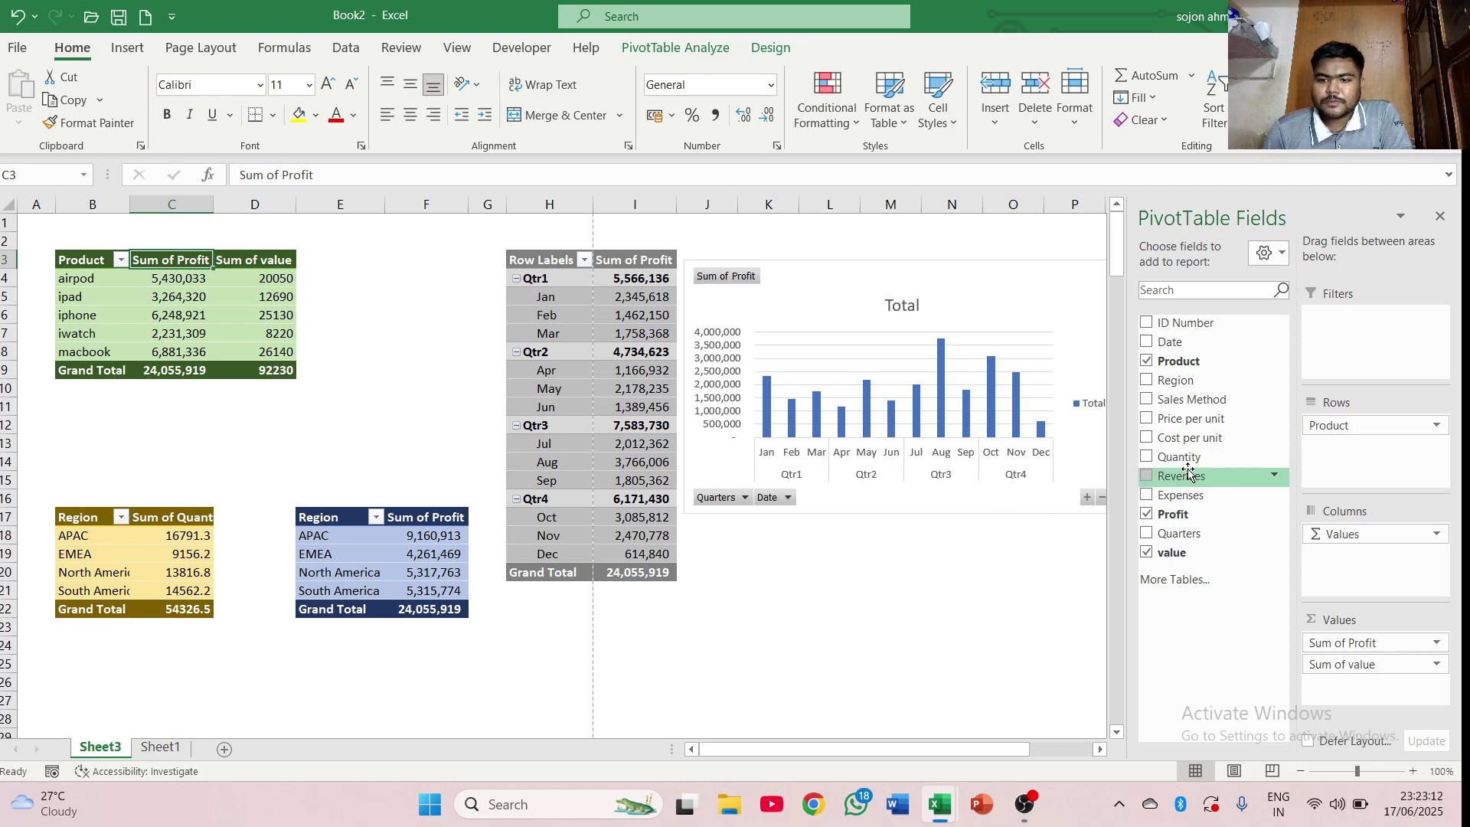
{"action": "left_click", "coordinate": [330, 519]}
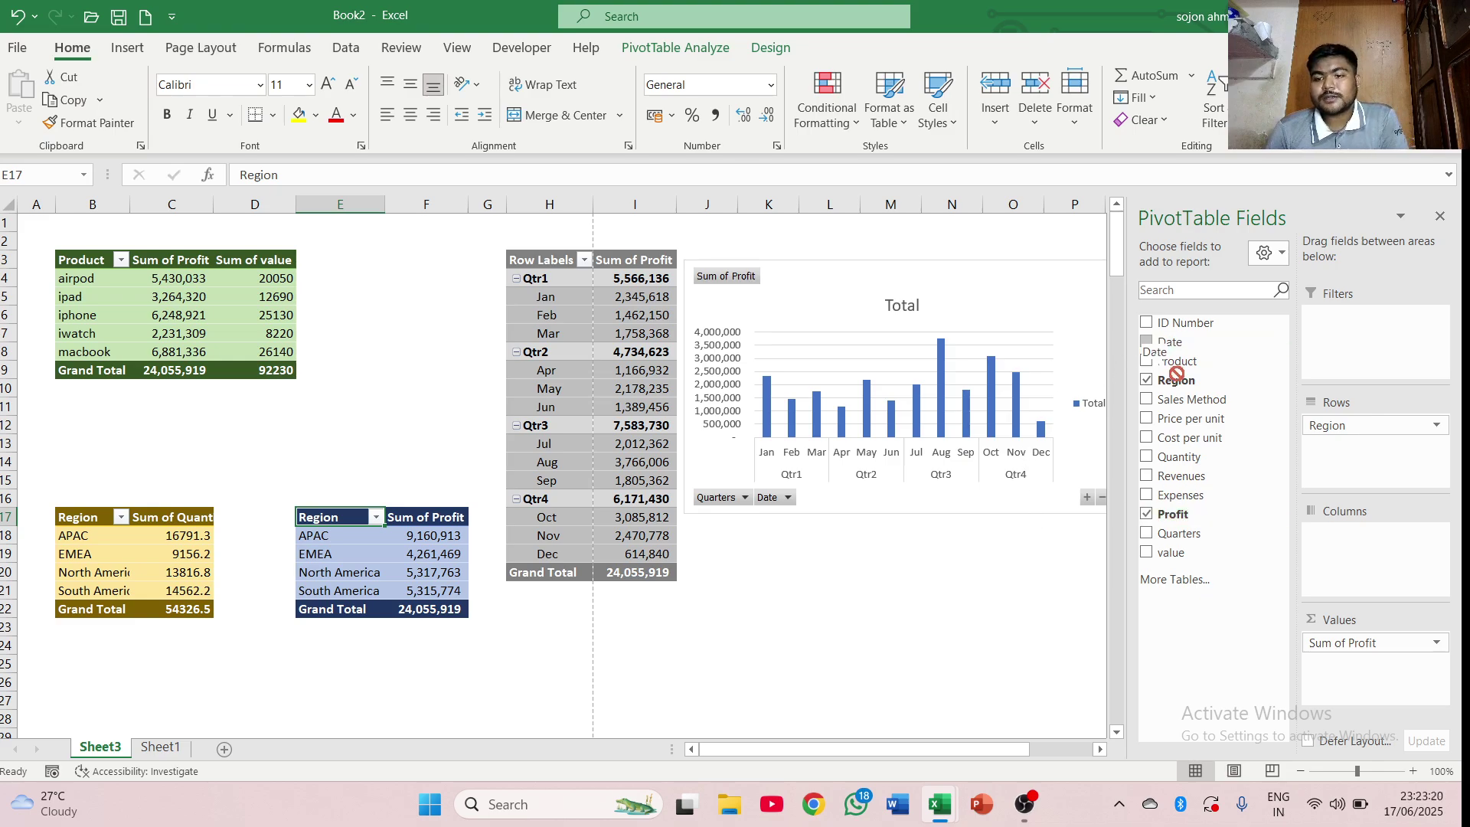
{"action": "left_click_drag", "start_coordinate": [1169, 342], "coordinate": [1320, 336]}
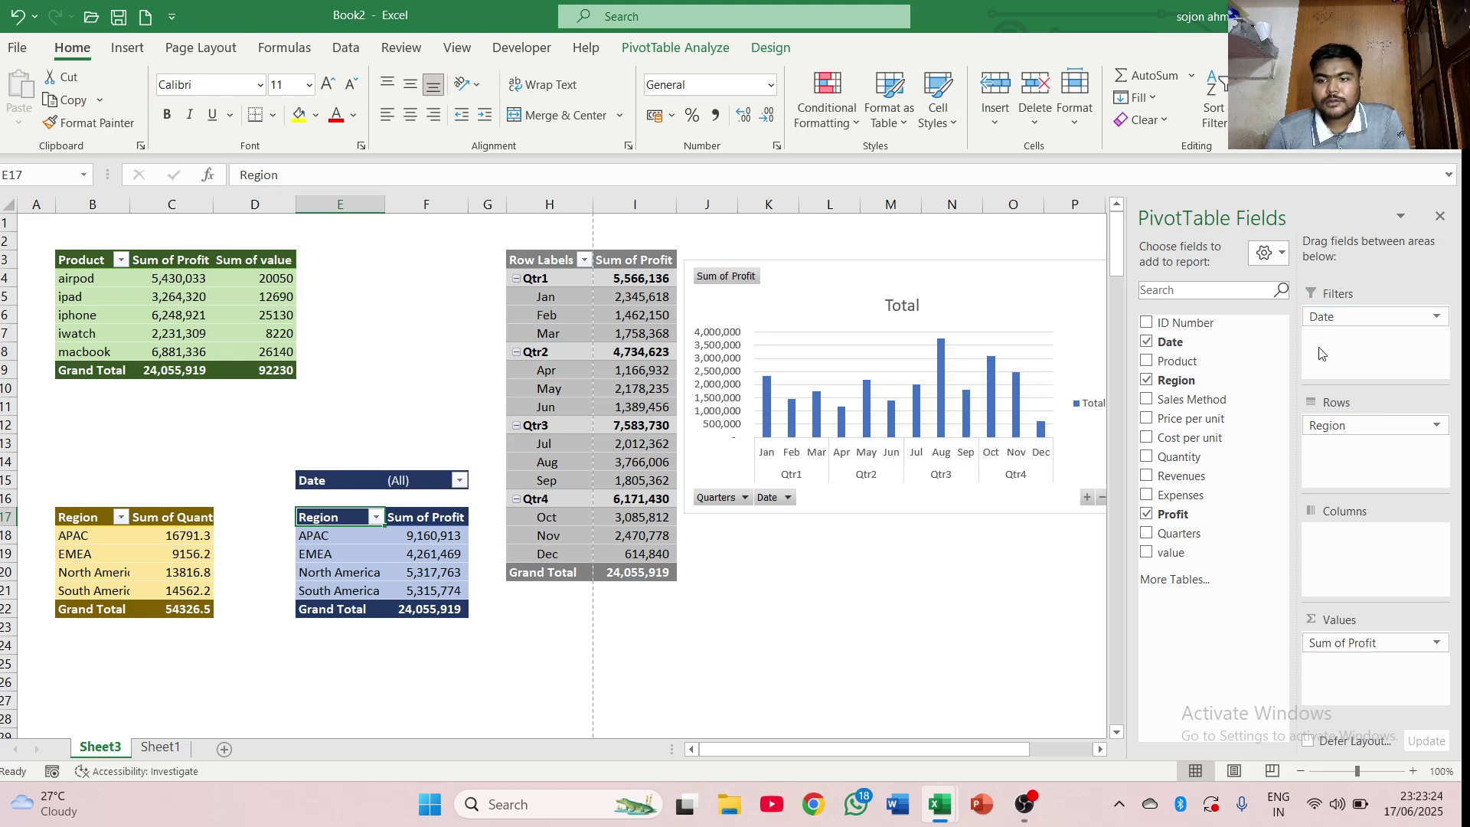
- Look through the Date filter's choices above the region profit pivot table and keep it on (All)
{"action": "left_click", "coordinate": [426, 646]}
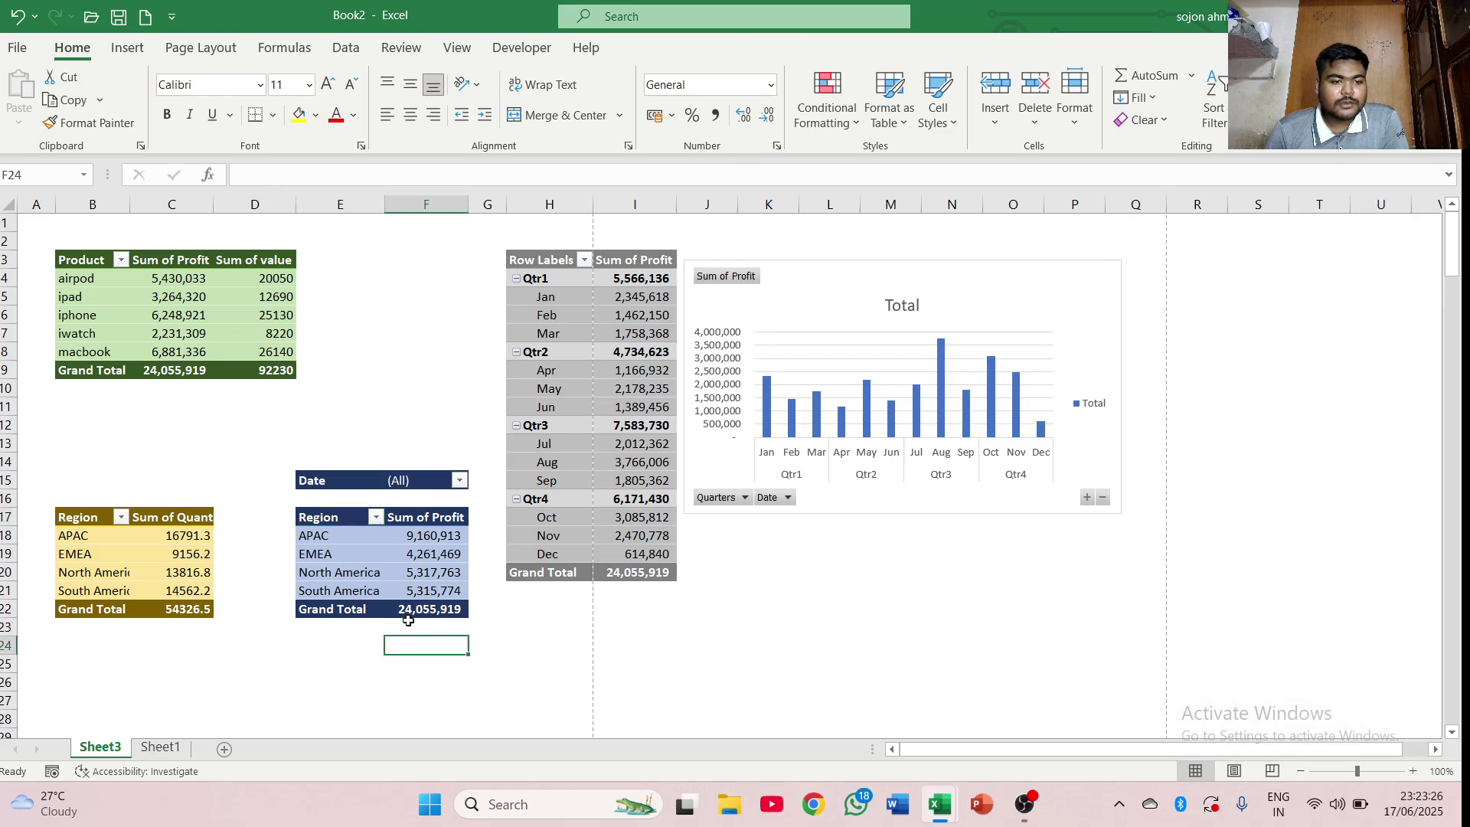
{"action": "left_click", "coordinate": [471, 479]}
{"action": "left_click", "coordinate": [459, 481]}
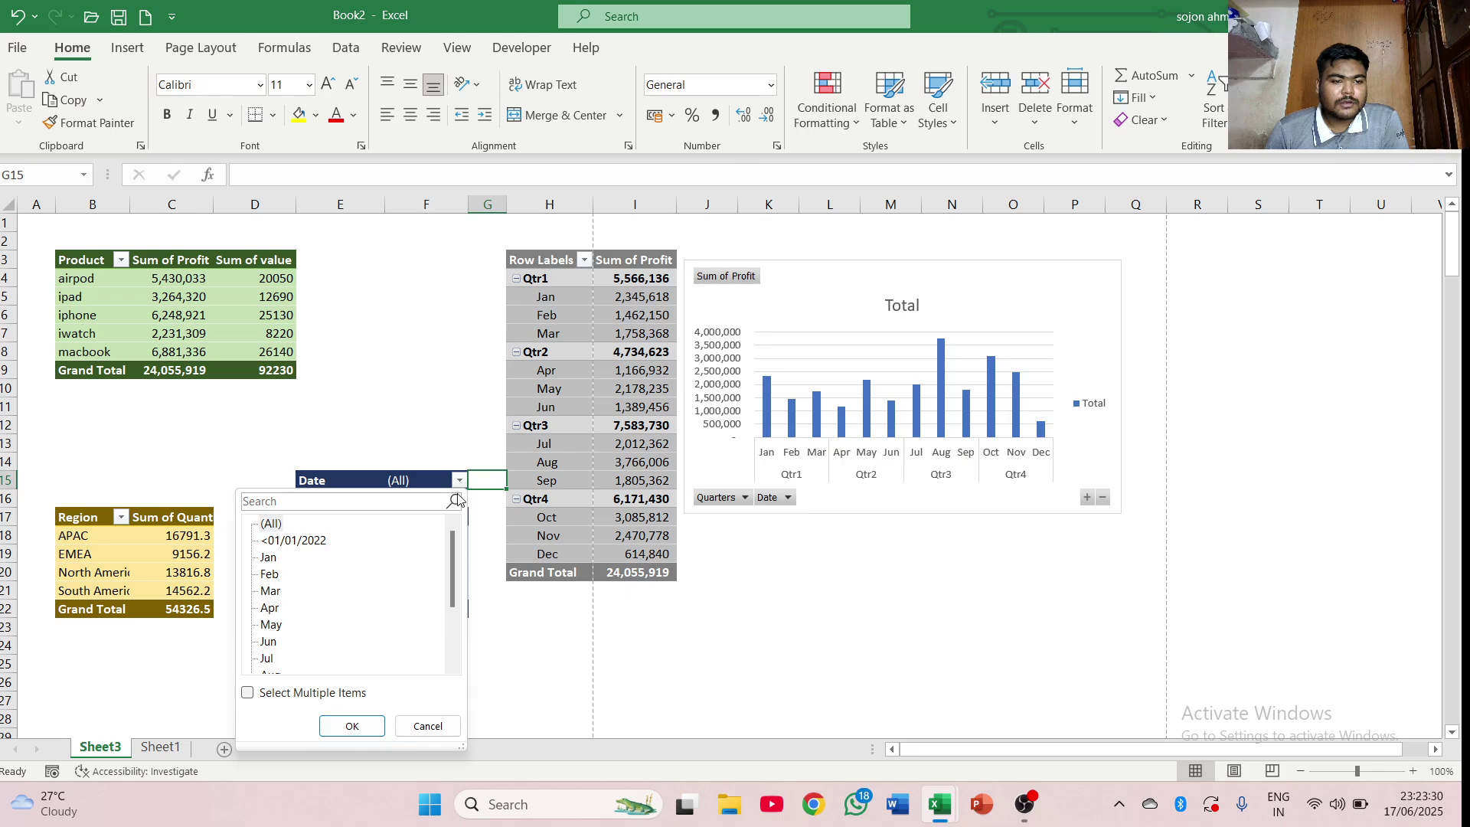
{"action": "left_click", "coordinate": [357, 725]}
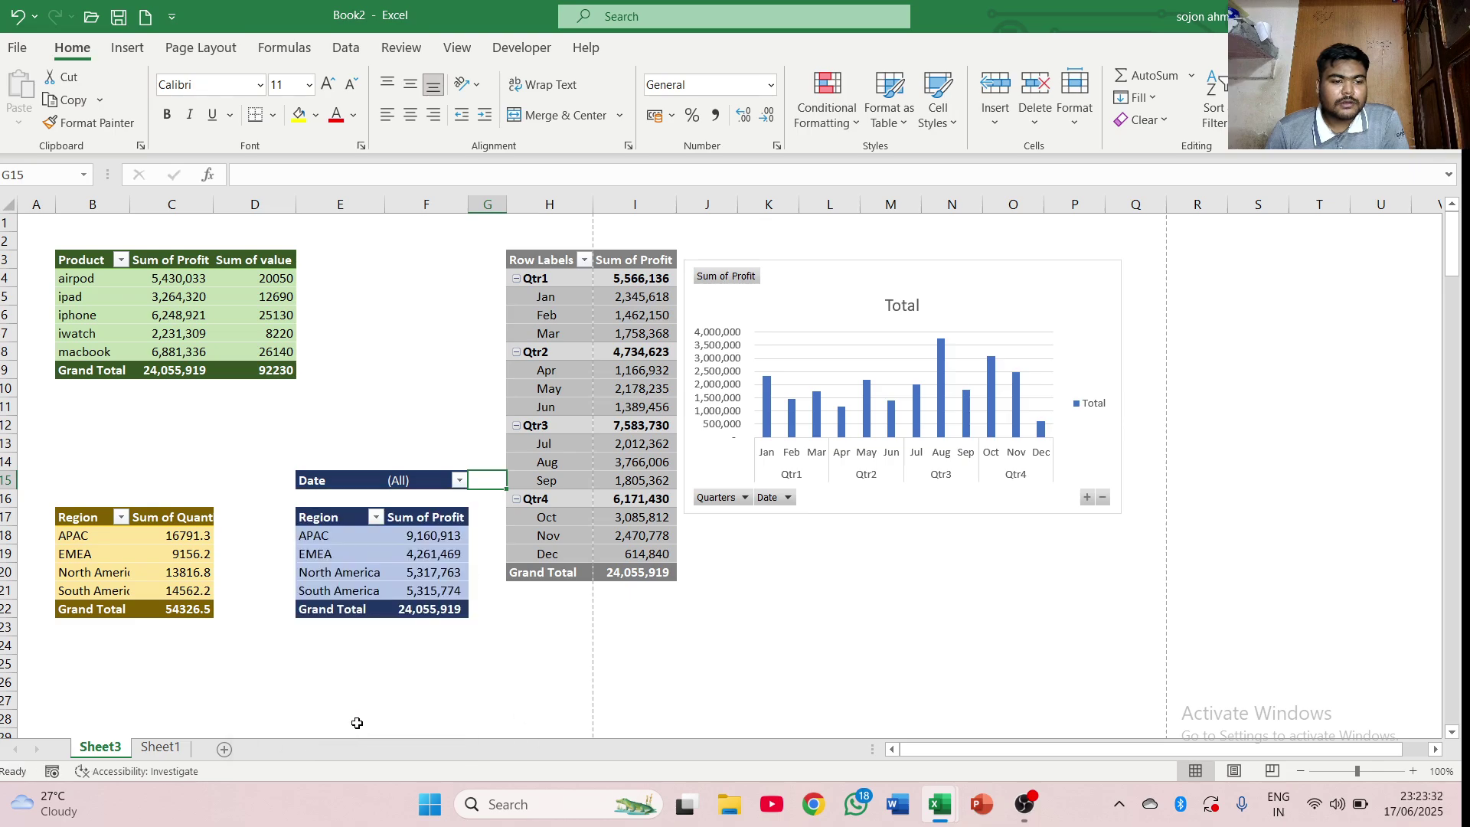
- Remove the Date report filter from the region profit pivot table at E17
{"action": "left_click", "coordinate": [175, 724]}
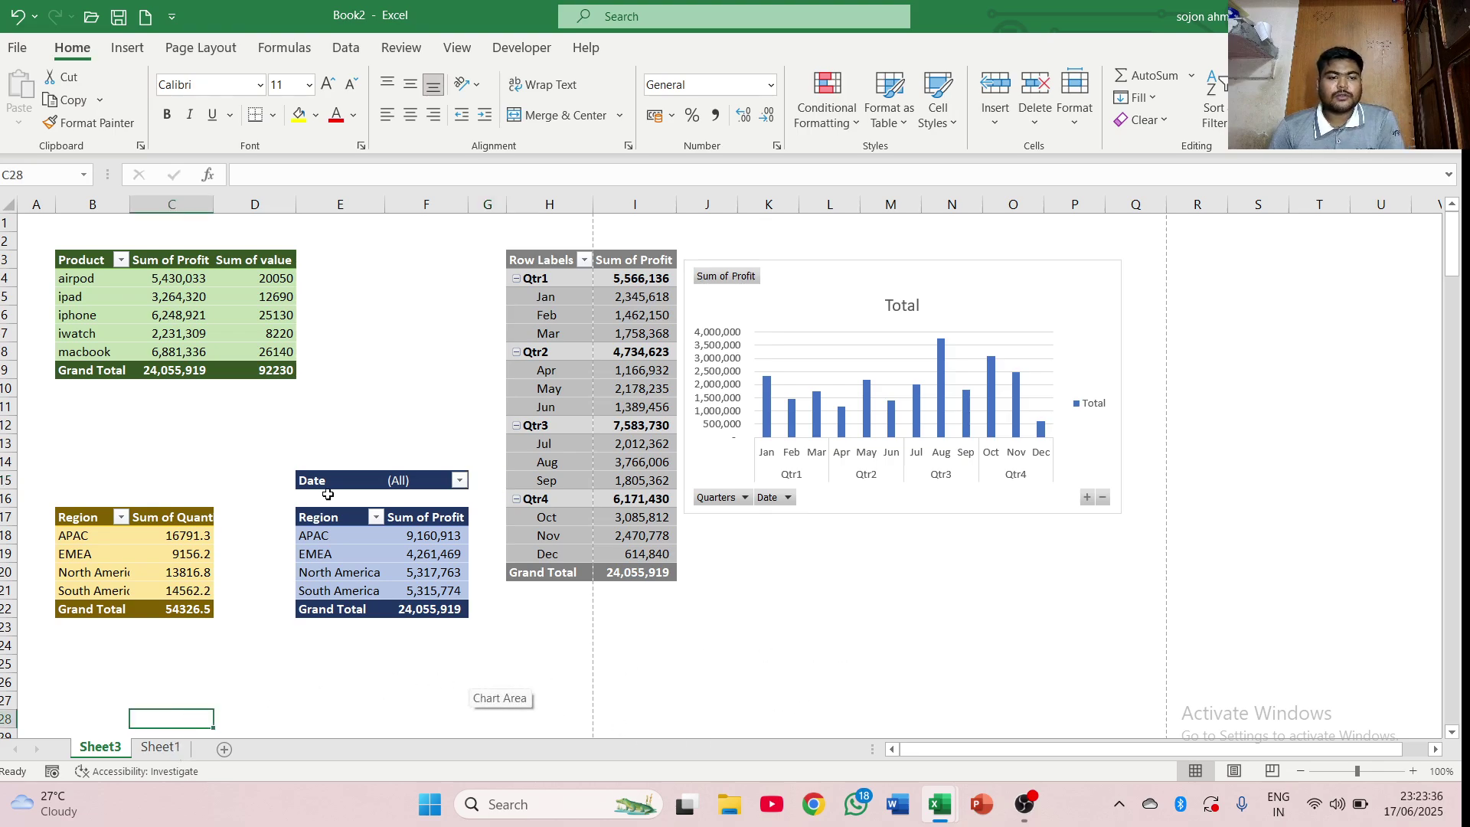
{"action": "left_click", "coordinate": [318, 528]}
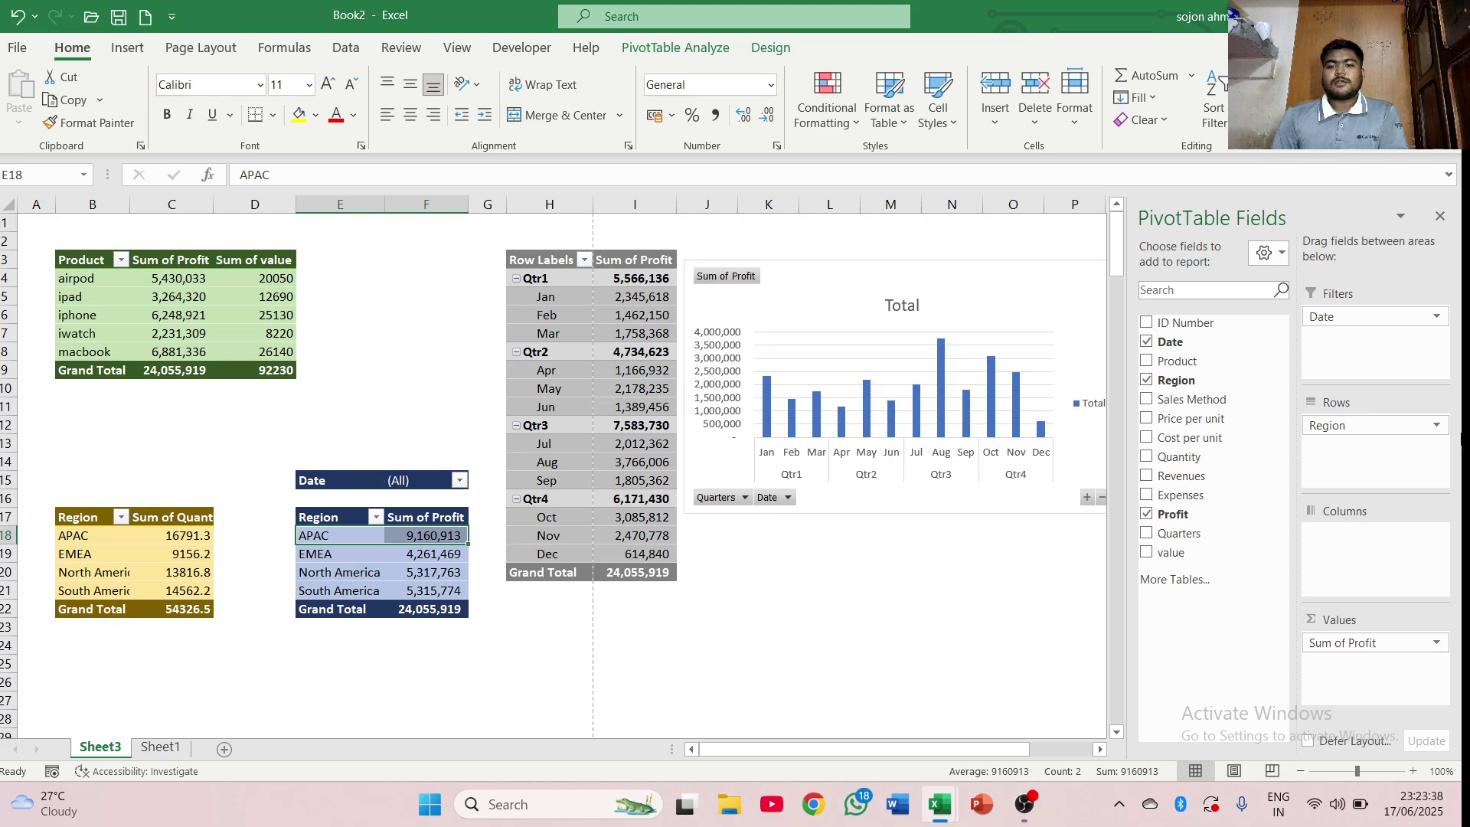
{"action": "left_click", "coordinate": [1146, 341]}
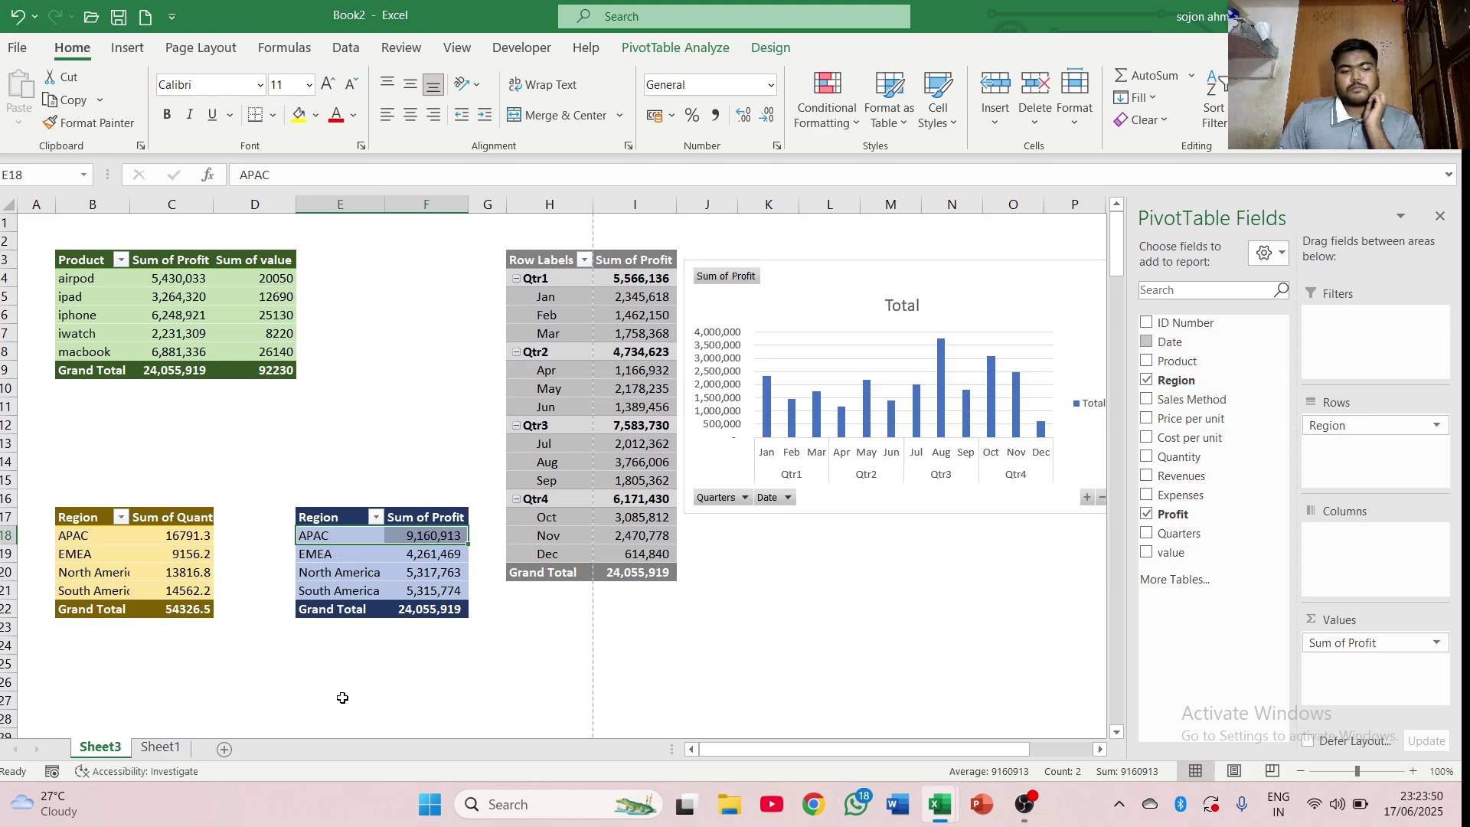
{"action": "left_click", "coordinate": [48, 804]}
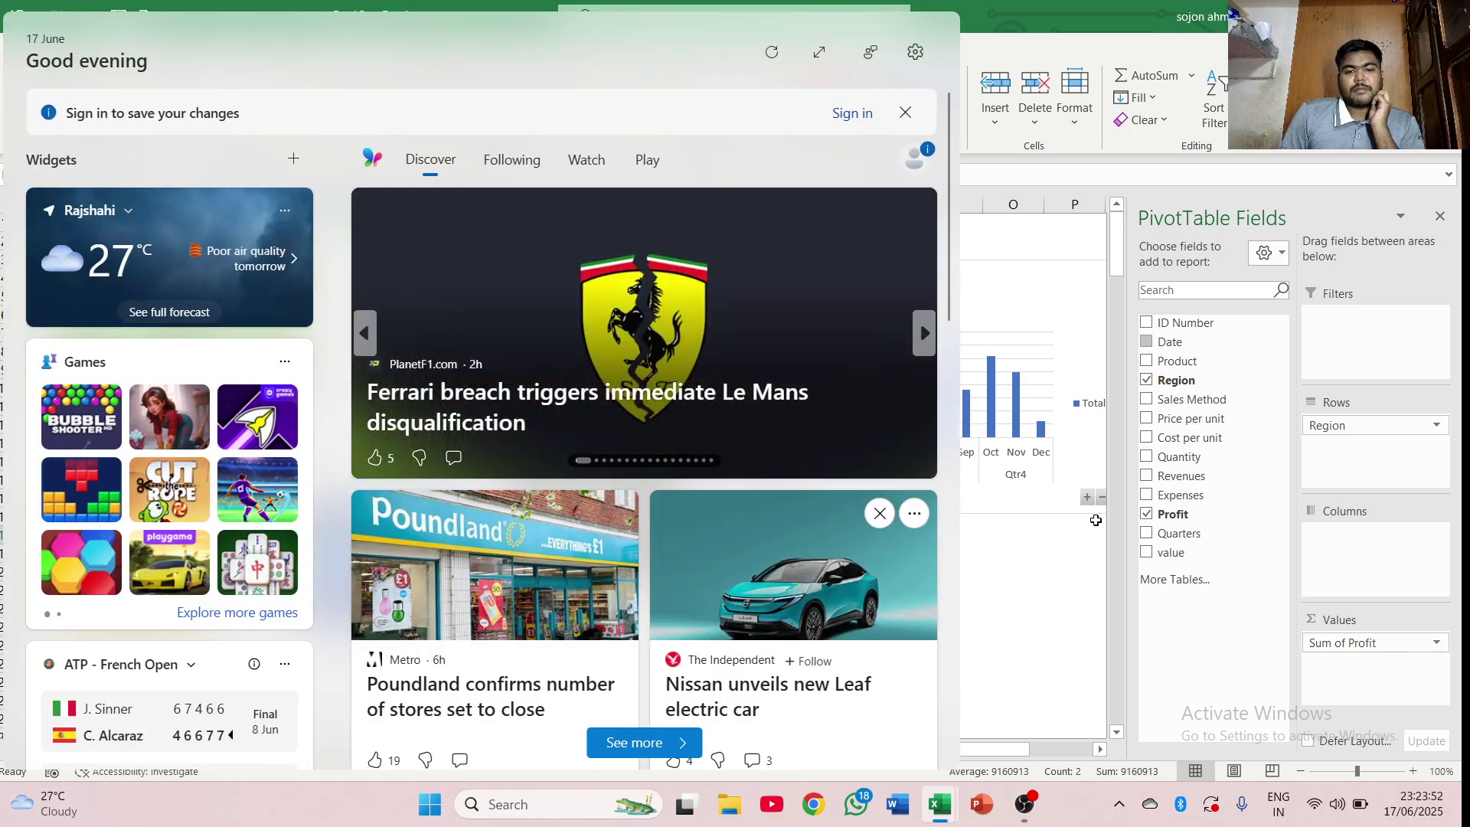
{"action": "key", "text": "Escape"}
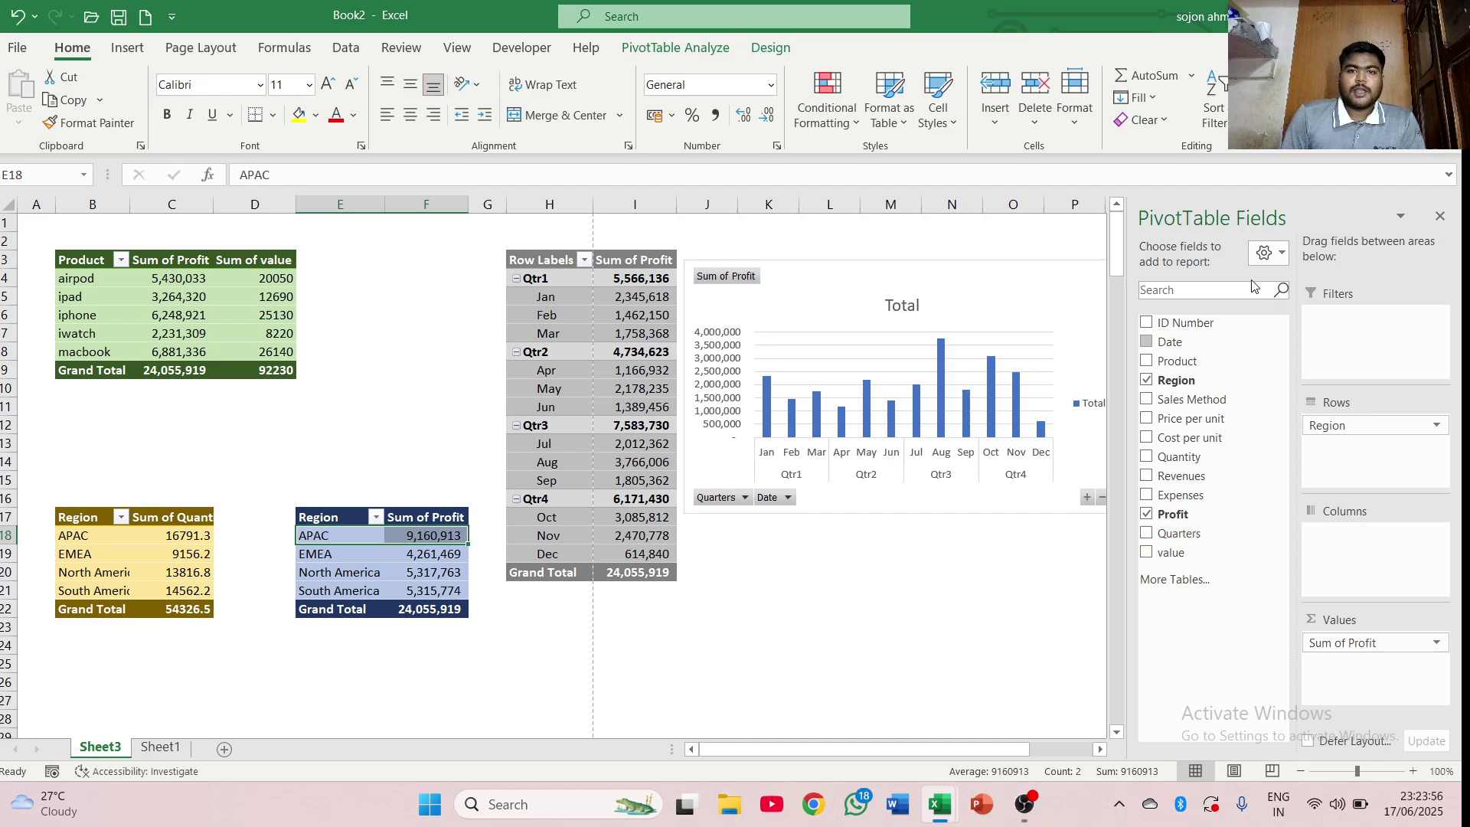
- Insert a Product slicer for the region profit pivot table
{"action": "left_click", "coordinate": [699, 52]}
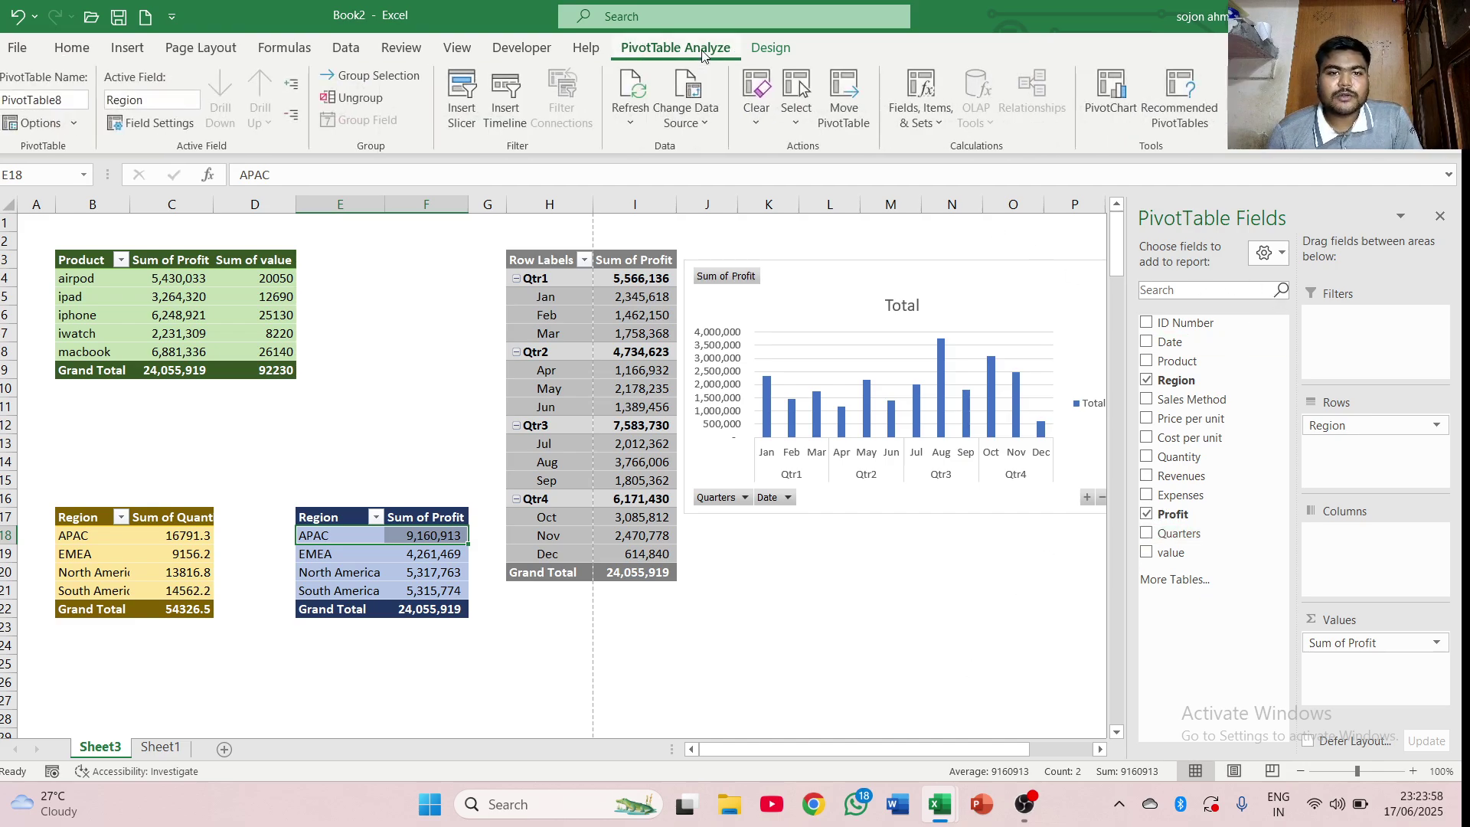
{"action": "left_click", "coordinate": [461, 109]}
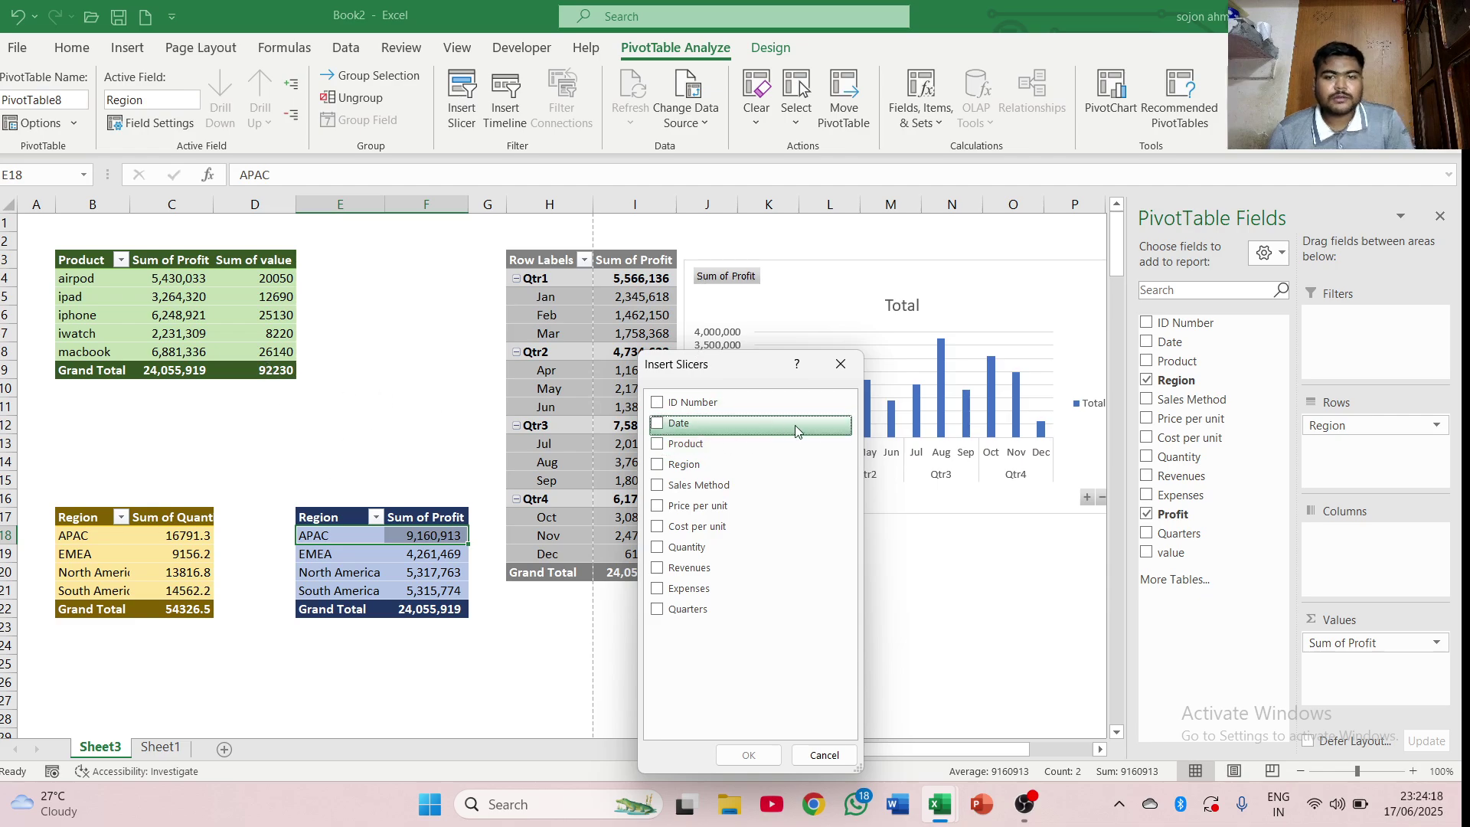
{"action": "left_click", "coordinate": [841, 365]}
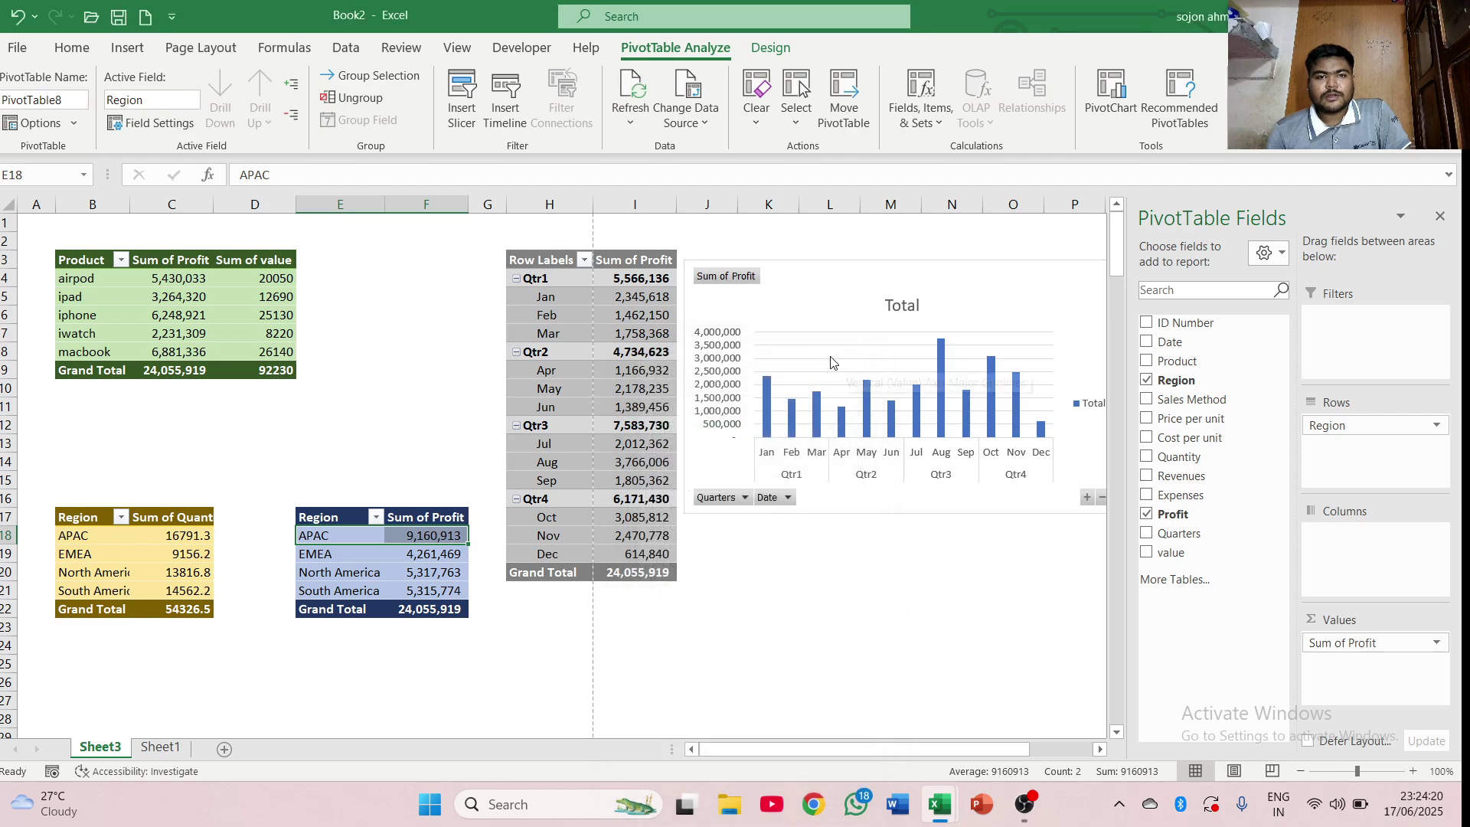
{"action": "left_click", "coordinate": [475, 108]}
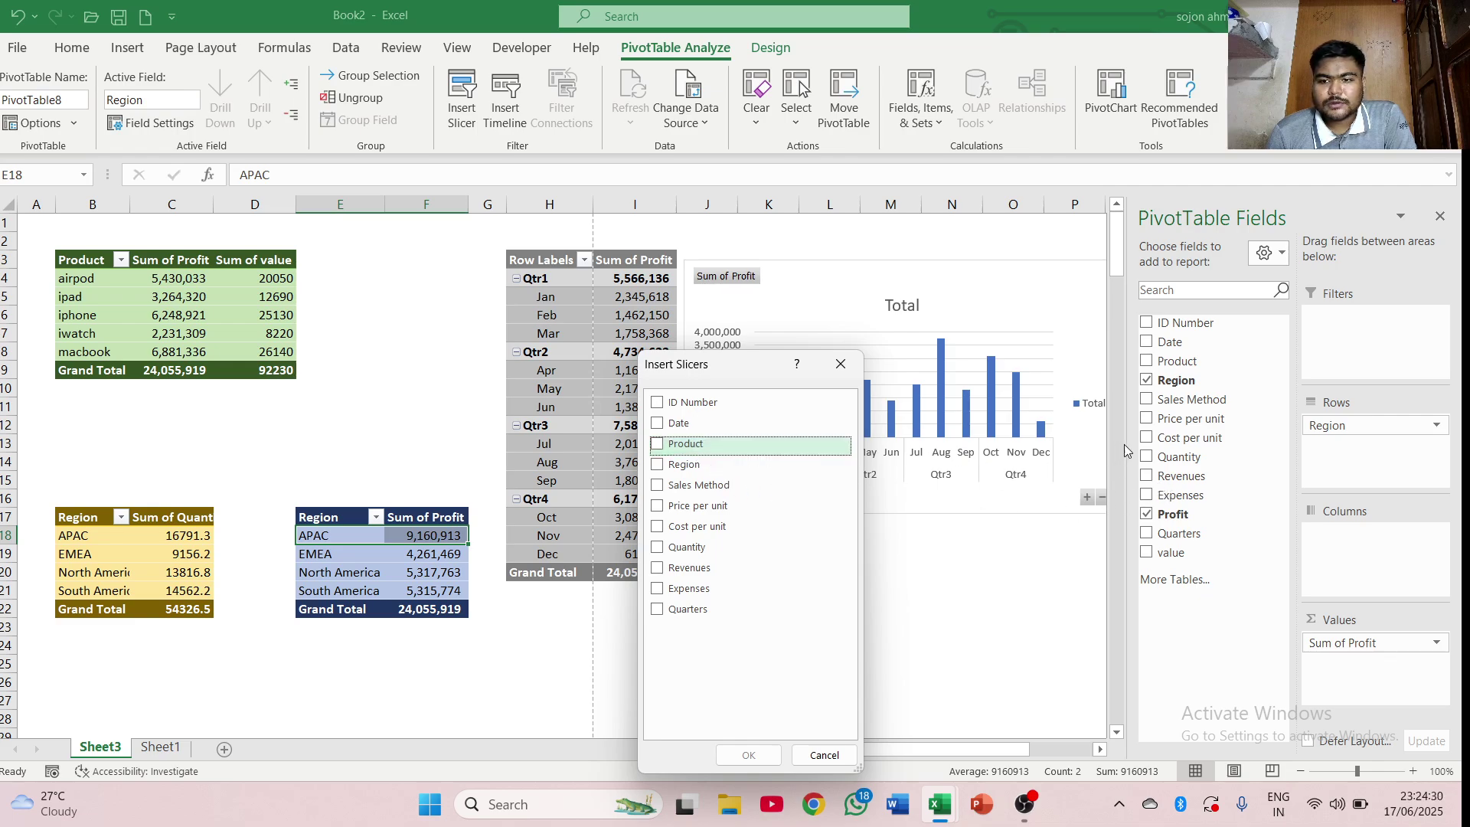
{"action": "left_click", "coordinate": [659, 444]}
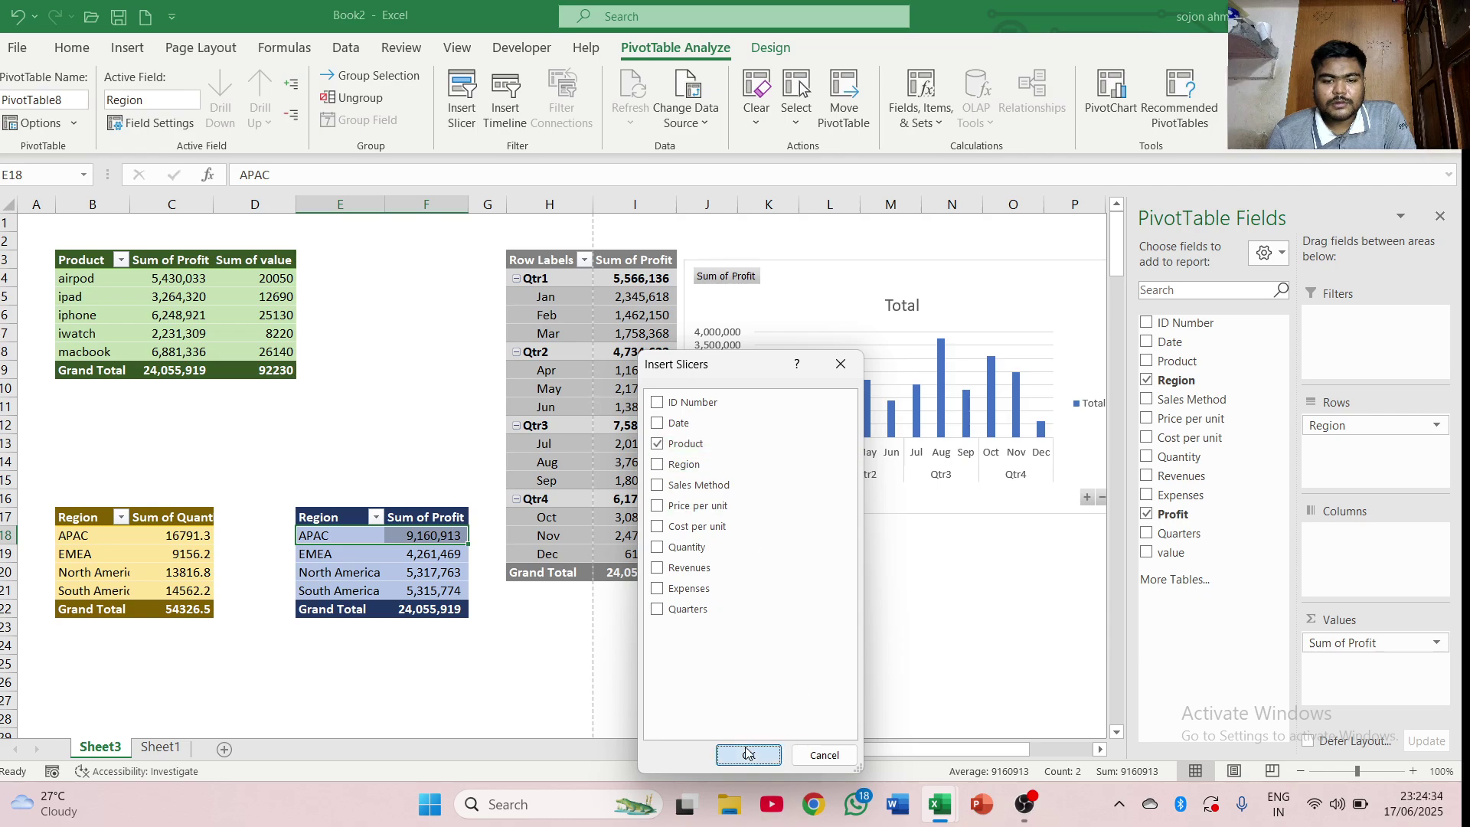
{"action": "left_click", "coordinate": [748, 753]}
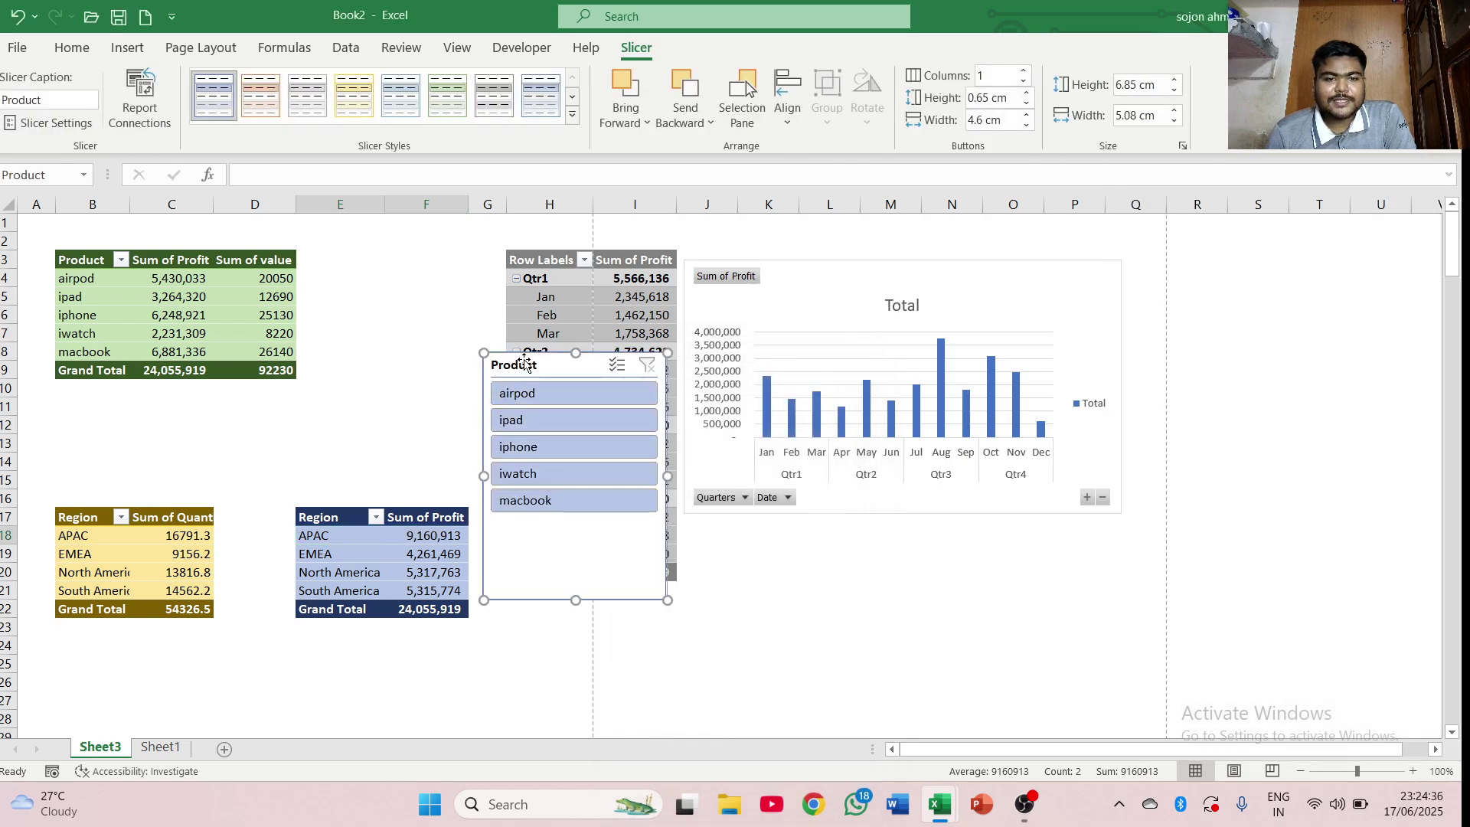
- Move the Product slicer beside the PivotChart around column R and filter the region profit pivot table to airpod
{"action": "left_click_drag", "start_coordinate": [525, 363], "coordinate": [1238, 250]}
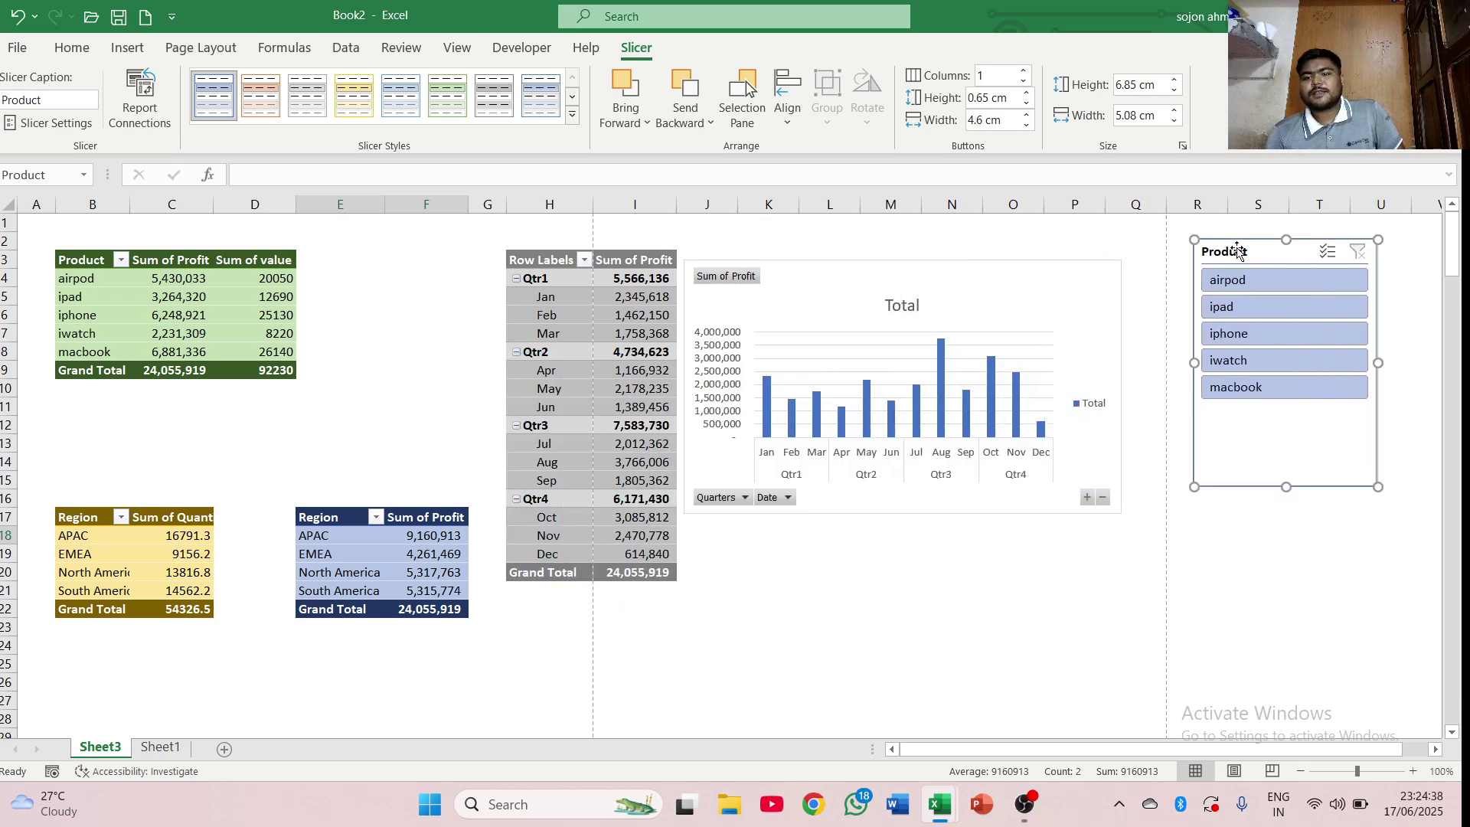
{"action": "left_click", "coordinate": [1253, 285]}
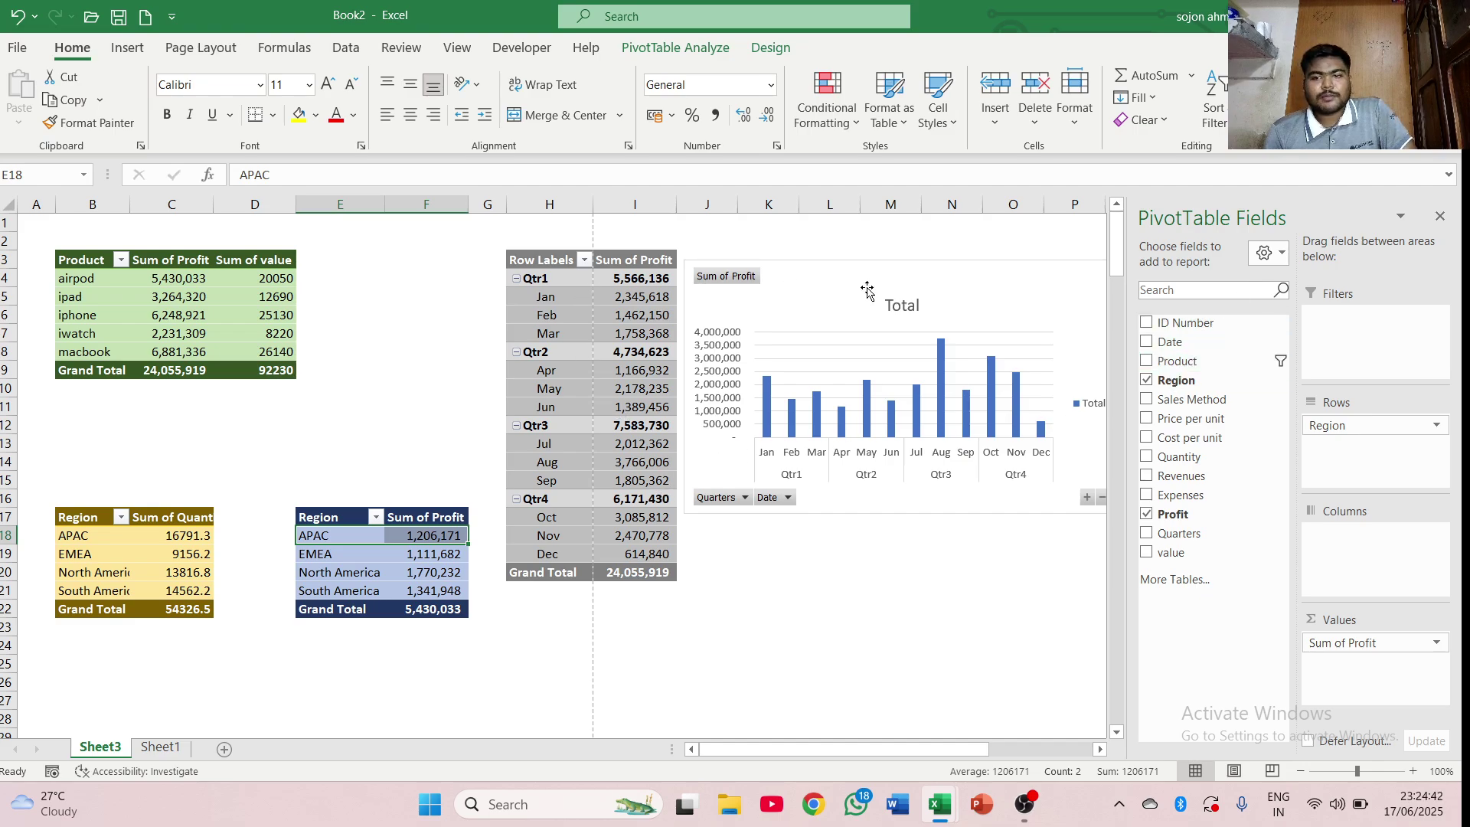
{"action": "left_click", "coordinate": [886, 633]}
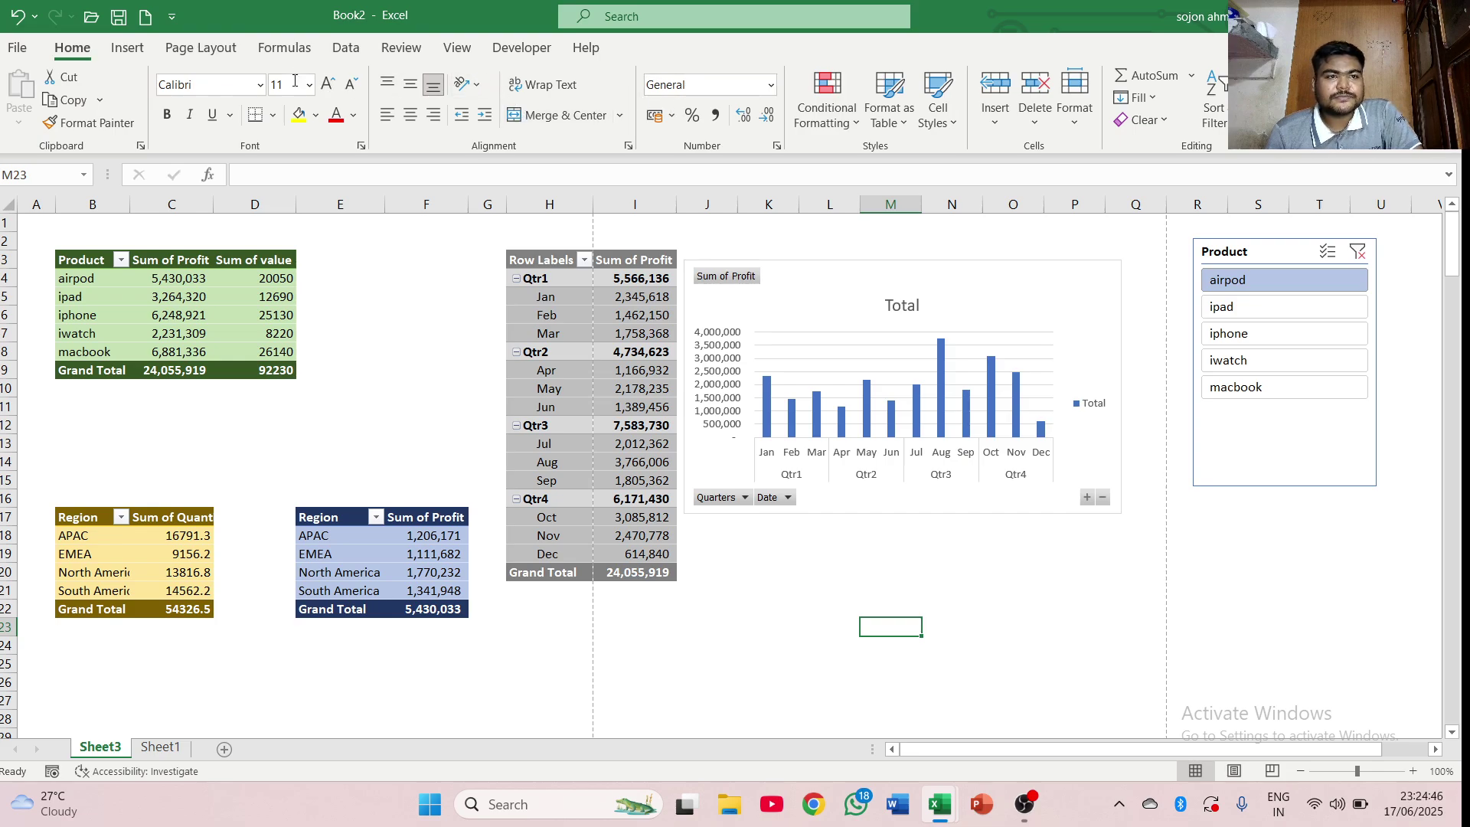
- Examine the PivotTable Options, the Fields, Items & Sets commands and the PivotChart types offered for the product pivot table
{"action": "left_click", "coordinate": [251, 274]}
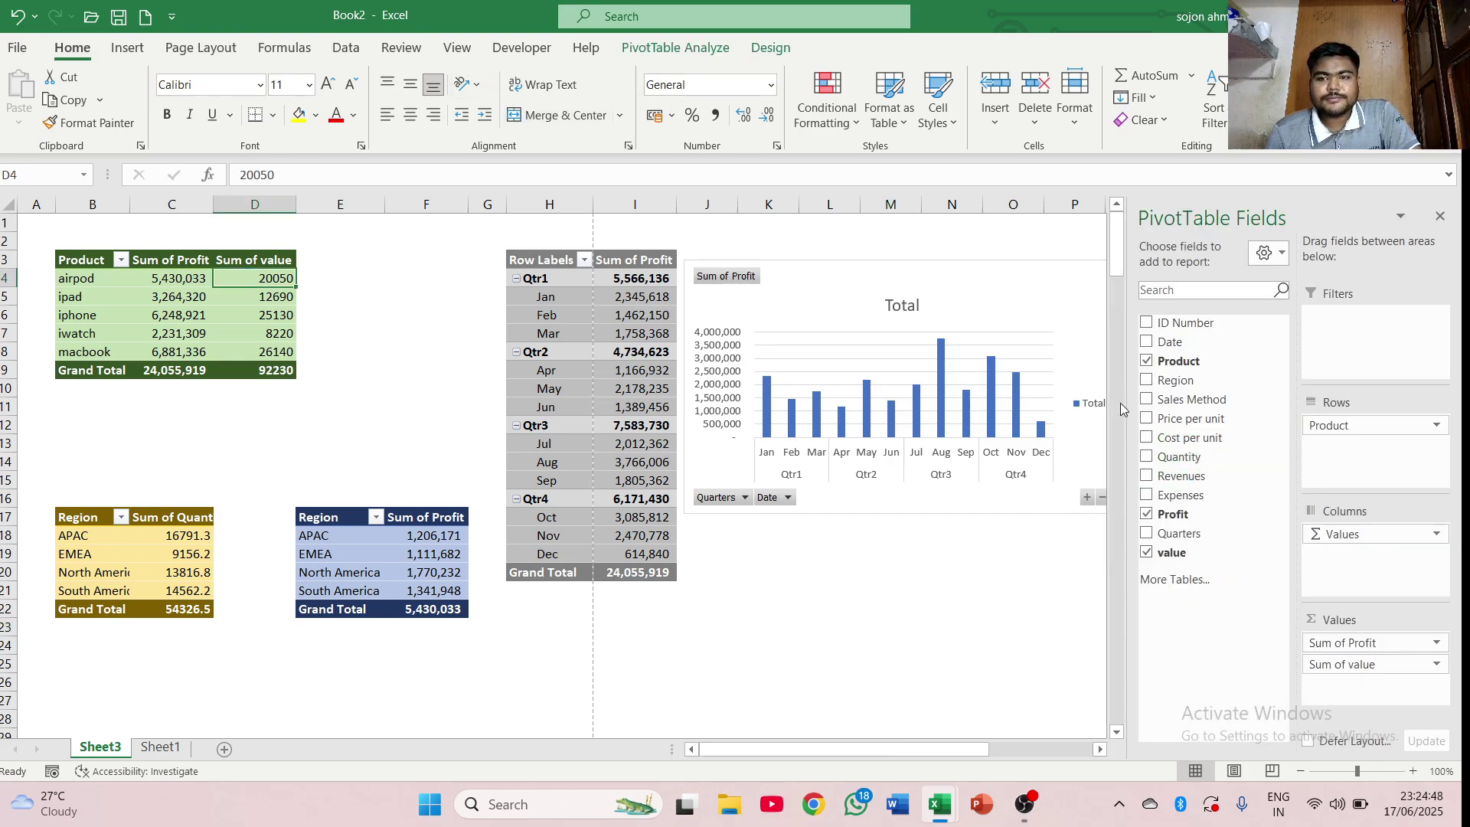
{"action": "left_click", "coordinate": [655, 58]}
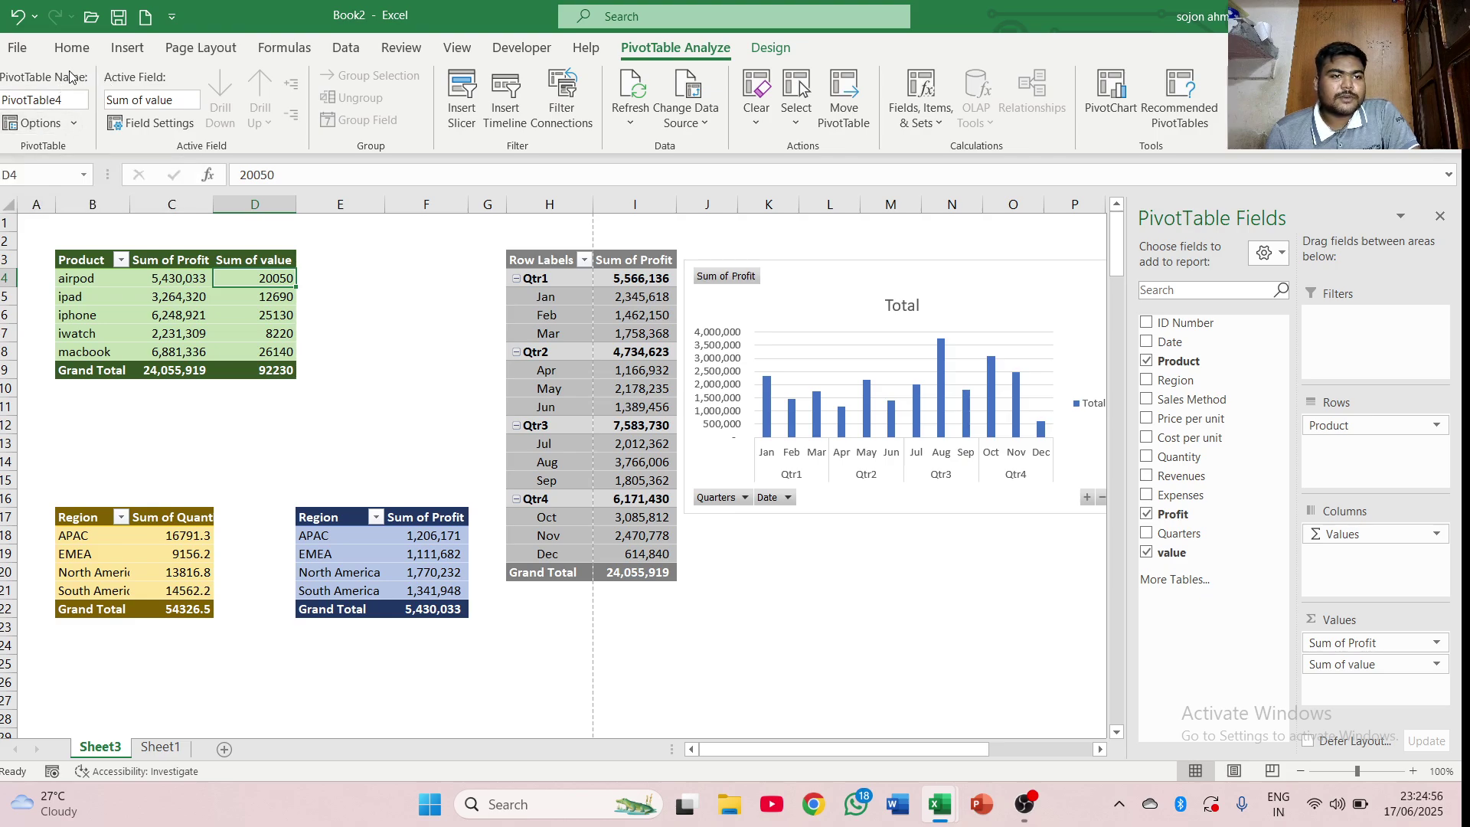
{"action": "left_click", "coordinate": [65, 123]}
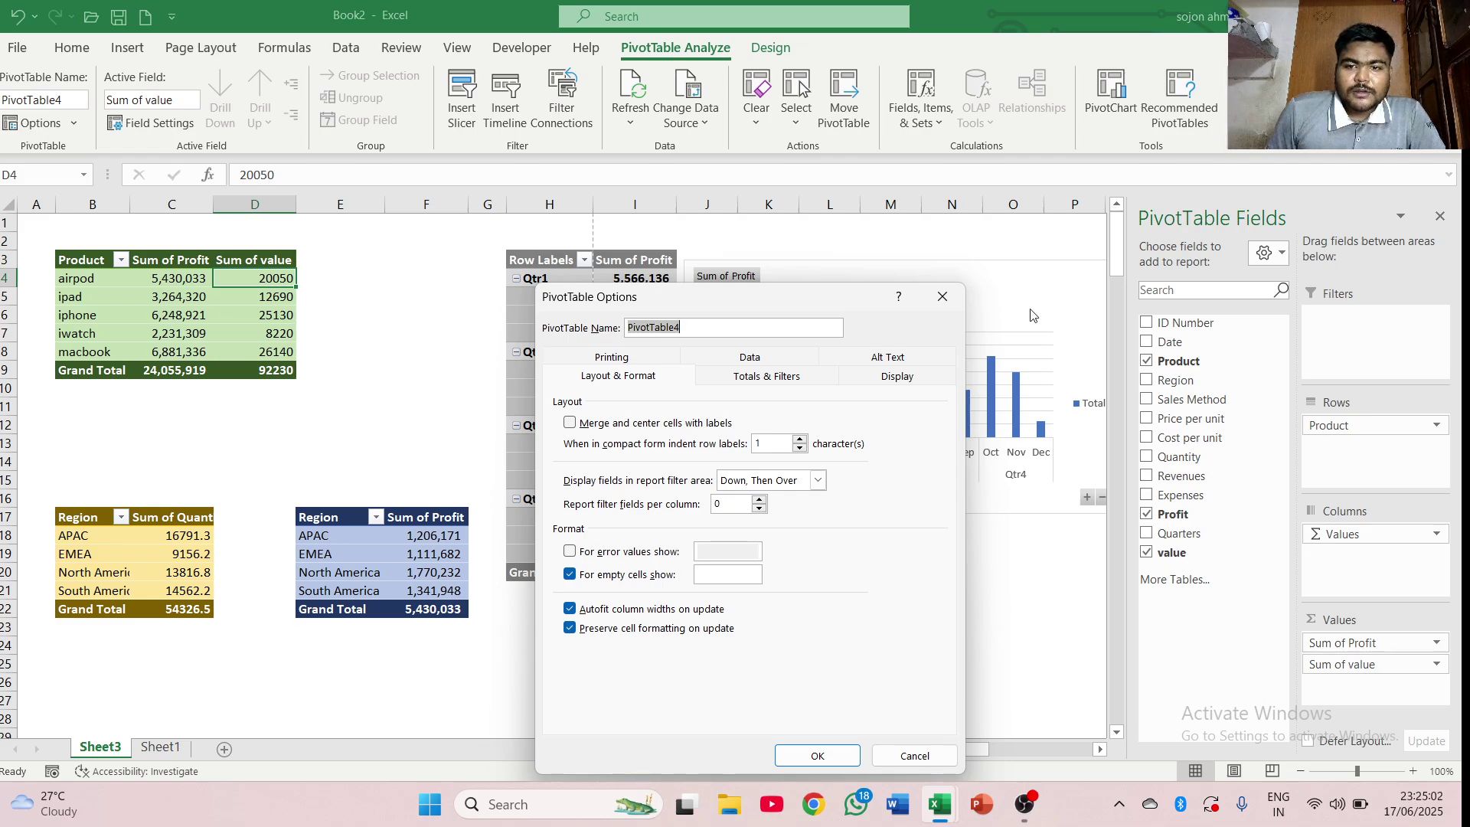
{"action": "left_click", "coordinate": [942, 297]}
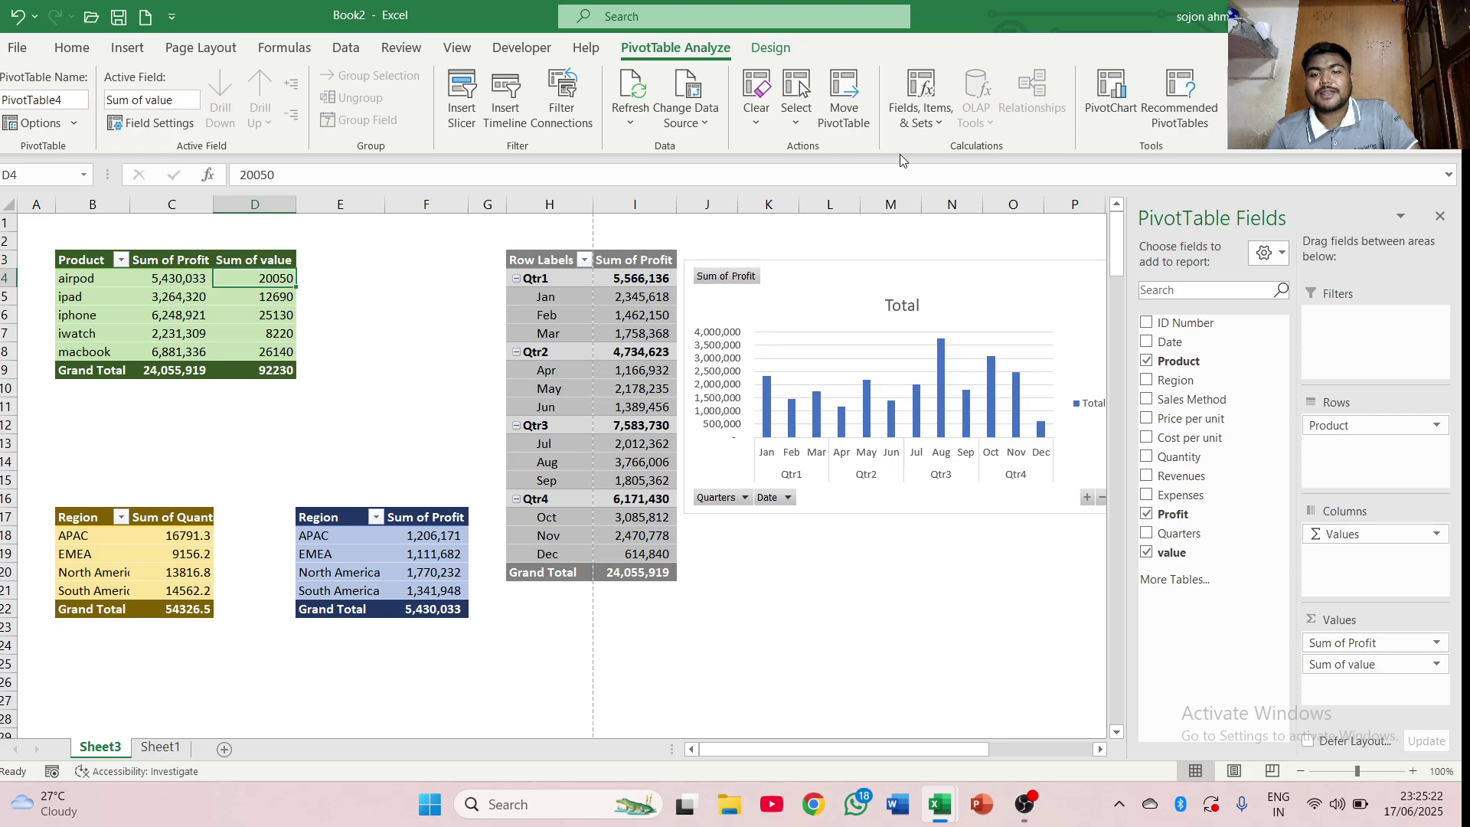
{"action": "left_click", "coordinate": [921, 103]}
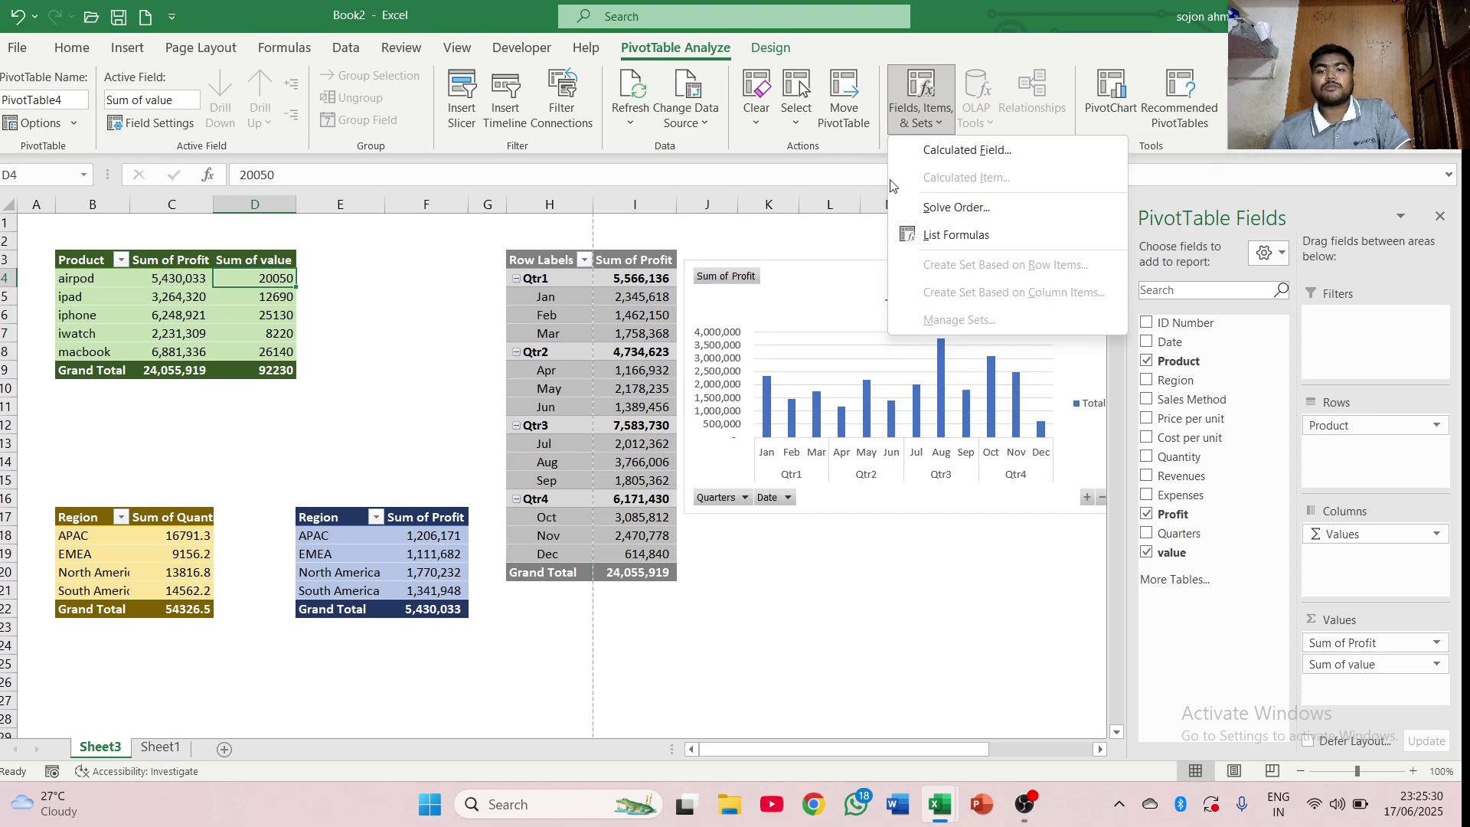
{"action": "left_click", "coordinate": [1091, 115]}
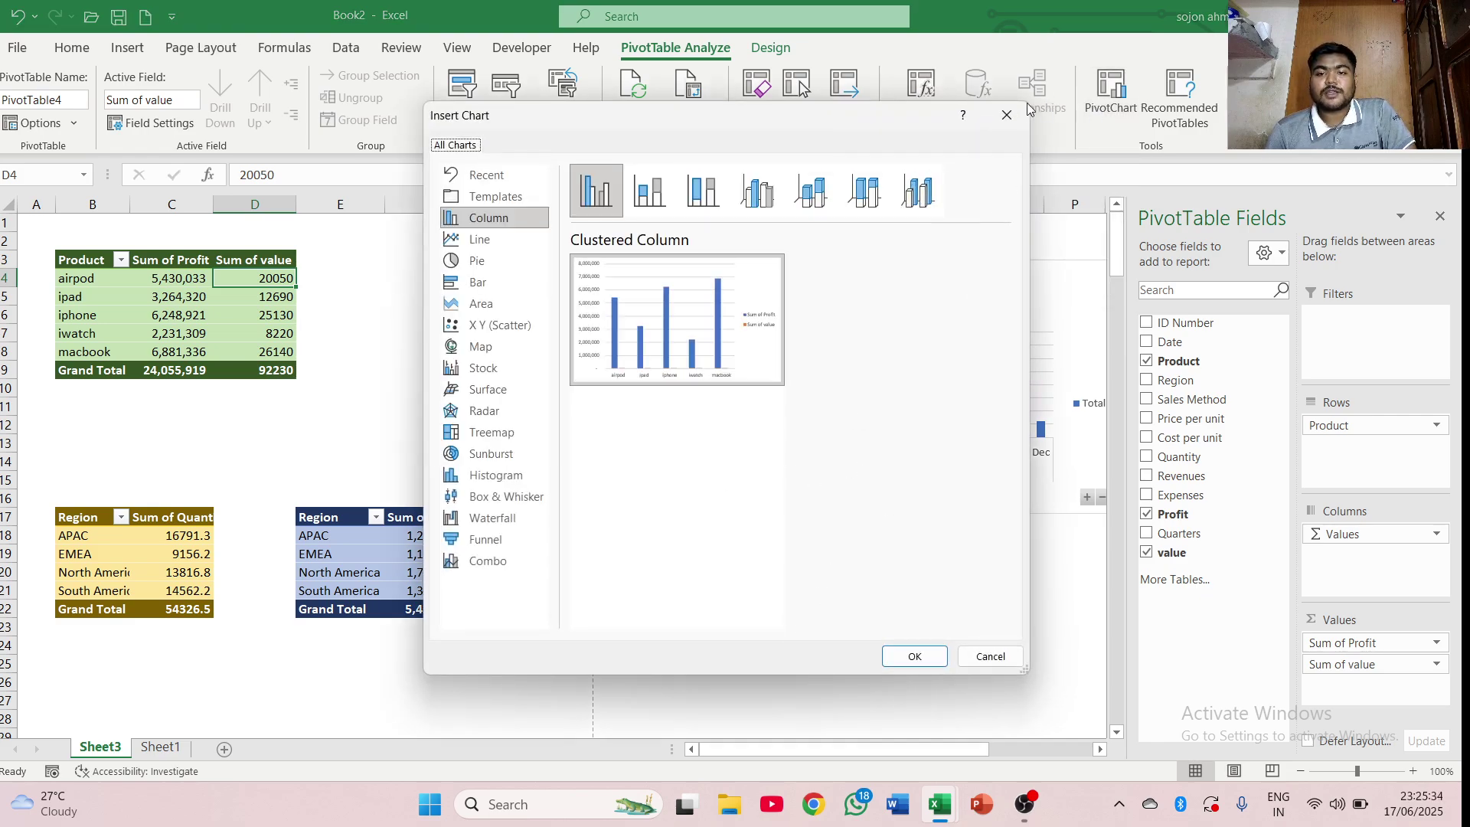
{"action": "left_click", "coordinate": [1006, 115]}
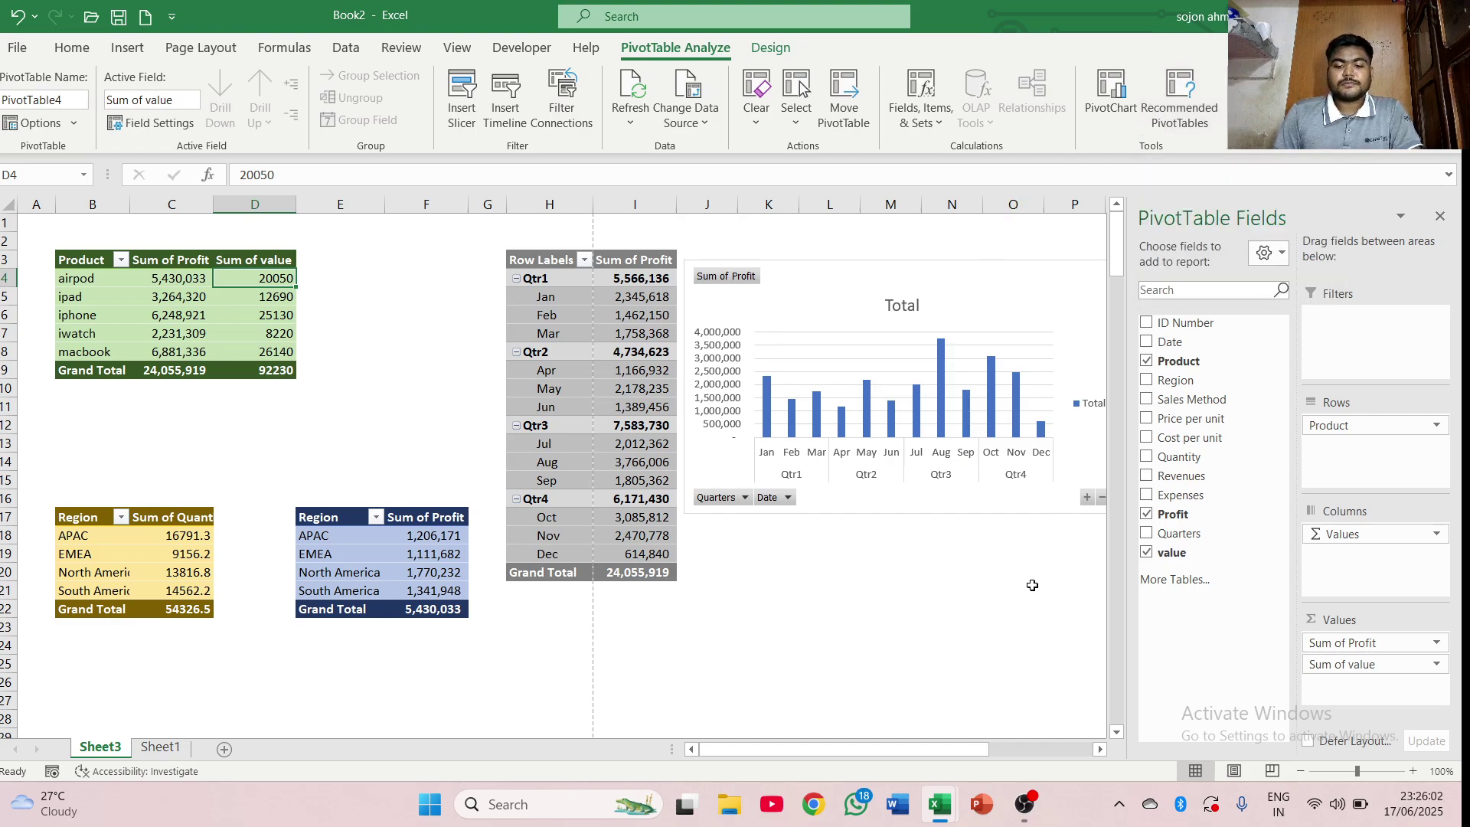
{"action": "left_click", "coordinate": [1025, 804]}
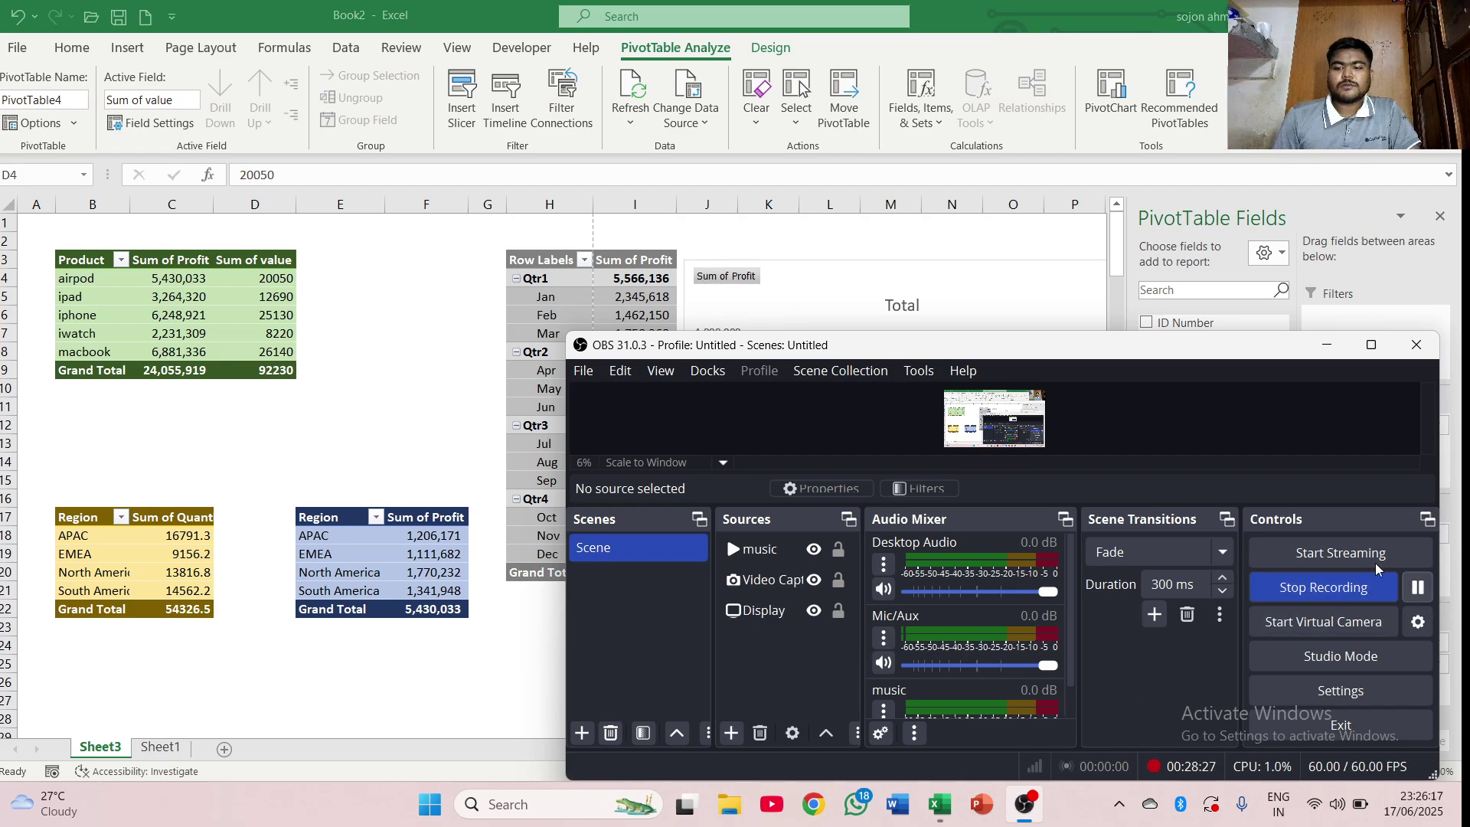
{"action": "key", "text": "alt+Tab"}
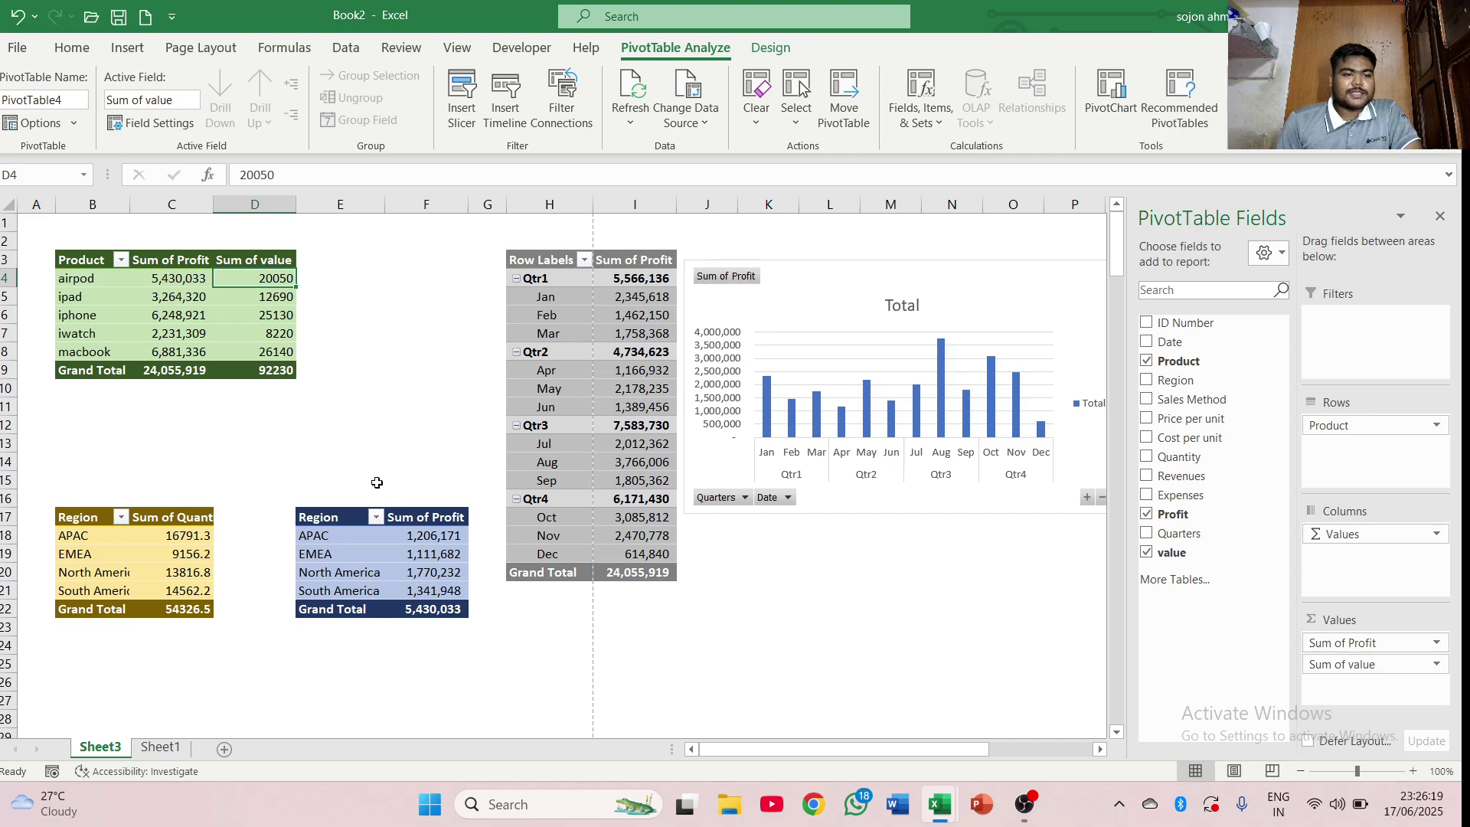
{"action": "scroll", "coordinate": [564, 587], "scroll_direction": "down", "scroll_amount": 1}
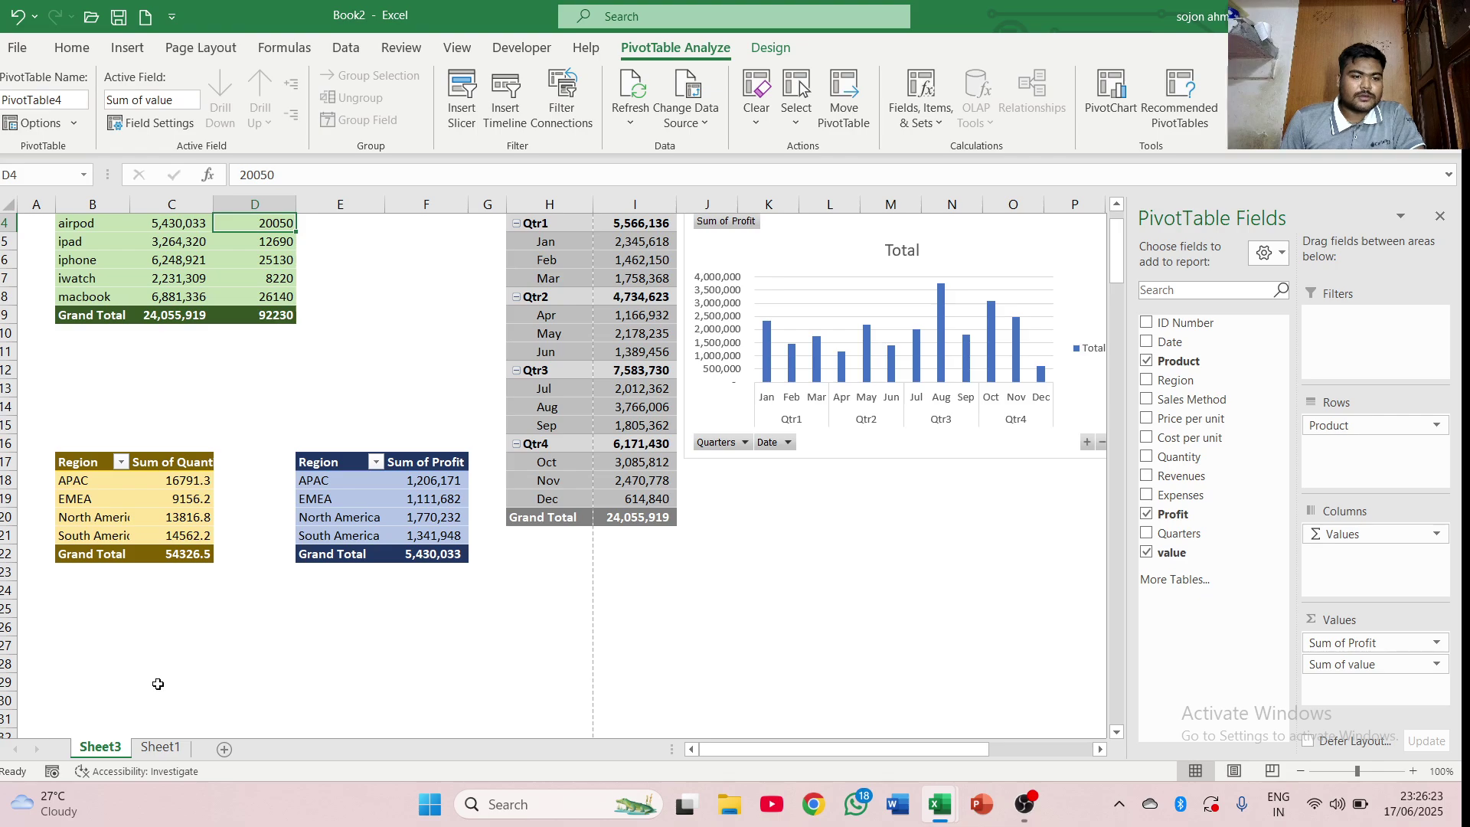
{"action": "left_click", "coordinate": [157, 747]}
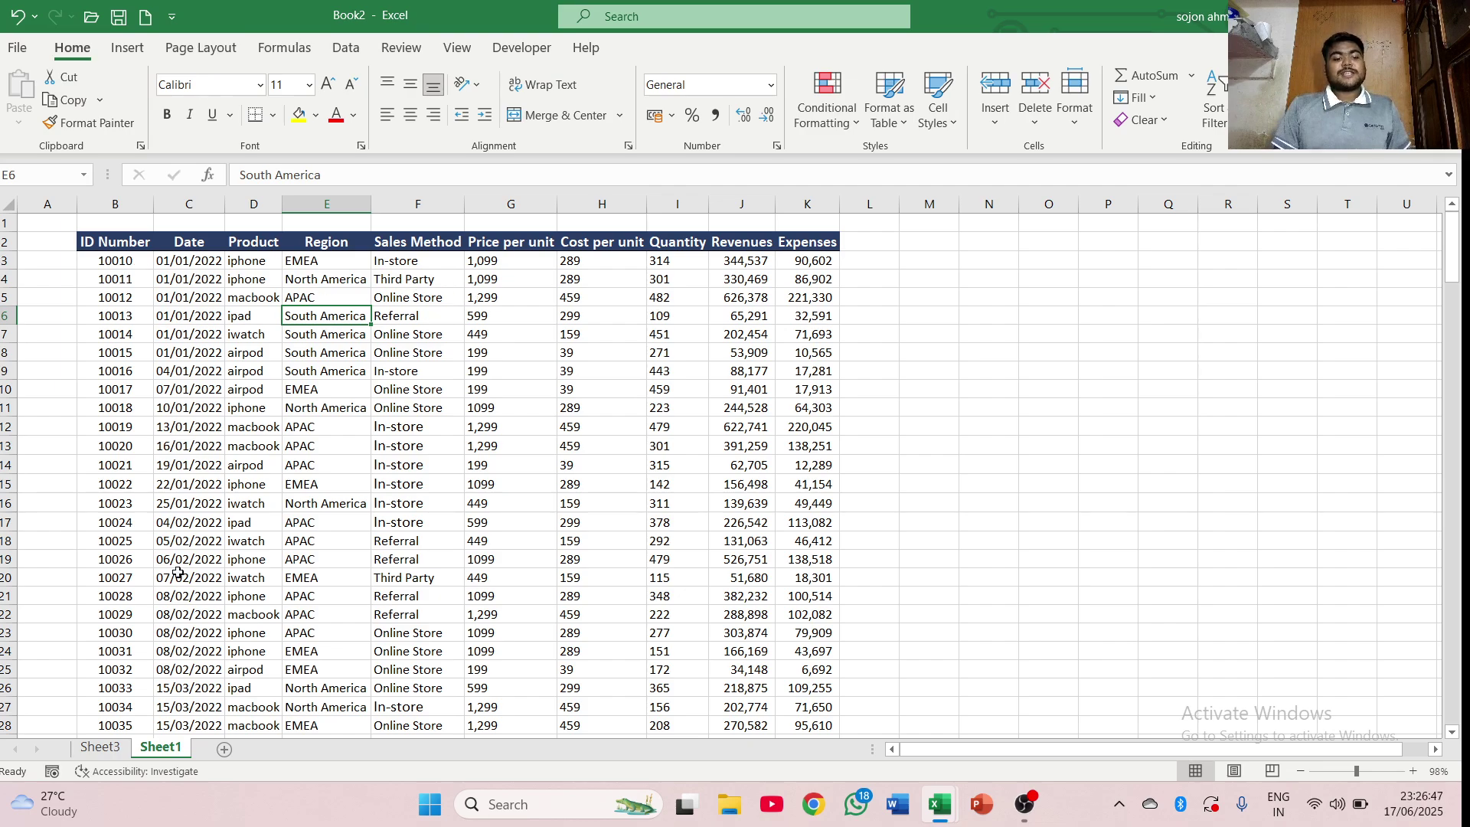
{"action": "left_click", "coordinate": [86, 751]}
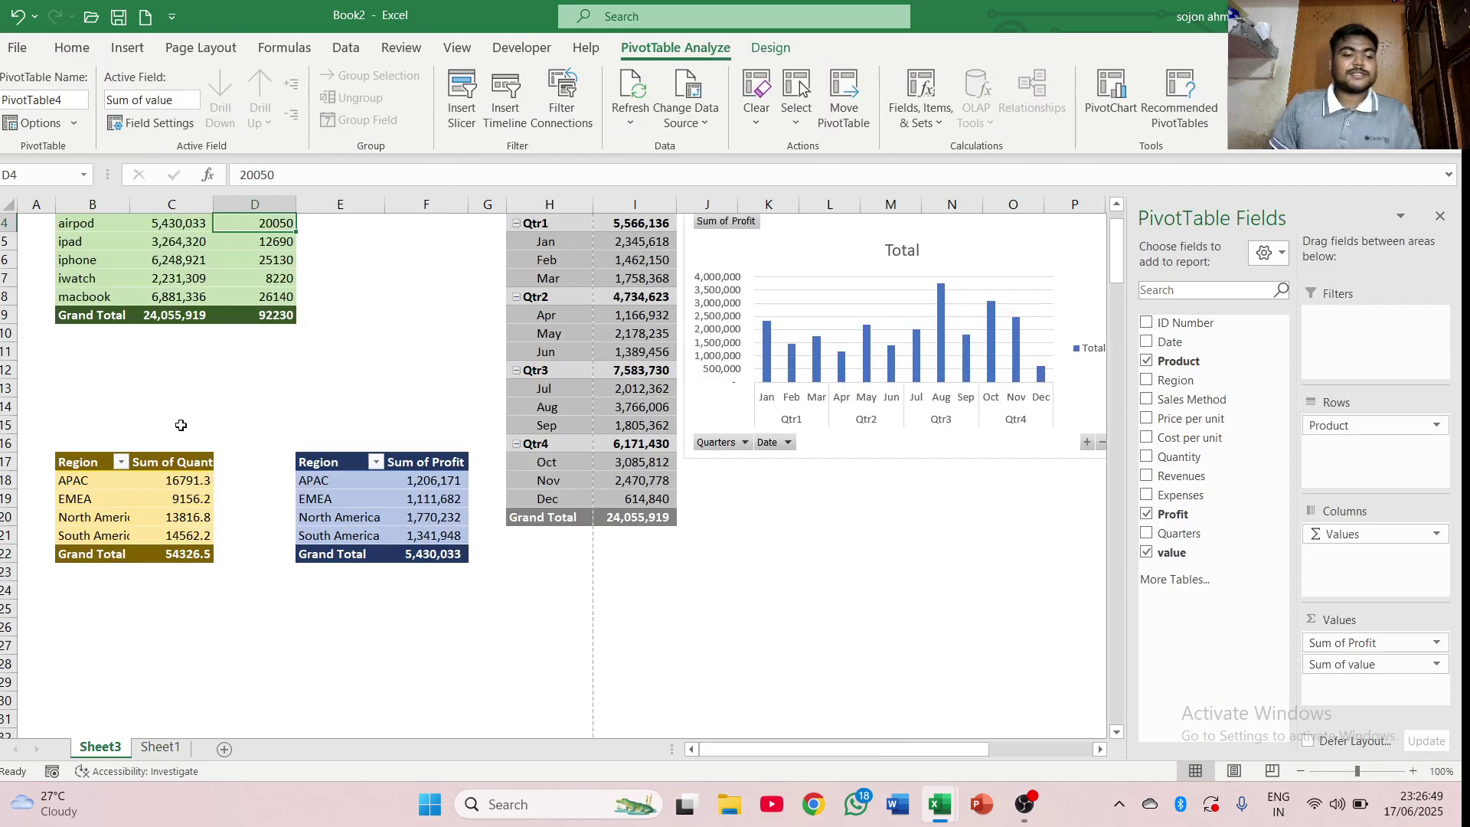
{"action": "scroll", "coordinate": [157, 572], "scroll_direction": "down", "scroll_amount": 3}
{"action": "left_click", "coordinate": [122, 536]}
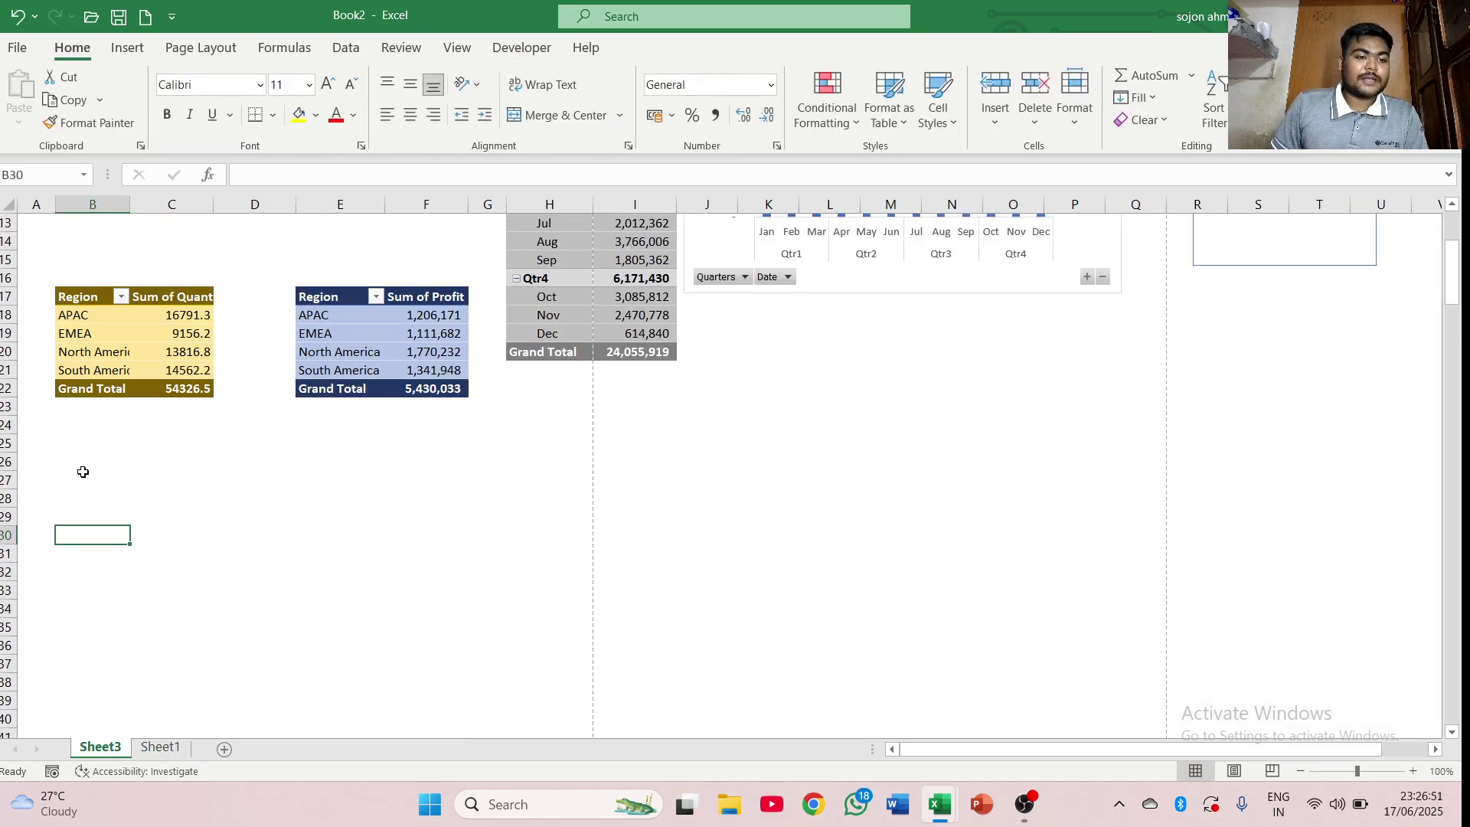
{"action": "left_click", "coordinate": [75, 461]}
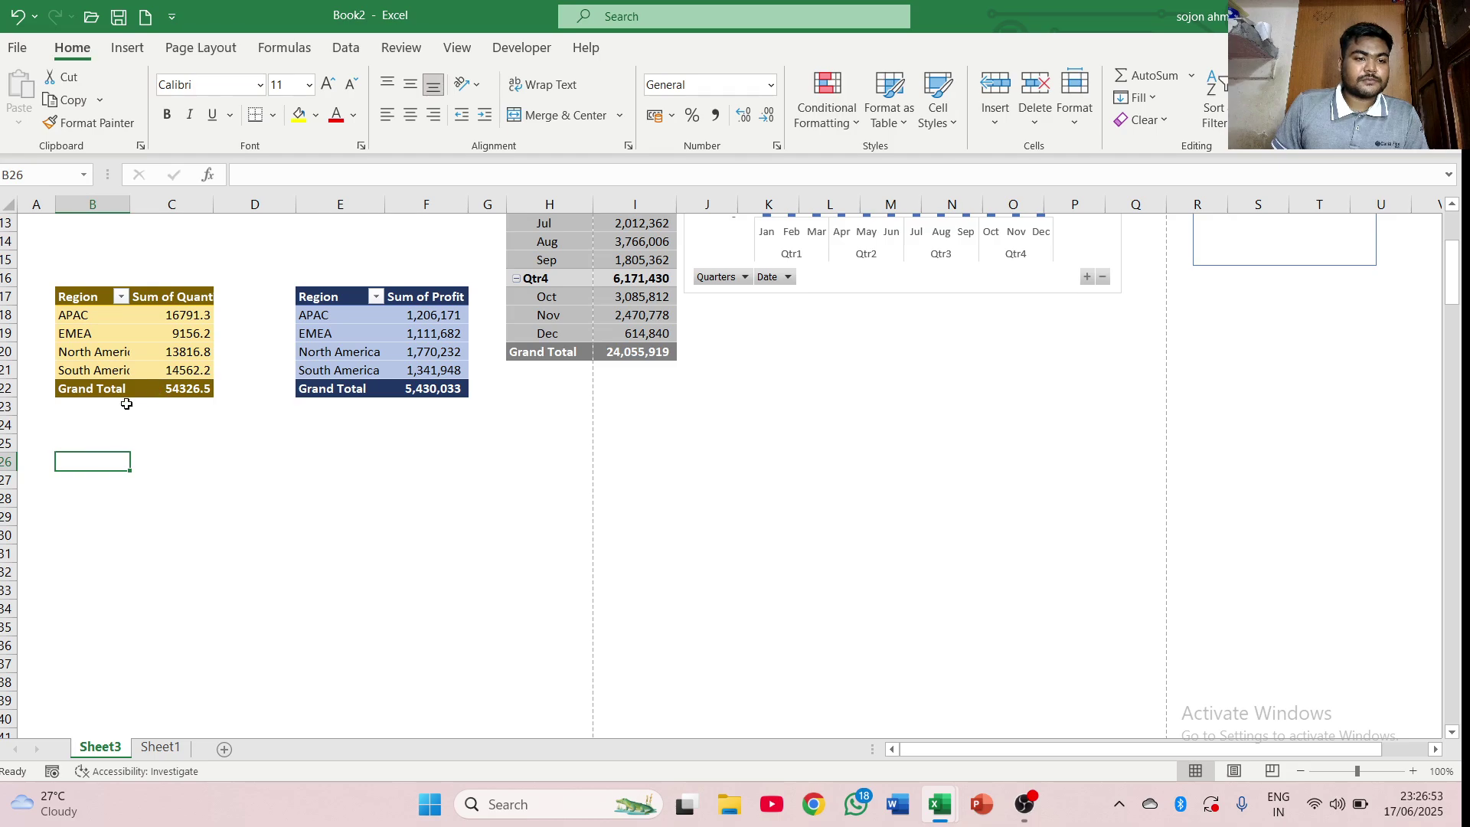
{"action": "scroll", "coordinate": [88, 447], "scroll_direction": "up", "scroll_amount": 4}
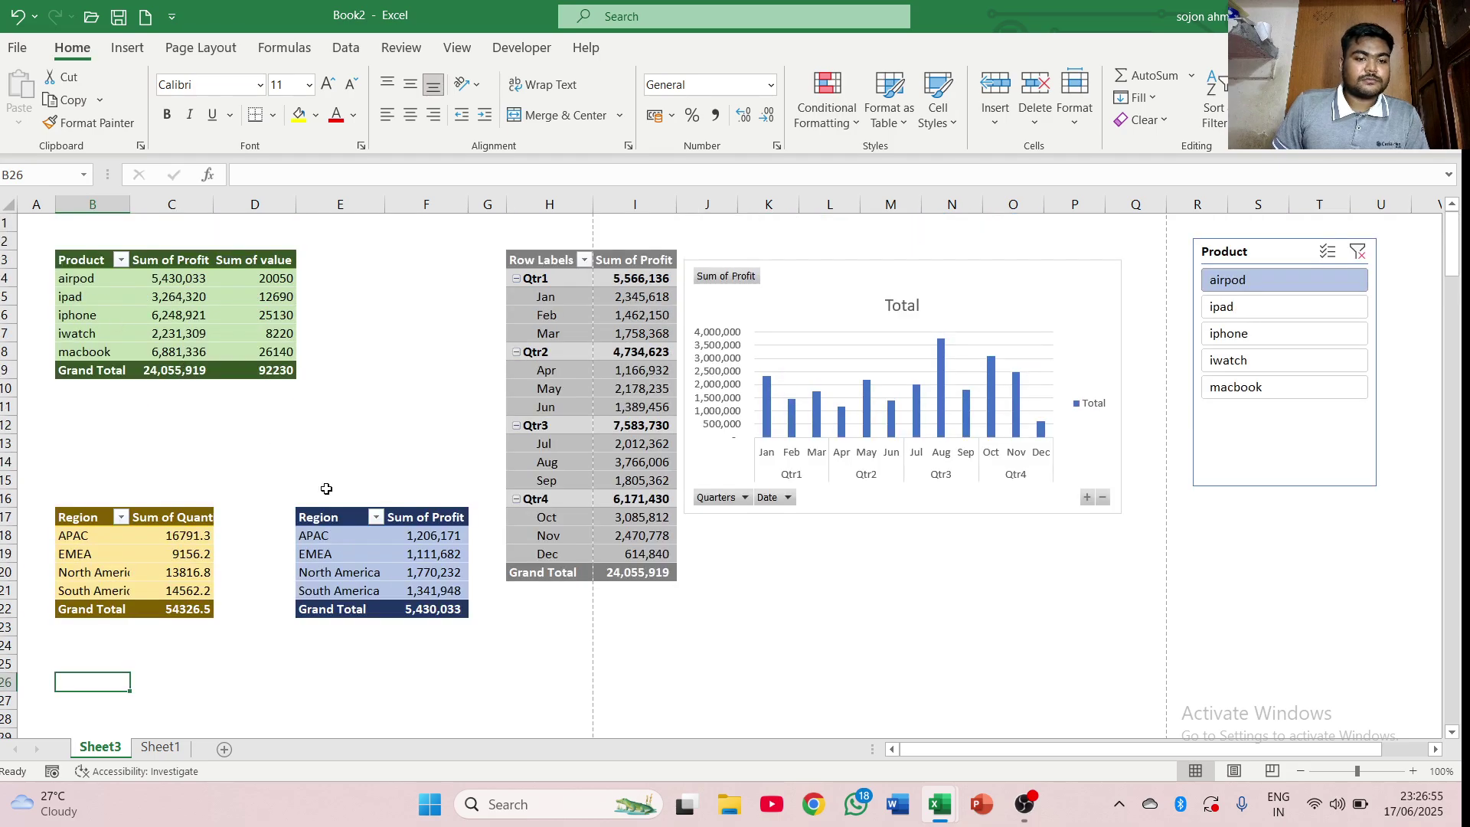
- Copy the region profit pivot table in E17:F22, paste it at cell B27 and select the copy's APAC row
{"action": "left_click", "coordinate": [318, 521]}
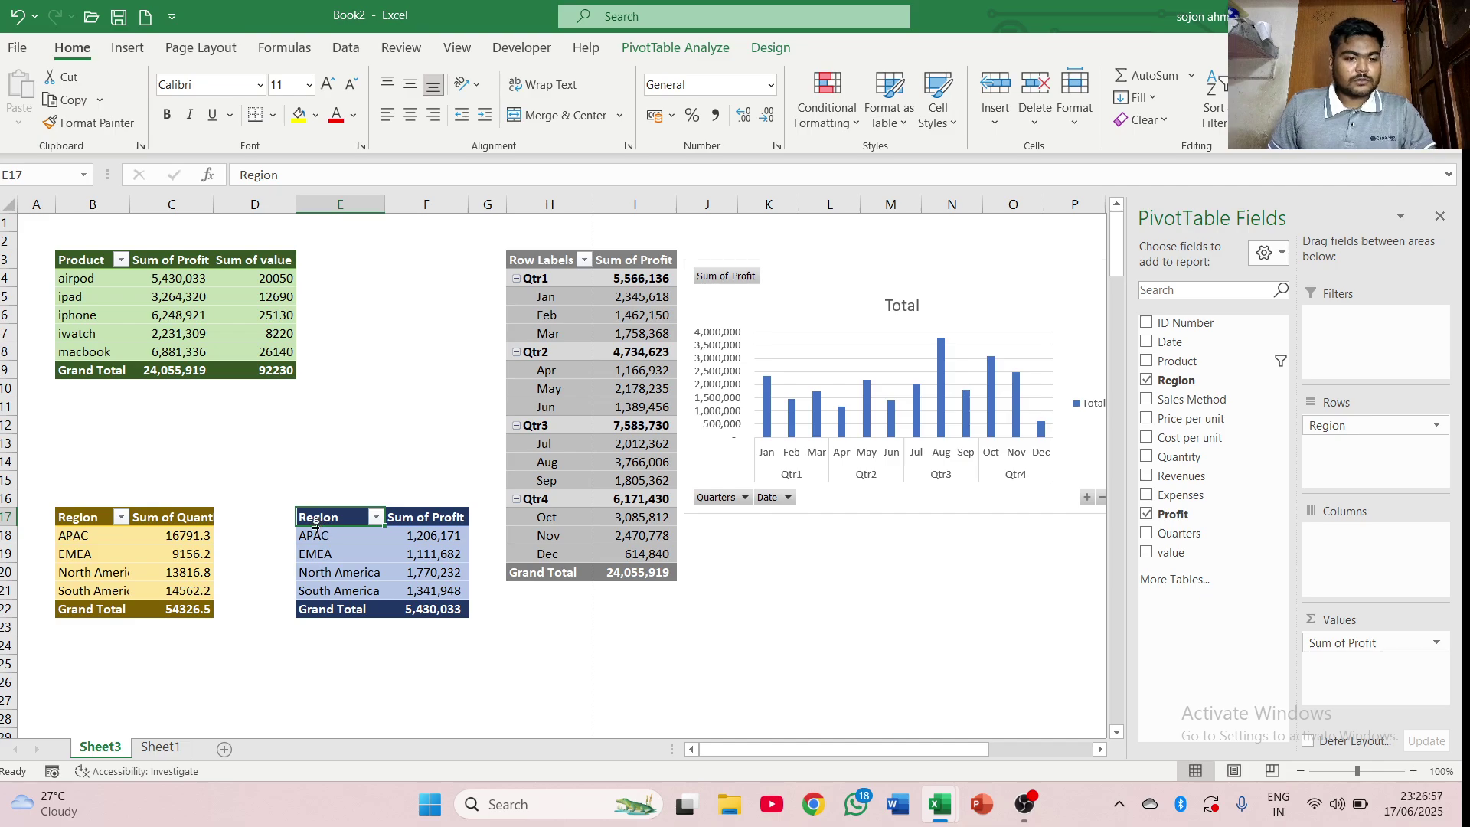
{"action": "key", "text": "ctrl+a"}
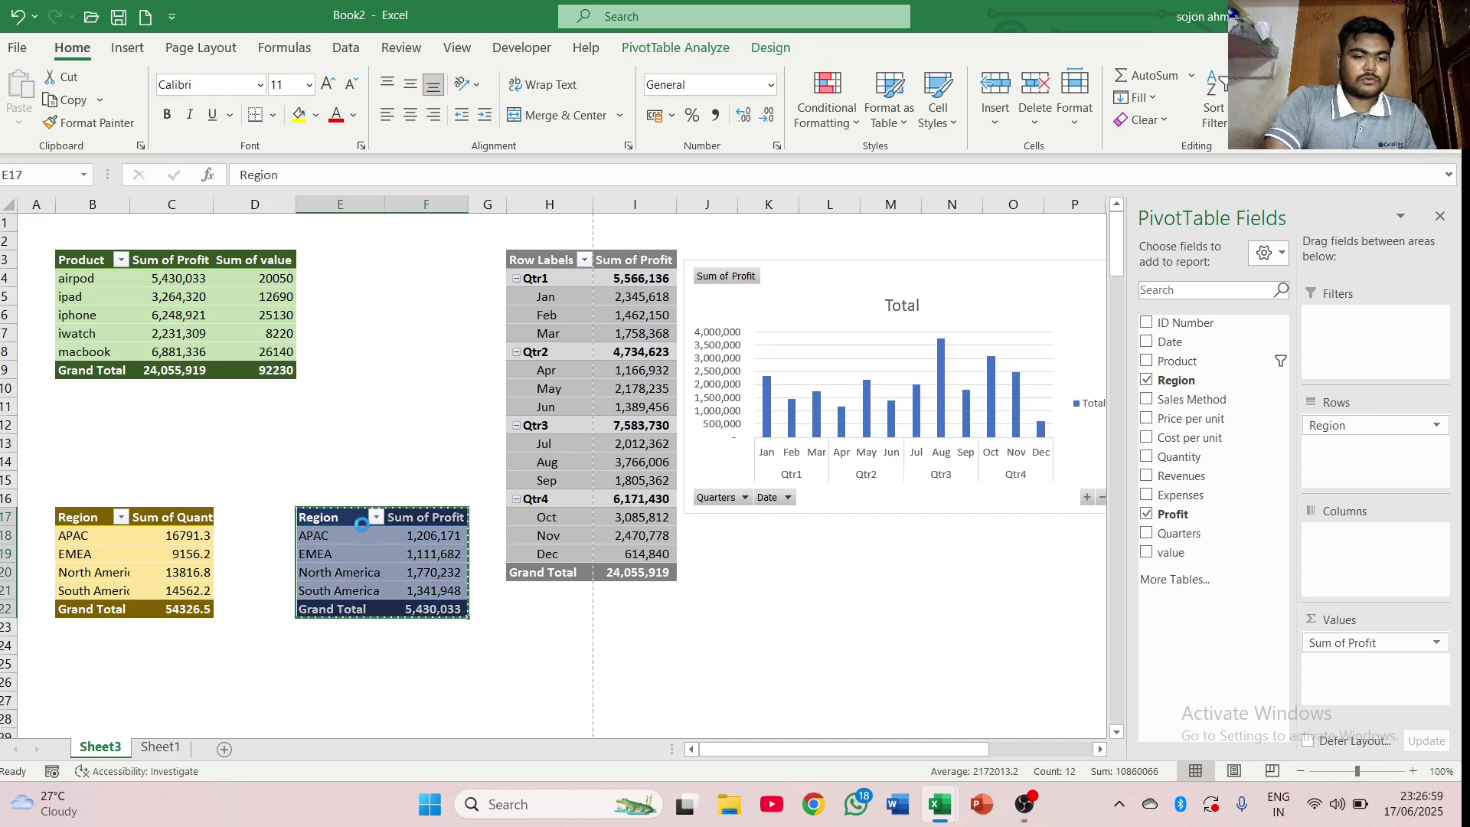
{"action": "key", "text": "ctrl+c"}
{"action": "scroll", "coordinate": [341, 580], "scroll_direction": "down", "scroll_amount": 3}
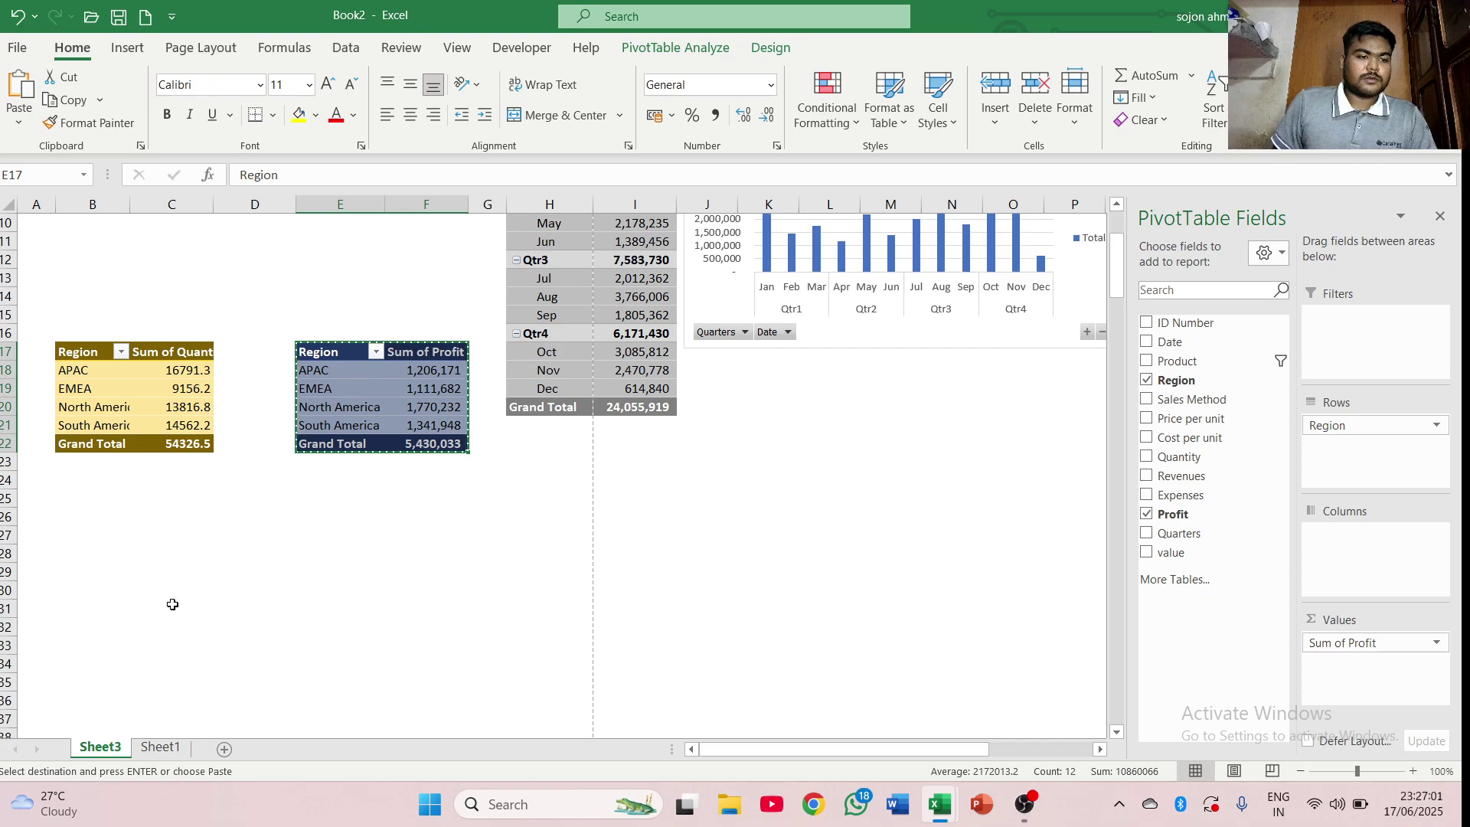
{"action": "left_click", "coordinate": [66, 531]}
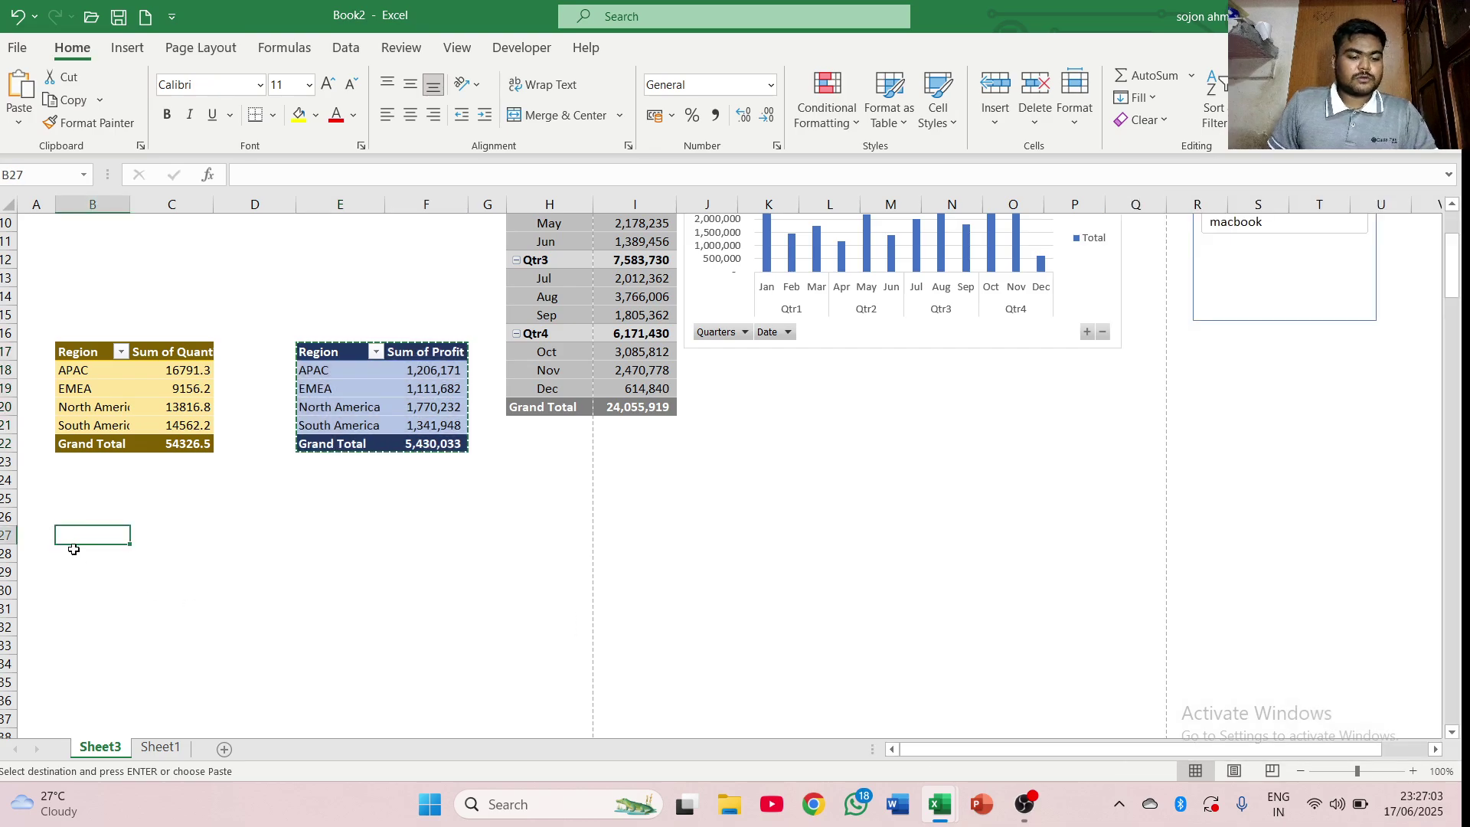
{"action": "key", "text": "ctrl+v"}
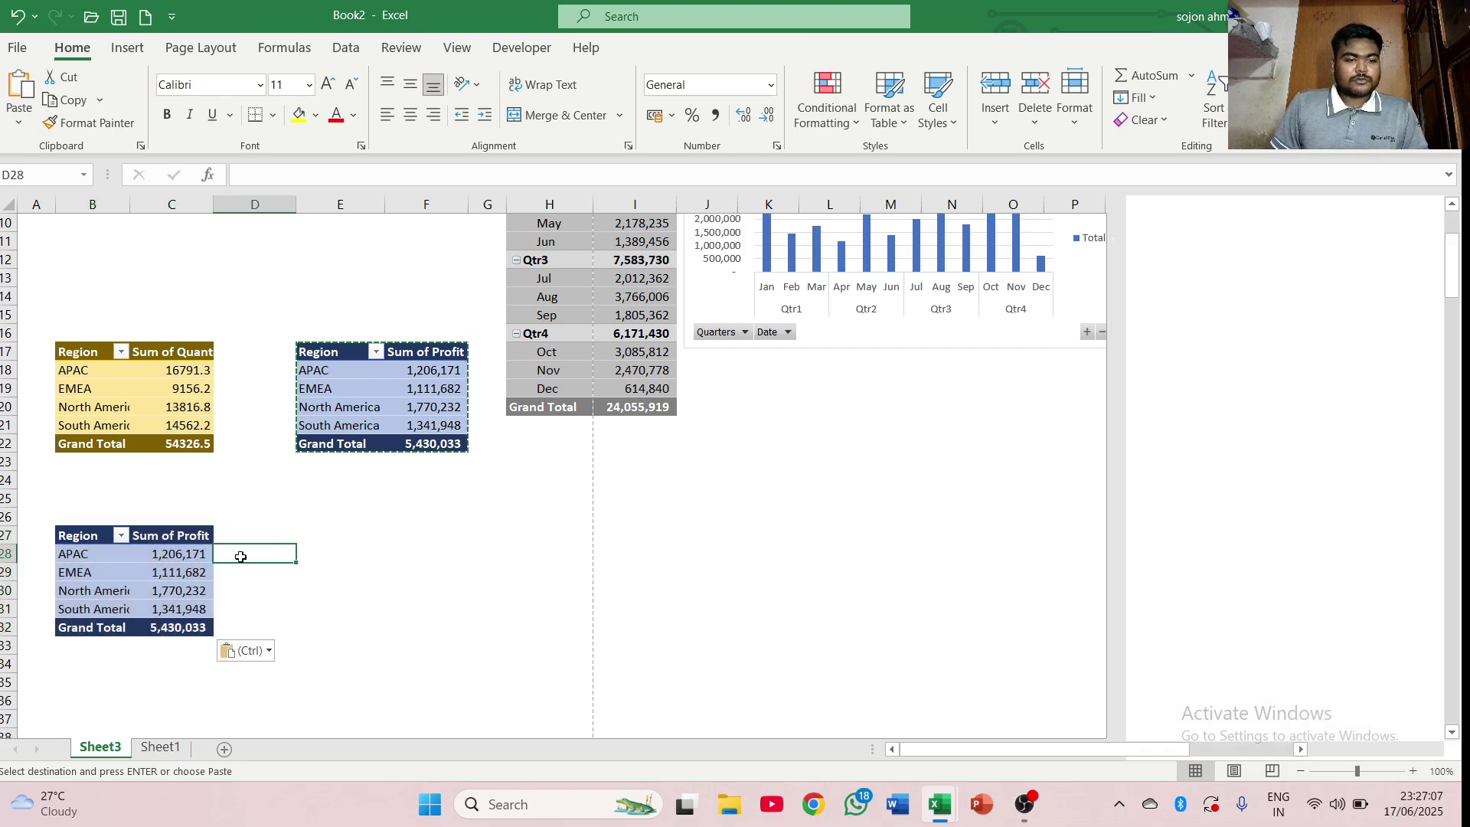
{"action": "left_click", "coordinate": [279, 553]}
{"action": "left_click_drag", "start_coordinate": [75, 555], "coordinate": [172, 553]}
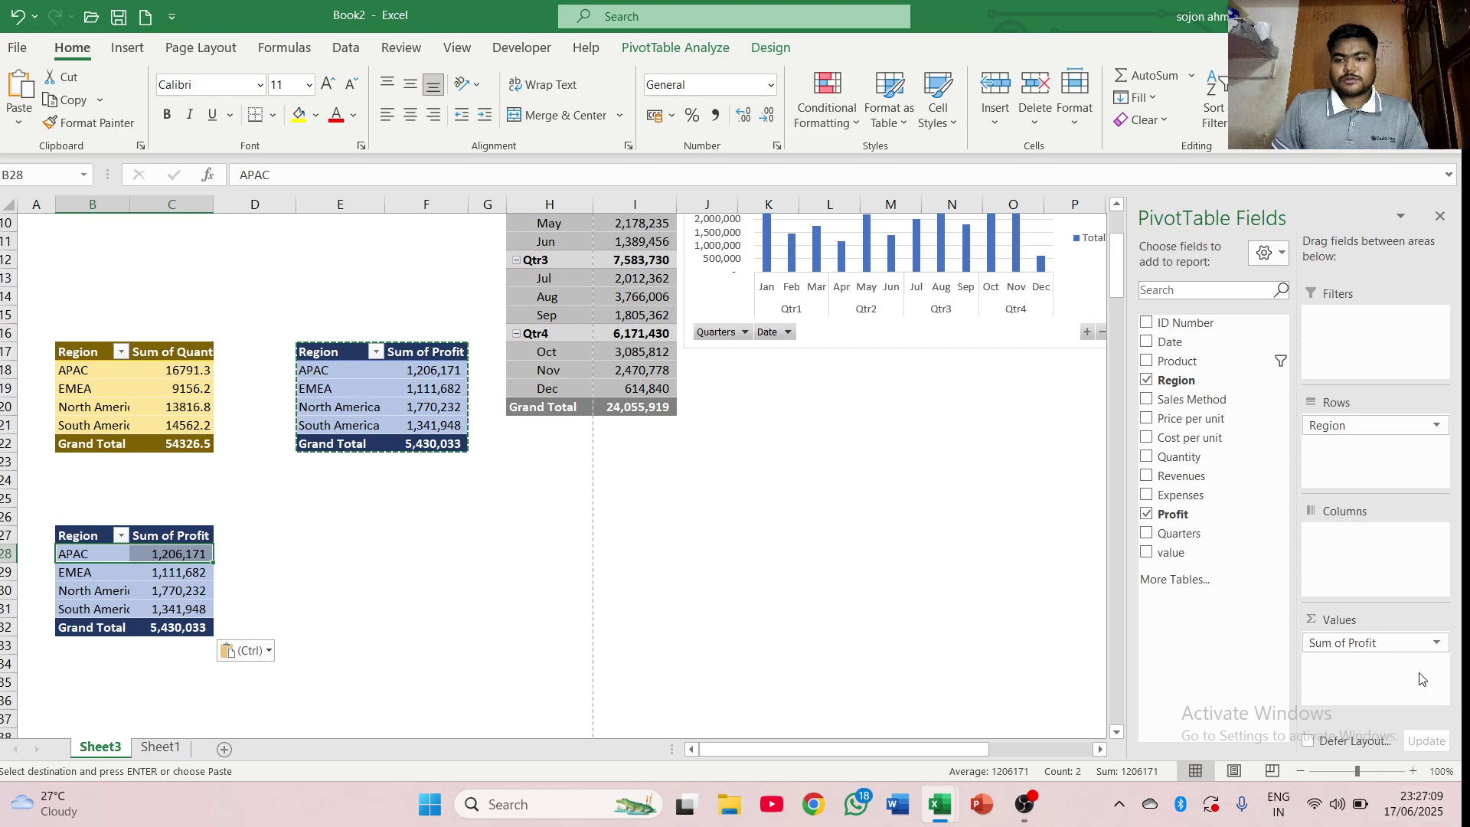
- Replace Region with ID Number in the rows of the copied pivot table at B27 and nest Product below it
{"action": "left_click", "coordinate": [1163, 387]}
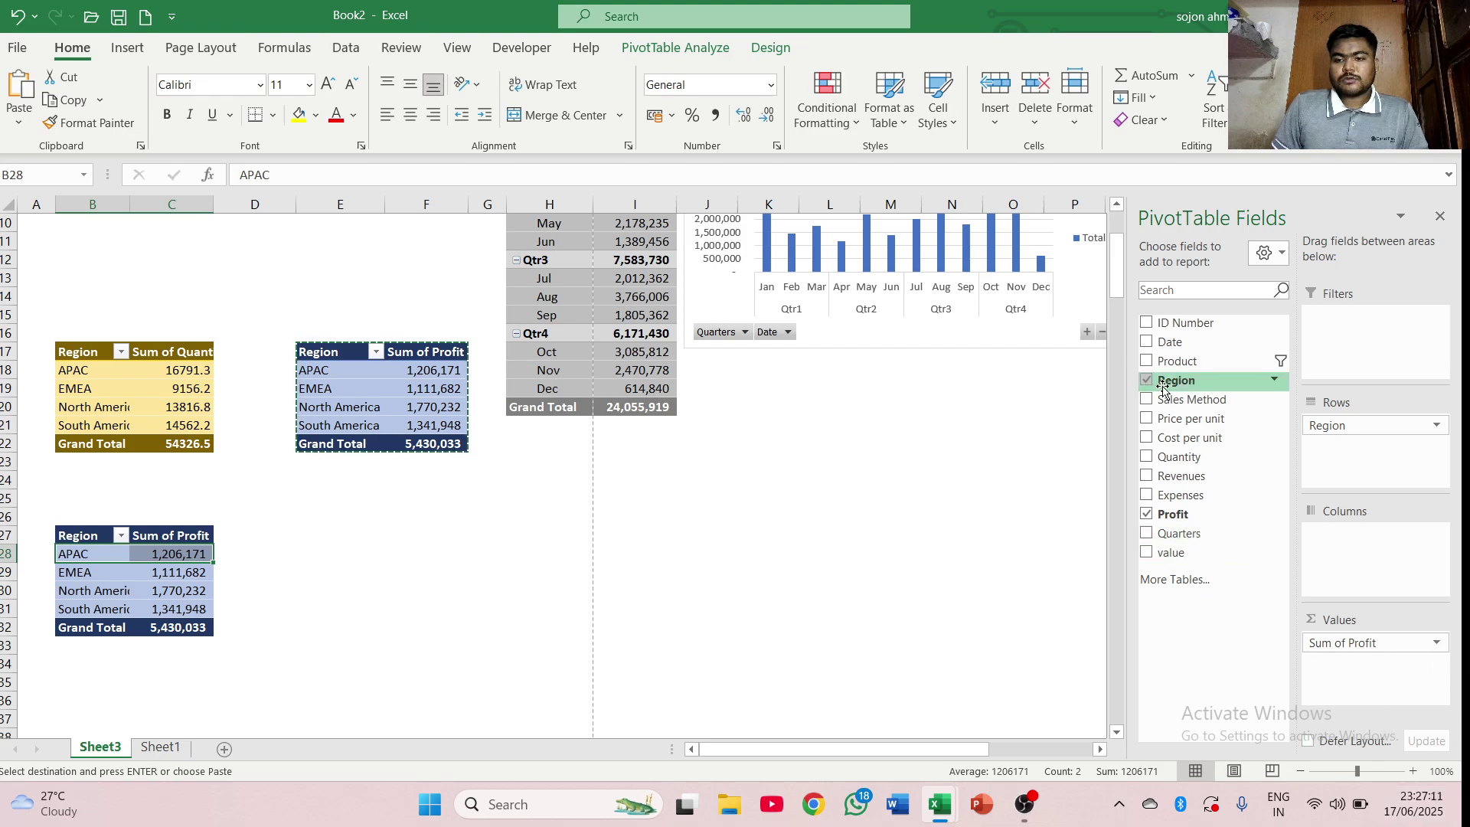
{"action": "left_click", "coordinate": [1148, 383]}
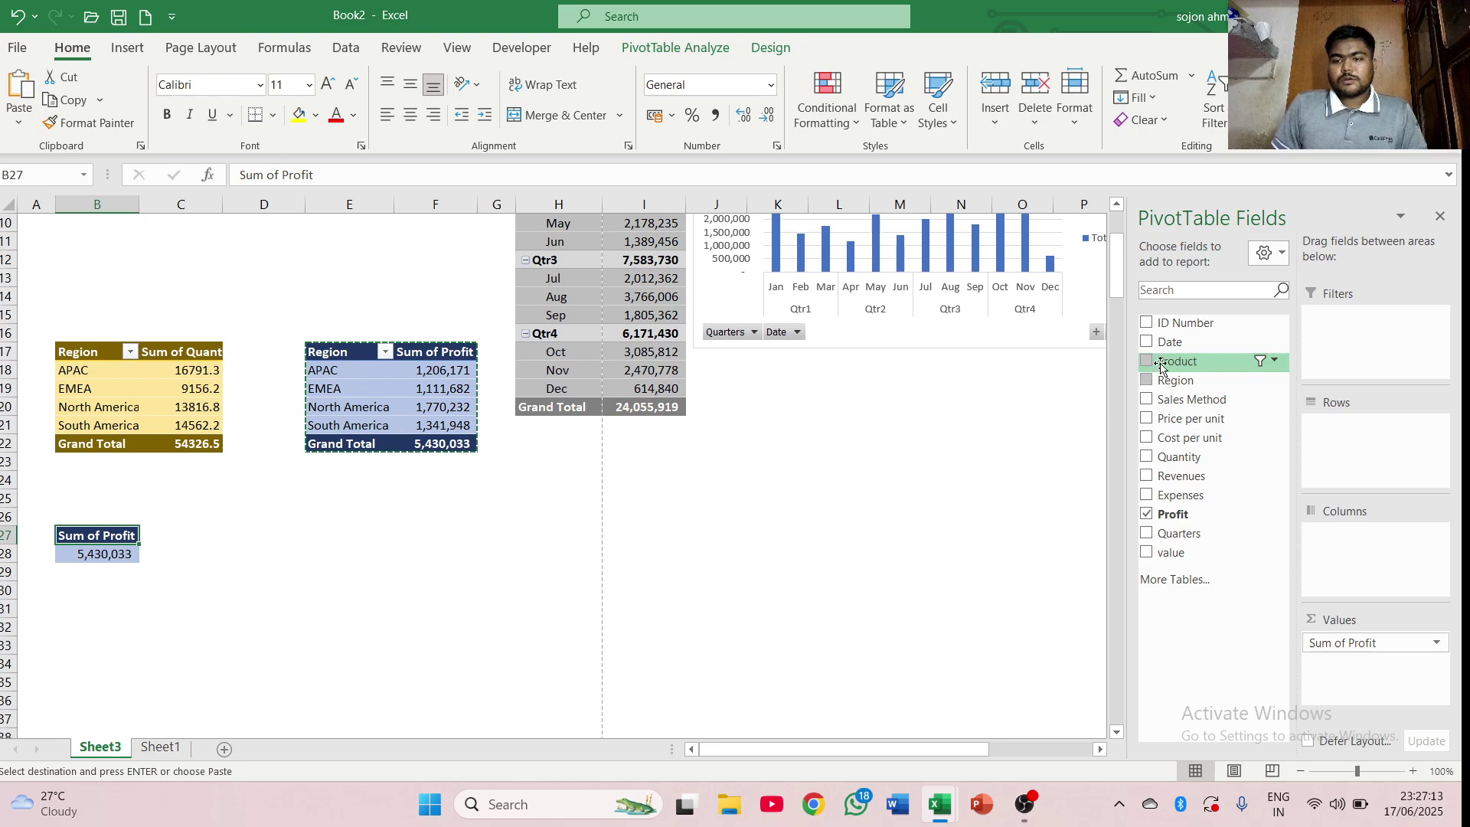
{"action": "left_click_drag", "start_coordinate": [1172, 322], "coordinate": [1341, 440]}
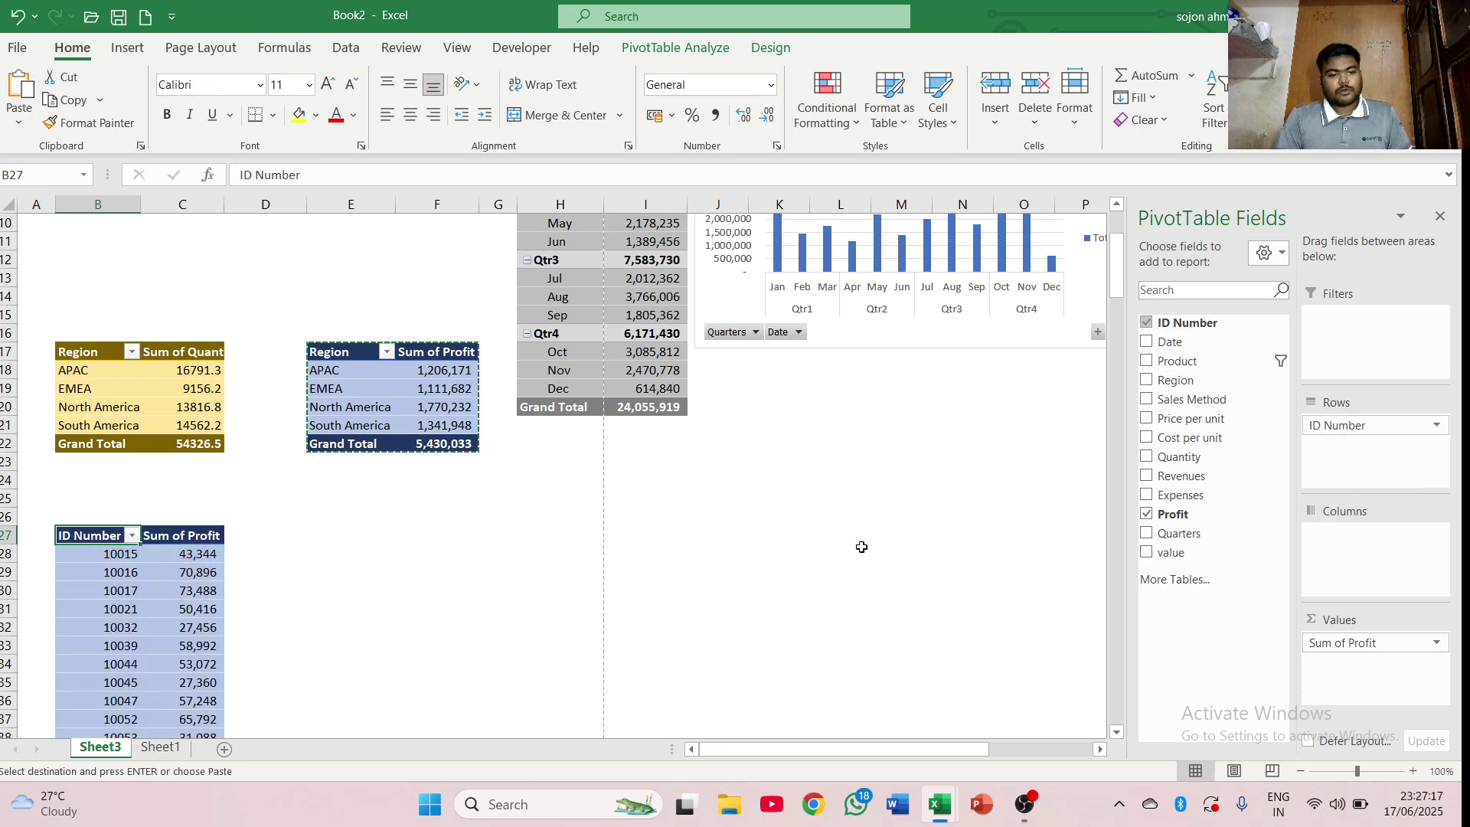
{"action": "scroll", "coordinate": [567, 564], "scroll_direction": "down", "scroll_amount": 3}
{"action": "scroll", "coordinate": [571, 540], "scroll_direction": "up", "scroll_amount": 4}
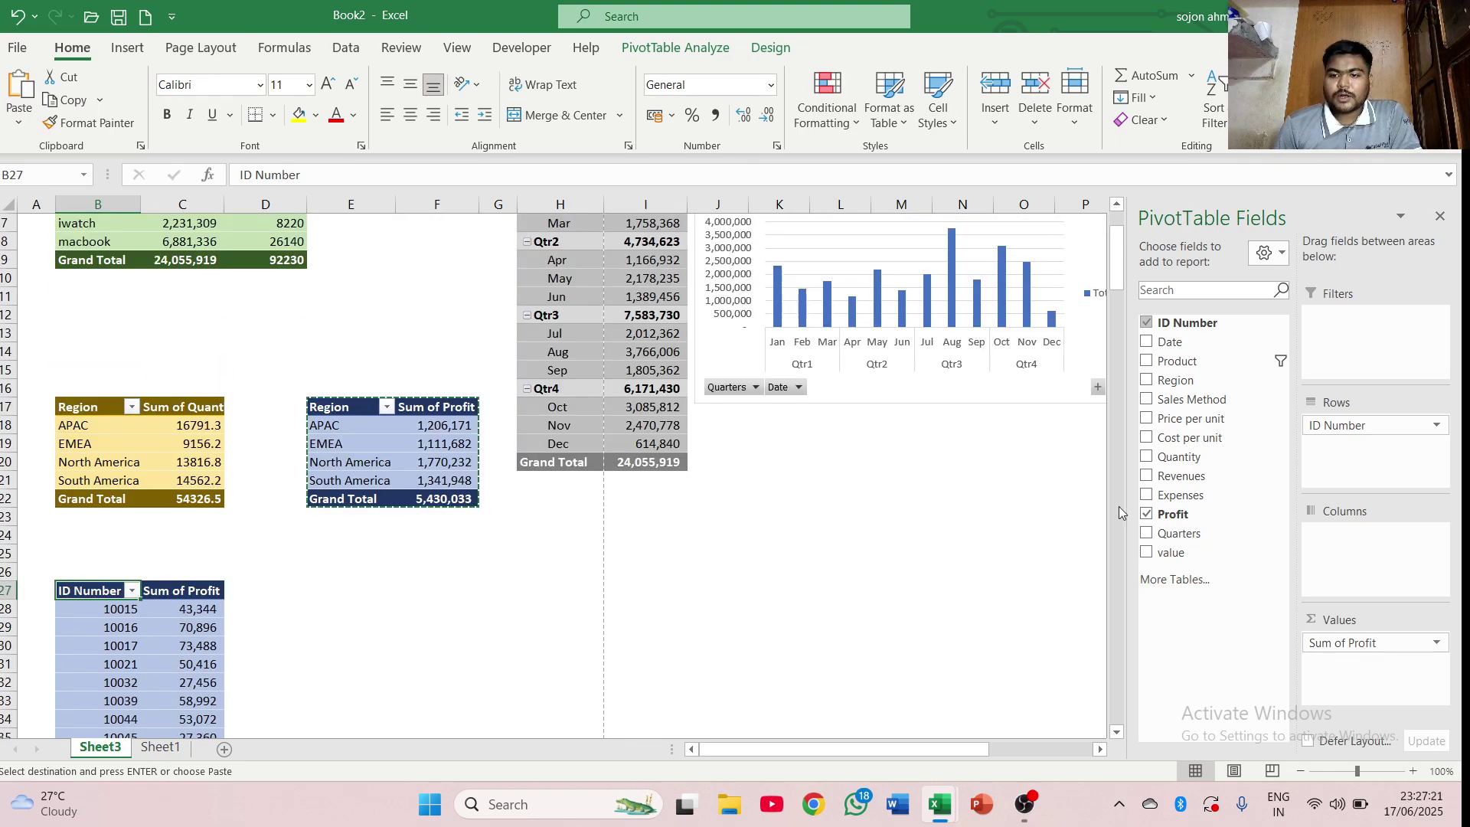
{"action": "left_click_drag", "start_coordinate": [1172, 361], "coordinate": [1346, 451]}
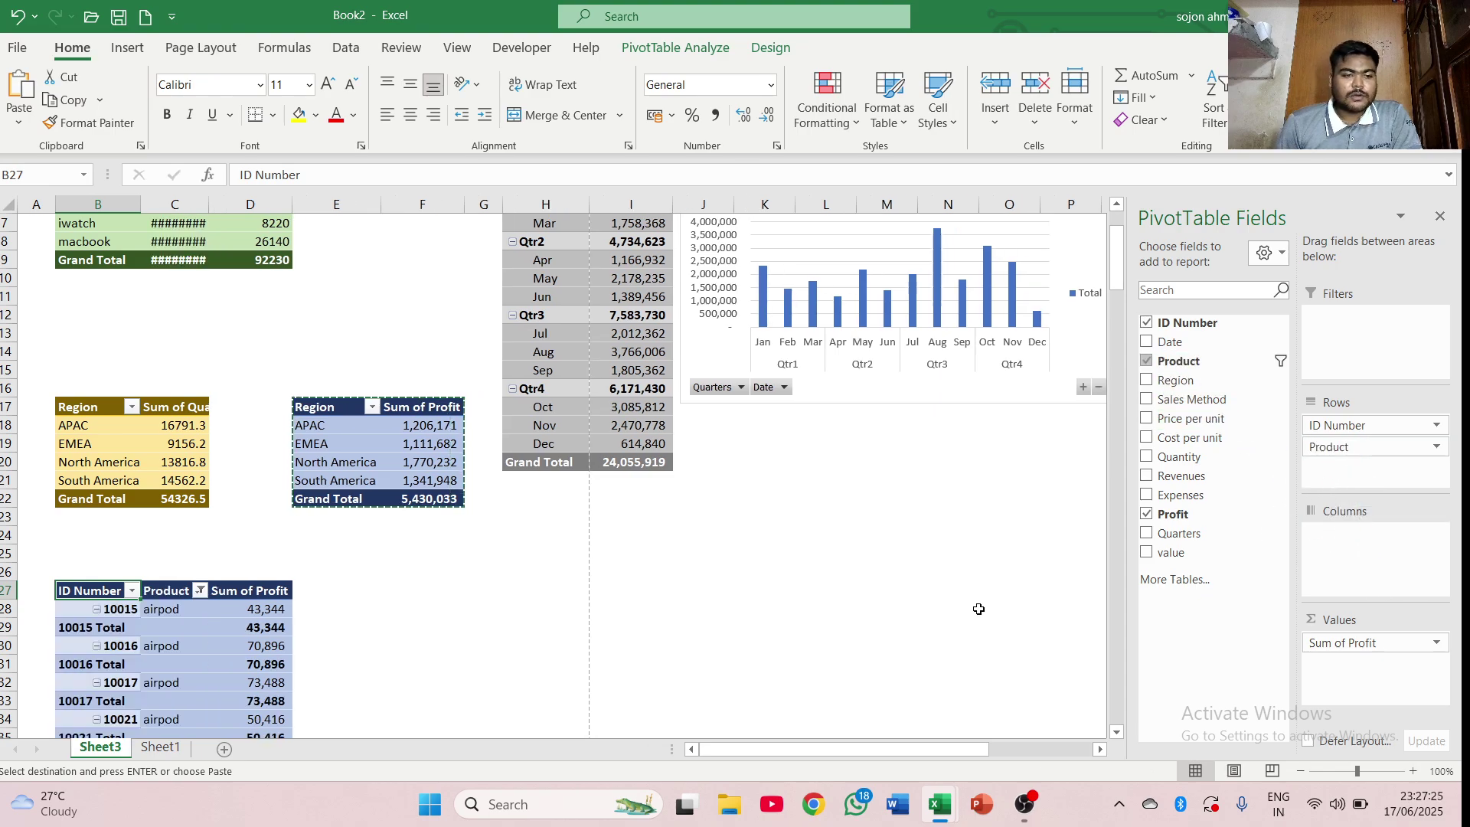
- Examine the profit breakdown by ID Number and Product through the whole pivot table, from its header at B27 to the grand total
{"action": "scroll", "coordinate": [976, 601], "scroll_direction": "down", "scroll_amount": 1}
{"action": "scroll", "coordinate": [977, 601], "scroll_direction": "down", "scroll_amount": 12}
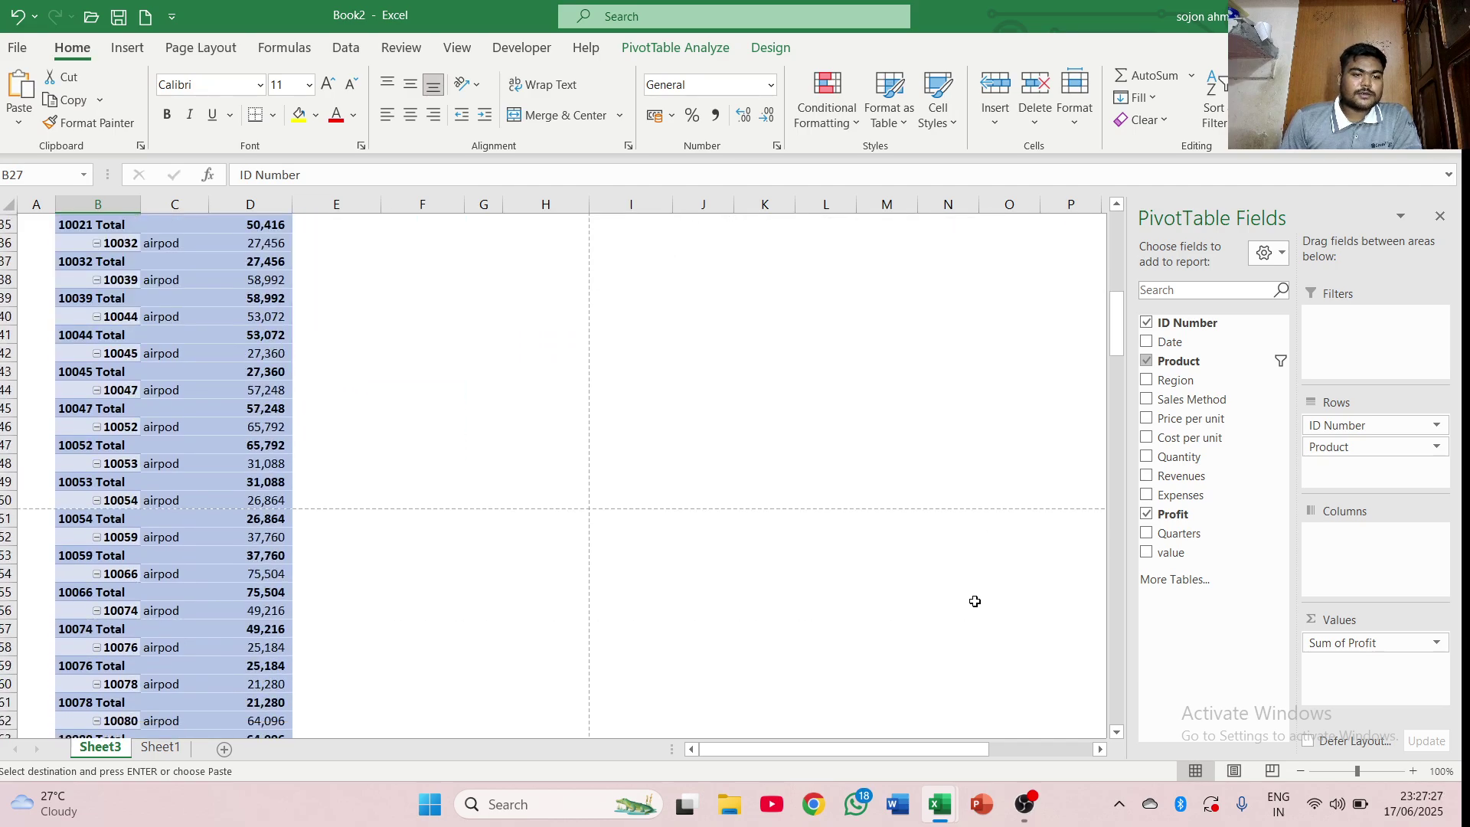
{"action": "scroll", "coordinate": [972, 607], "scroll_direction": "down", "scroll_amount": 20}
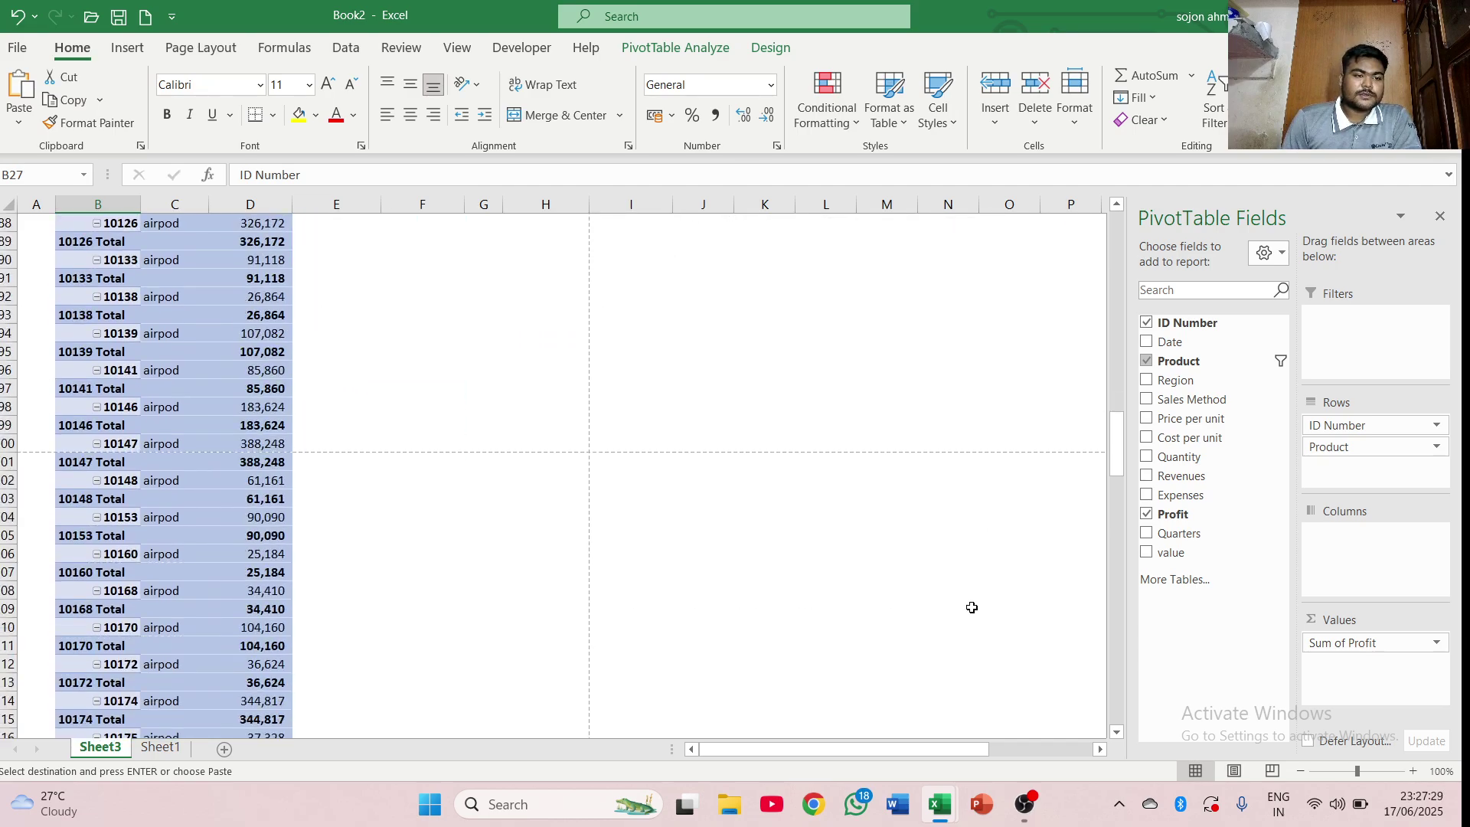
{"action": "scroll", "coordinate": [972, 607], "scroll_direction": "down", "scroll_amount": 4}
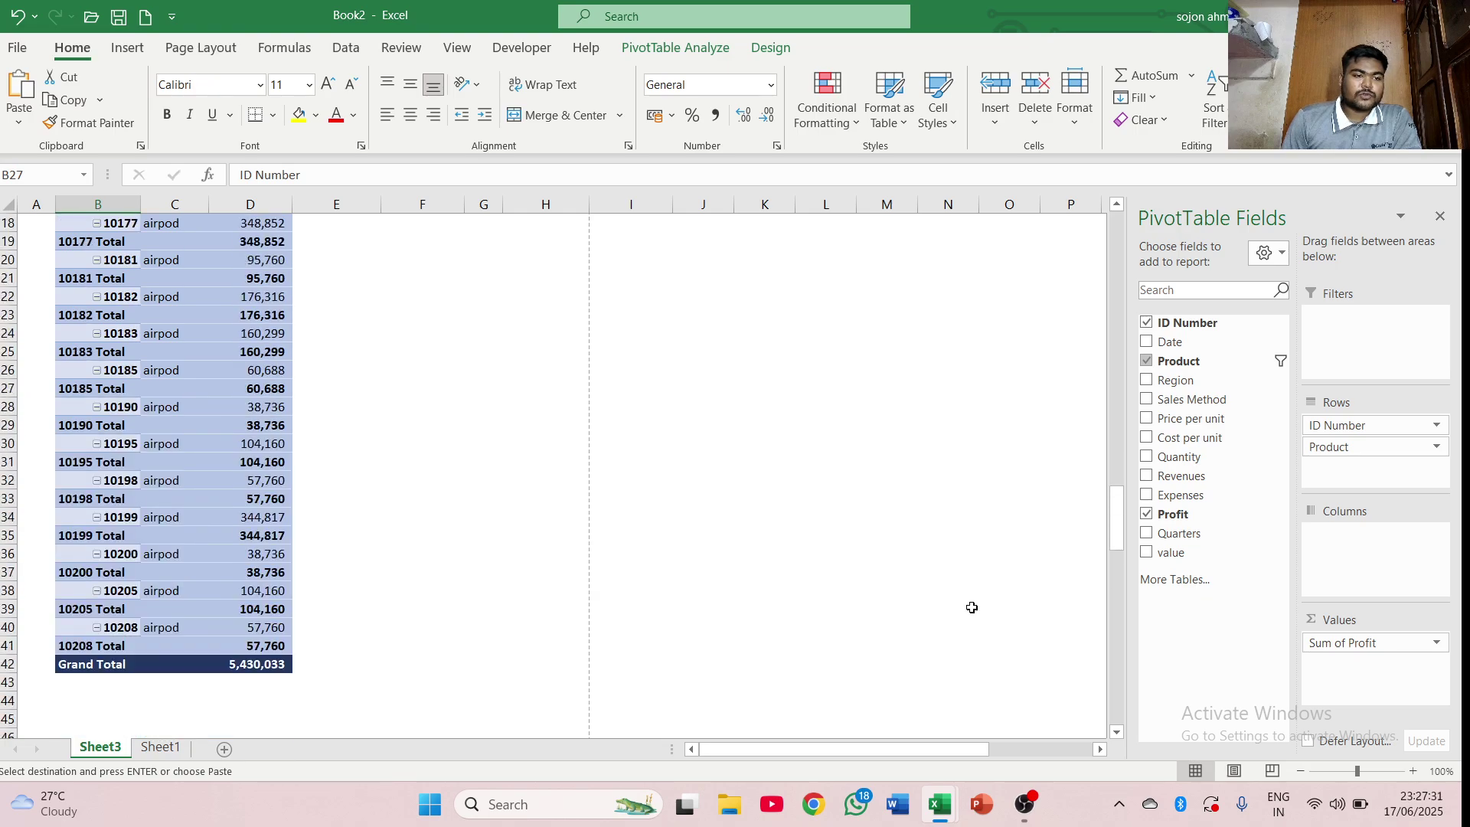
{"action": "scroll", "coordinate": [972, 608], "scroll_direction": "up", "scroll_amount": 20}
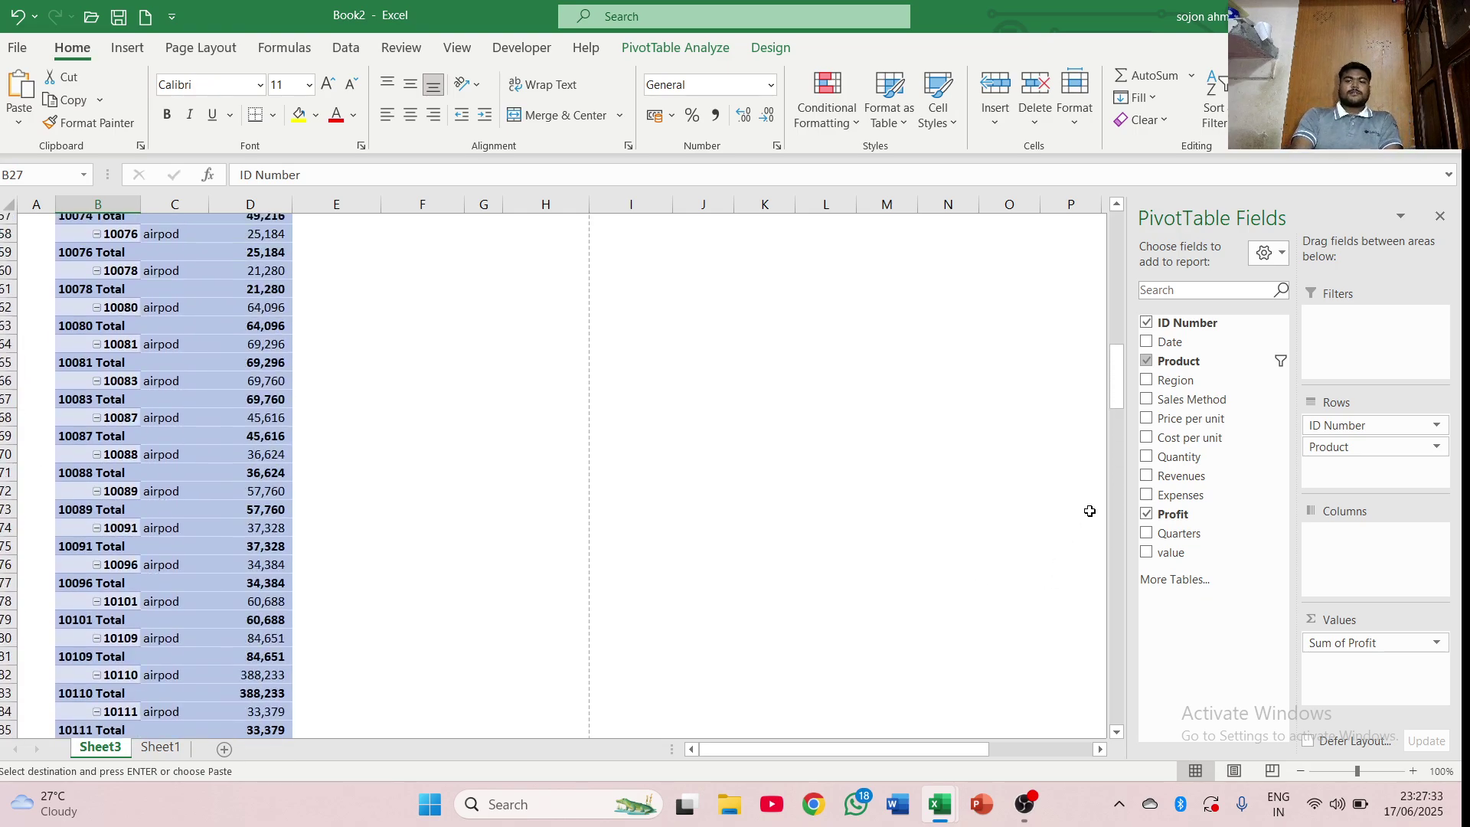
{"action": "scroll", "coordinate": [715, 674], "scroll_direction": "up", "scroll_amount": 15}
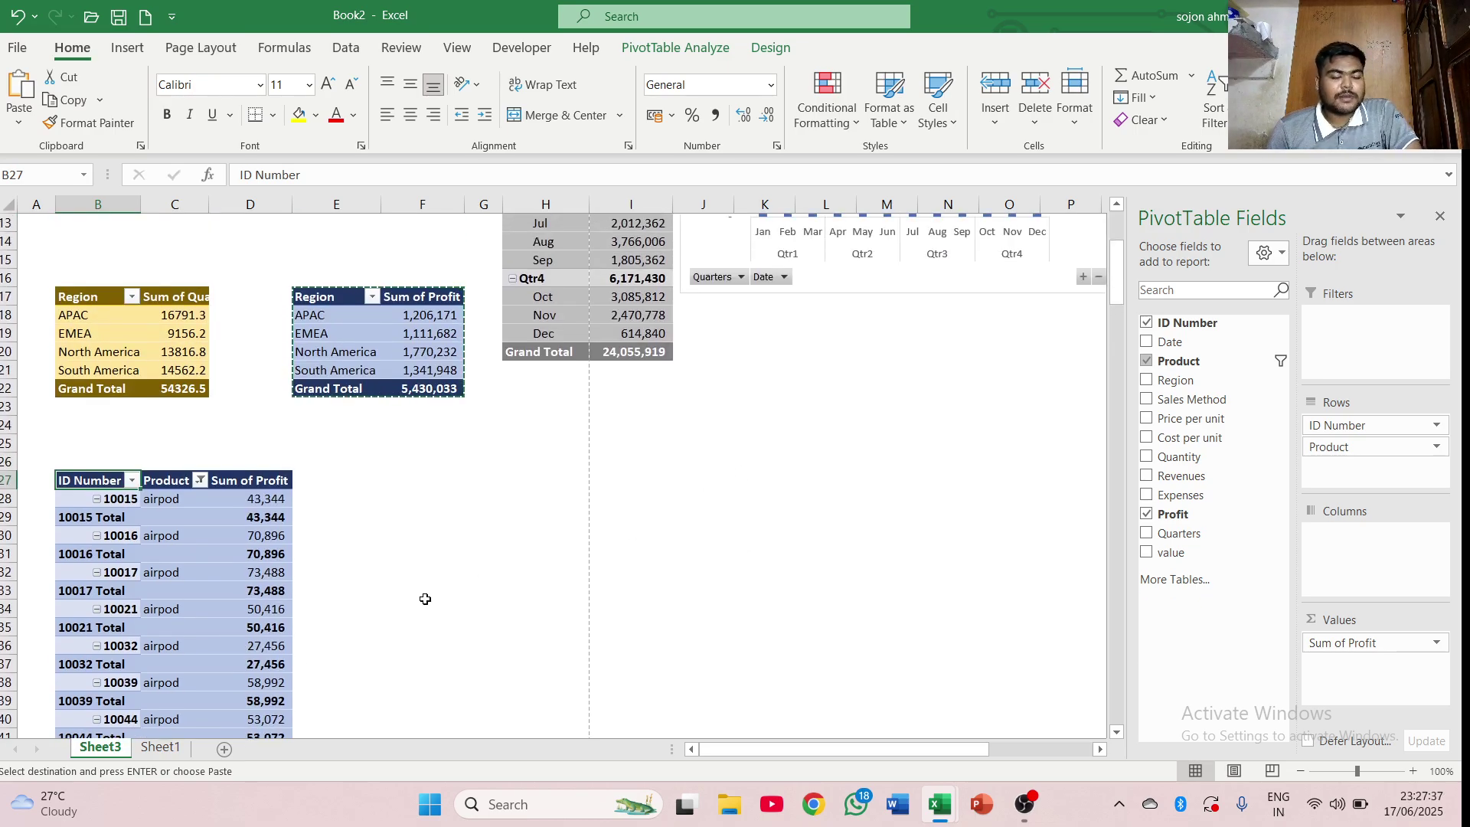
{"action": "scroll", "coordinate": [414, 605], "scroll_direction": "down", "scroll_amount": 1}
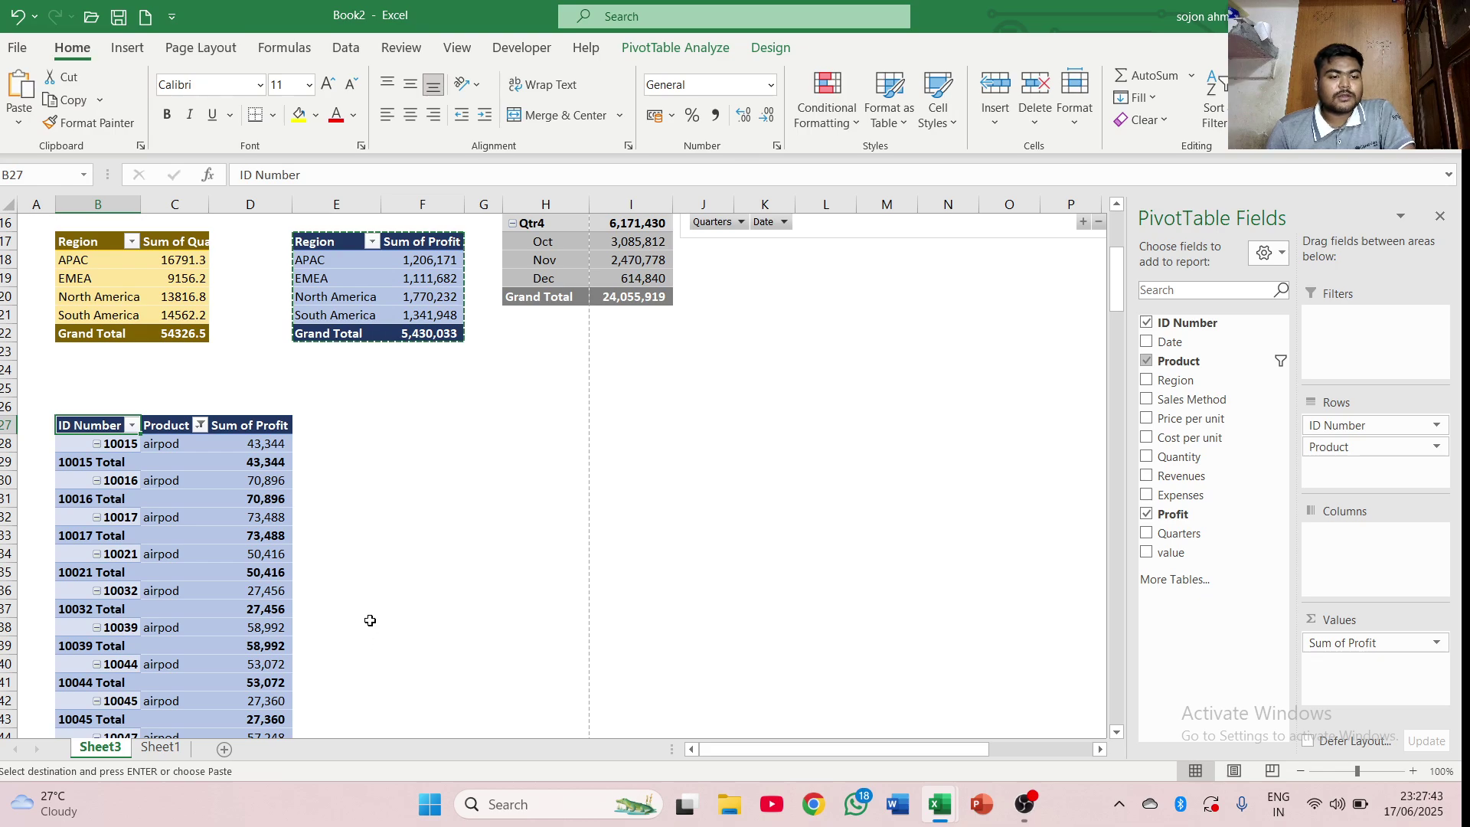
{"action": "scroll", "coordinate": [417, 475], "scroll_direction": "down", "scroll_amount": 3}
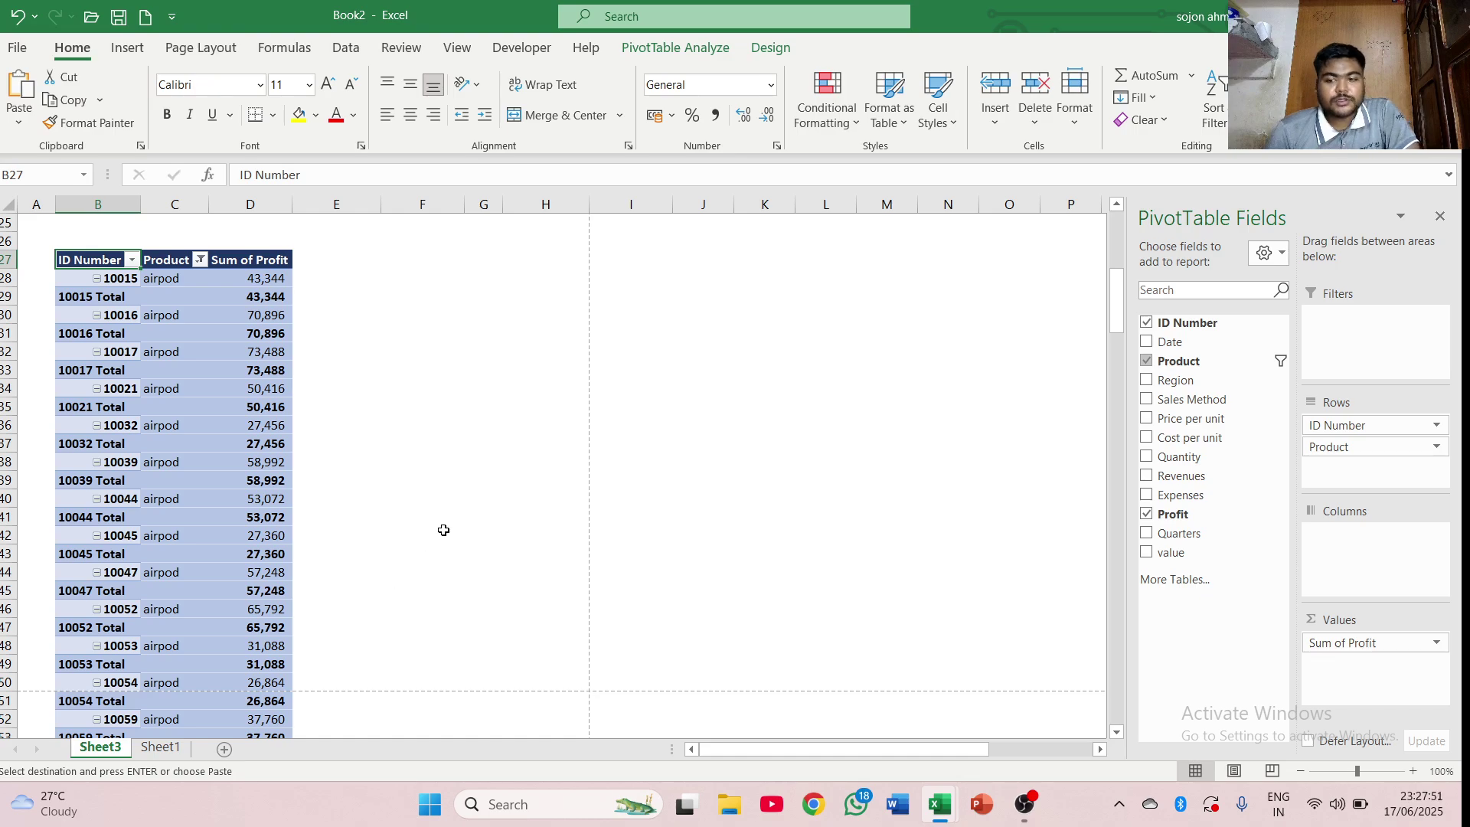
{"action": "scroll", "coordinate": [443, 529], "scroll_direction": "down", "scroll_amount": 5}
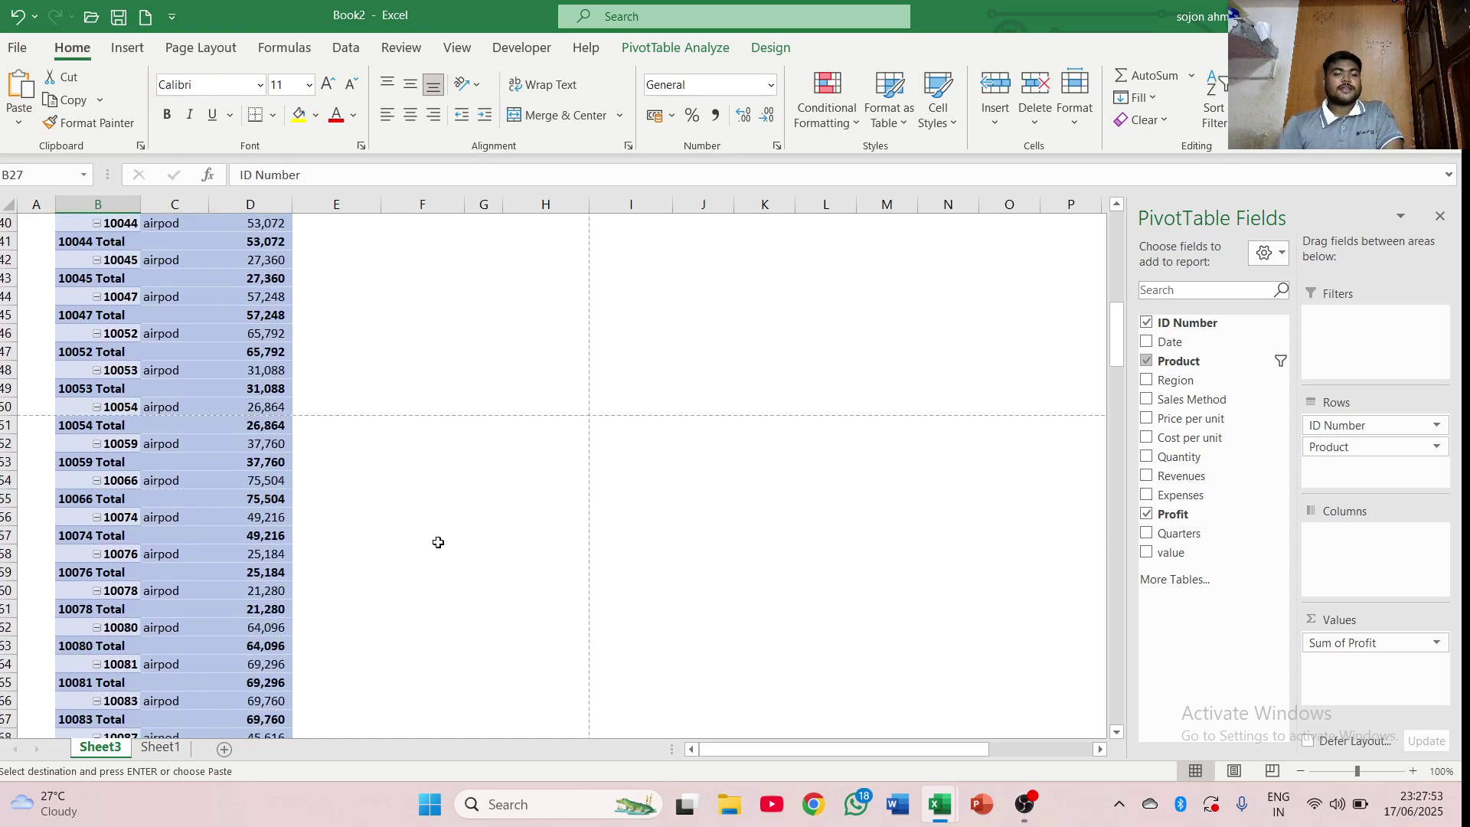
{"action": "scroll", "coordinate": [438, 542], "scroll_direction": "up", "scroll_amount": 8}
{"action": "scroll", "coordinate": [438, 542], "scroll_direction": "up", "scroll_amount": 5}
{"action": "scroll", "coordinate": [438, 542], "scroll_direction": "down", "scroll_amount": 4}
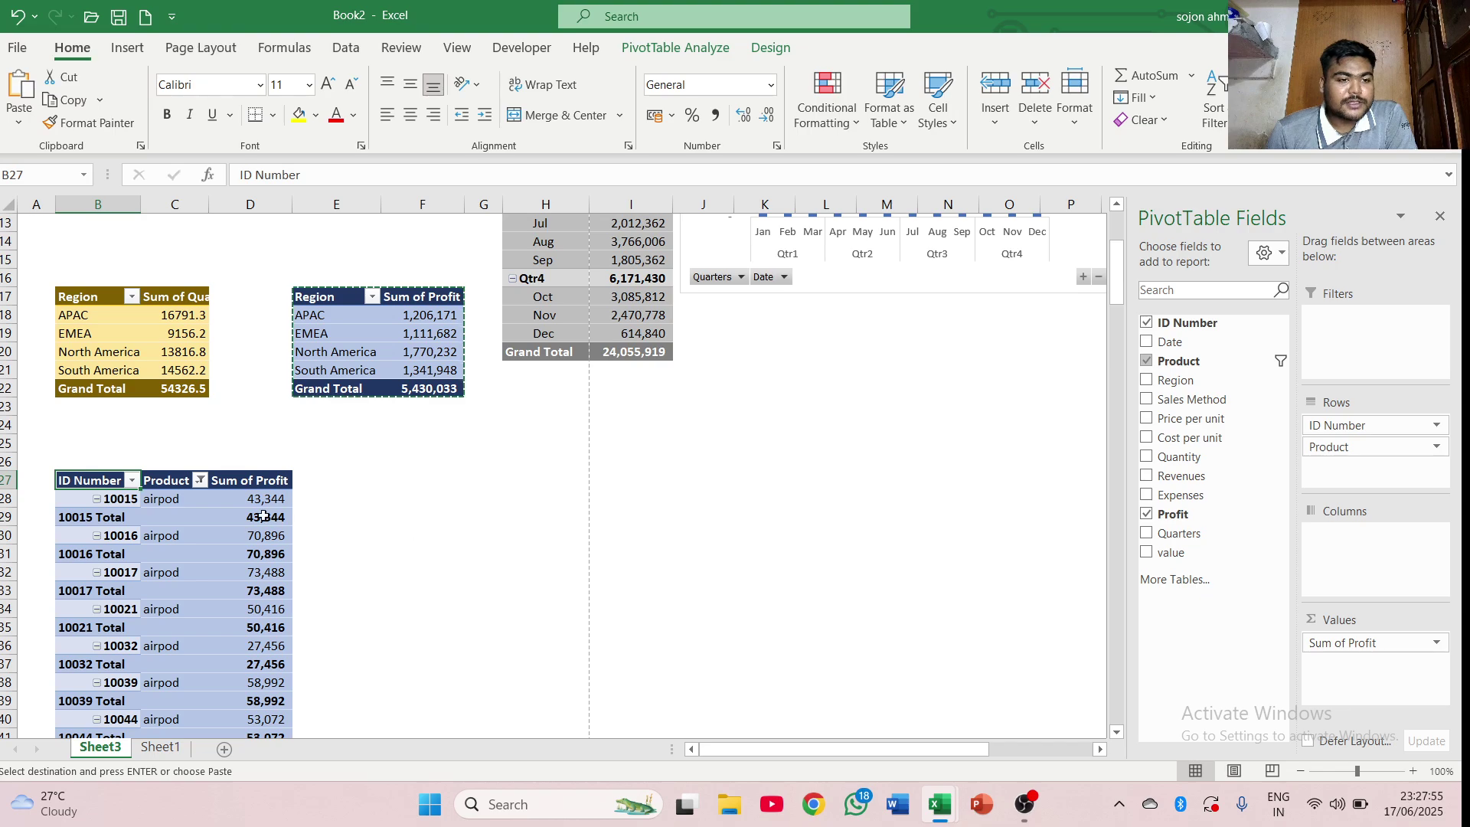
{"action": "scroll", "coordinate": [255, 536], "scroll_direction": "down", "scroll_amount": 8}
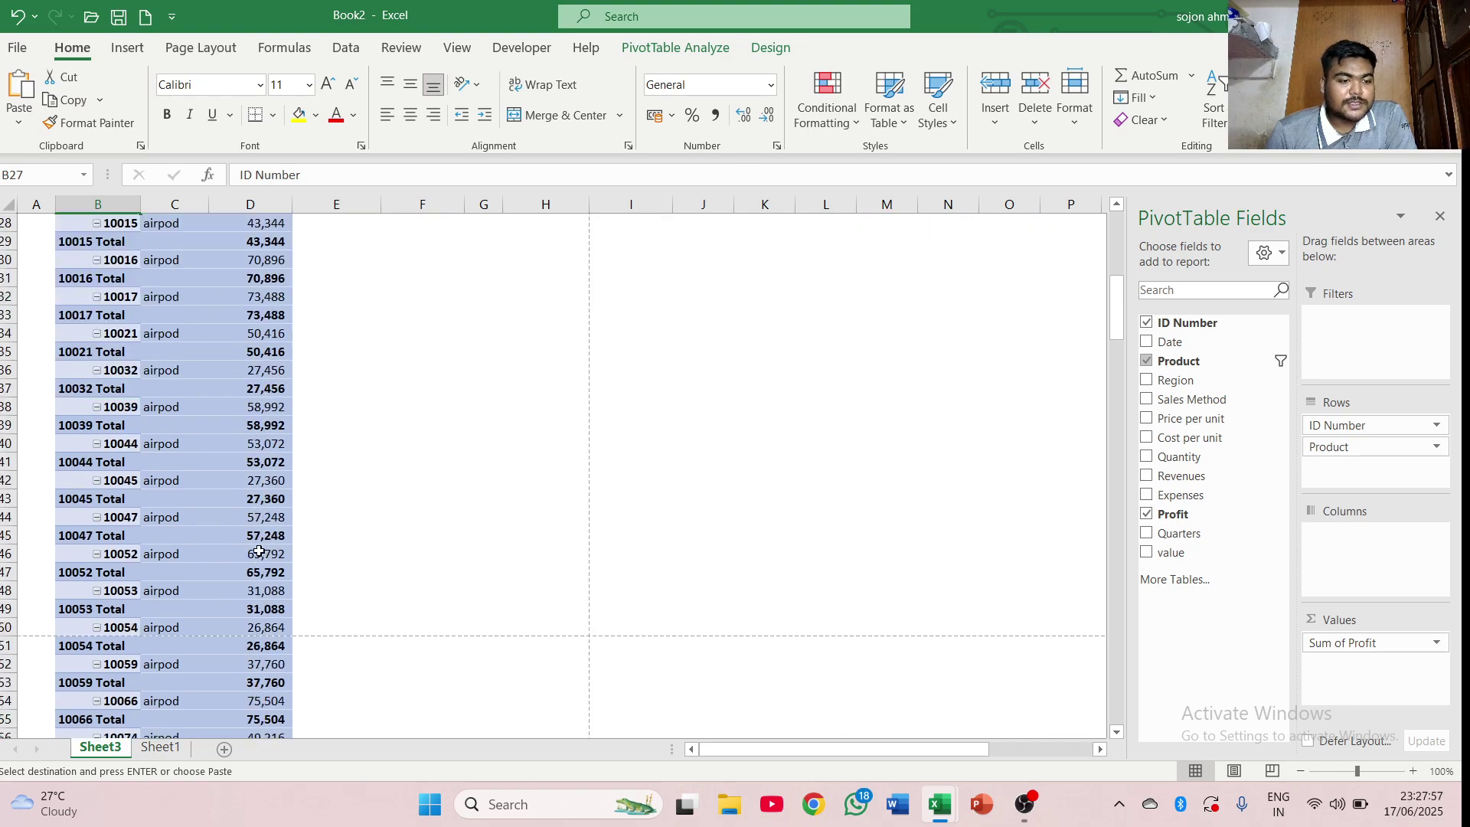
{"action": "scroll", "coordinate": [251, 568], "scroll_direction": "down", "scroll_amount": 5}
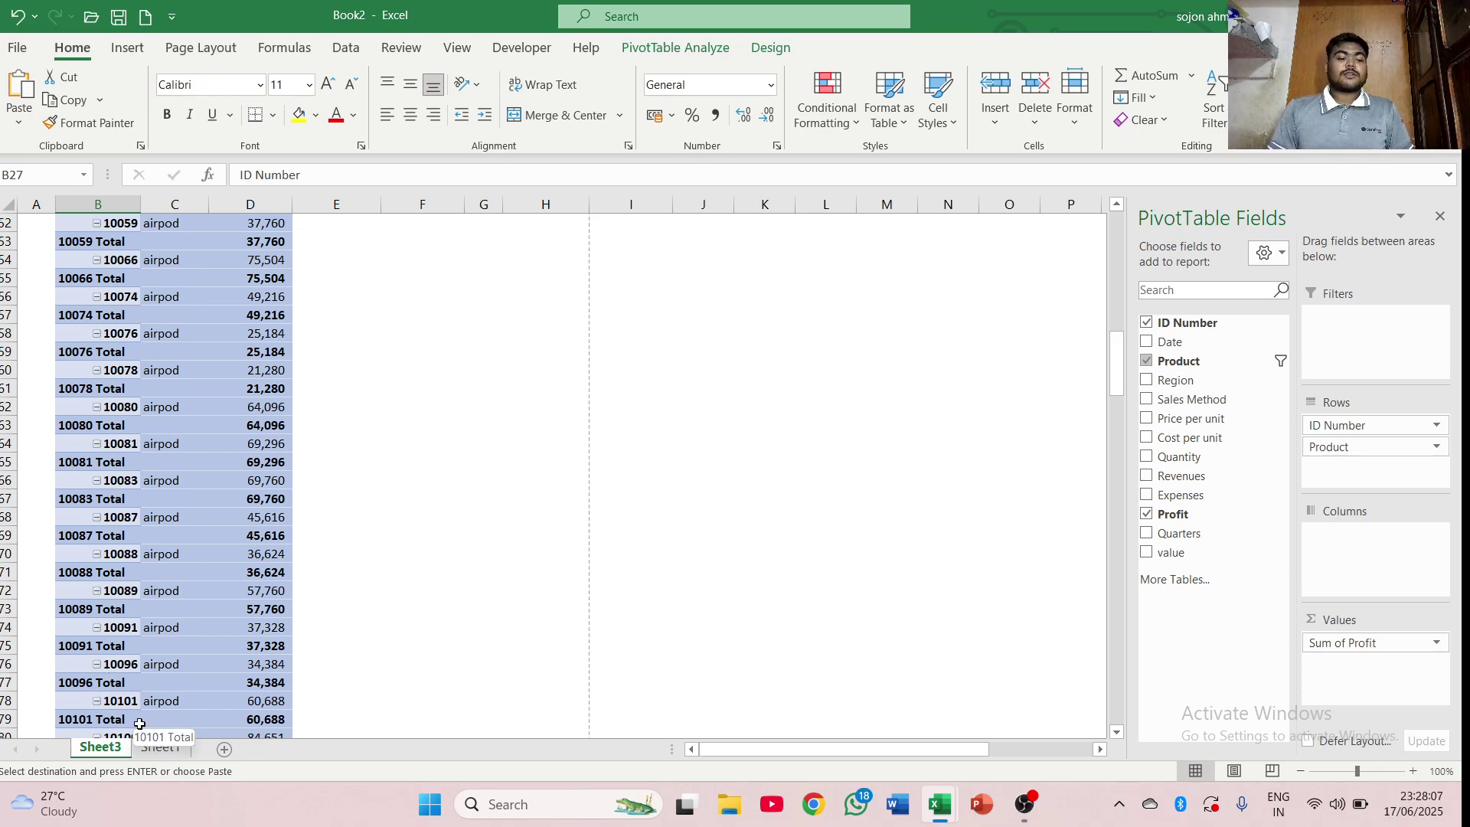
{"action": "scroll", "coordinate": [218, 648], "scroll_direction": "up", "scroll_amount": 10}
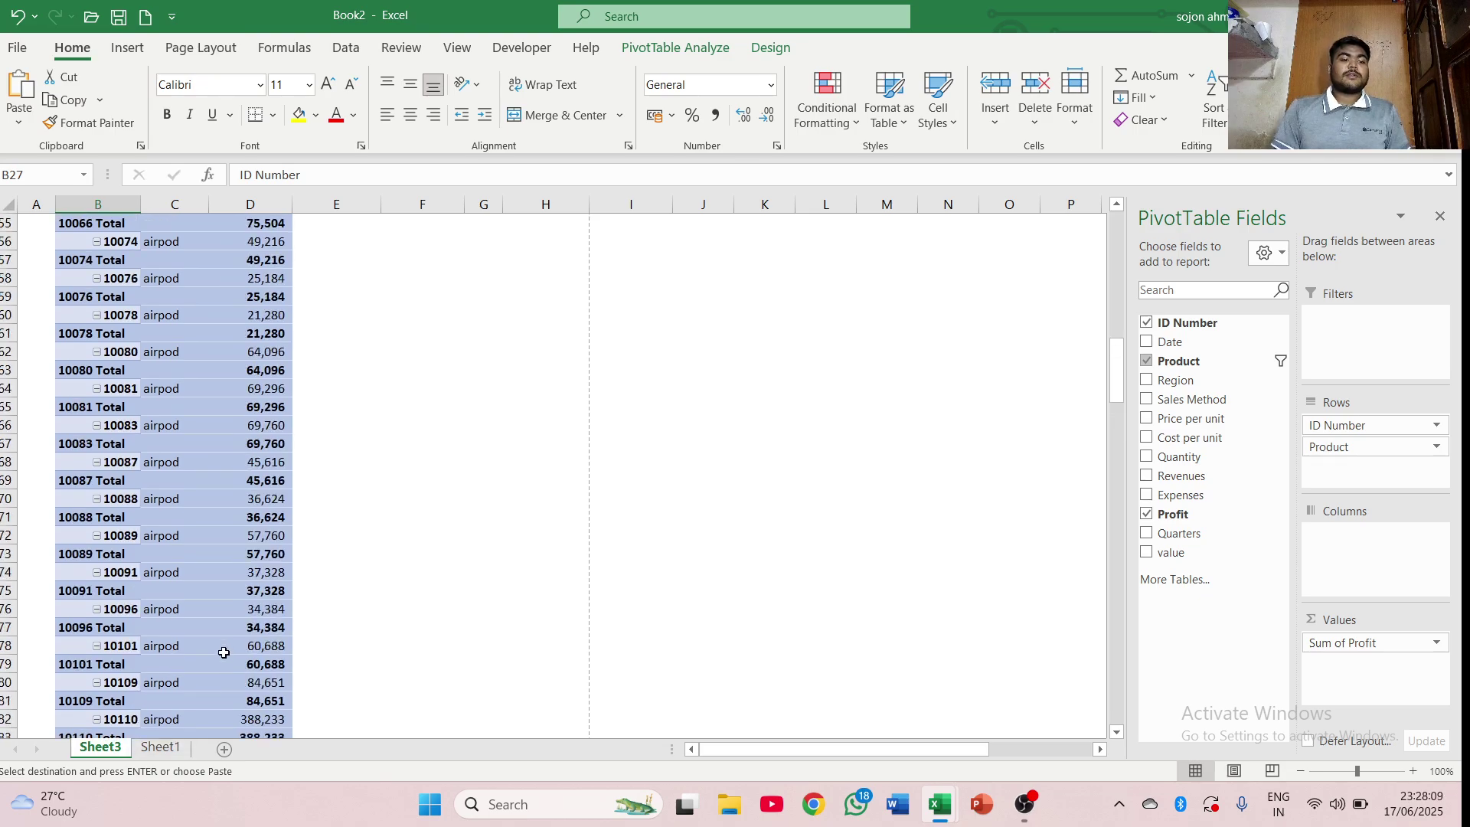
{"action": "scroll", "coordinate": [218, 648], "scroll_direction": "up", "scroll_amount": 7}
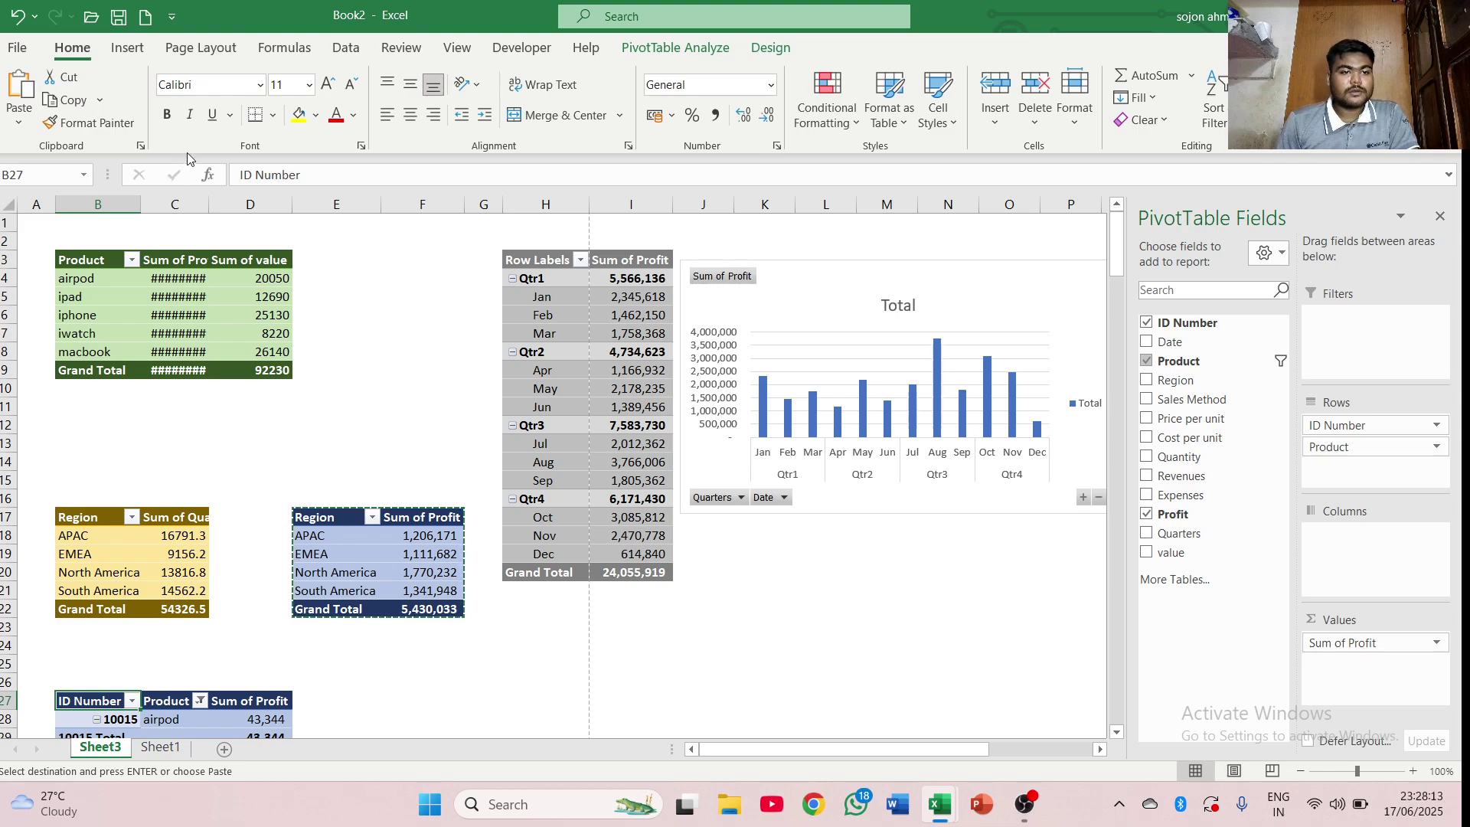
- Auto-fit the width of column C on Sheet3 and switch to the source data on Sheet1
{"action": "double_click", "coordinate": [208, 204]}
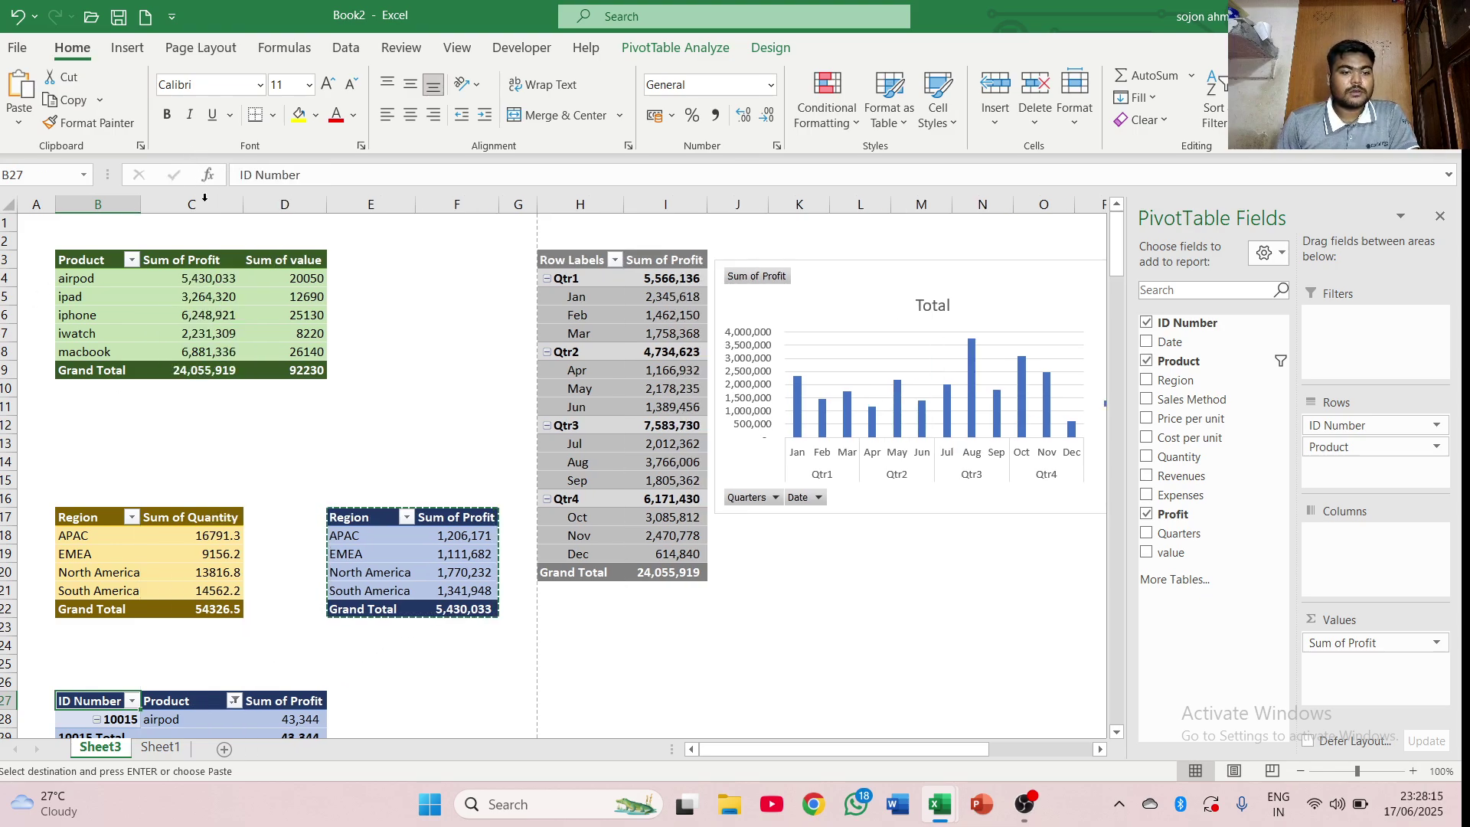
{"action": "scroll", "coordinate": [494, 429], "scroll_direction": "down", "scroll_amount": 1}
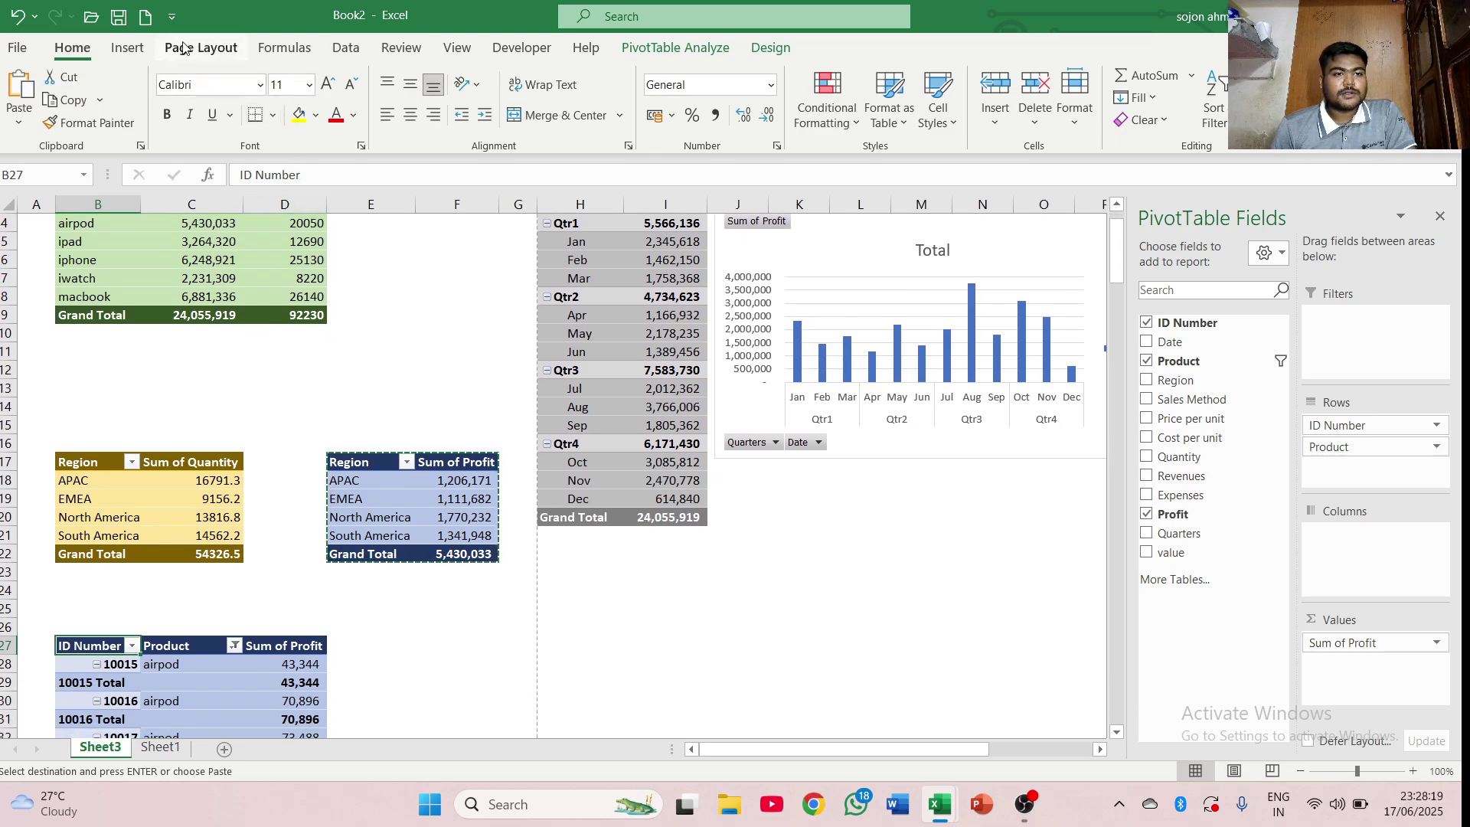
{"action": "left_click", "coordinate": [127, 47]}
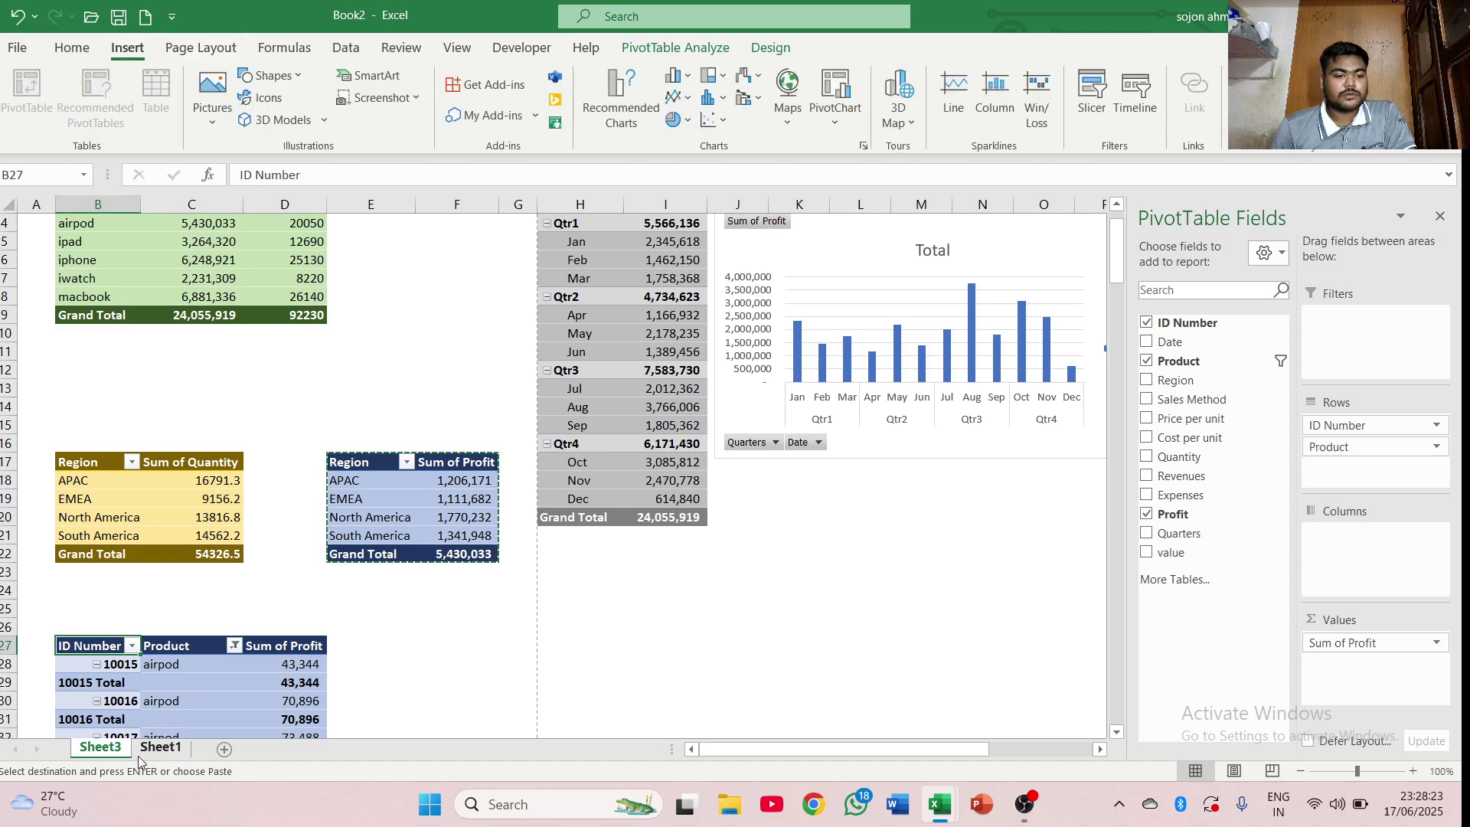
{"action": "left_click", "coordinate": [160, 746]}
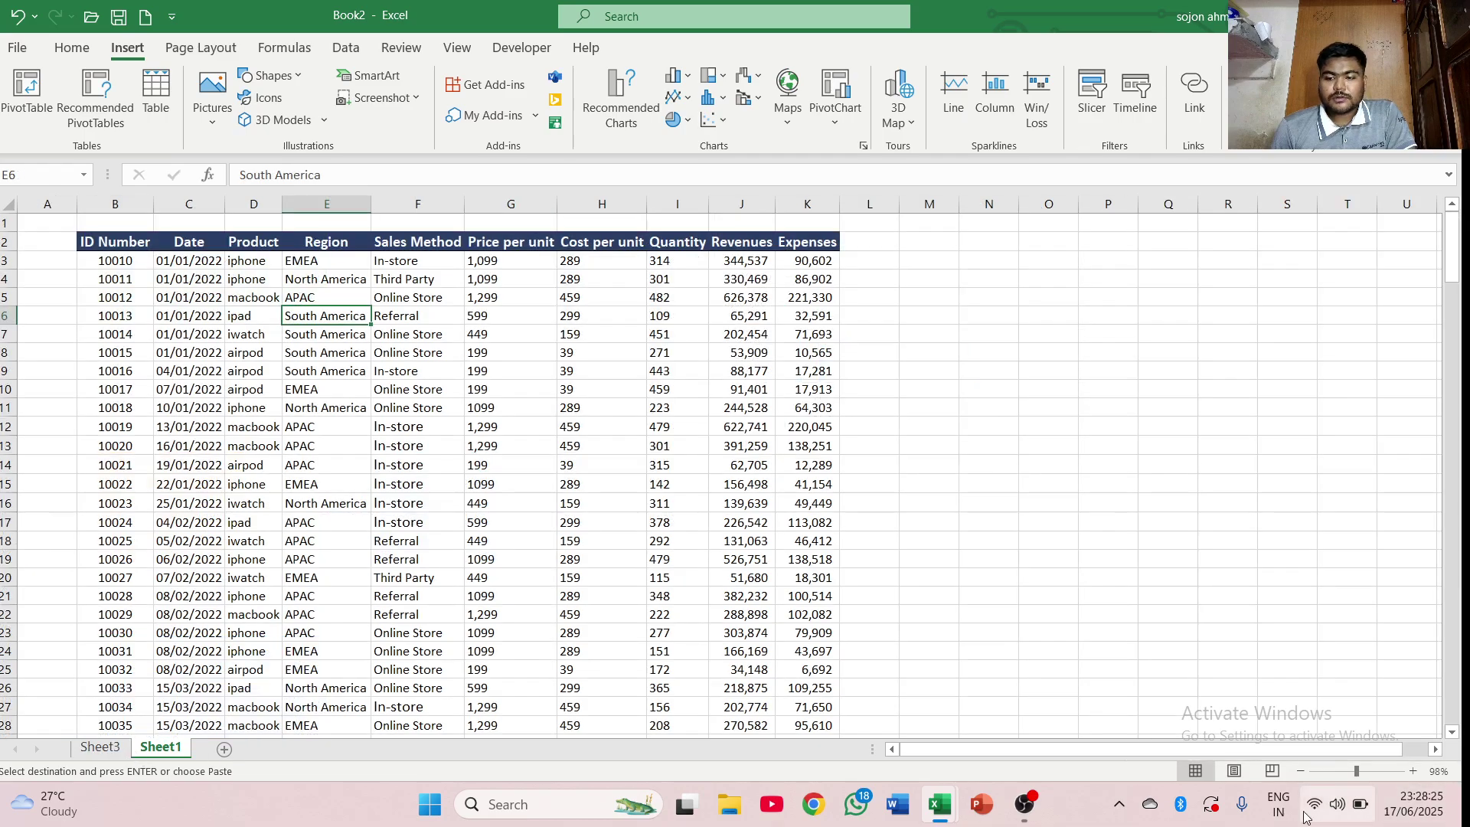
{"action": "left_click", "coordinate": [1023, 804]}
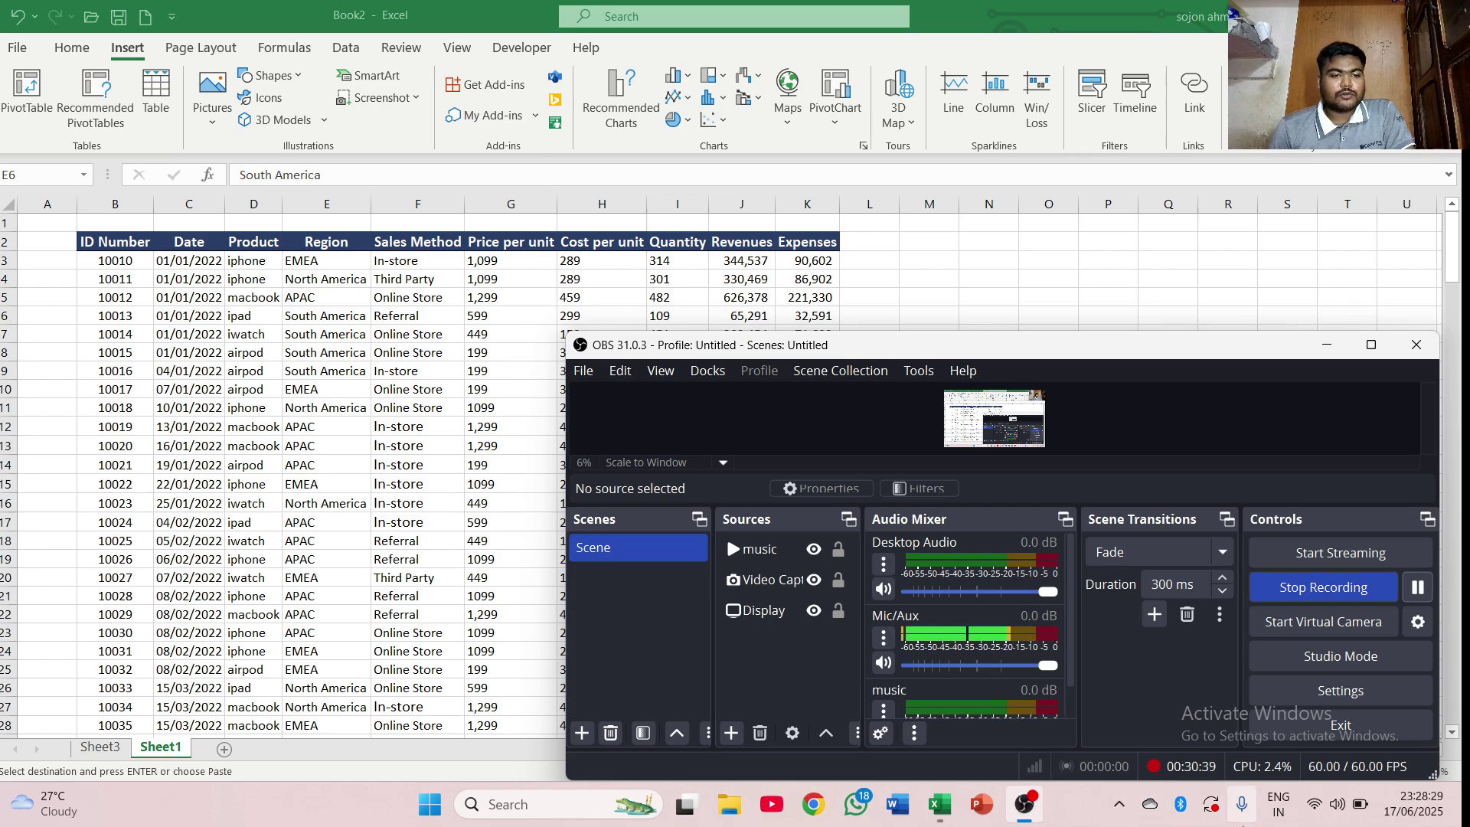